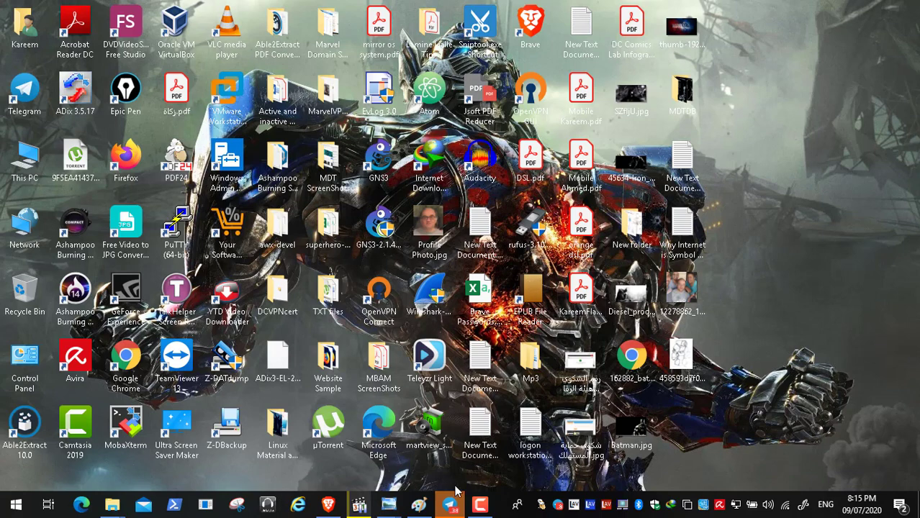
Step: Show the taskbar thumbnail preview of the minimised Video3.mp4 player
{"action": "mouse_move", "coordinate": [392, 507]}
Step: Restore the Video3.mp4 player and resume playback in full screen
{"action": "mouse_move", "coordinate": [359, 499]}
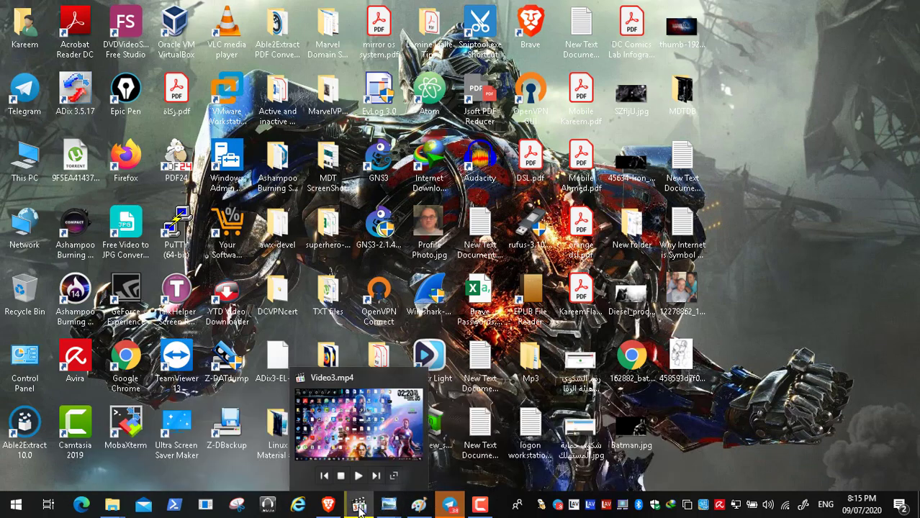
{"action": "left_click", "coordinate": [361, 482]}
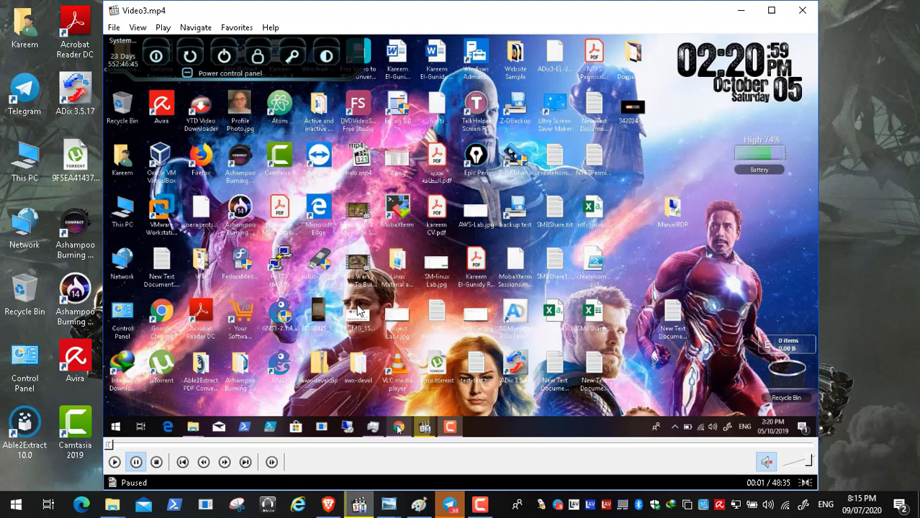
{"action": "double_click", "coordinate": [392, 274]}
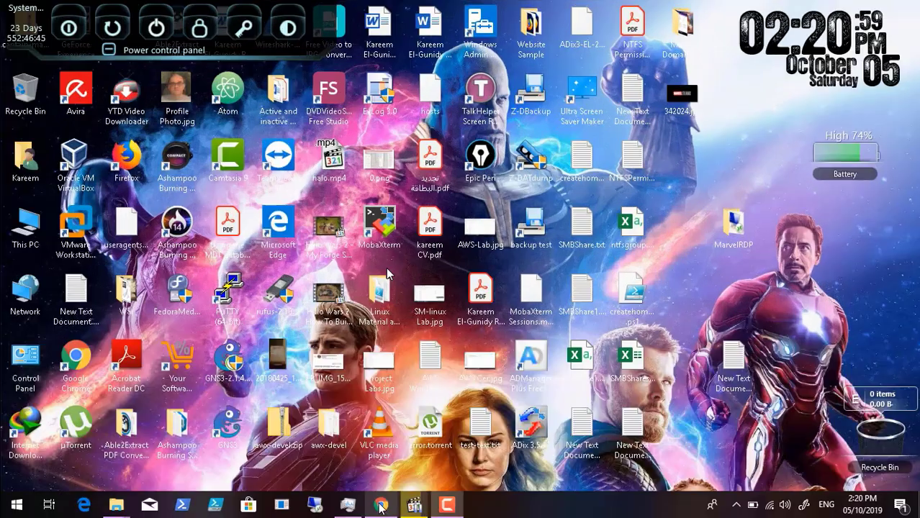
{"action": "left_click", "coordinate": [11, 490]}
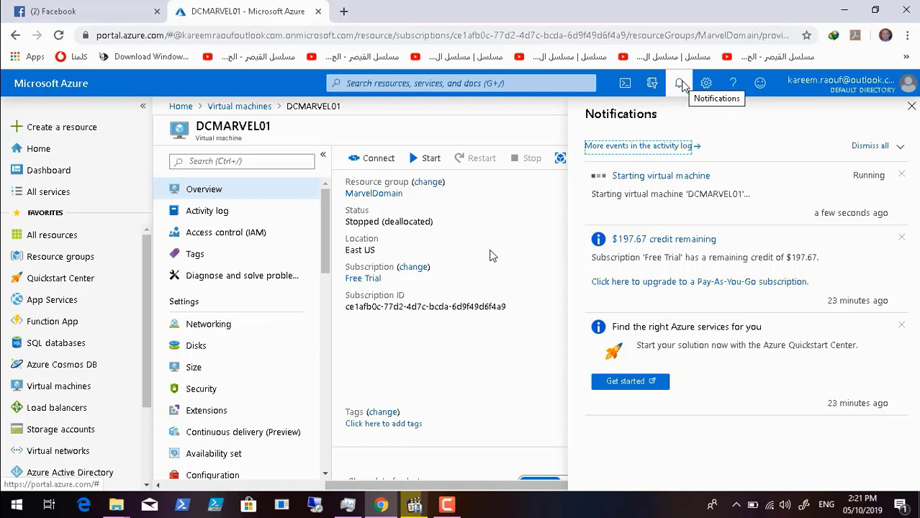
Step: Launch DCMARVEL01.rdp from the desktop MarvelRDP folder, then return to the Azure portal
{"action": "left_click", "coordinate": [448, 505]}
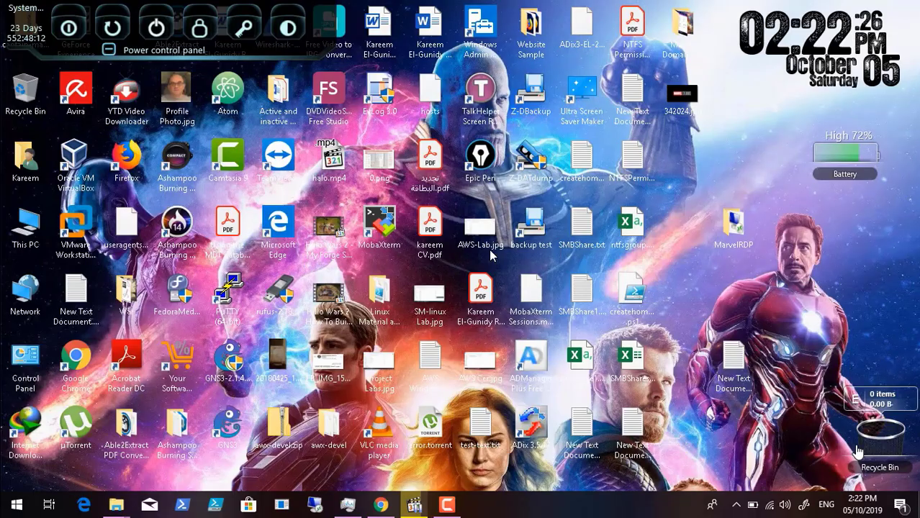
{"action": "double_click", "coordinate": [731, 229]}
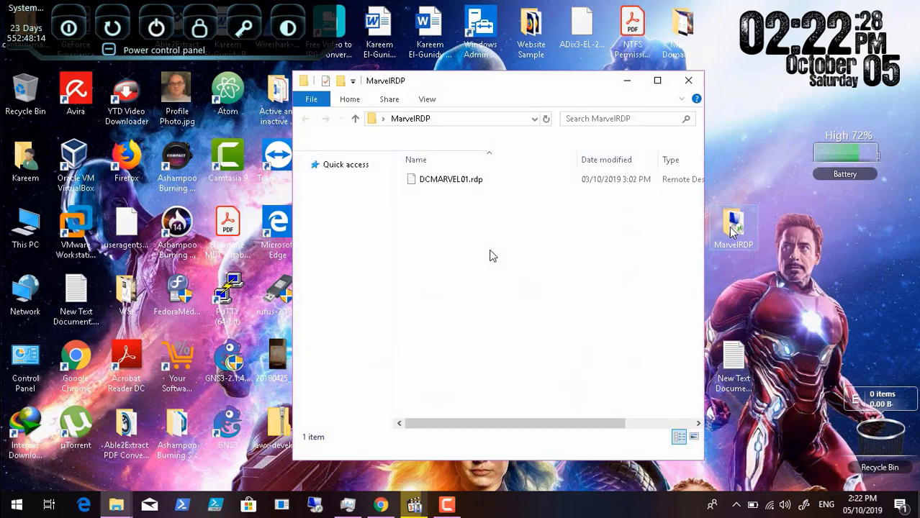
{"action": "left_click", "coordinate": [467, 185]}
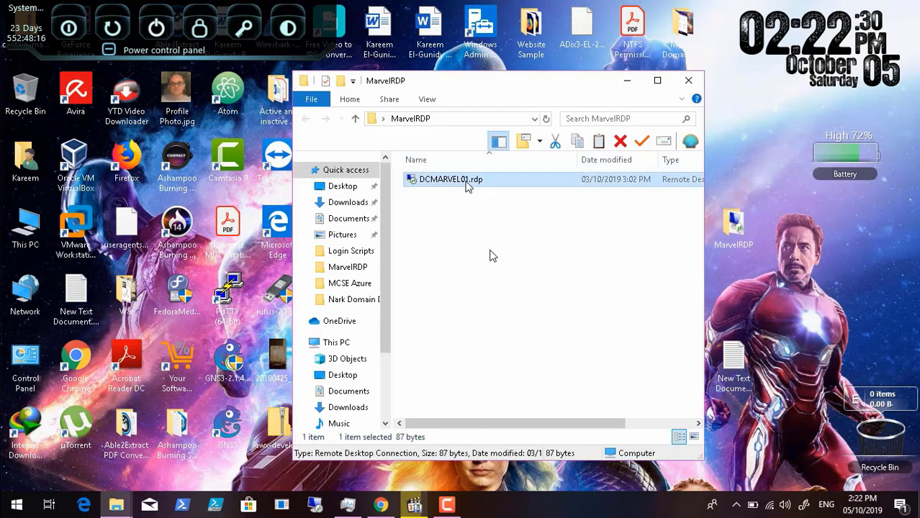
{"action": "double_click", "coordinate": [467, 186]}
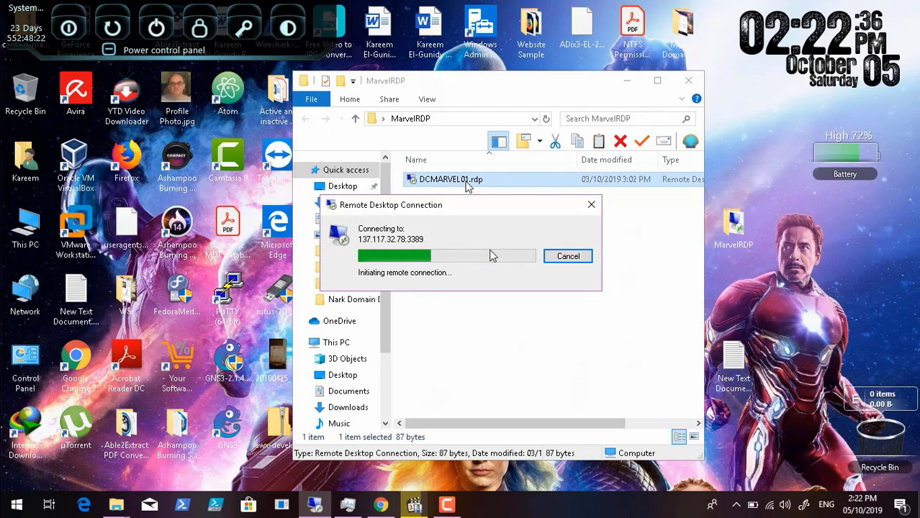
{"action": "left_click", "coordinate": [379, 506]}
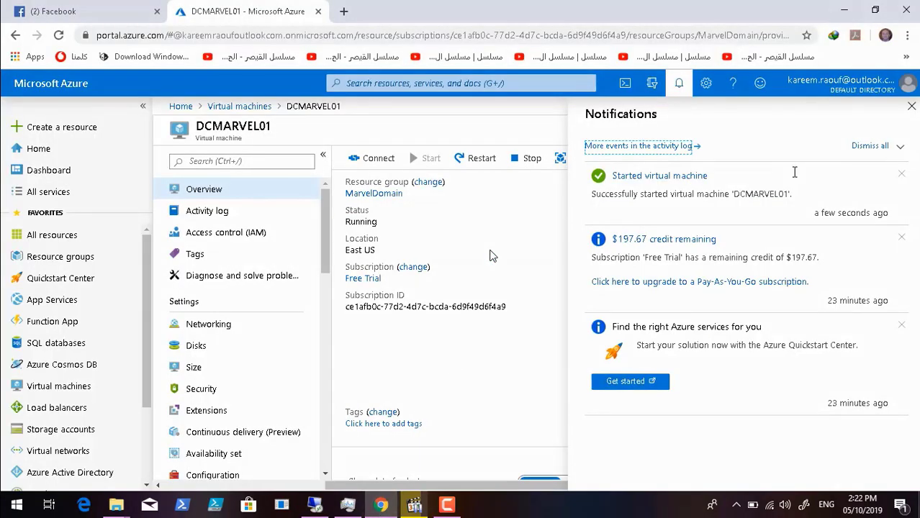
Step: Copy DCMARVEL01's public IP from Azure and retry the remote connection, which fails
{"action": "left_click", "coordinate": [911, 107]}
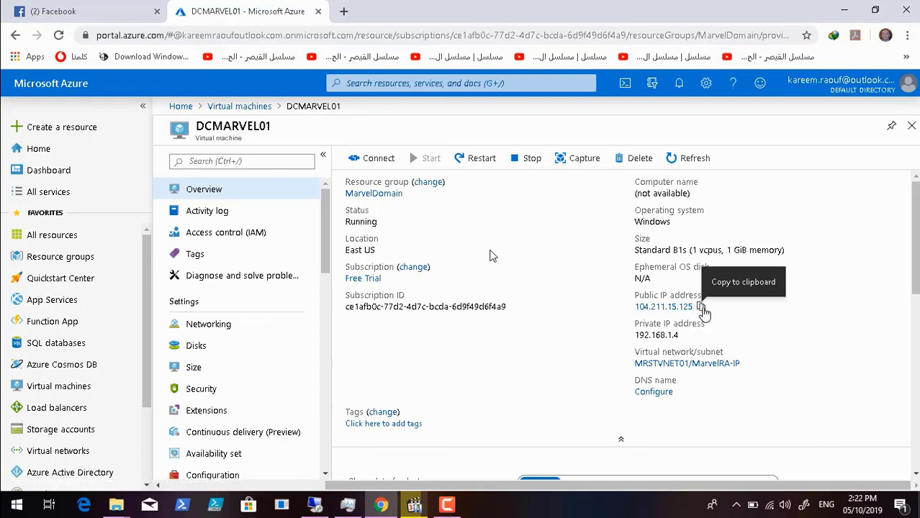
{"action": "left_click", "coordinate": [701, 307]}
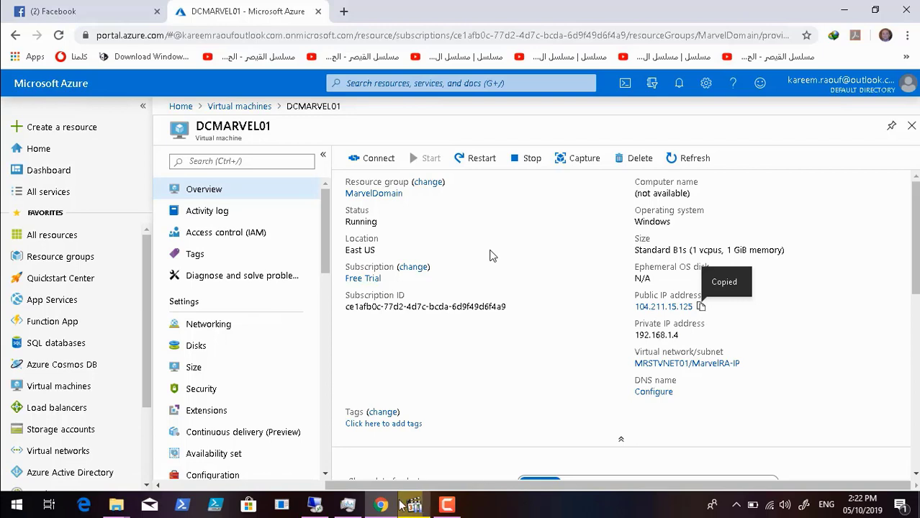
{"action": "left_click", "coordinate": [315, 506]}
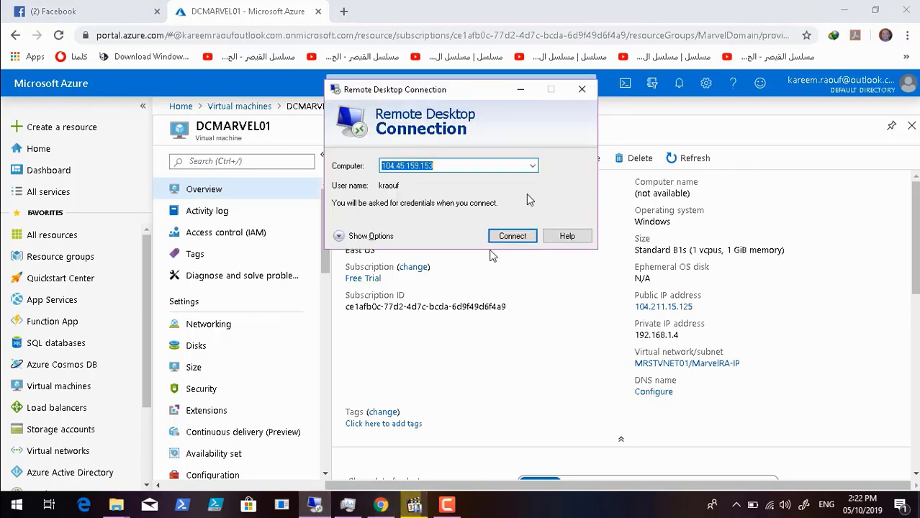
{"action": "left_click", "coordinate": [841, 12]}
{"action": "left_click", "coordinate": [841, 12]}
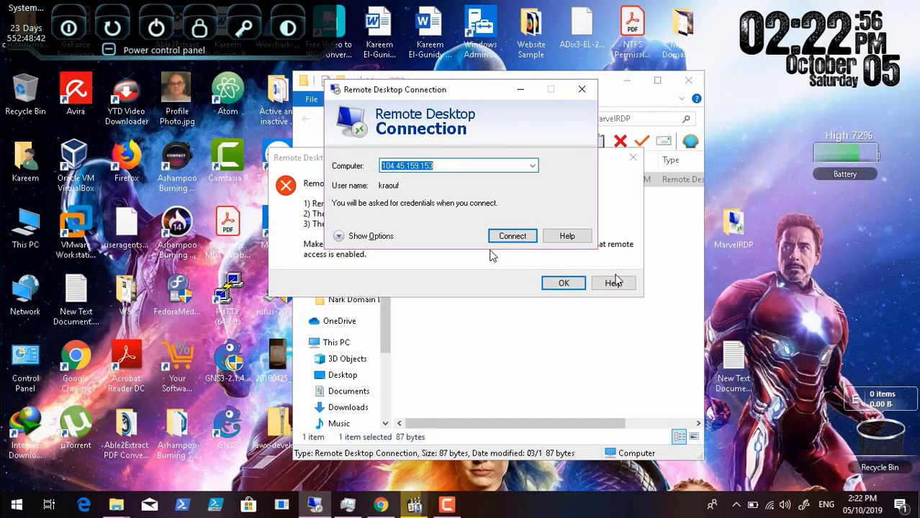
{"action": "left_click", "coordinate": [564, 283]}
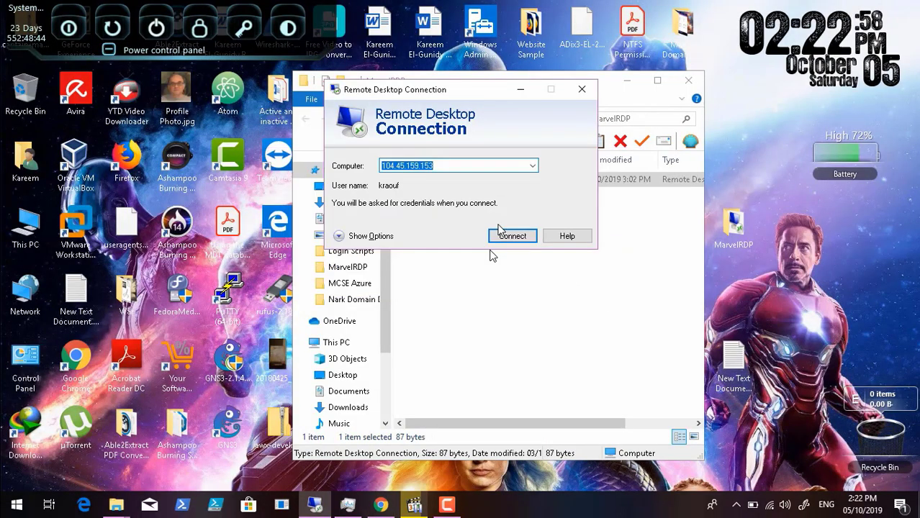
{"action": "left_click", "coordinate": [511, 239]}
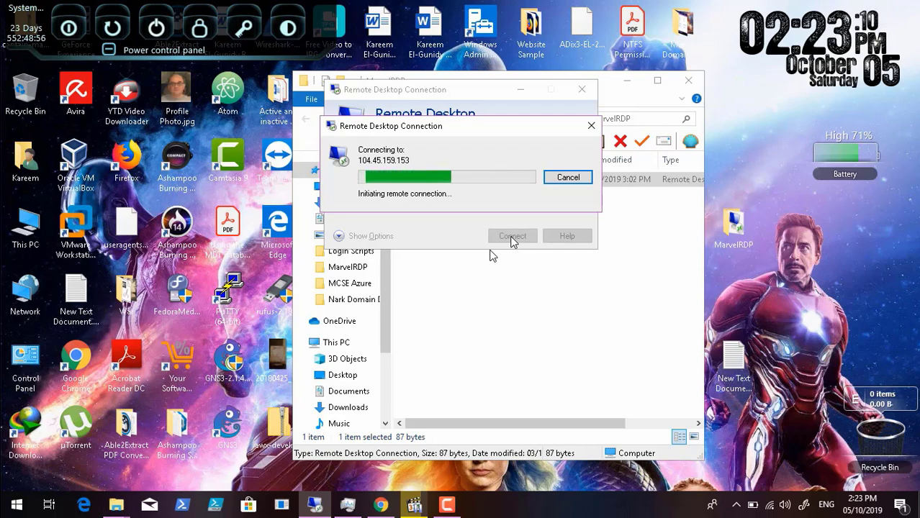
Step: Copy the public IP 104.211.15.125 again and dismiss the can't-connect error
{"action": "left_click", "coordinate": [382, 506]}
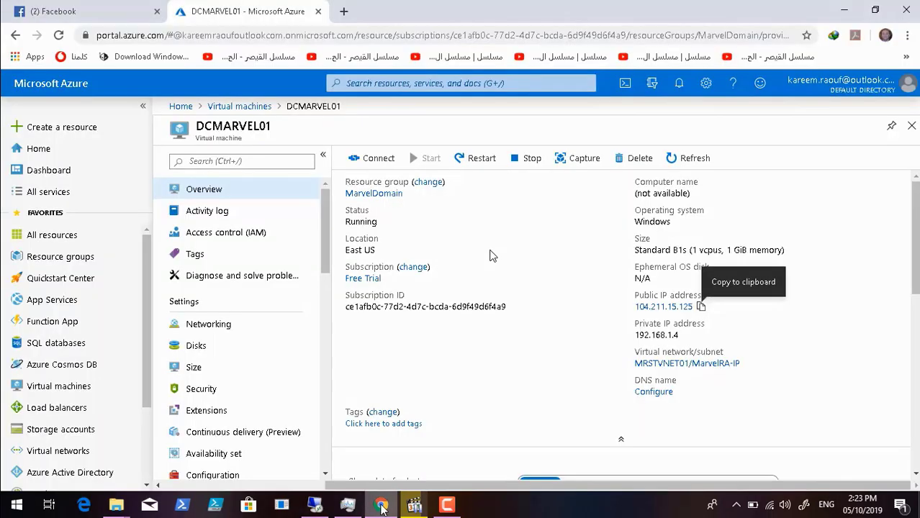
{"action": "left_click", "coordinate": [700, 307]}
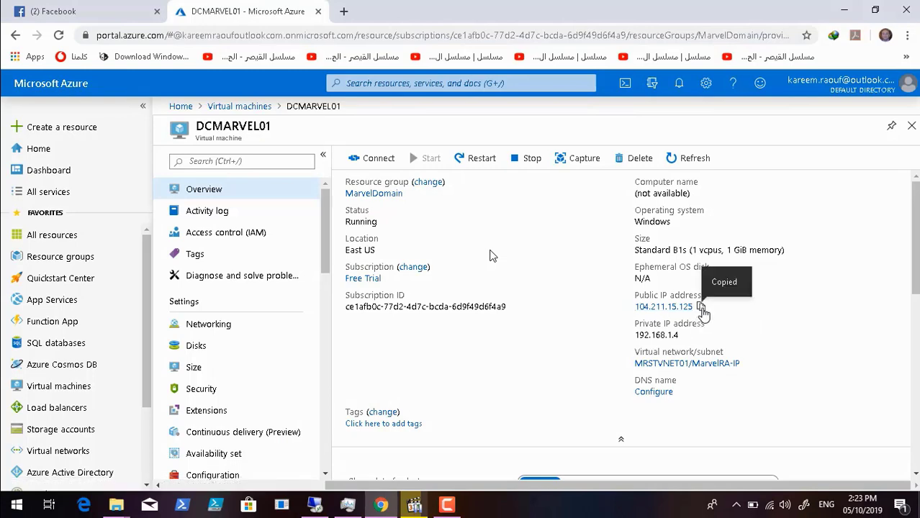
{"action": "left_click", "coordinate": [839, 14]}
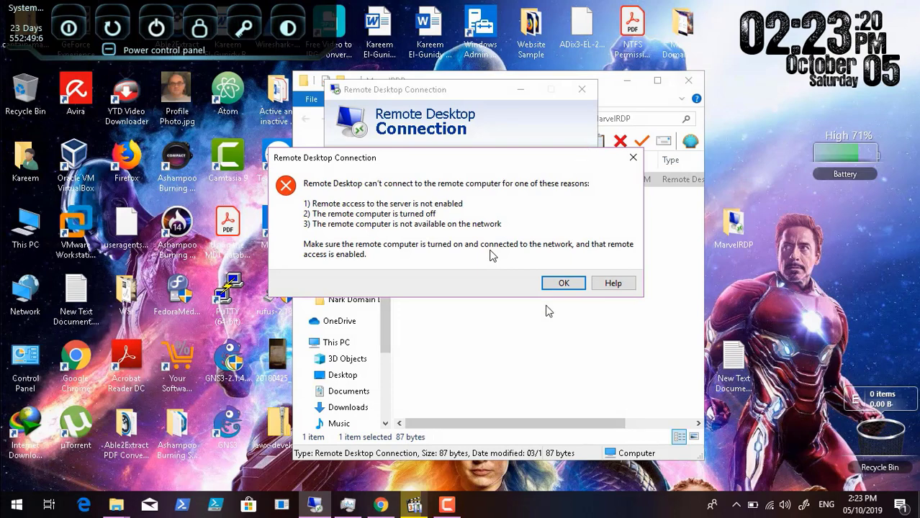
{"action": "left_click", "coordinate": [567, 287]}
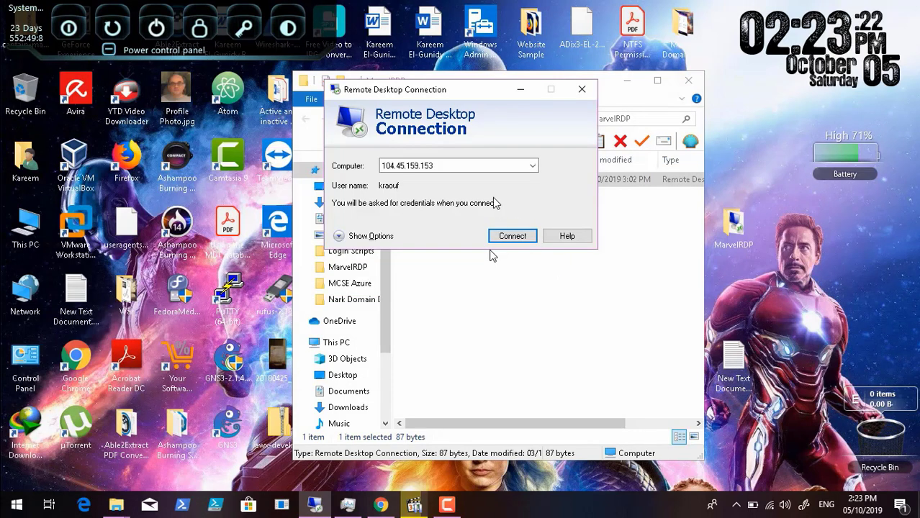
Step: Change the Computer address to 104.211.15.125 and connect
{"action": "double_click", "coordinate": [464, 166]}
{"action": "key", "text": "BackSpace"}
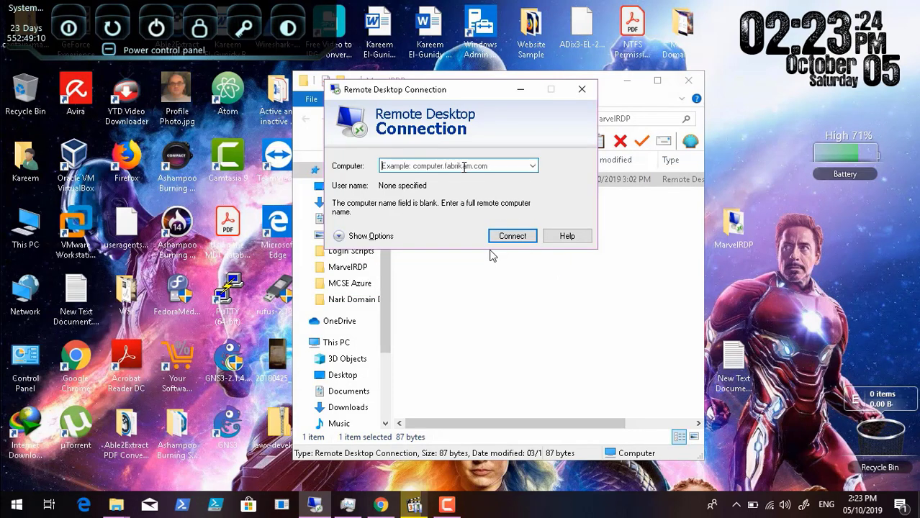
{"action": "type", "text": "104.211.15.125"}
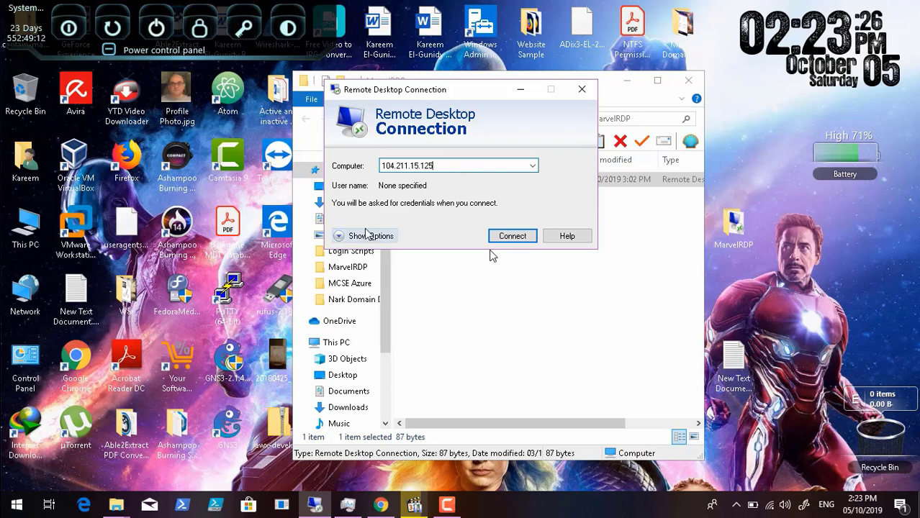
{"action": "left_click", "coordinate": [507, 237]}
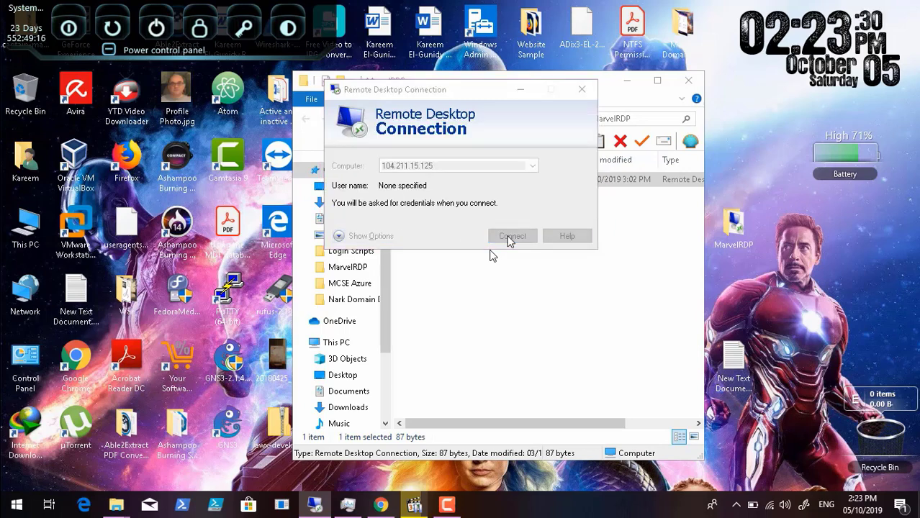
Step: Sign in with the domain user name and password, remember credentials, and accept the certificate
{"action": "type", "text": "NAR"}
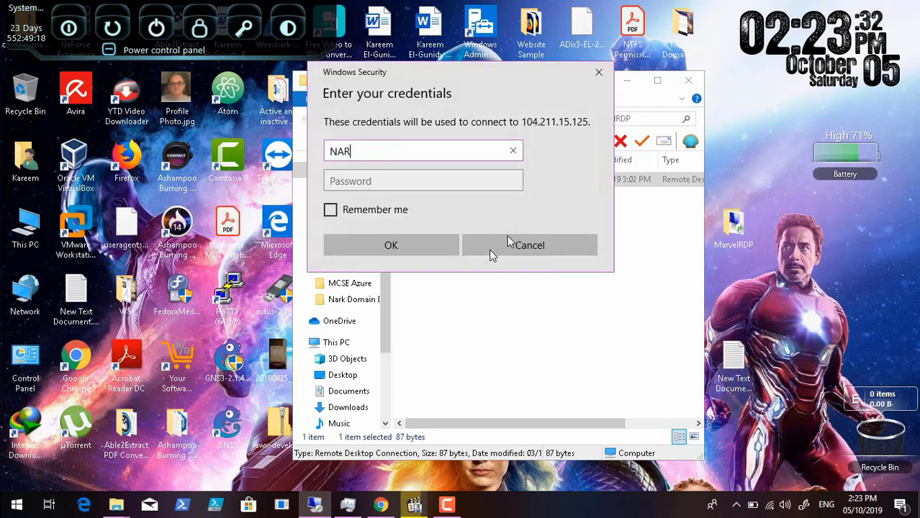
{"action": "type", "text": "K\\kraouf"}
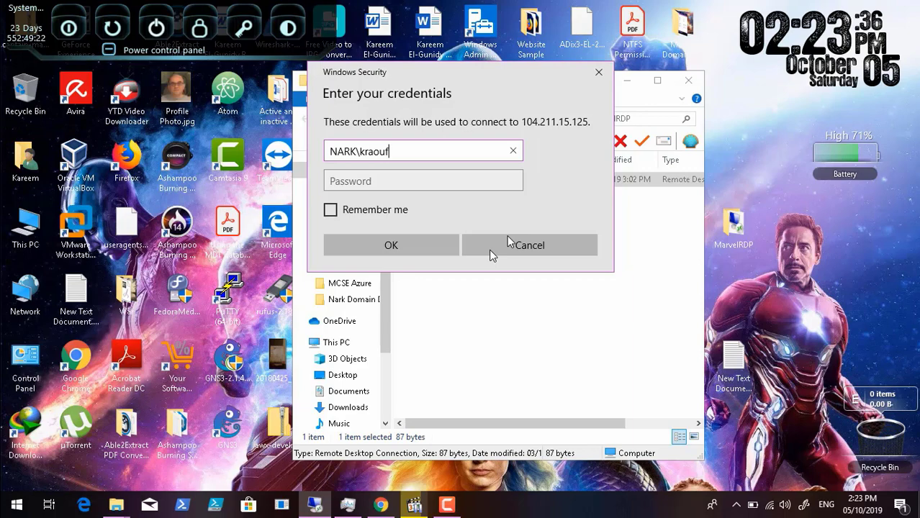
{"action": "key", "text": "Tab"}
{"action": "type", "text": "*****"}
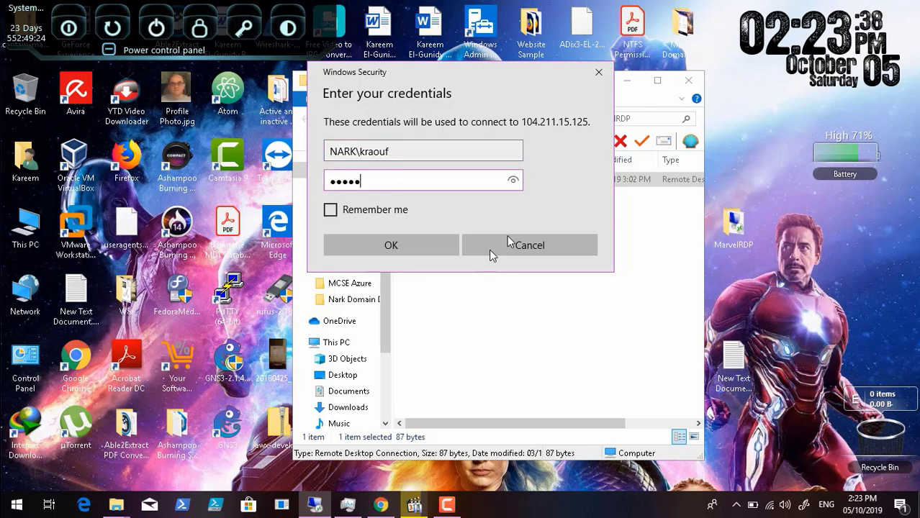
{"action": "type", "text": "****"}
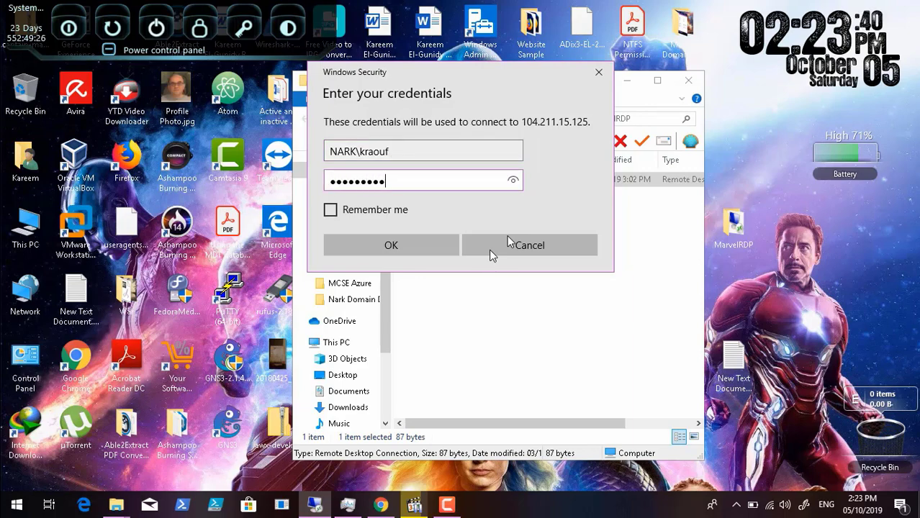
{"action": "type", "text": "***"}
{"action": "left_click", "coordinate": [383, 214]}
{"action": "left_click", "coordinate": [403, 246]}
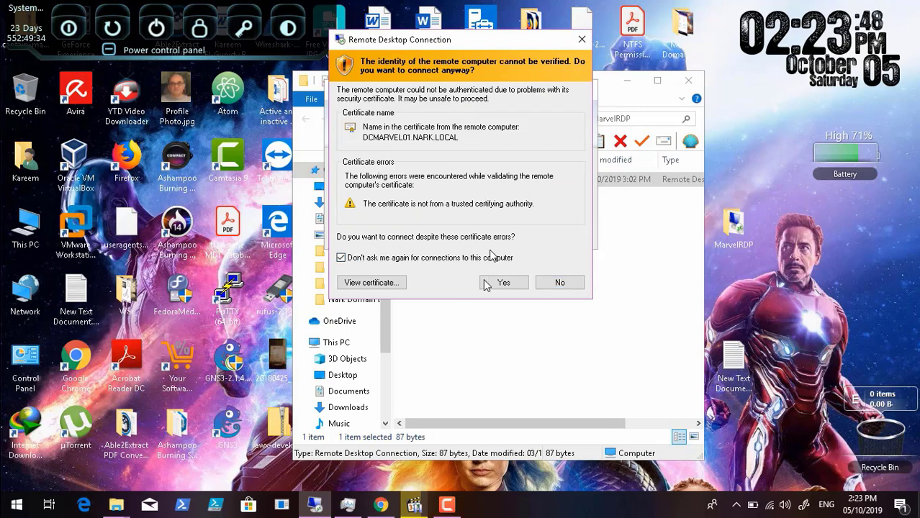
{"action": "left_click", "coordinate": [501, 283]}
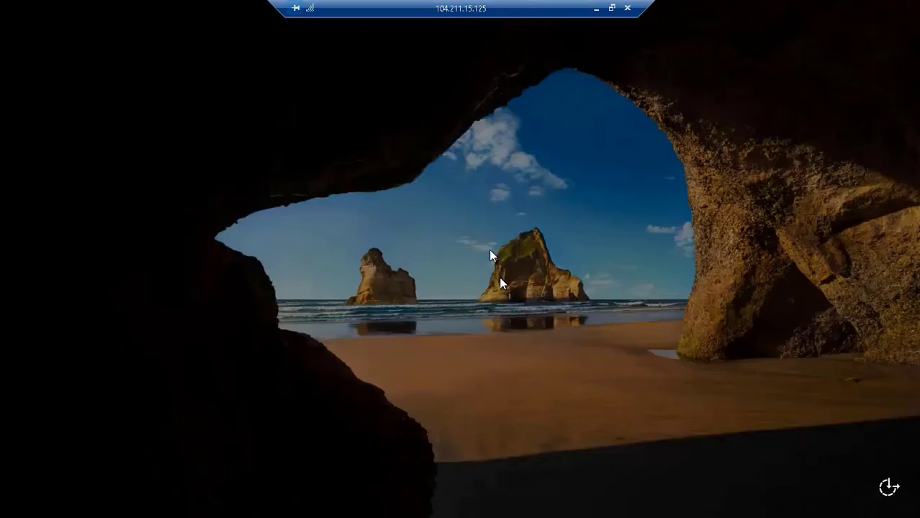
Step: Copy the Nark Domain Docs folder from the local AD Tools Collection window, then return to the RDP session
{"action": "left_click", "coordinate": [595, 8]}
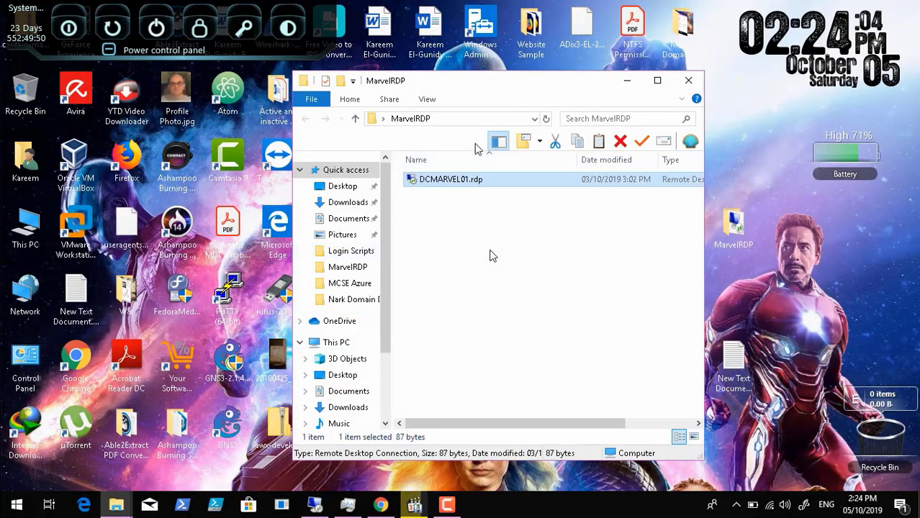
{"action": "left_click", "coordinate": [626, 81]}
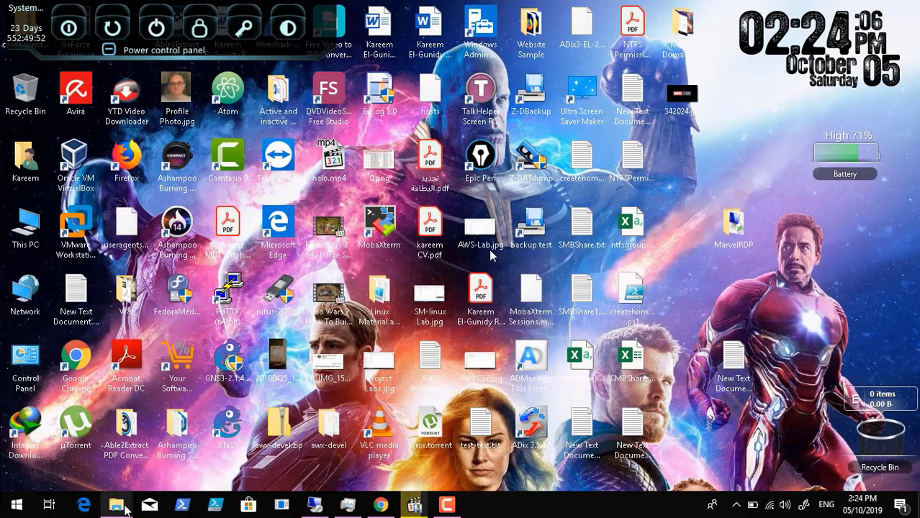
{"action": "mouse_move", "coordinate": [116, 506]}
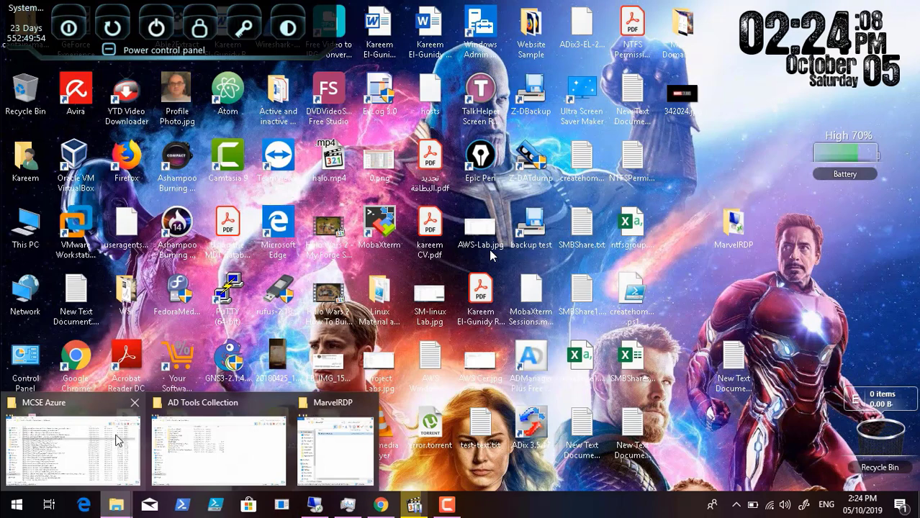
{"action": "left_click", "coordinate": [191, 446]}
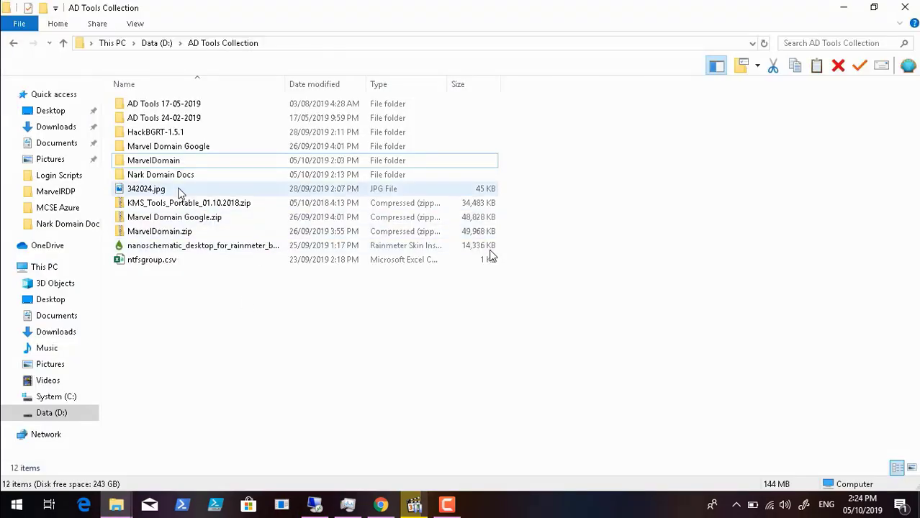
{"action": "left_click", "coordinate": [177, 180]}
{"action": "right_click", "coordinate": [178, 184]}
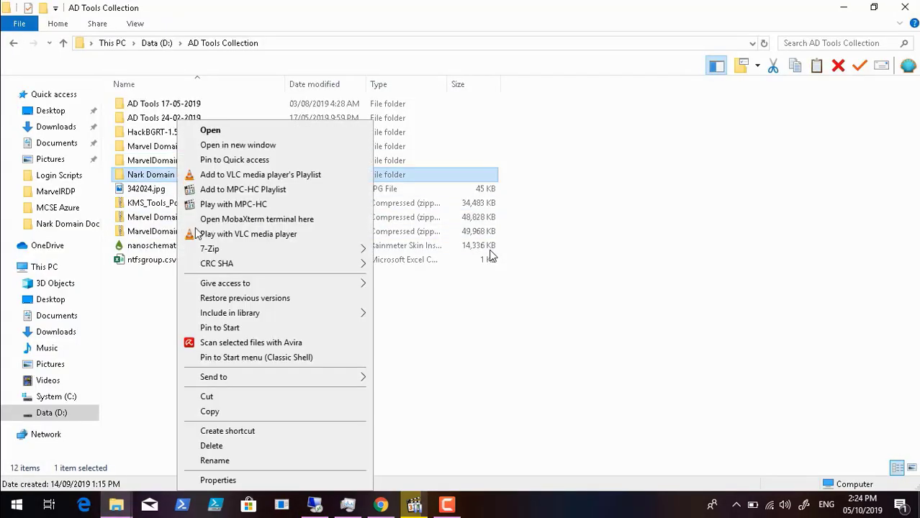
{"action": "left_click", "coordinate": [236, 413]}
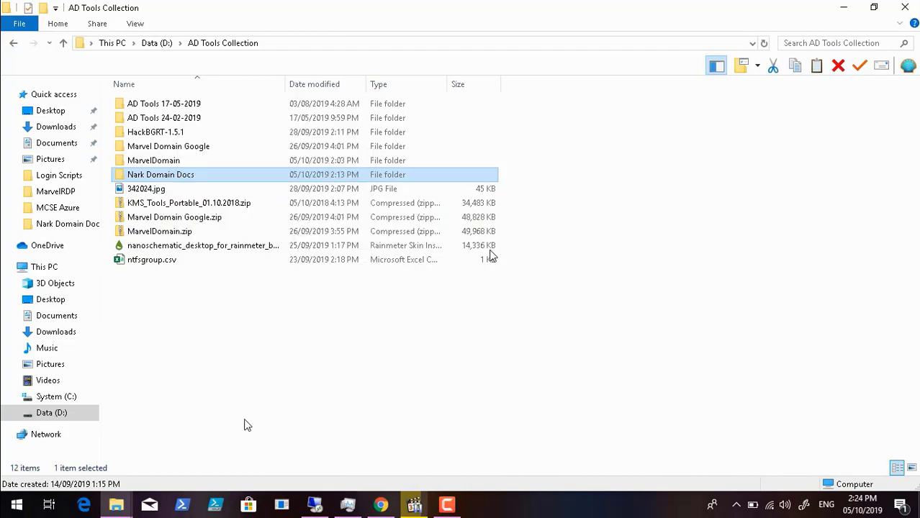
{"action": "left_click", "coordinate": [315, 506]}
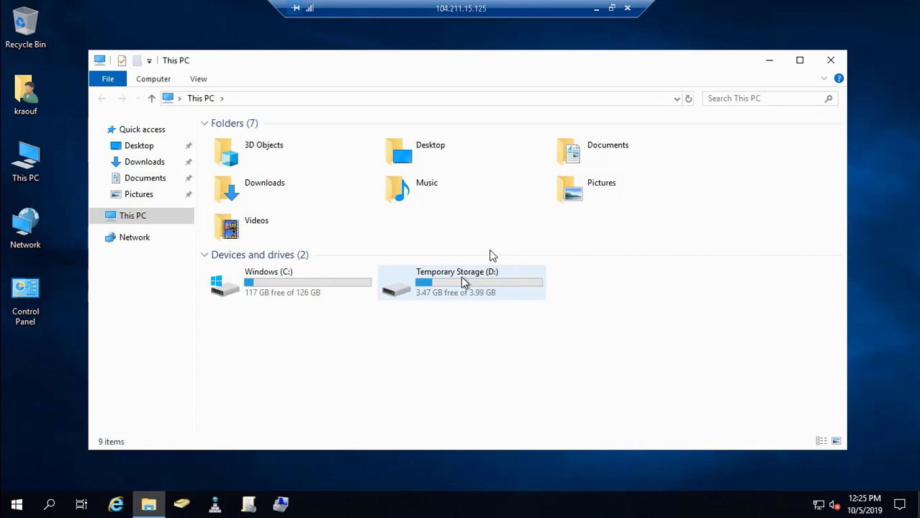
Step: Dismiss the Windows Admin Center prompt, minimise Server Manager, and open Temporary Storage (D:)
{"action": "left_click", "coordinate": [463, 279]}
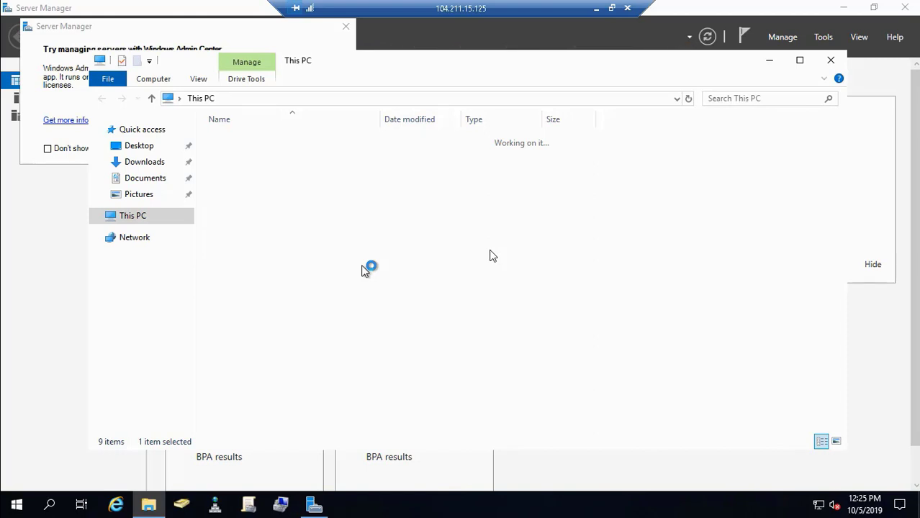
{"action": "left_click", "coordinate": [346, 29]}
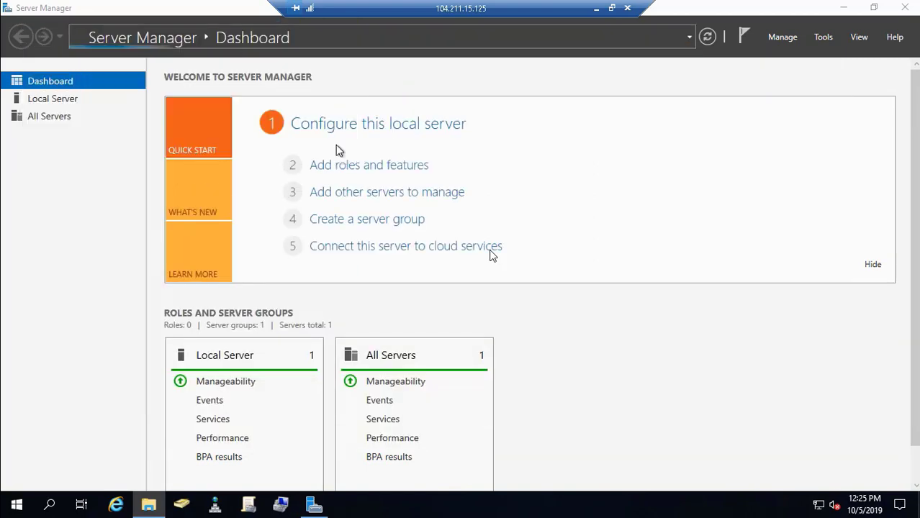
{"action": "left_click", "coordinate": [842, 8]}
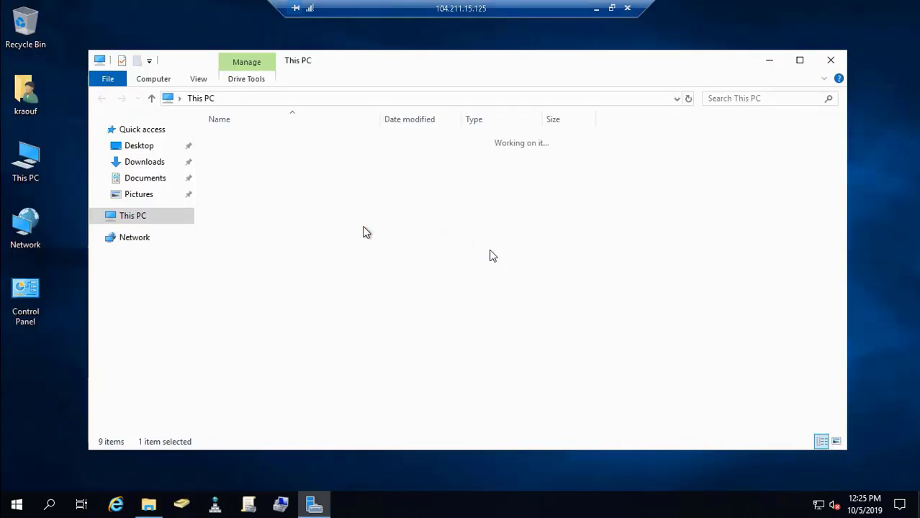
{"action": "double_click", "coordinate": [267, 225]}
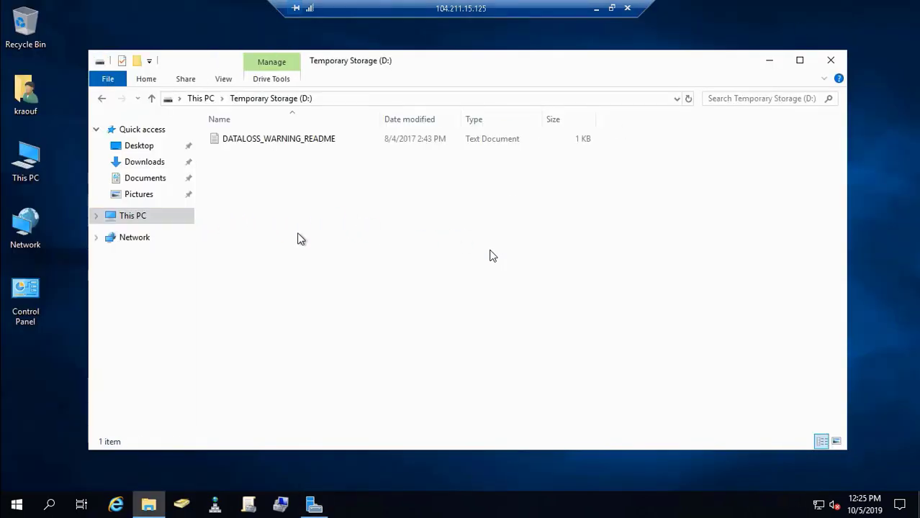
{"action": "left_click", "coordinate": [305, 139]}
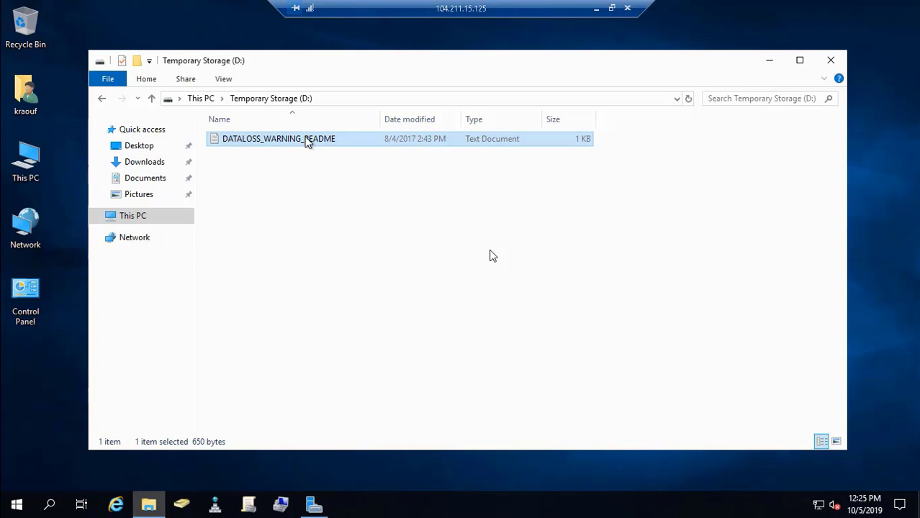
{"action": "double_click", "coordinate": [305, 139]}
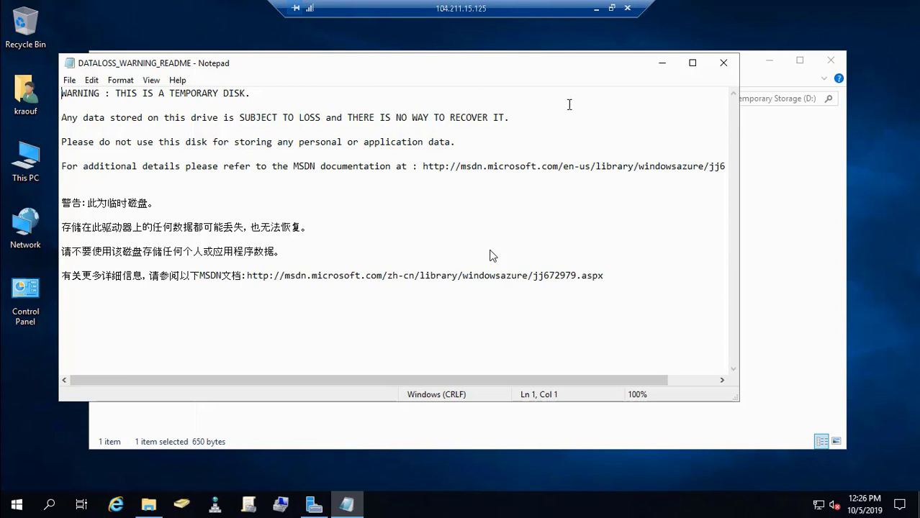
{"action": "left_click", "coordinate": [733, 66]}
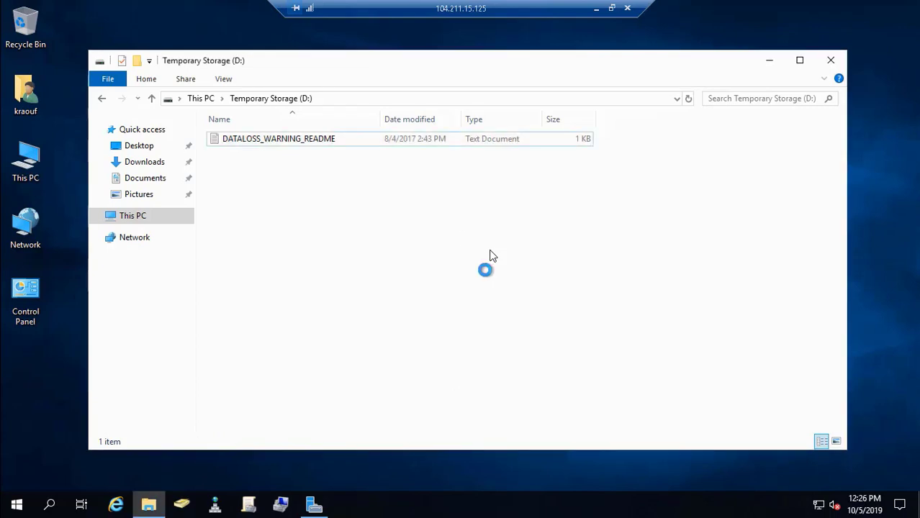
Step: Paste Nark Domain Docs onto the server's D: drive, then switch back to local AD Tools Collection
{"action": "right_click", "coordinate": [489, 253]}
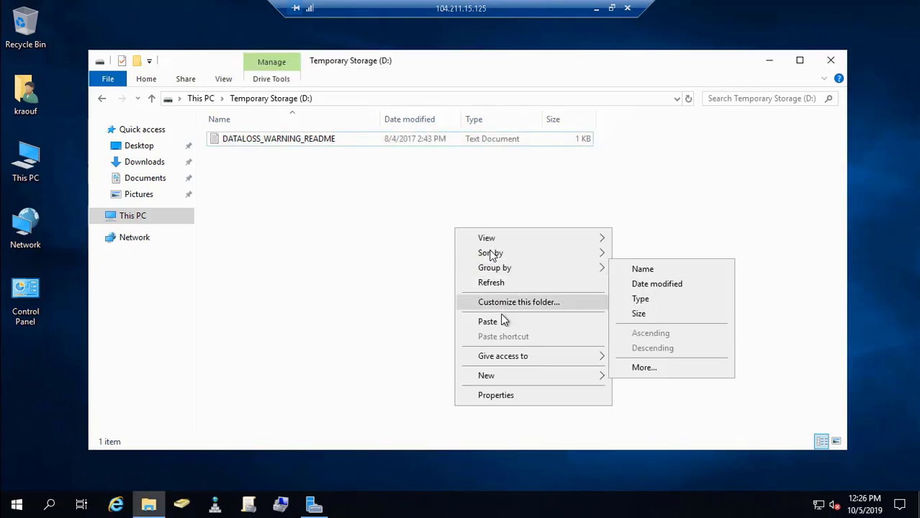
{"action": "left_click", "coordinate": [502, 323]}
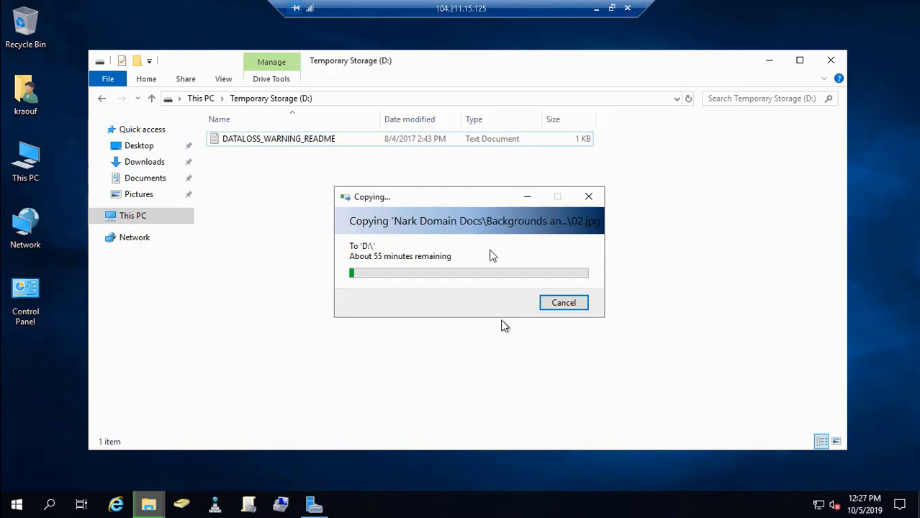
{"action": "left_click", "coordinate": [596, 10]}
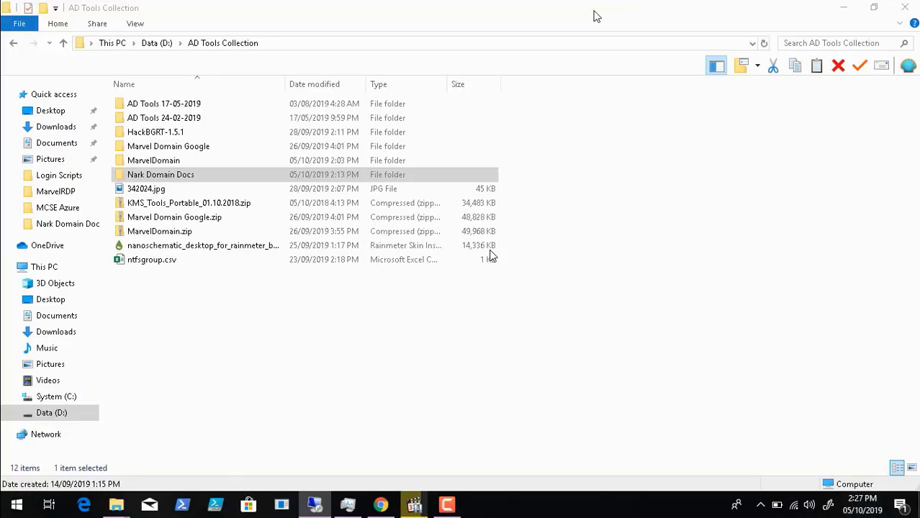
{"action": "left_click", "coordinate": [446, 507]}
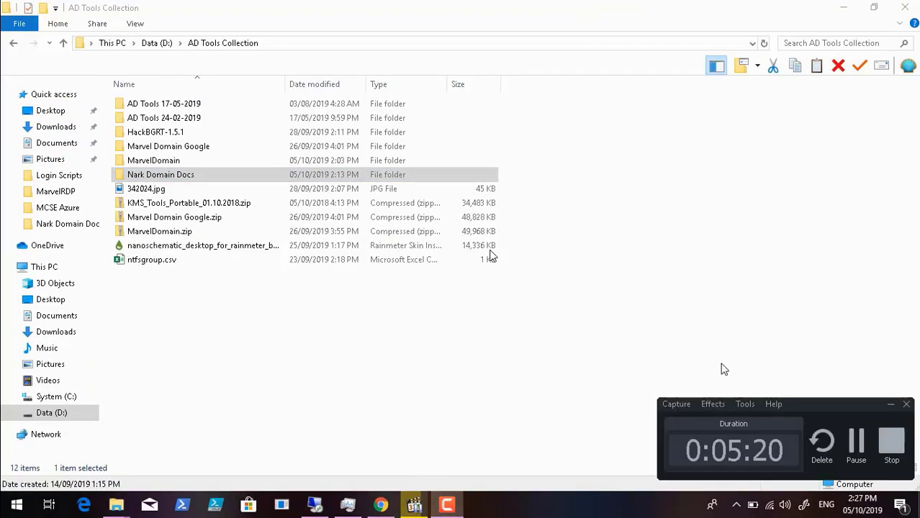
{"action": "left_click", "coordinate": [858, 444]}
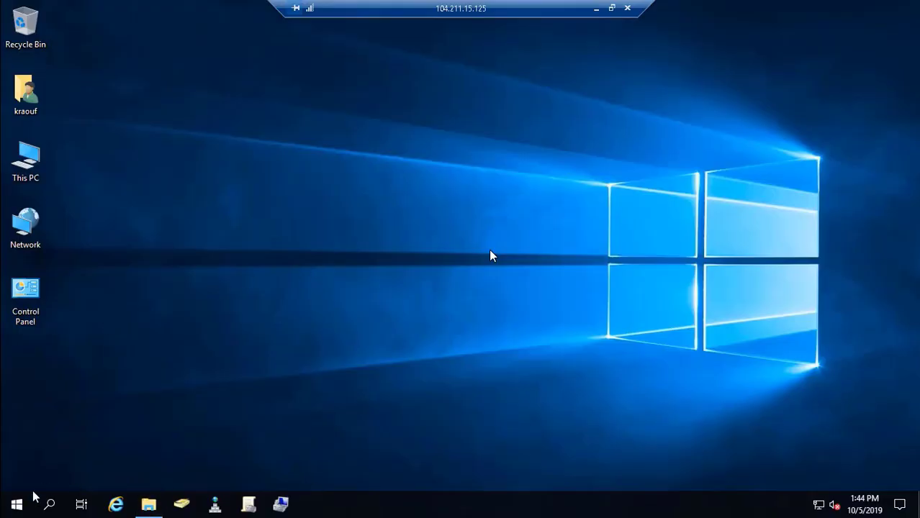
Step: Launch mmc from the Run box and open File > Add/Remove Snap-in
{"action": "right_click", "coordinate": [8, 507]}
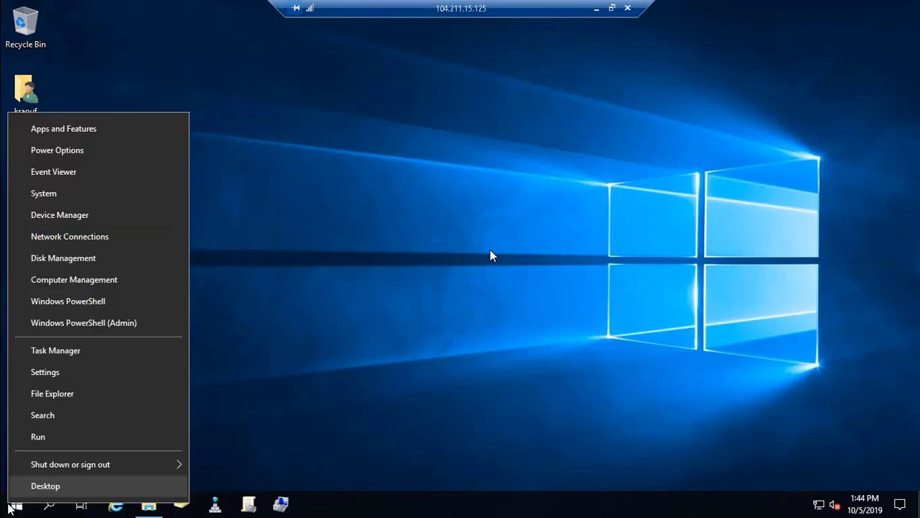
{"action": "left_click", "coordinate": [81, 439]}
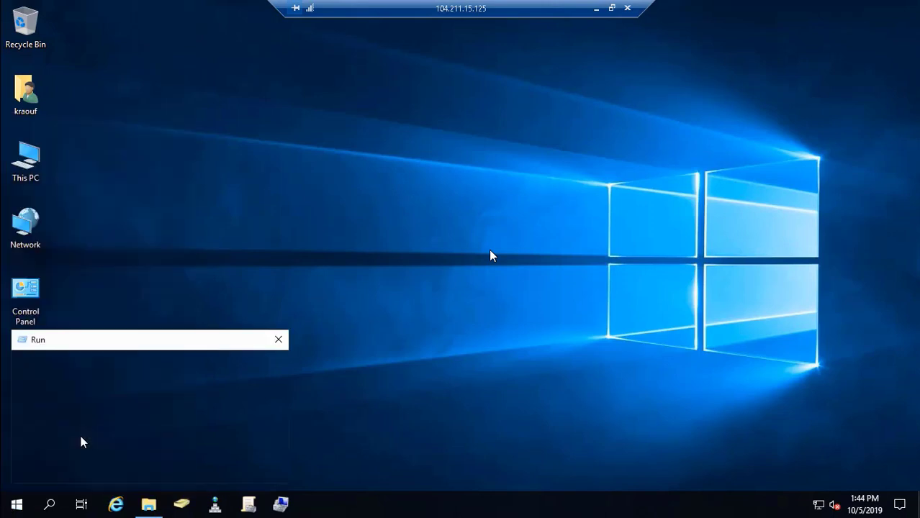
{"action": "key", "text": "Return"}
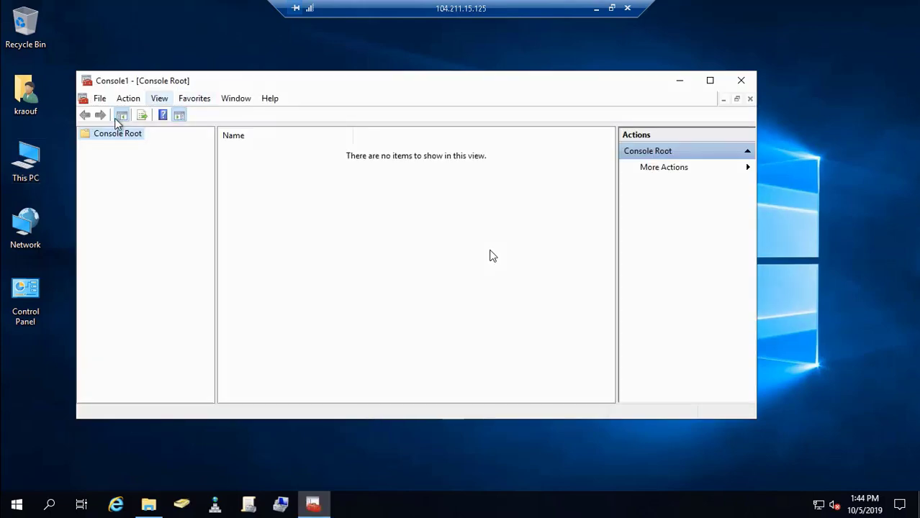
{"action": "left_click", "coordinate": [100, 101]}
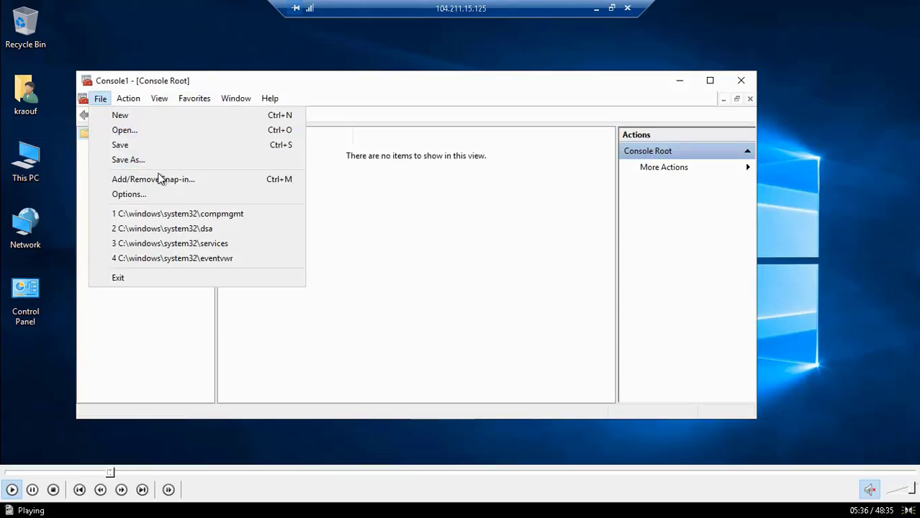
{"action": "left_click", "coordinate": [158, 178]}
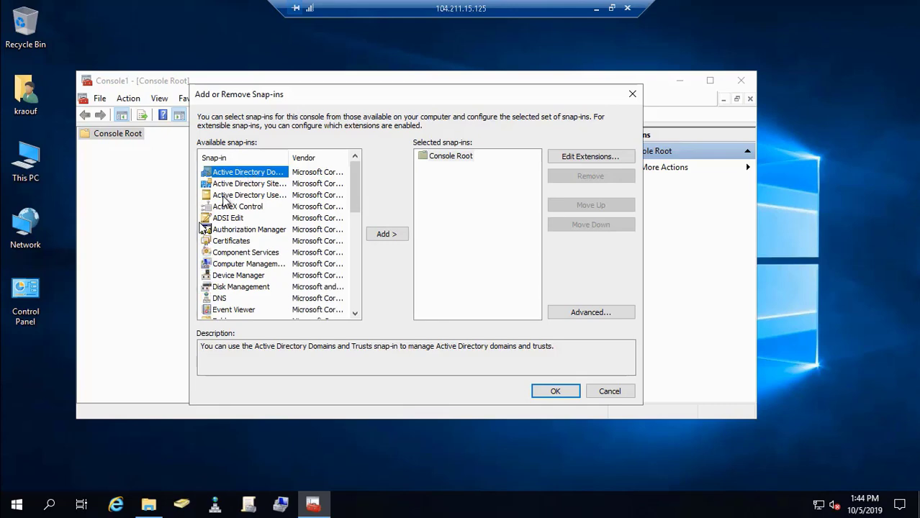
Step: Add the Active Directory Users and Computers and Computer Management (local computer) snap-ins
{"action": "left_click", "coordinate": [347, 194]}
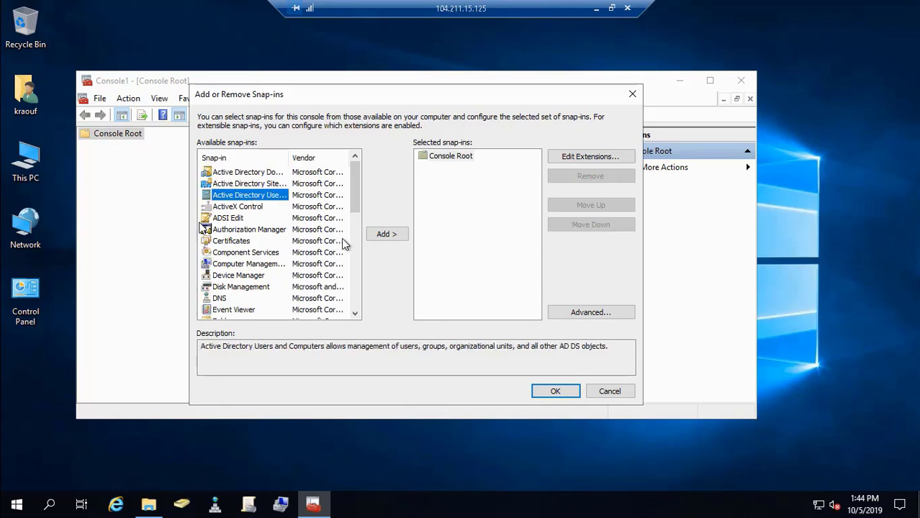
{"action": "left_click", "coordinate": [390, 234]}
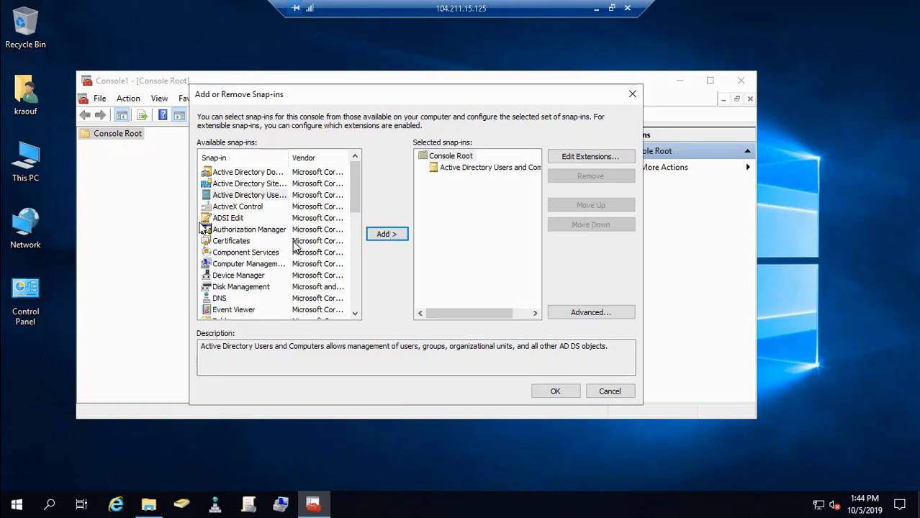
{"action": "double_click", "coordinate": [274, 265]}
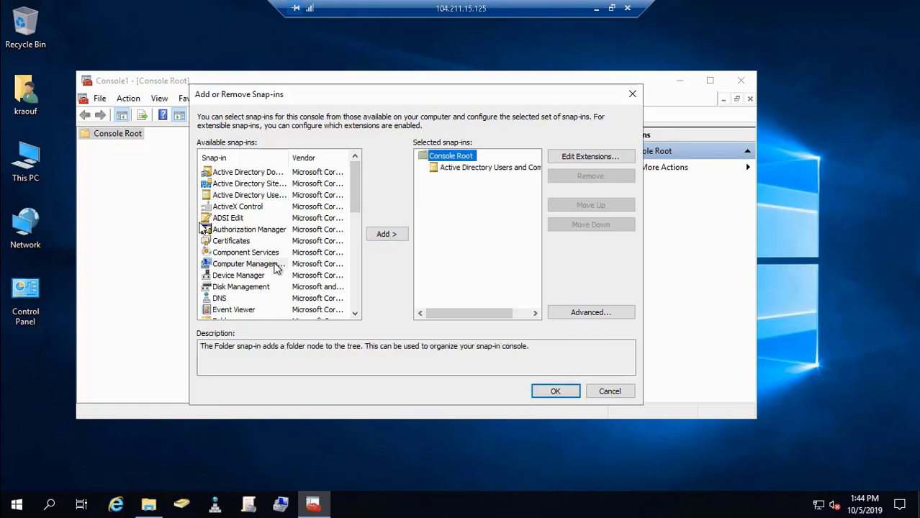
{"action": "left_click", "coordinate": [274, 264]}
{"action": "left_click", "coordinate": [396, 235]}
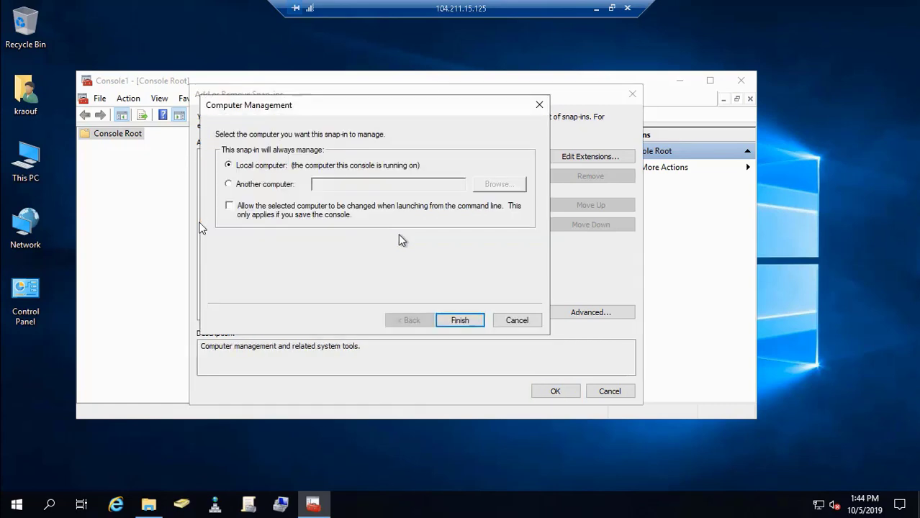
{"action": "left_click", "coordinate": [458, 321]}
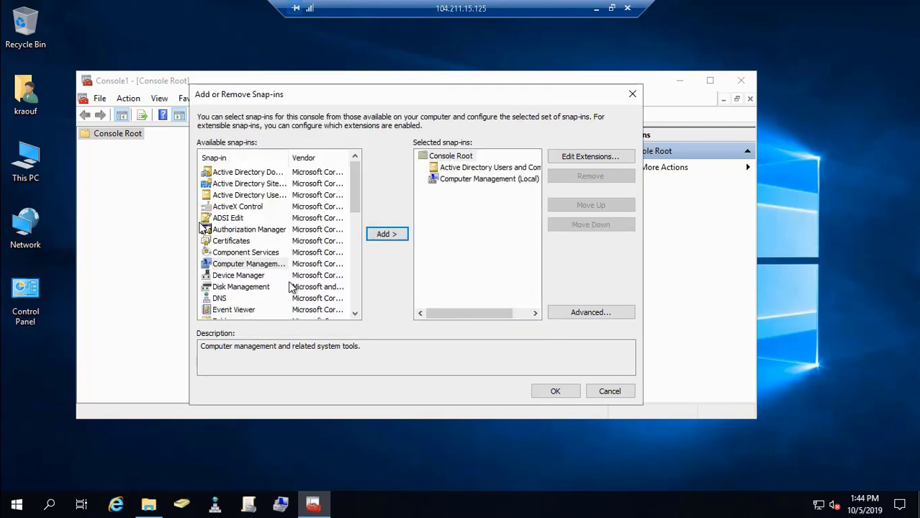
{"action": "left_click", "coordinate": [355, 314]}
{"action": "left_click", "coordinate": [354, 314]}
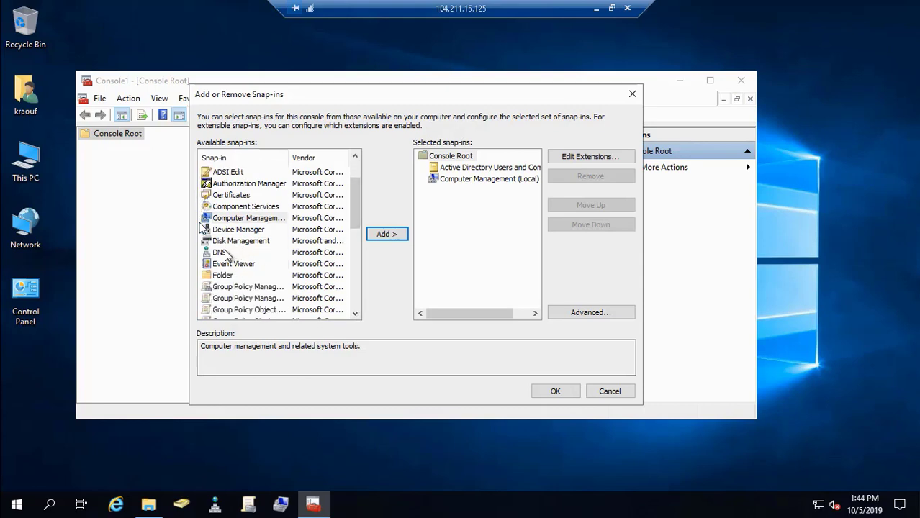
Step: Add the DNS and Group Policy Management snap-ins
{"action": "left_click", "coordinate": [229, 253]}
{"action": "left_click", "coordinate": [399, 232]}
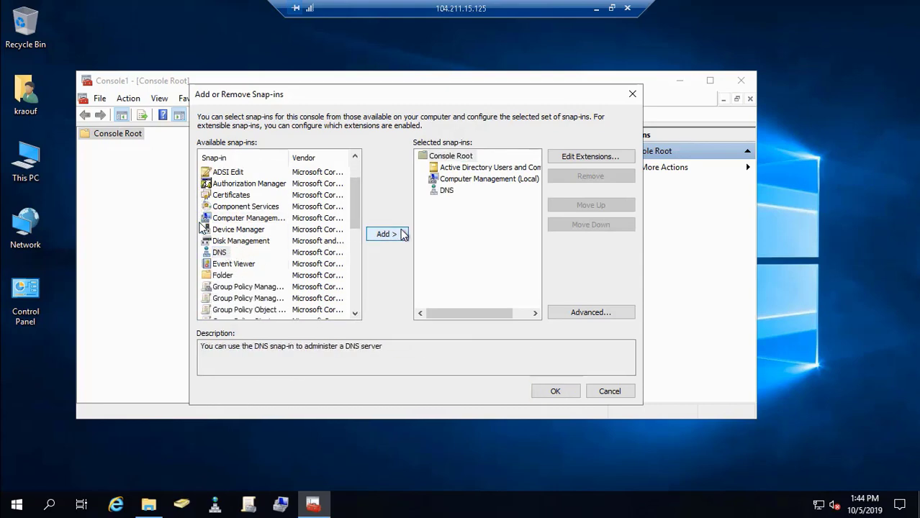
{"action": "key", "text": "Tab"}
{"action": "left_click", "coordinate": [257, 287]}
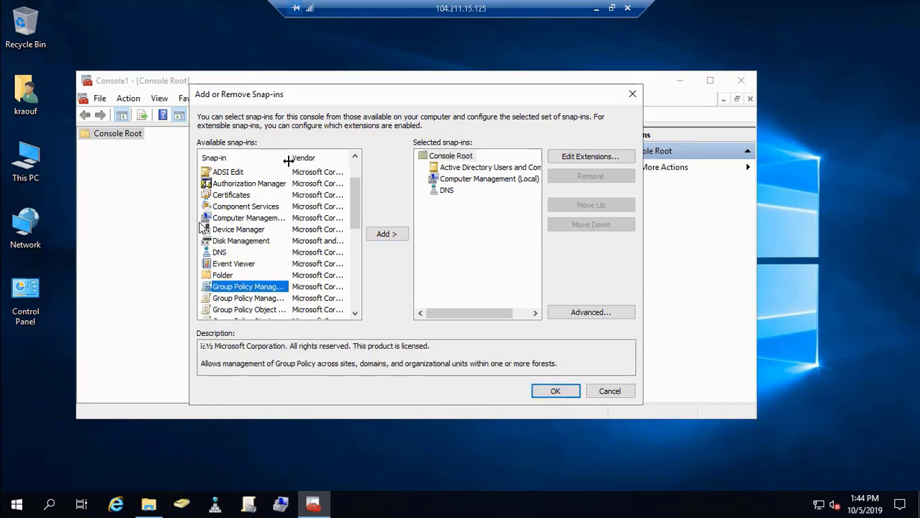
{"action": "left_click_drag", "start_coordinate": [288, 159], "coordinate": [345, 160]}
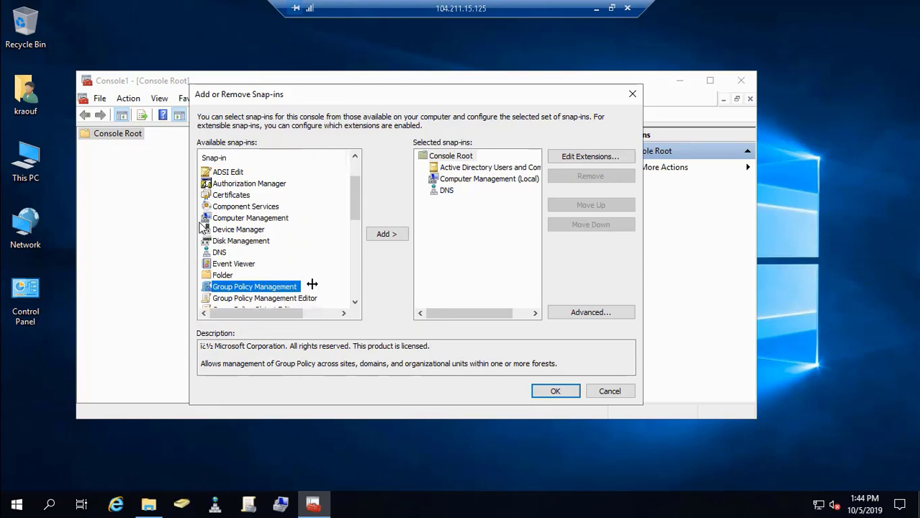
{"action": "left_click", "coordinate": [385, 239]}
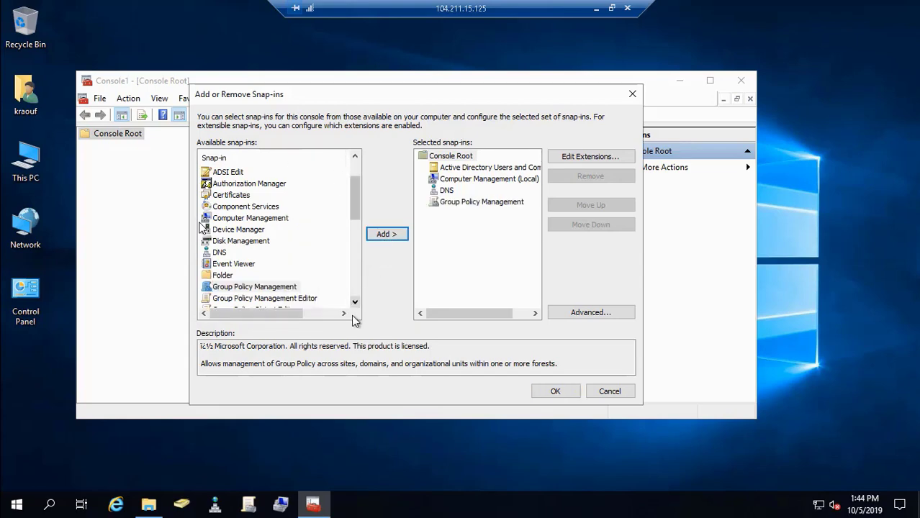
{"action": "left_click_drag", "start_coordinate": [356, 302], "coordinate": [357, 302]}
Step: Add the Services snap-in for the local computer and confirm the snap-in list
{"action": "left_click", "coordinate": [231, 288]}
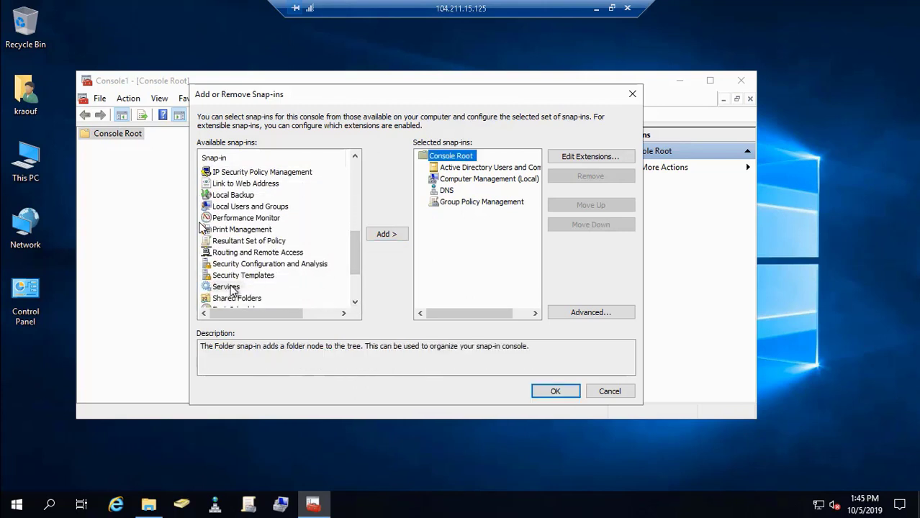
{"action": "left_click", "coordinate": [386, 233]}
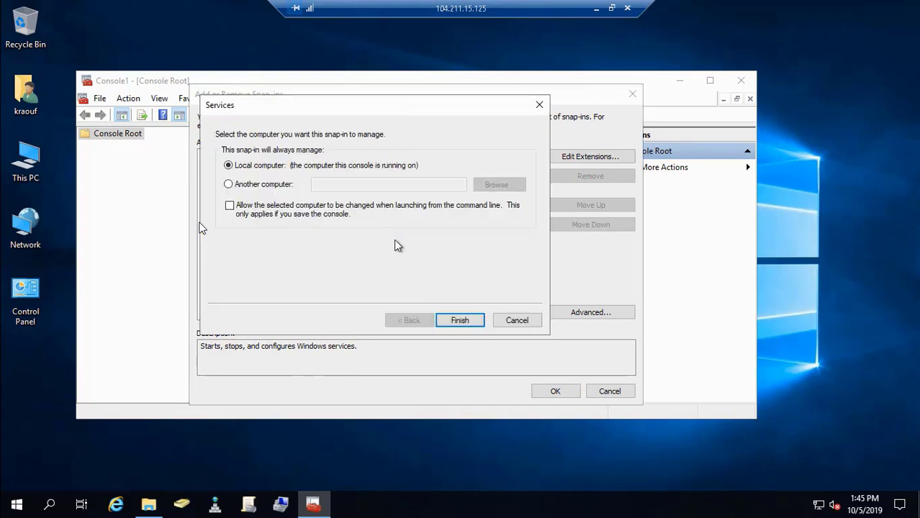
{"action": "left_click", "coordinate": [457, 320]}
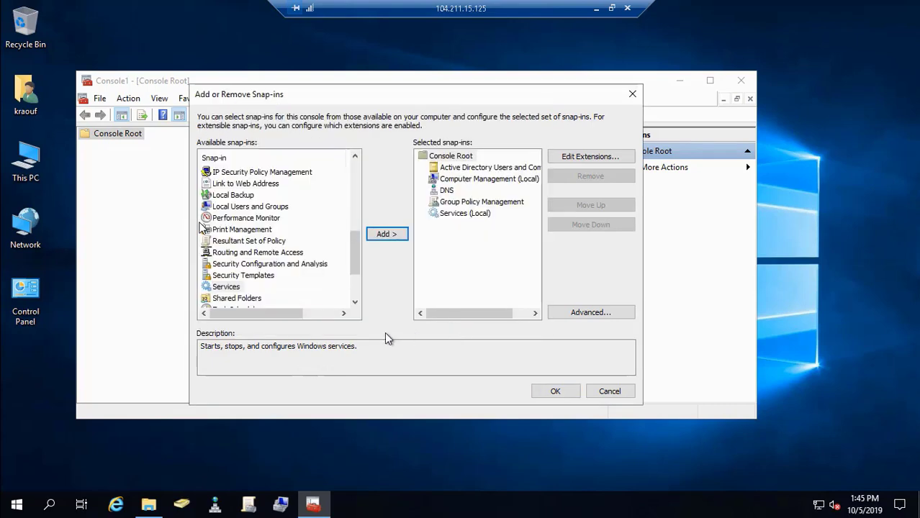
{"action": "left_click_drag", "start_coordinate": [355, 302], "coordinate": [356, 304]}
{"action": "left_click", "coordinate": [355, 304]}
{"action": "left_click", "coordinate": [355, 304]}
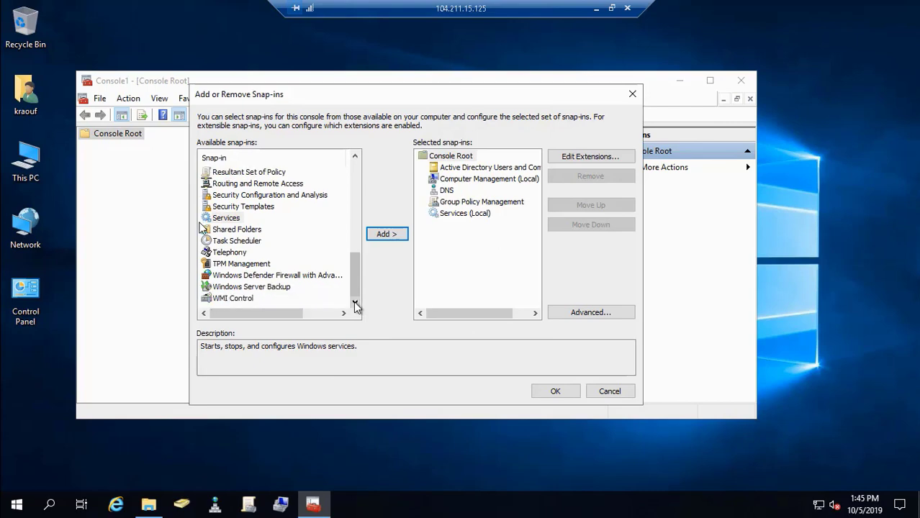
{"action": "left_click", "coordinate": [565, 393]}
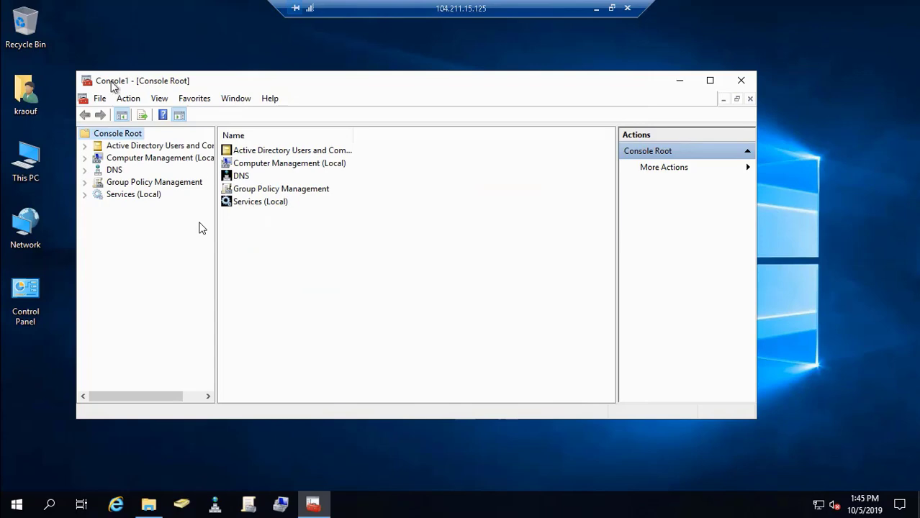
Step: Save the console to the Desktop as MarvelConsole.msc, then minimize it to show the desktop
{"action": "left_click", "coordinate": [98, 101]}
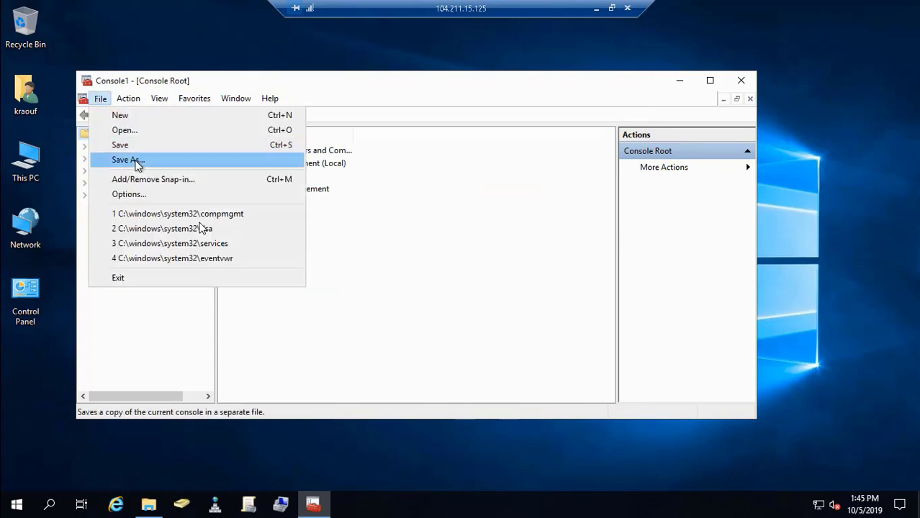
{"action": "left_click", "coordinate": [137, 161]}
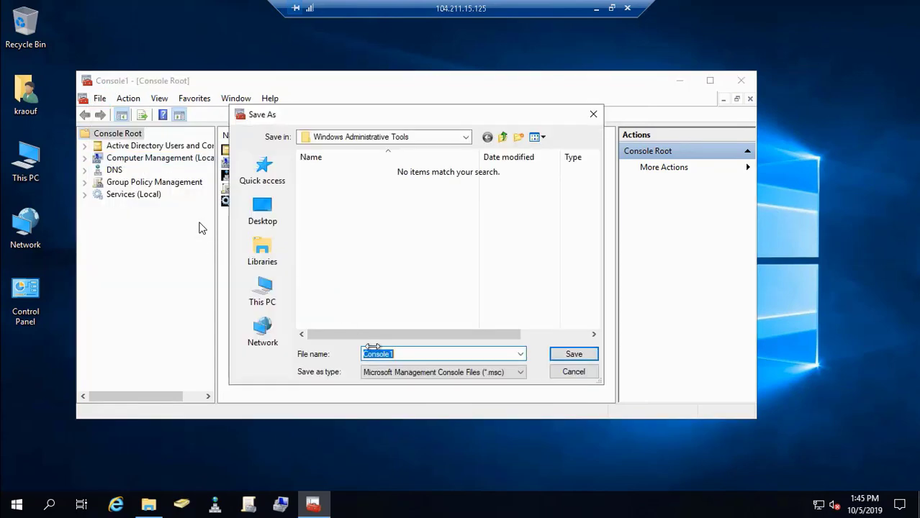
{"action": "key", "text": "BackSpace"}
{"action": "type", "text": "MarvelConsole"}
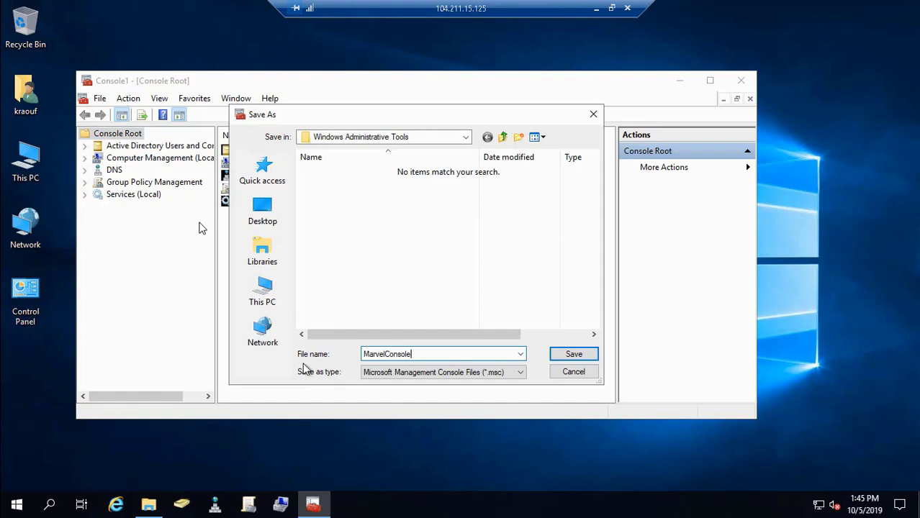
{"action": "left_click", "coordinate": [266, 206]}
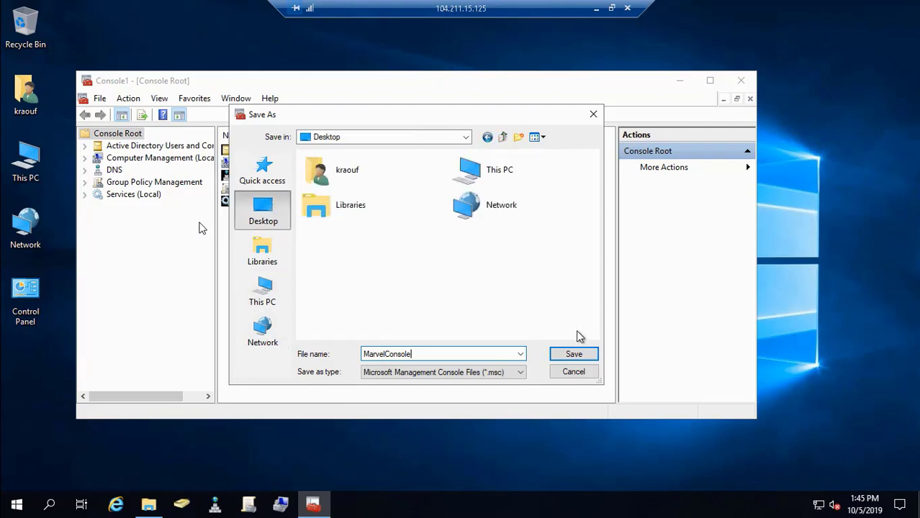
{"action": "left_click", "coordinate": [580, 353]}
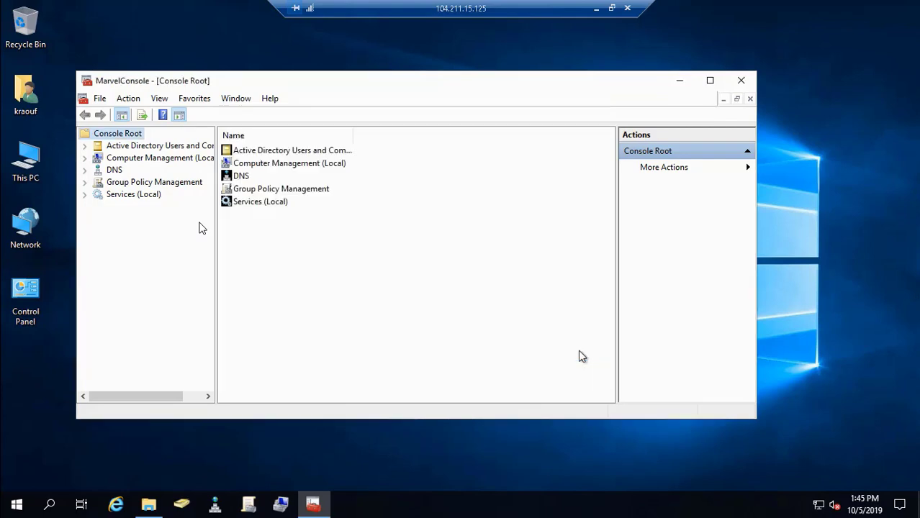
{"action": "left_click", "coordinate": [681, 82]}
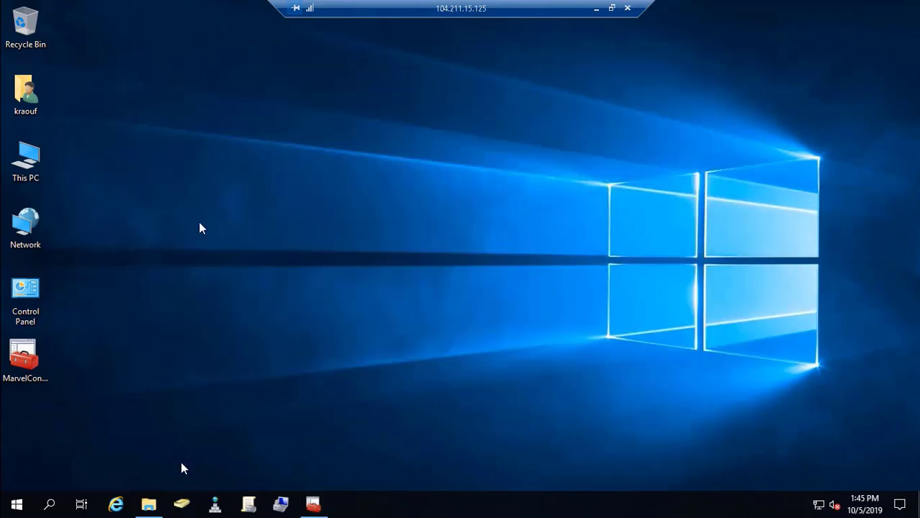
Step: Browse to D:\MarvelDomain\Marvel Group Policies Template ADMX and select all 231 items
{"action": "left_click", "coordinate": [147, 505]}
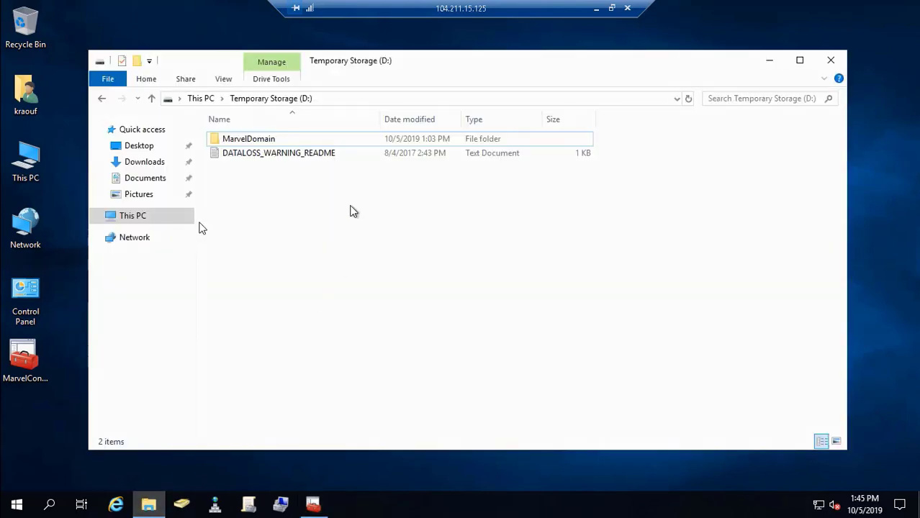
{"action": "double_click", "coordinate": [277, 140]}
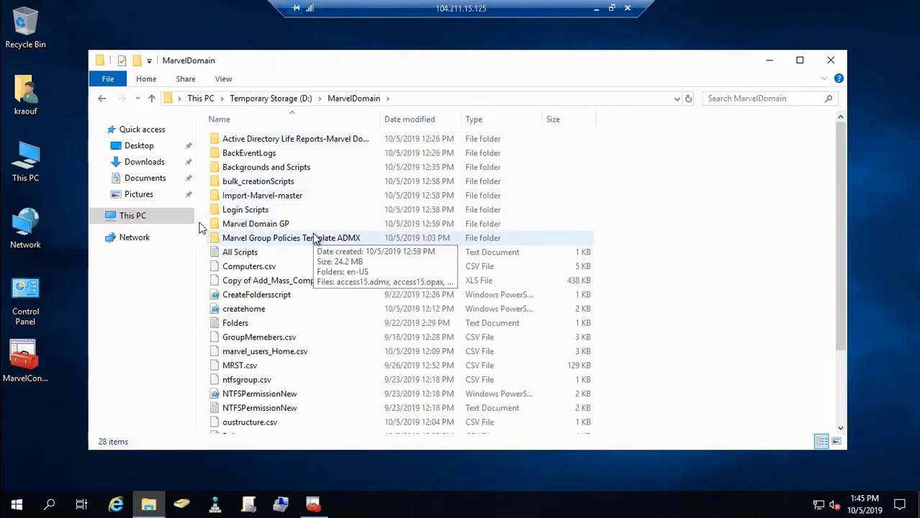
{"action": "double_click", "coordinate": [266, 224]}
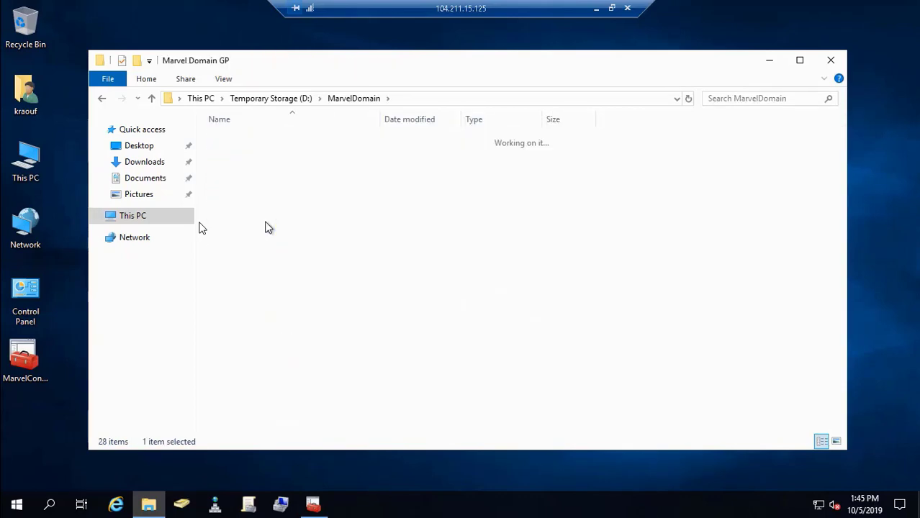
{"action": "left_click", "coordinate": [349, 100]}
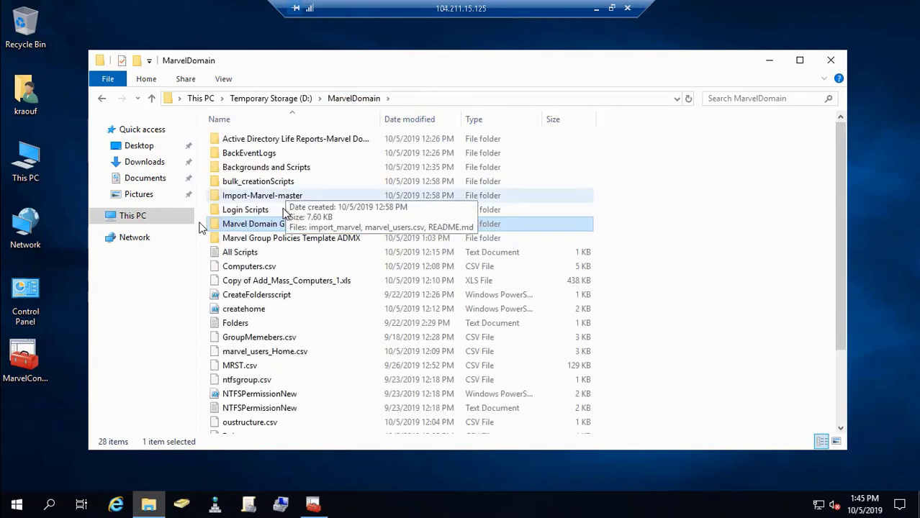
{"action": "double_click", "coordinate": [282, 237]}
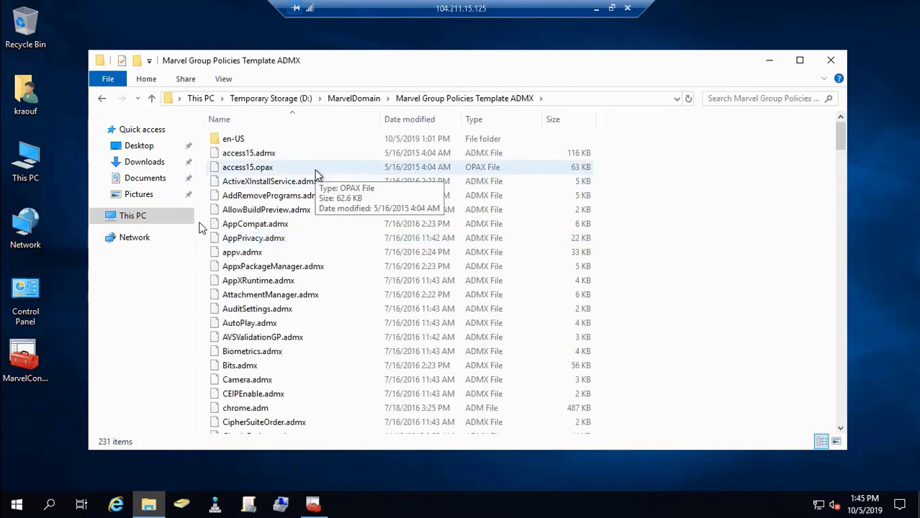
{"action": "key", "text": "ctrl+a"}
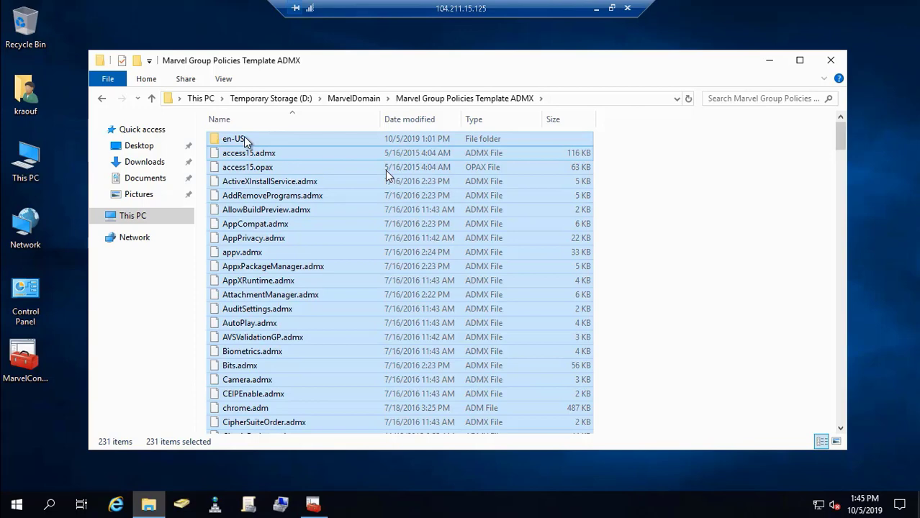
{"action": "double_click", "coordinate": [403, 168]}
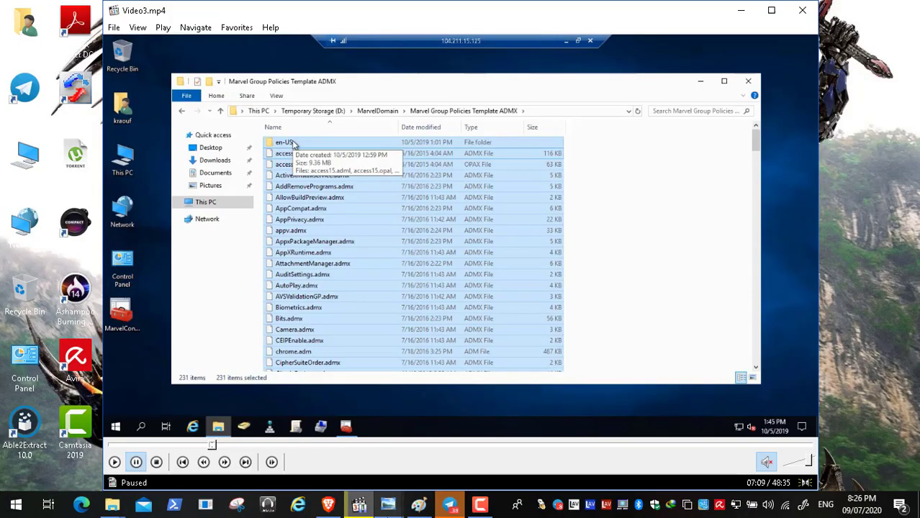
Step: Show the Active Directory Central Group Policy Location.png diagram in Paint, scrolled to Group Policy Central Store Benefits
{"action": "left_click", "coordinate": [418, 506]}
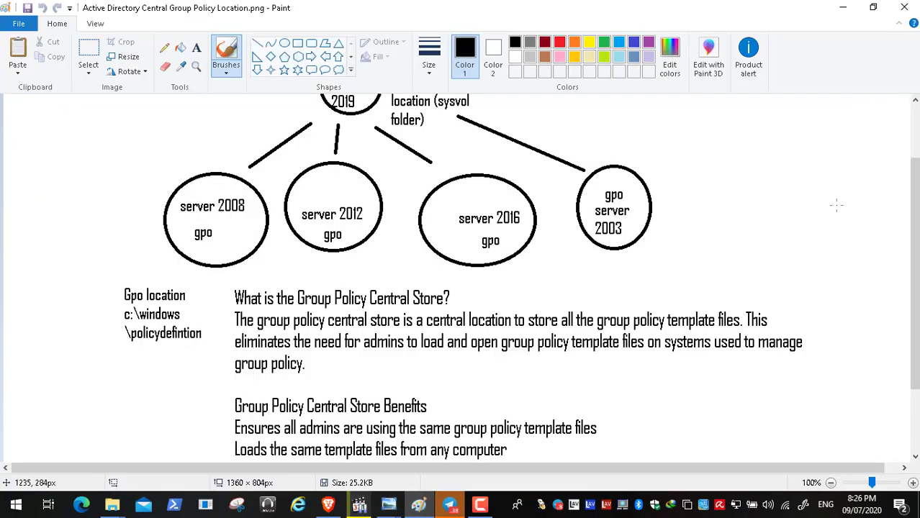
{"action": "left_click", "coordinate": [914, 101]}
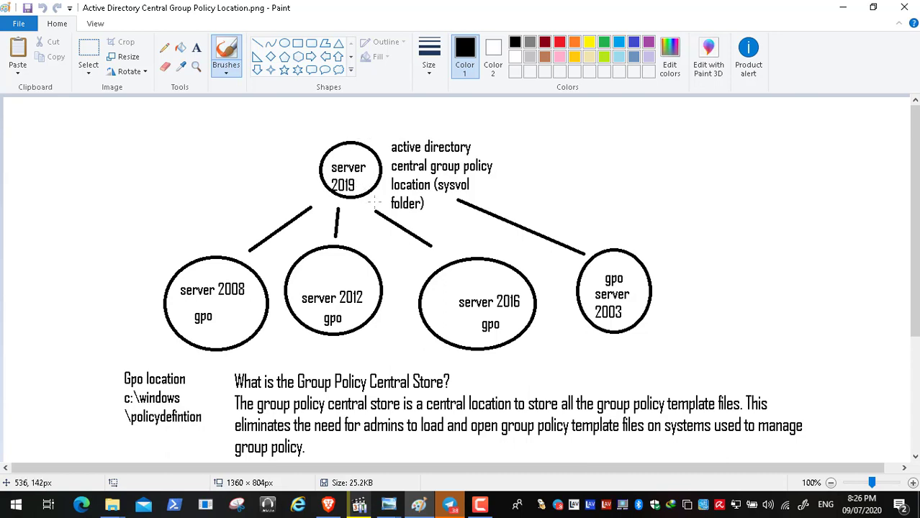
{"action": "scroll", "coordinate": [915, 457], "scroll_direction": "down", "scroll_amount": 3}
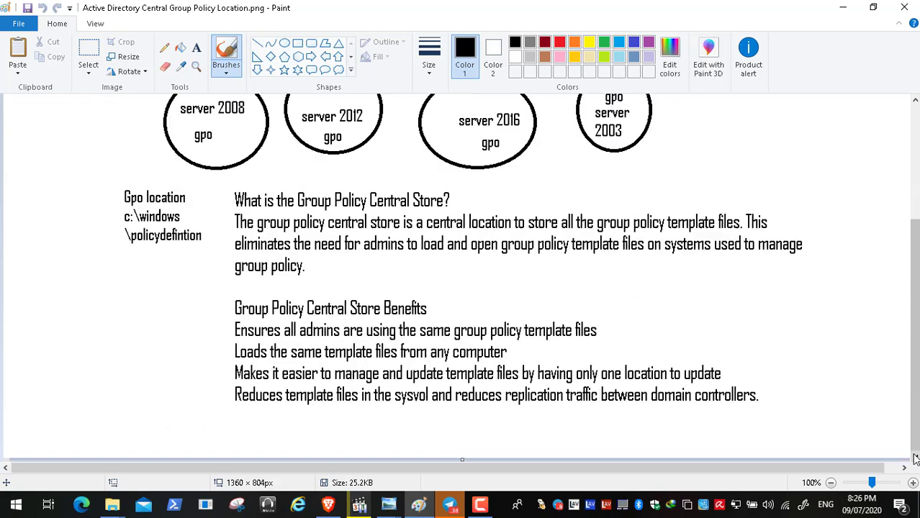
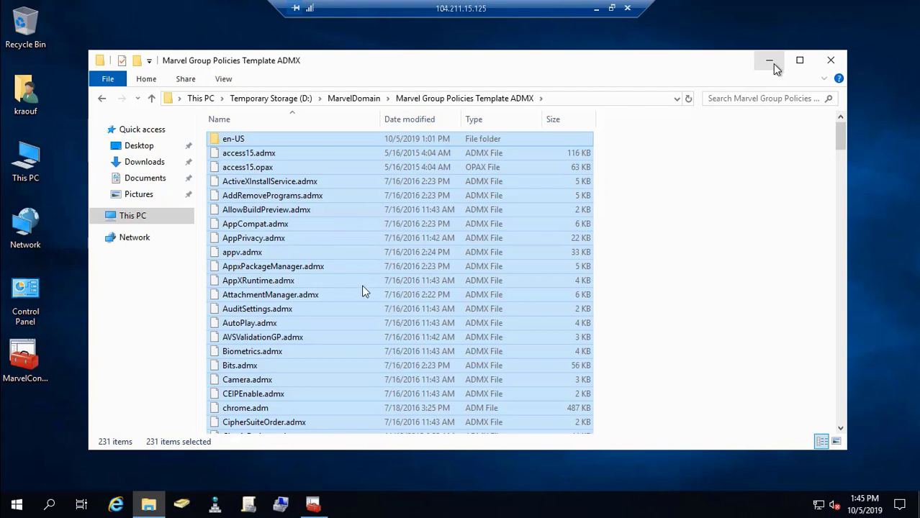
Step: Open the \\nark.local\ network share from the Run box
{"action": "mouse_move", "coordinate": [6, 490]}
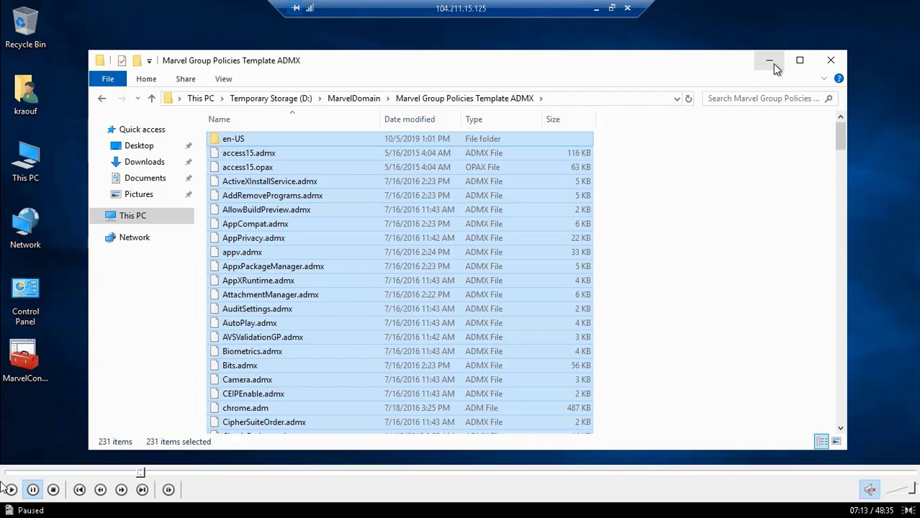
{"action": "left_click", "coordinate": [10, 490]}
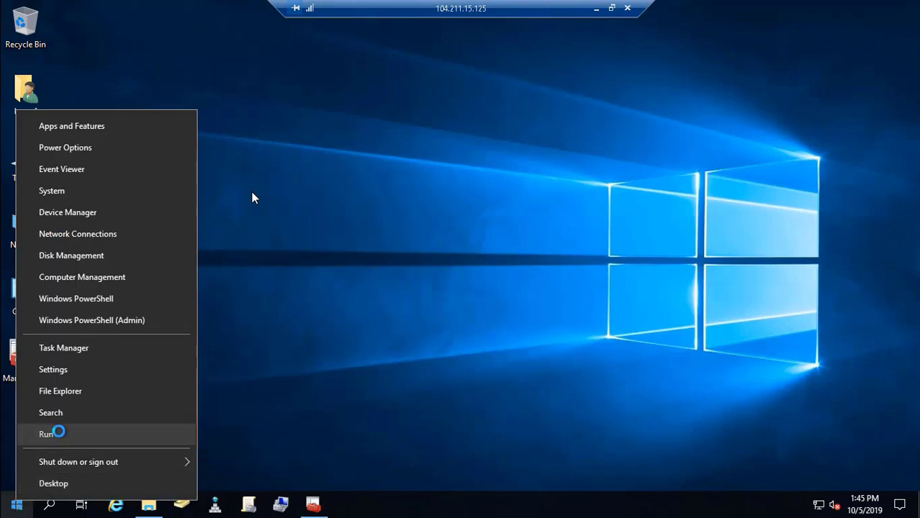
{"action": "type", "text": "\\\\nark.local\\"}
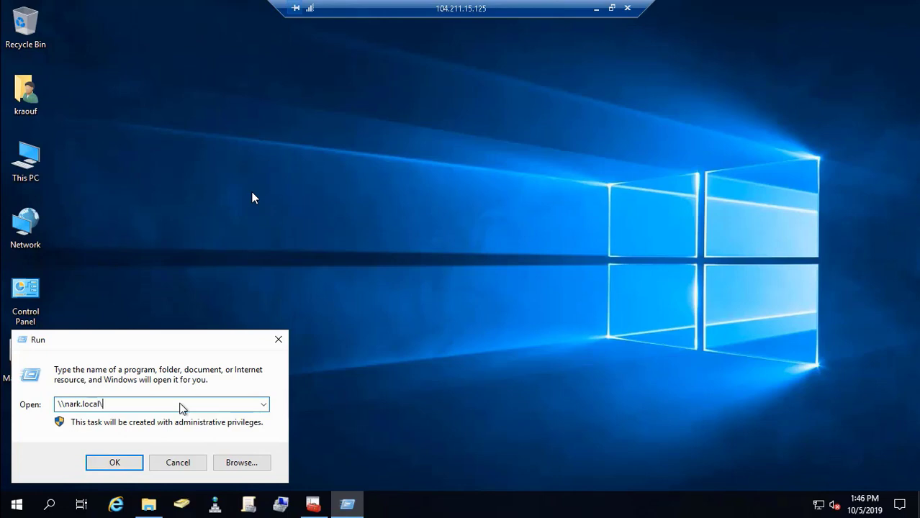
{"action": "key", "text": "Return"}
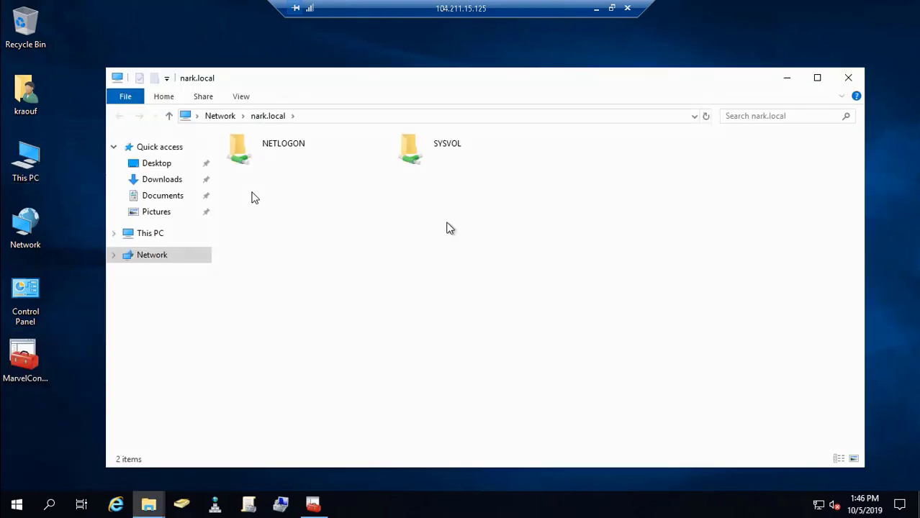
Step: Browse into SYSVOL\NARK.LOCAL\Policies and open This PC in a second window
{"action": "double_click", "coordinate": [431, 146]}
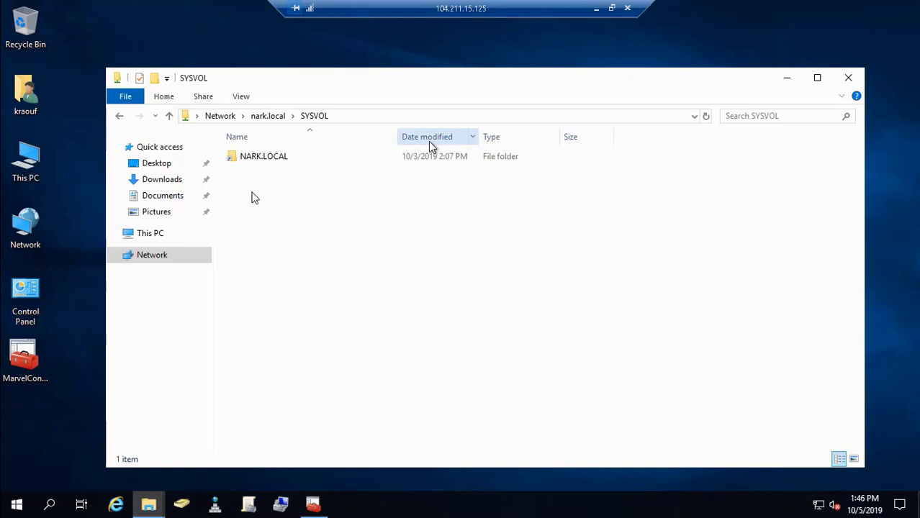
{"action": "double_click", "coordinate": [268, 157]}
{"action": "double_click", "coordinate": [252, 156]}
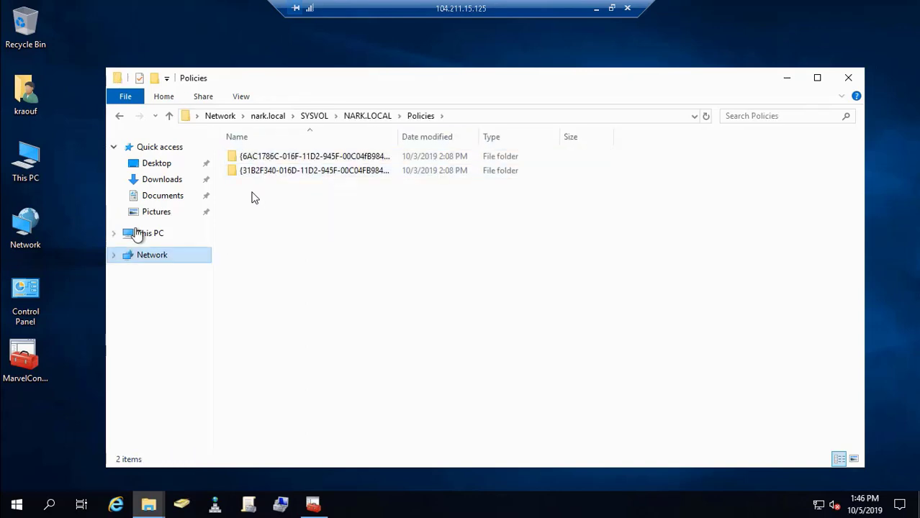
{"action": "double_click", "coordinate": [32, 177]}
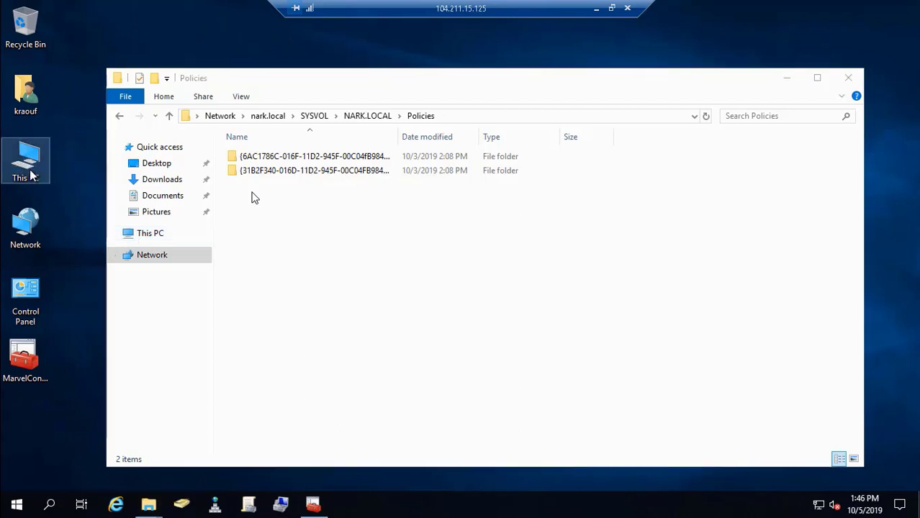
Step: Open C:\Windows and scroll the folder list to the entries starting with P
{"action": "double_click", "coordinate": [355, 328]}
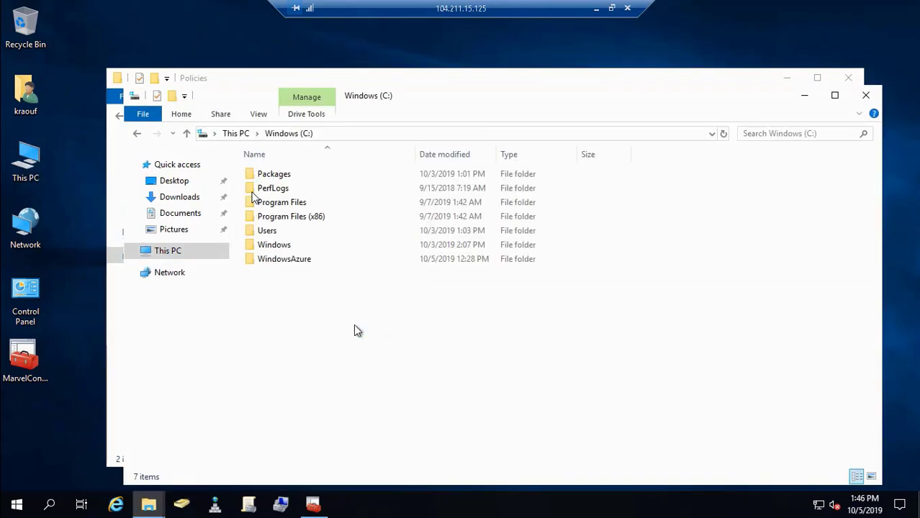
{"action": "double_click", "coordinate": [273, 246]}
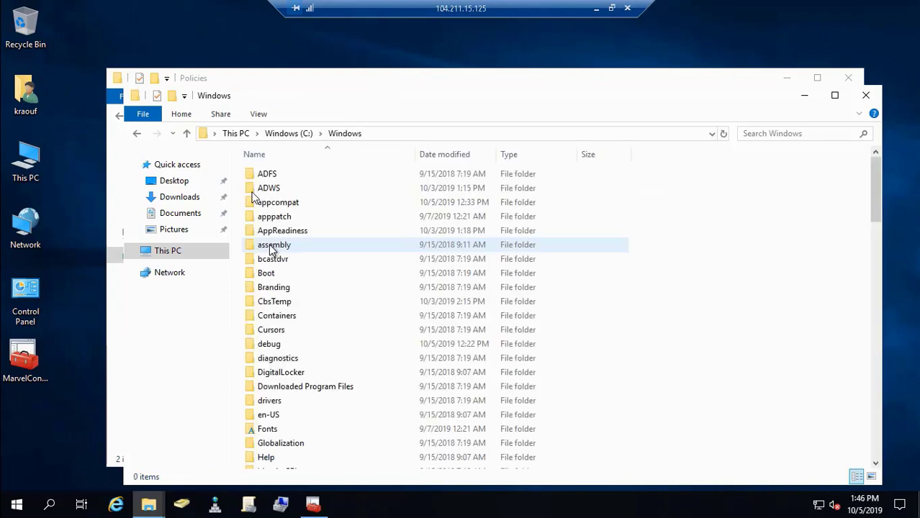
{"action": "key", "text": "p"}
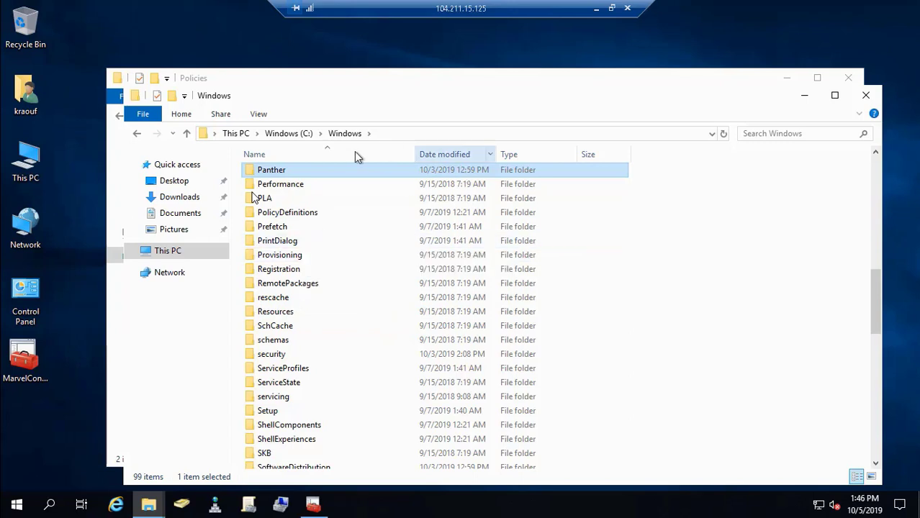
{"action": "left_click", "coordinate": [277, 257]}
{"action": "key", "text": "s"}
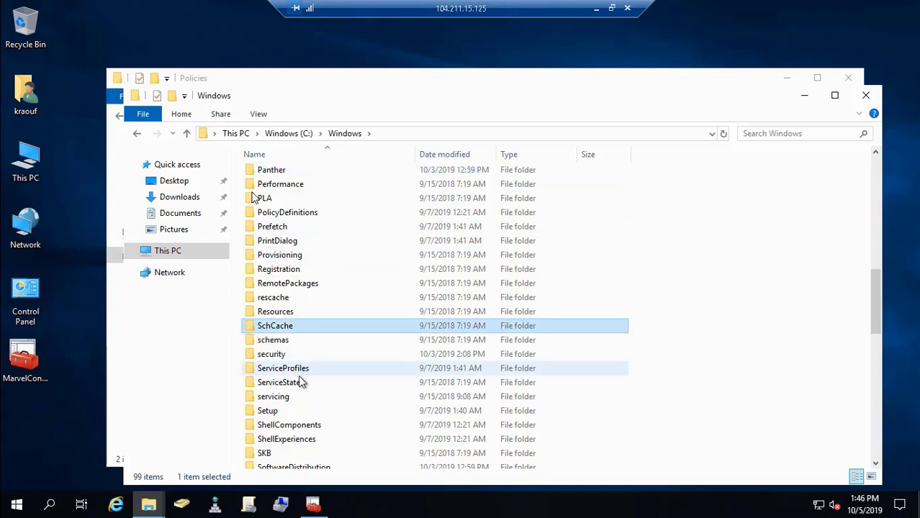
{"action": "left_click", "coordinate": [875, 464]}
{"action": "left_click", "coordinate": [875, 464]}
{"action": "left_click", "coordinate": [875, 464]}
{"action": "left_click", "coordinate": [875, 464]}
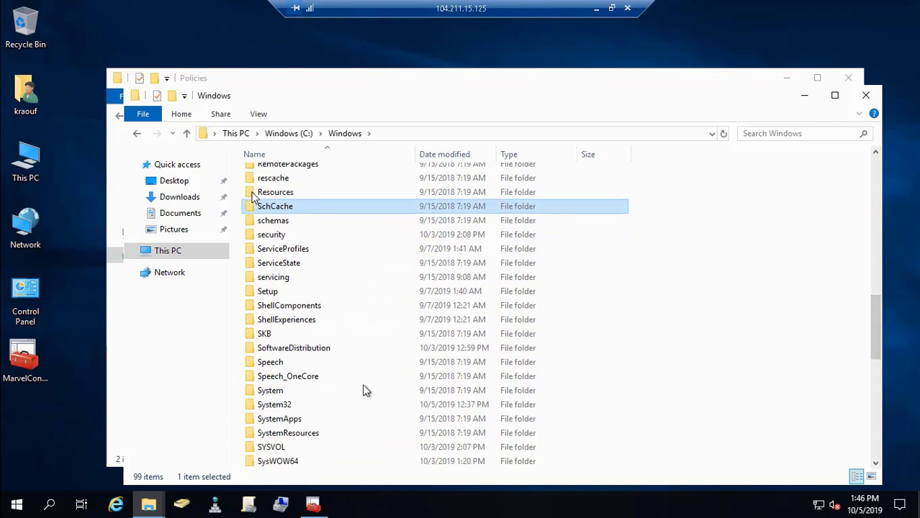
Step: Look through System32's P folders for a PolicyDefinitions folder
{"action": "double_click", "coordinate": [287, 404]}
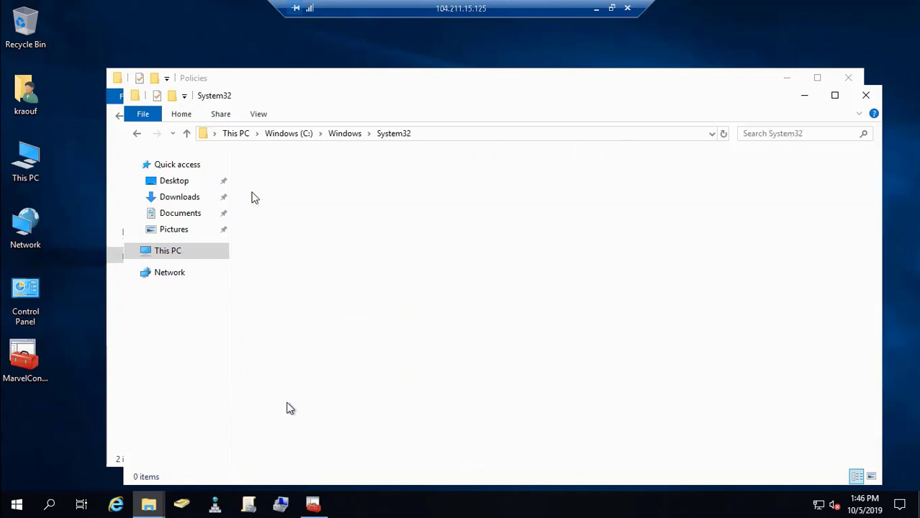
{"action": "key", "text": "p"}
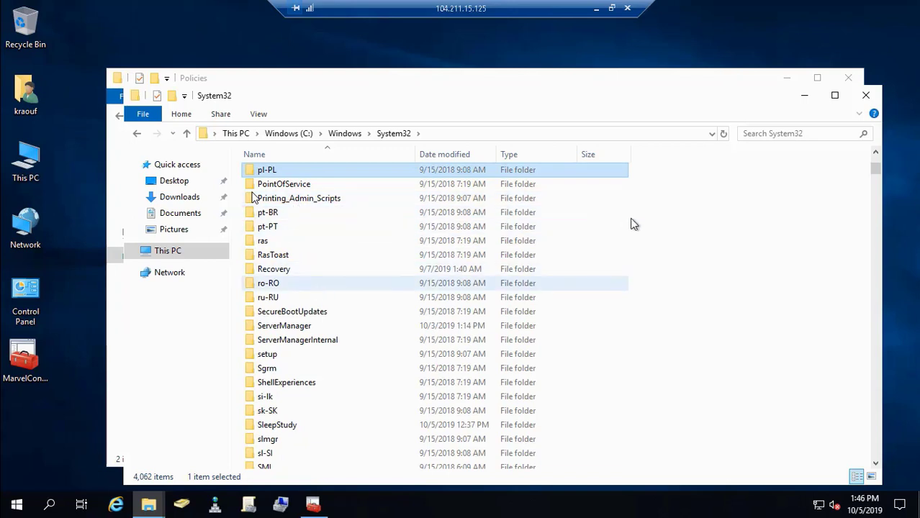
{"action": "left_click", "coordinate": [875, 152]}
{"action": "left_click", "coordinate": [875, 153]}
{"action": "left_click", "coordinate": [875, 153]}
{"action": "left_click", "coordinate": [875, 153]}
{"action": "left_click", "coordinate": [875, 152]}
{"action": "left_click", "coordinate": [875, 153]}
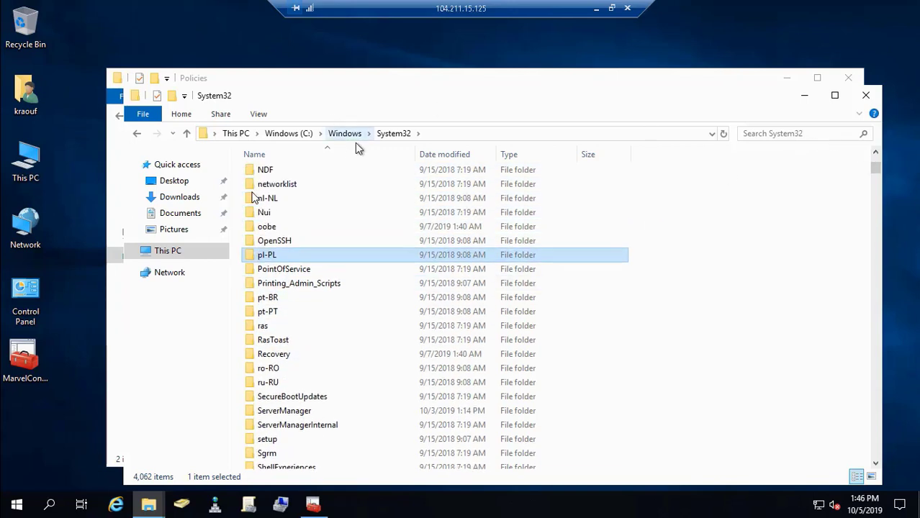
Step: Return to C:\Windows and open PolicyDefinitions to check its ADMX files
{"action": "left_click", "coordinate": [344, 135]}
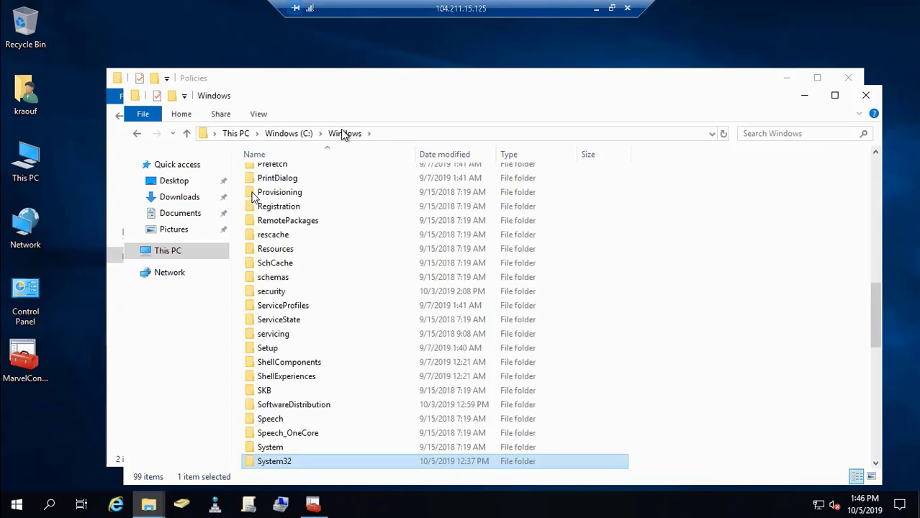
{"action": "left_click", "coordinate": [268, 308]}
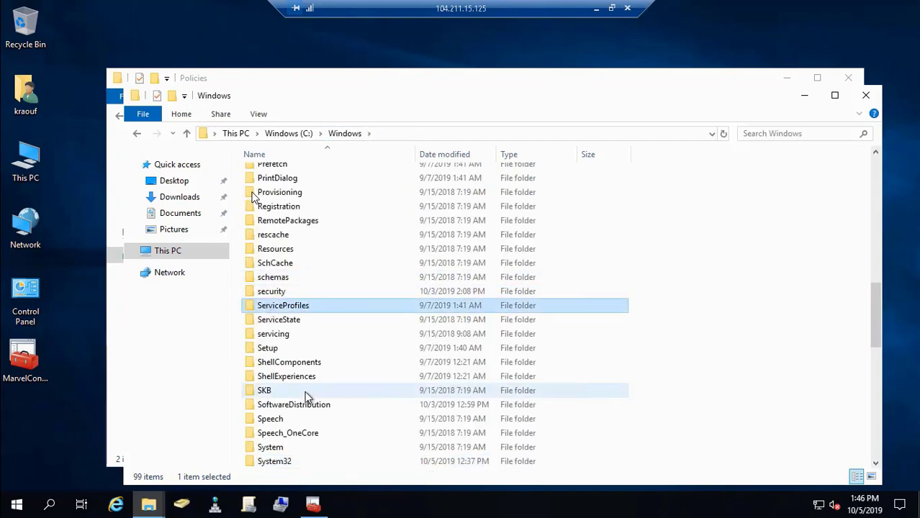
{"action": "key", "text": "p"}
{"action": "key", "text": "p"}
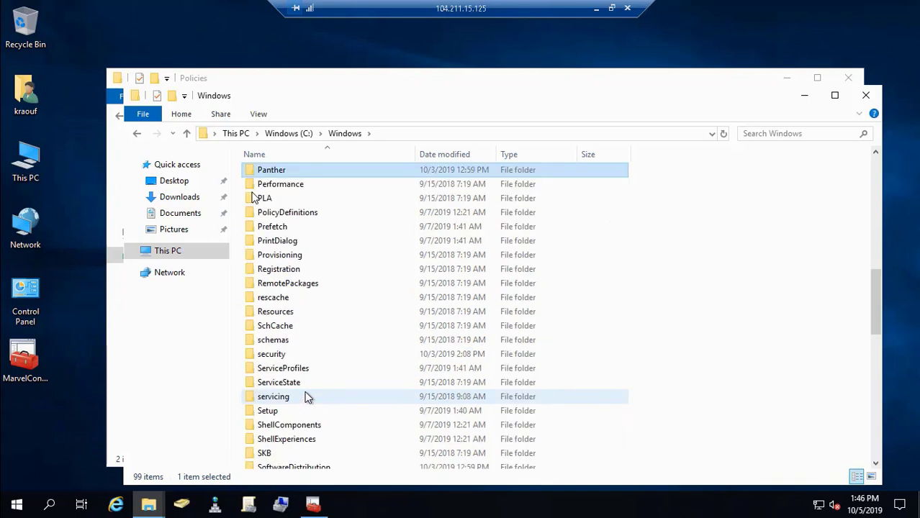
{"action": "double_click", "coordinate": [310, 215]}
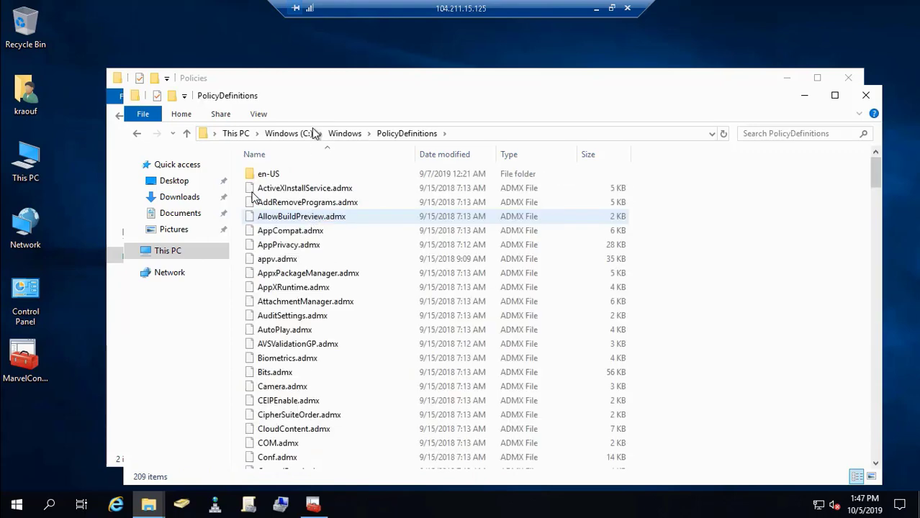
Step: Copy the C:\Windows\PolicyDefinitions folder and minimize the Windows folder window
{"action": "left_click", "coordinate": [335, 133]}
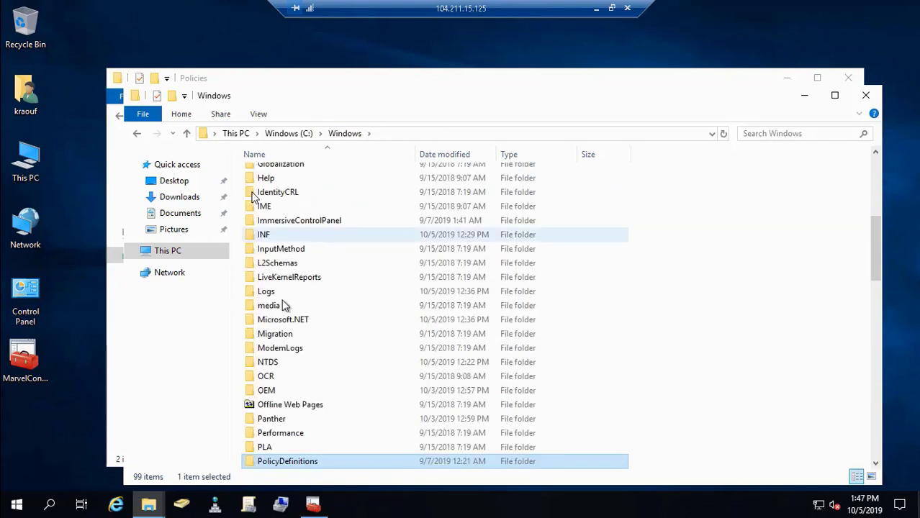
{"action": "right_click", "coordinate": [299, 468]}
{"action": "left_click", "coordinate": [353, 369]}
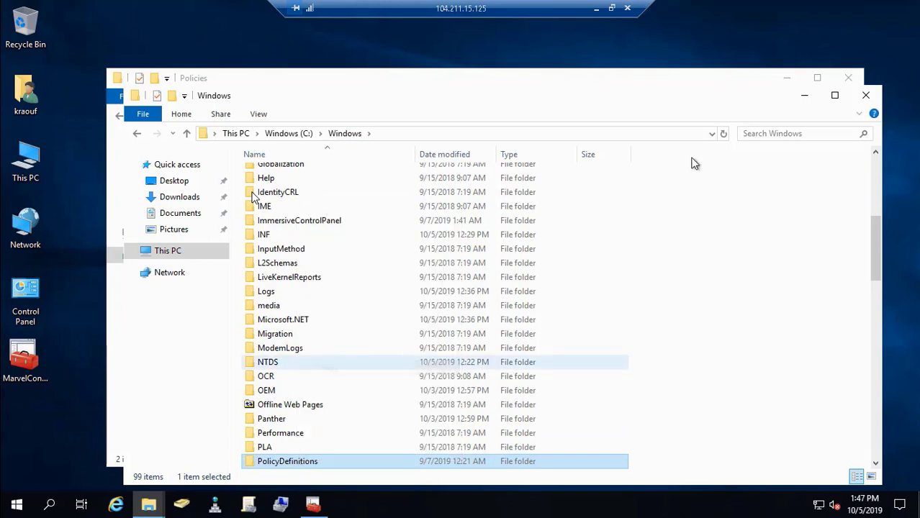
{"action": "left_click", "coordinate": [806, 99]}
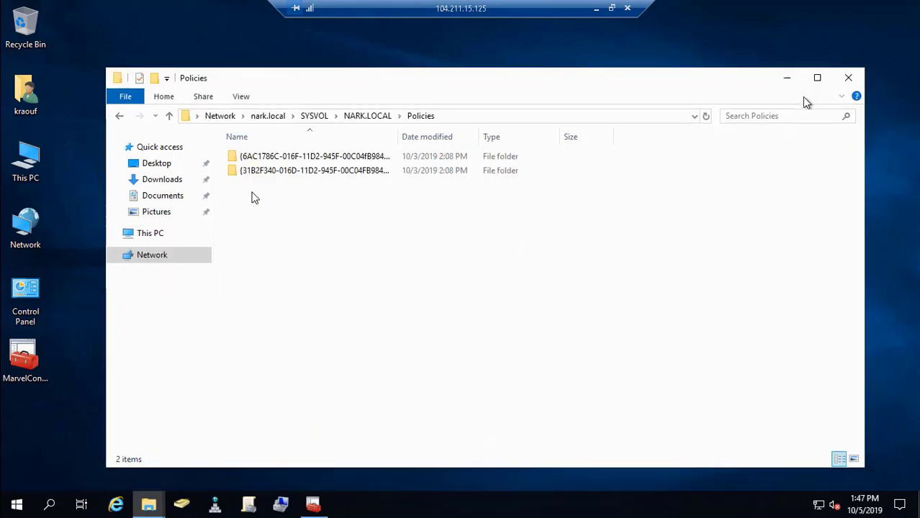
Step: Paste PolicyDefinitions into SYSVOL Policies, open it (209 items), and bring back the Marvel ADMX window
{"action": "right_click", "coordinate": [355, 282]}
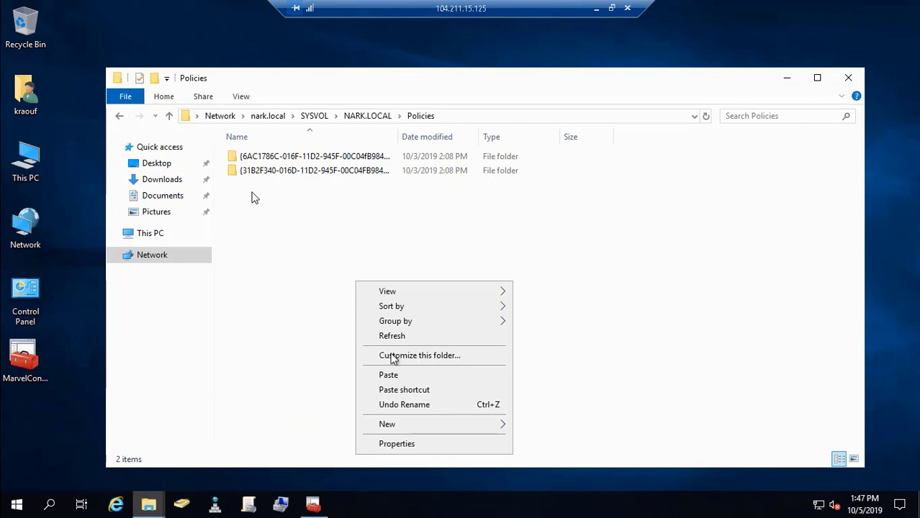
{"action": "left_click", "coordinate": [405, 376]}
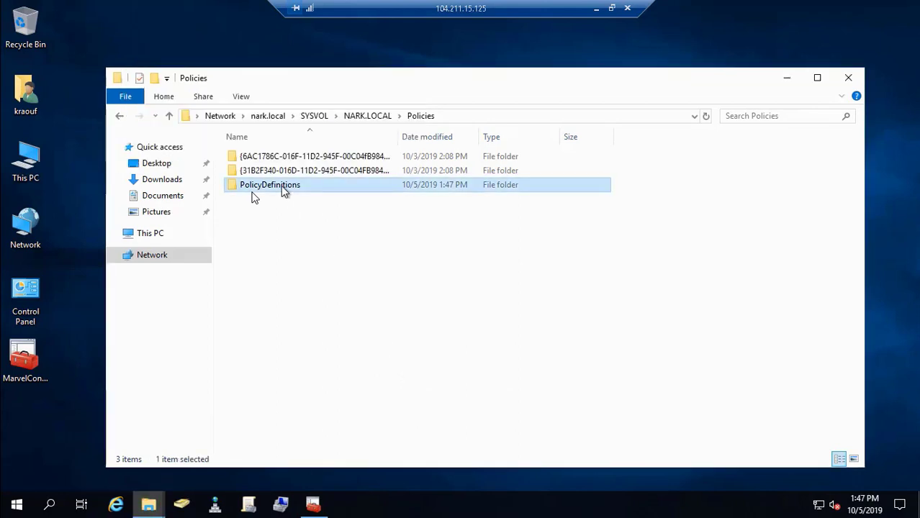
{"action": "double_click", "coordinate": [281, 186]}
{"action": "left_click", "coordinate": [150, 508]}
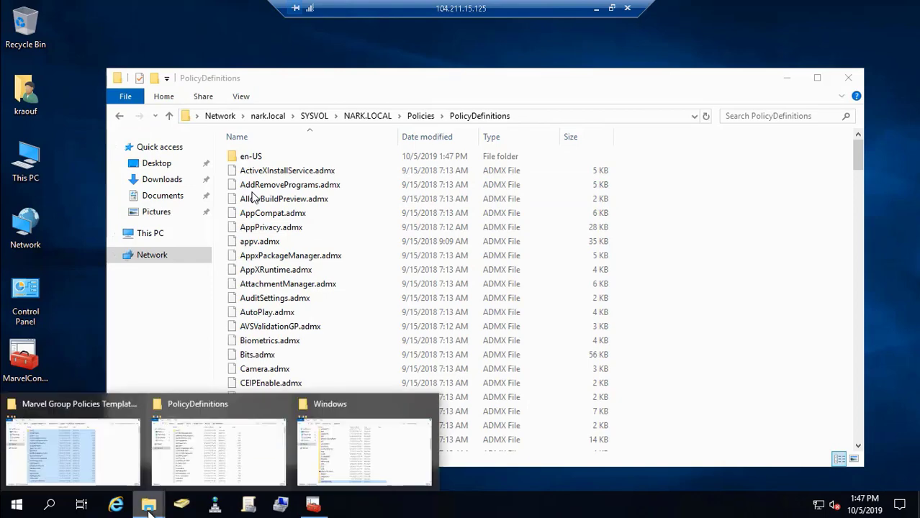
{"action": "left_click", "coordinate": [100, 452]}
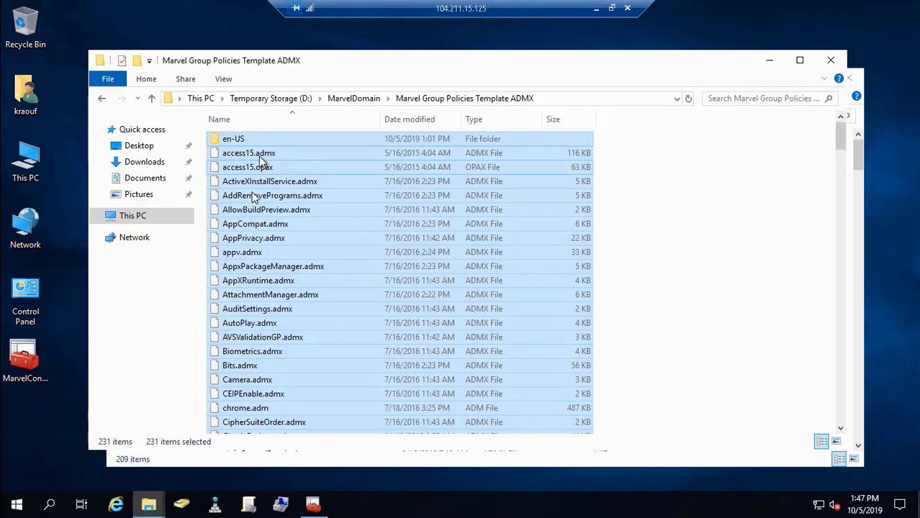
Step: Copy the selected Marvel ADMX templates into SYSVOL PolicyDefinitions, skipping same-named files (251 items)
{"action": "right_click", "coordinate": [239, 142]}
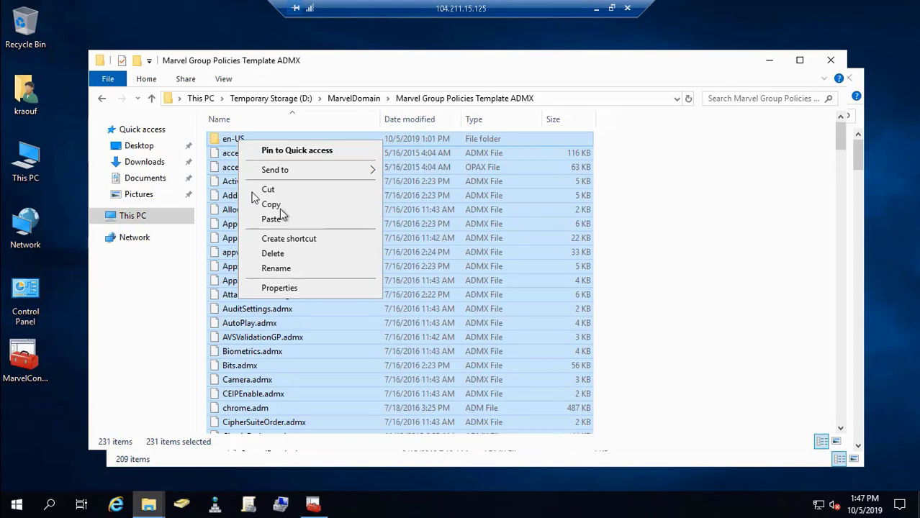
{"action": "left_click", "coordinate": [287, 204]}
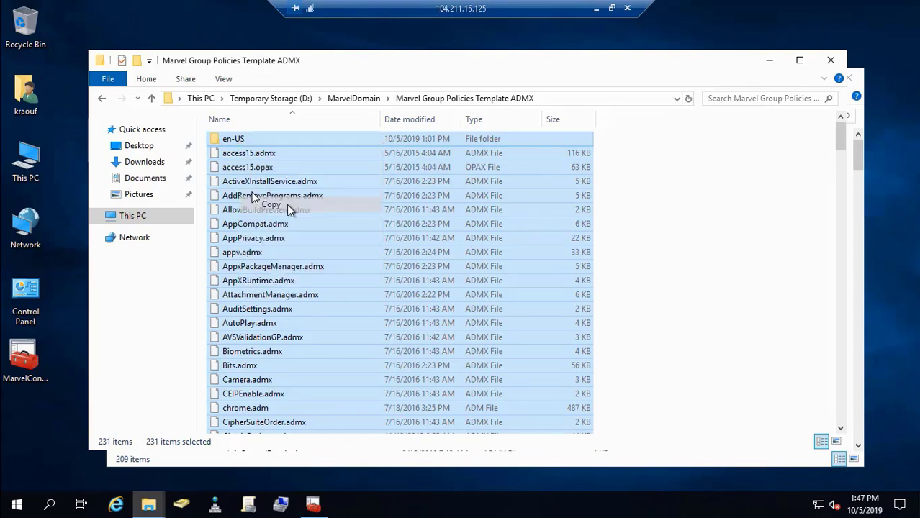
{"action": "left_click", "coordinate": [771, 61]}
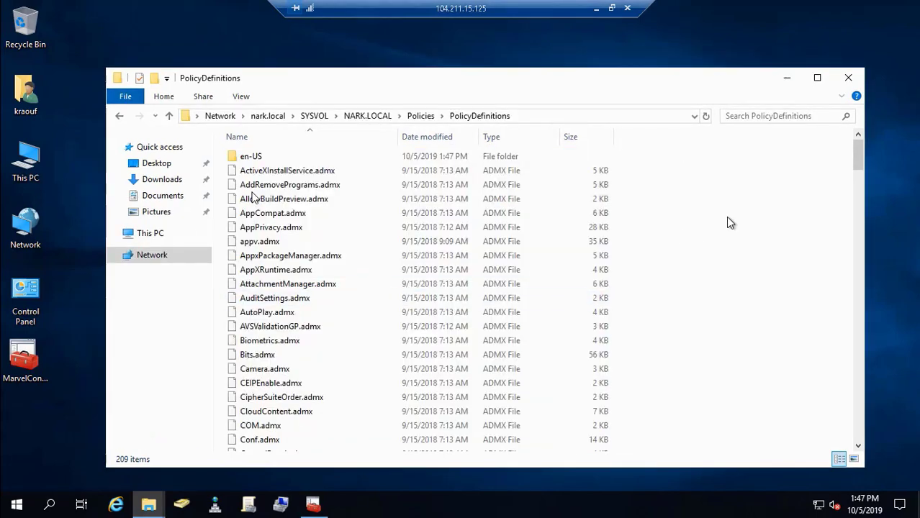
{"action": "right_click", "coordinate": [727, 222]}
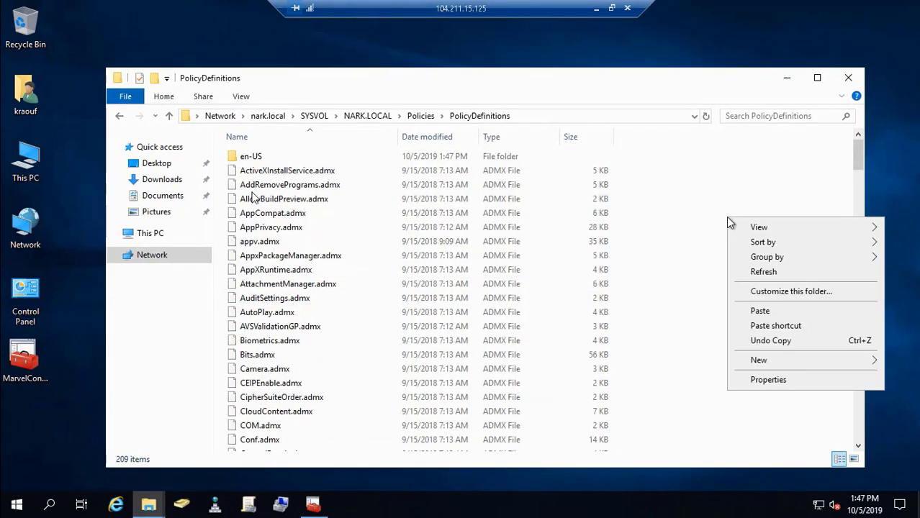
{"action": "left_click", "coordinate": [762, 311]}
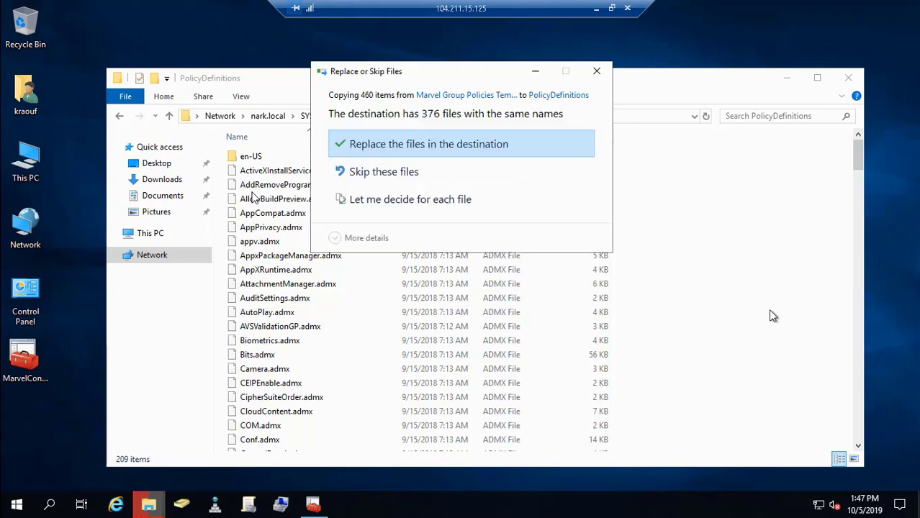
{"action": "left_click", "coordinate": [403, 172]}
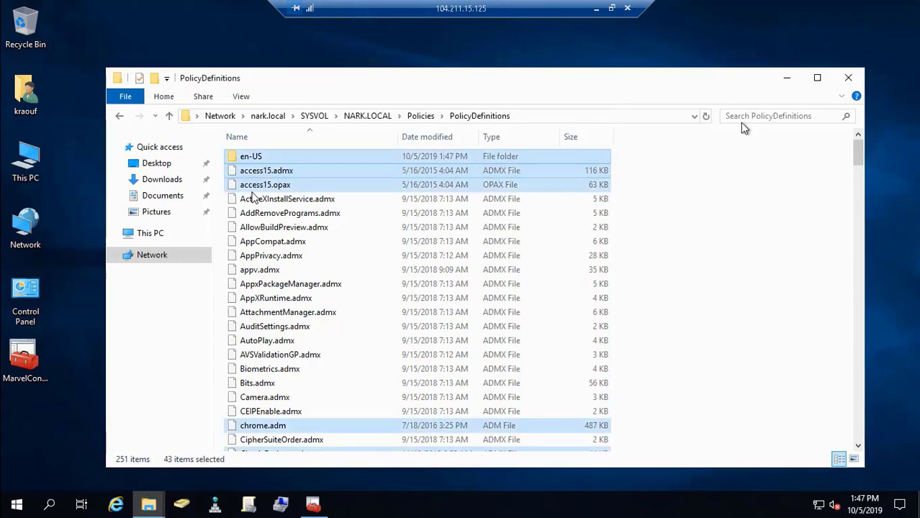
Step: Close the PolicyDefinitions and C:\Windows folder windows
{"action": "left_click", "coordinate": [849, 78]}
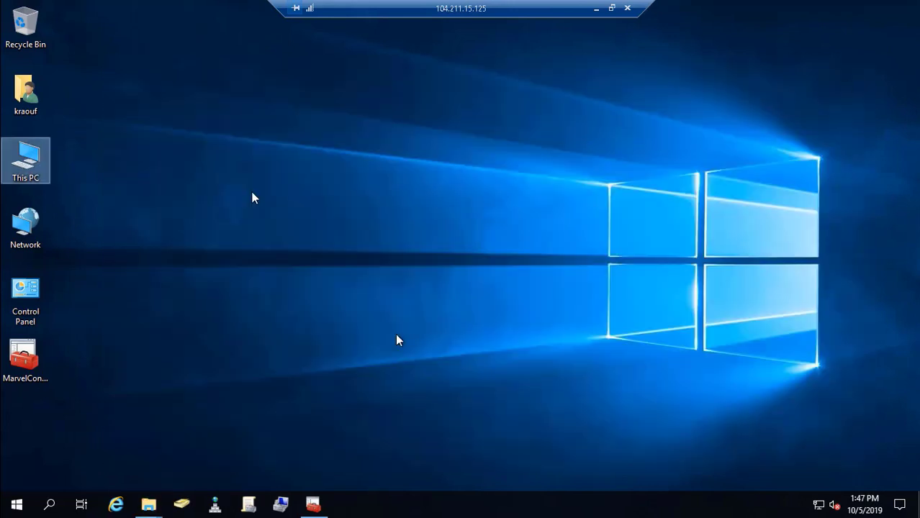
{"action": "left_click", "coordinate": [148, 504]}
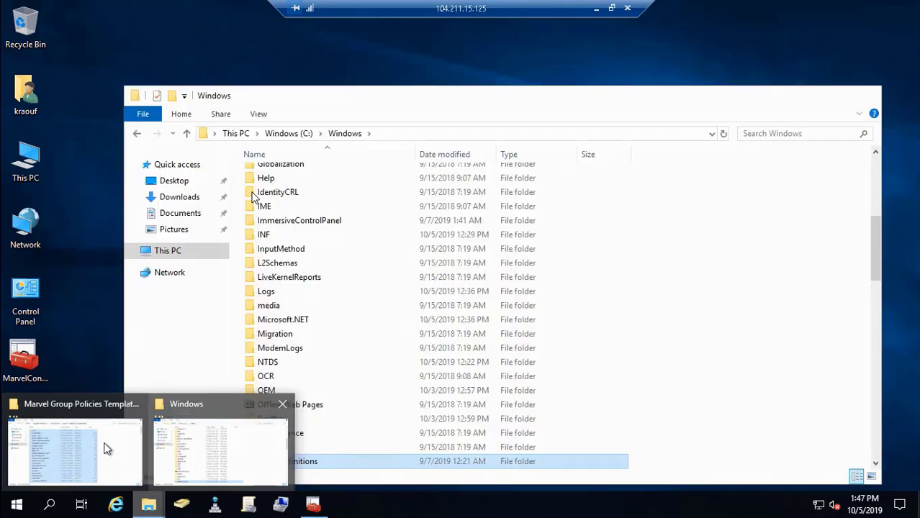
{"action": "mouse_move", "coordinate": [97, 442]}
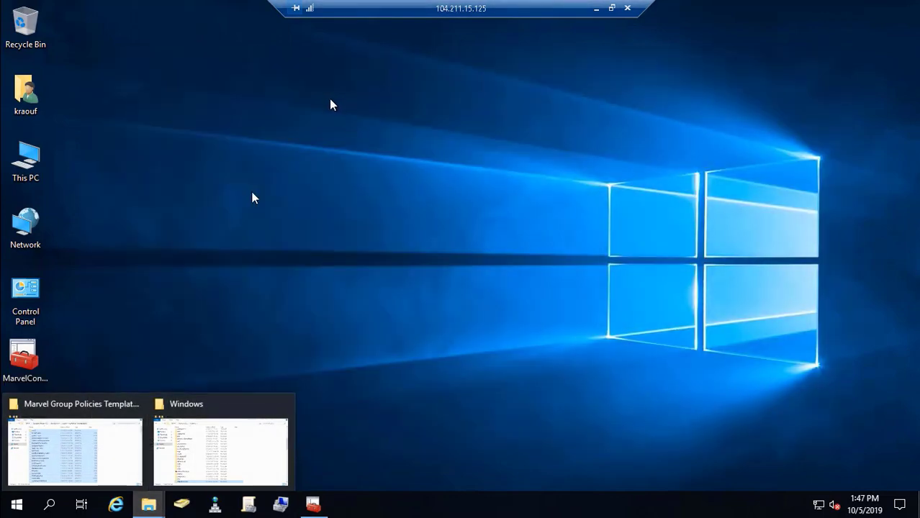
{"action": "left_click", "coordinate": [281, 404]}
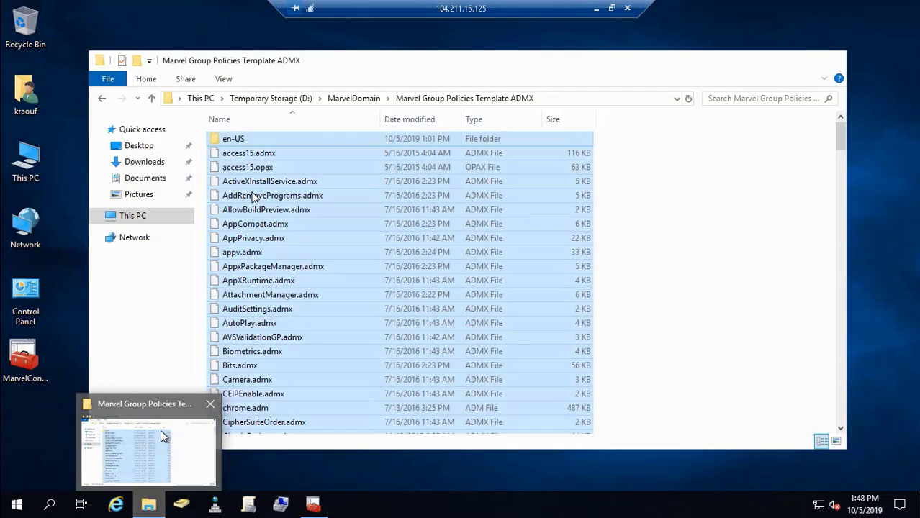
Step: Go up to D:\MarvelDomain, open the All Scripts notes, then minimize Notepad
{"action": "left_click", "coordinate": [160, 430]}
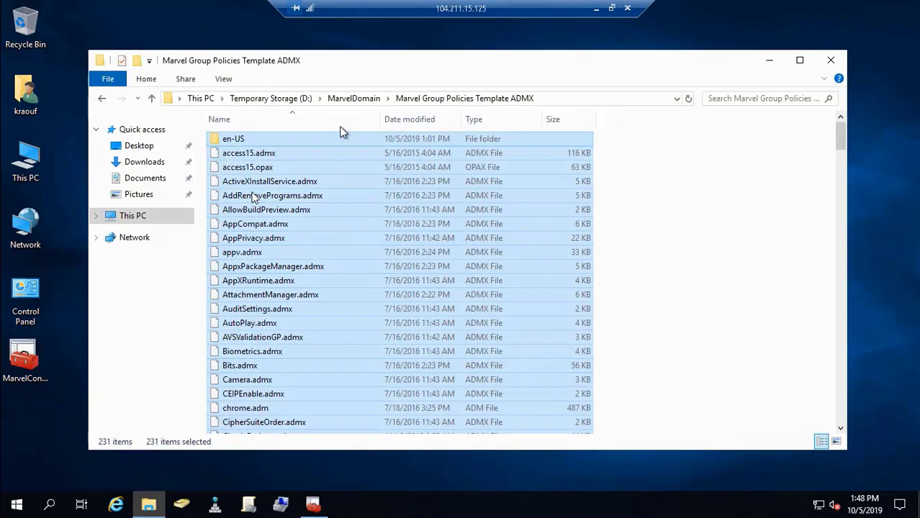
{"action": "left_click", "coordinate": [352, 100]}
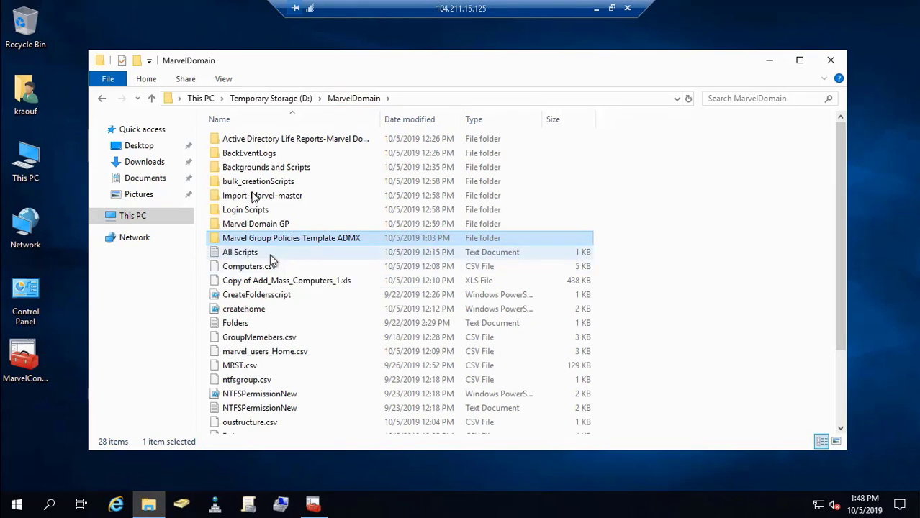
{"action": "double_click", "coordinate": [272, 256]}
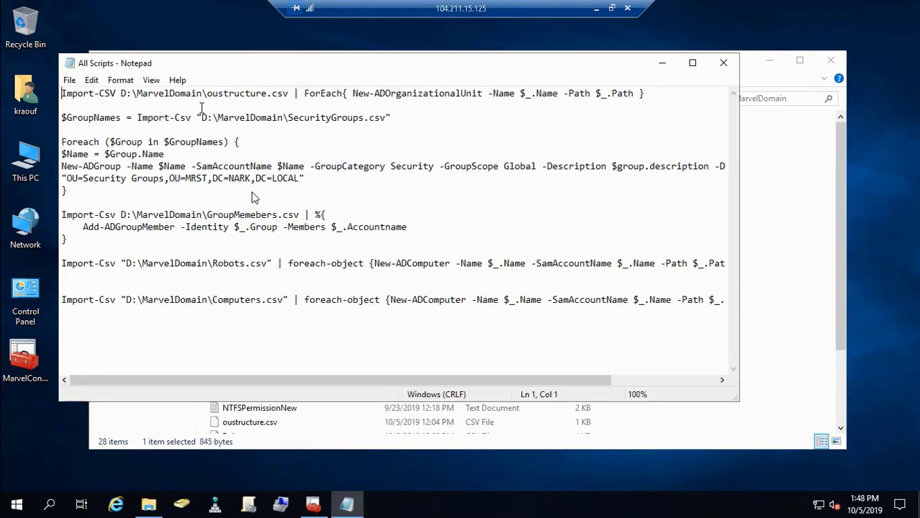
{"action": "left_click", "coordinate": [17, 508]}
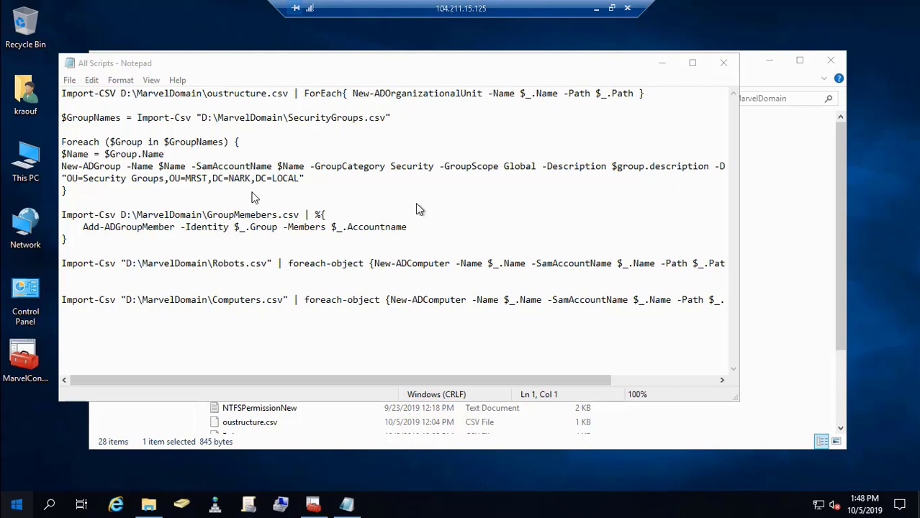
{"action": "left_click", "coordinate": [662, 70]}
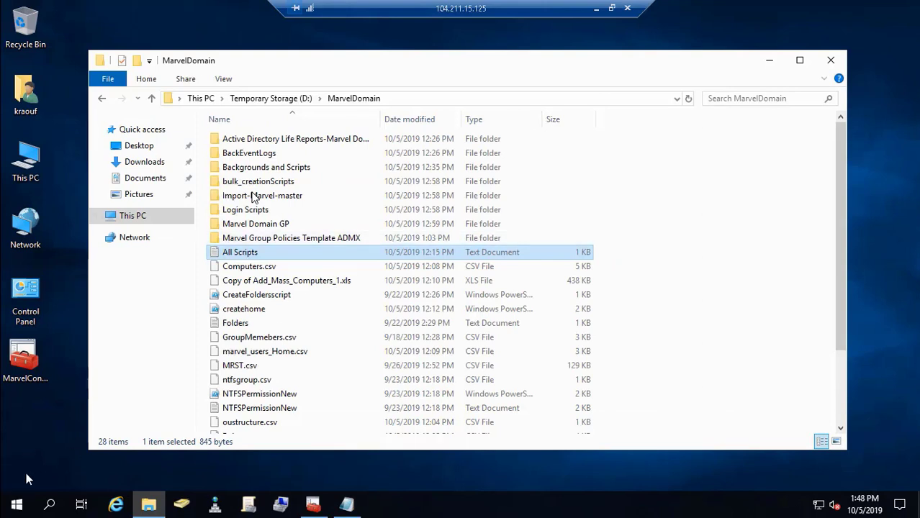
Step: Pin Windows PowerShell to the taskbar from the Start menu's Windows PowerShell folder
{"action": "left_click", "coordinate": [16, 506]}
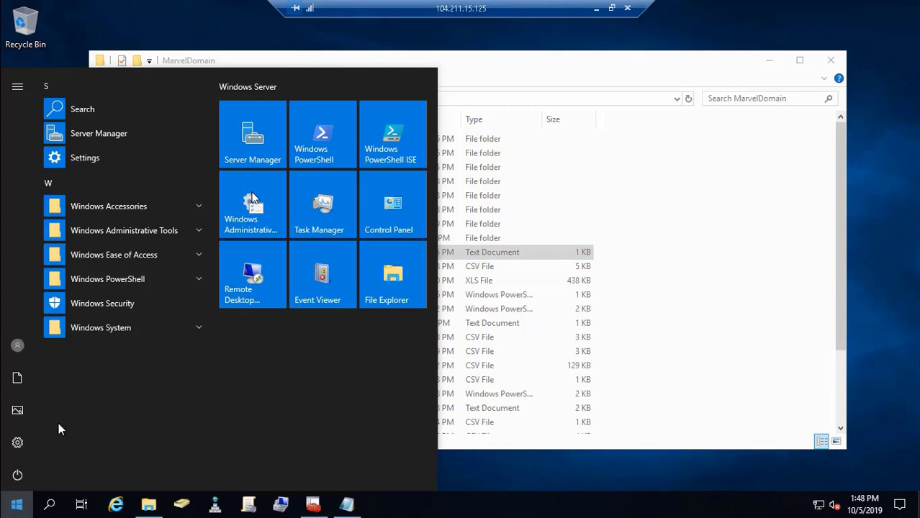
{"action": "left_click", "coordinate": [160, 275]}
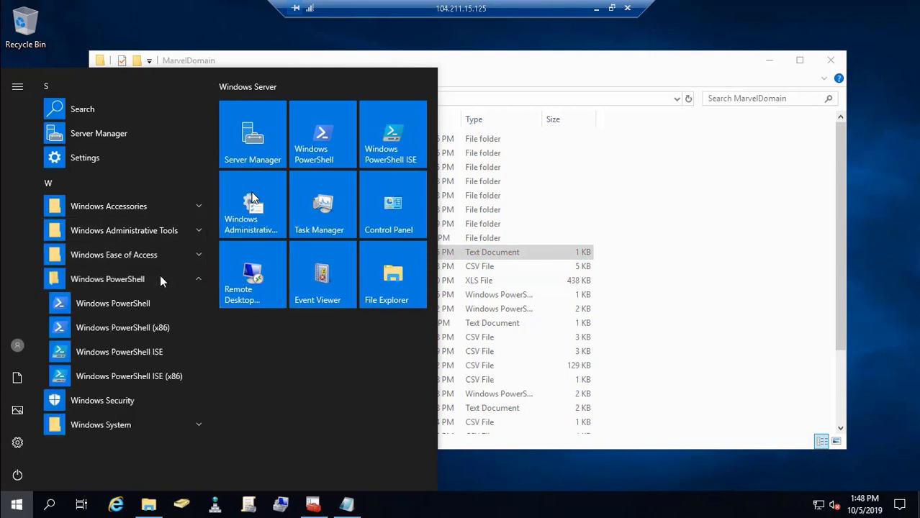
{"action": "right_click", "coordinate": [137, 304]}
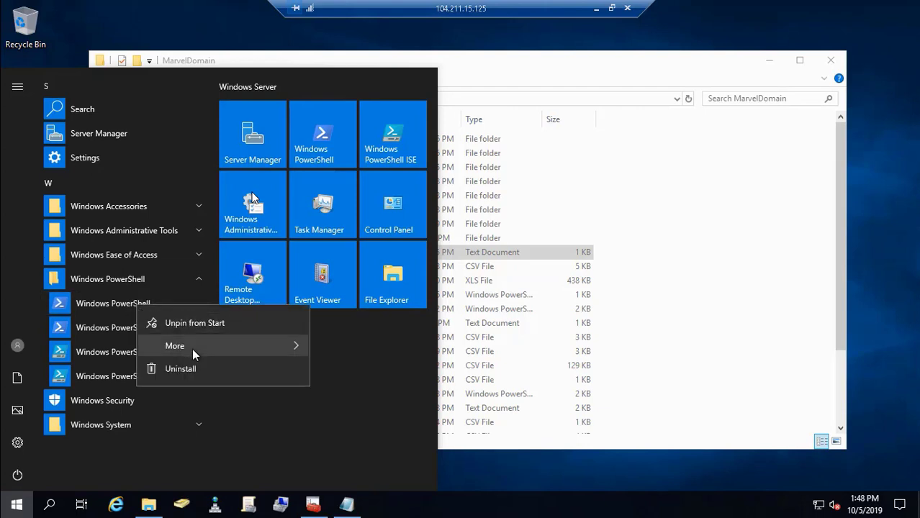
{"action": "mouse_move", "coordinate": [192, 349]}
{"action": "left_click", "coordinate": [349, 352]}
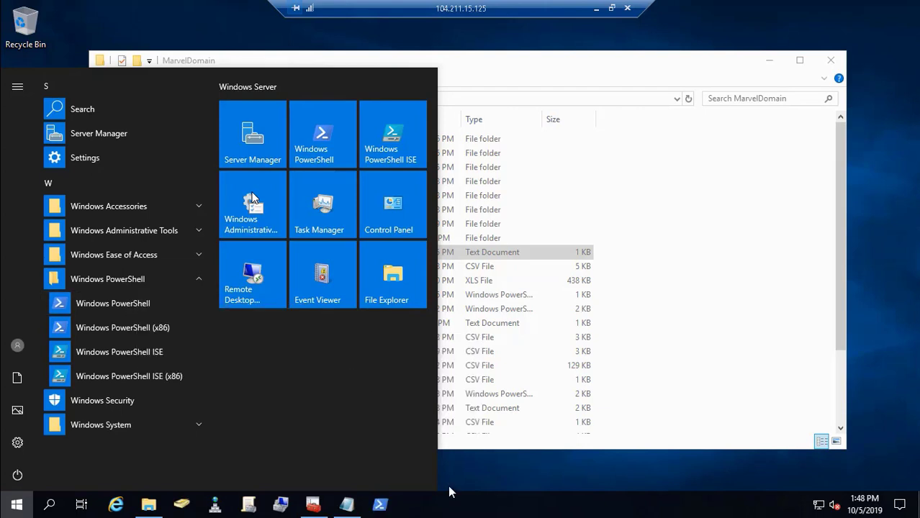
{"action": "left_click", "coordinate": [713, 216]}
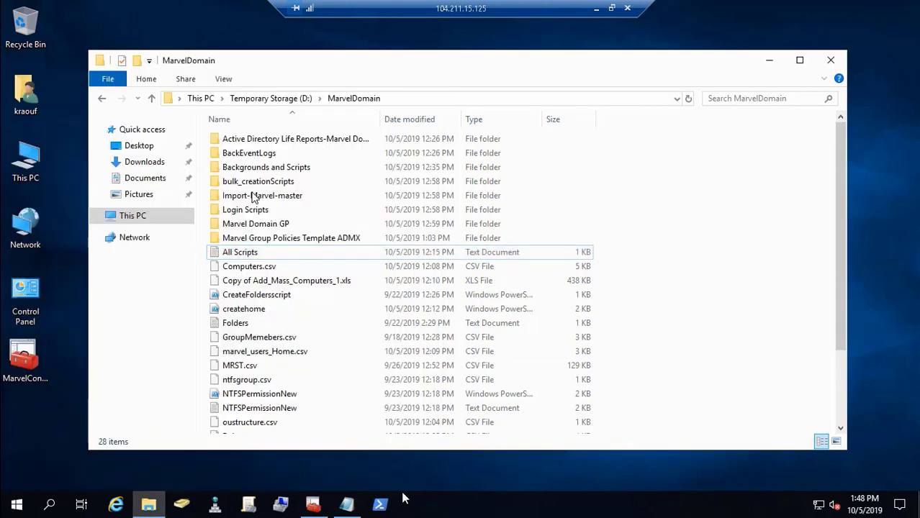
Step: Minimize the MarvelDomain folder and bring the MarvelConsole window up maximized
{"action": "left_click", "coordinate": [768, 64]}
{"action": "left_click", "coordinate": [313, 506]}
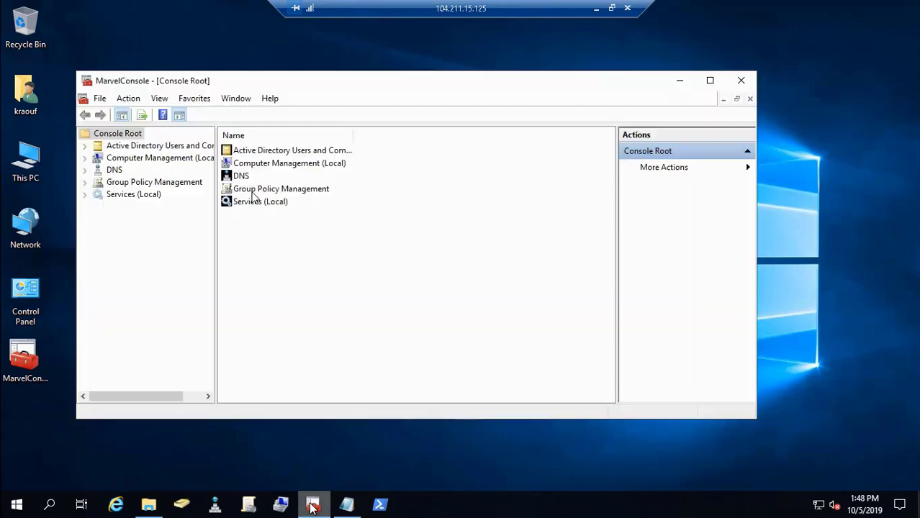
{"action": "left_click", "coordinate": [710, 83]}
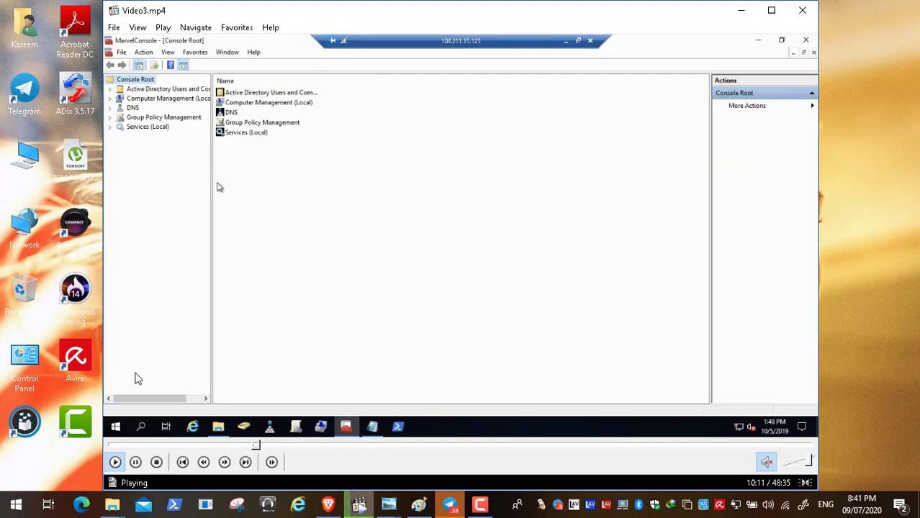
Step: Pause the video and open Powershell Automation.jpg from the DC Comics Scripts and Doc MDT folder
{"action": "left_click", "coordinate": [136, 462]}
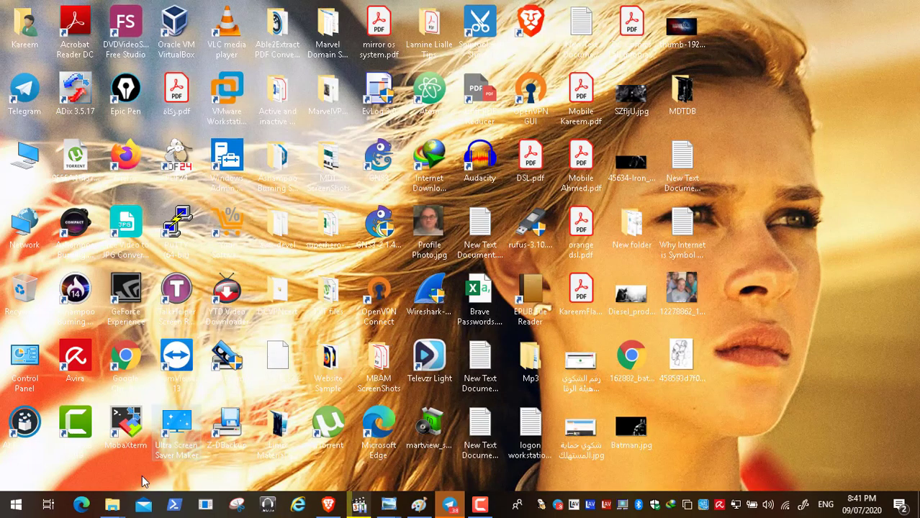
{"action": "mouse_move", "coordinate": [113, 504]}
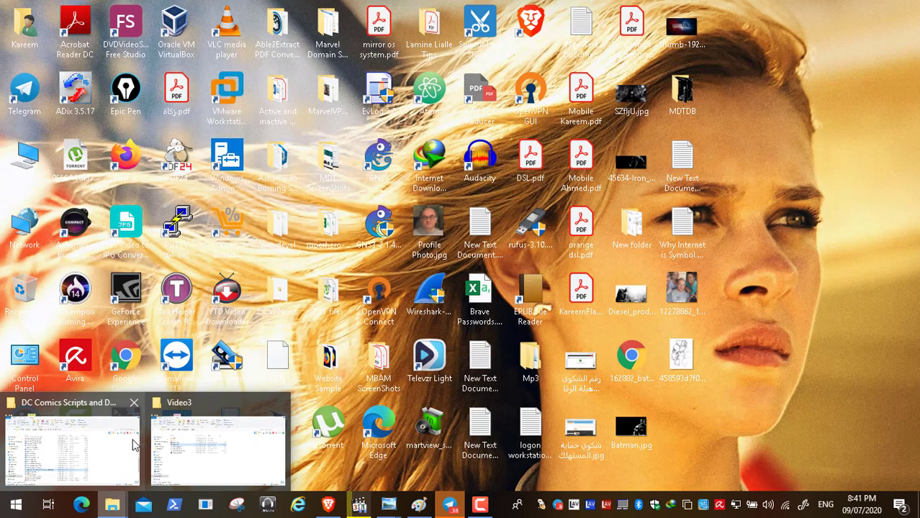
{"action": "left_click", "coordinate": [109, 446]}
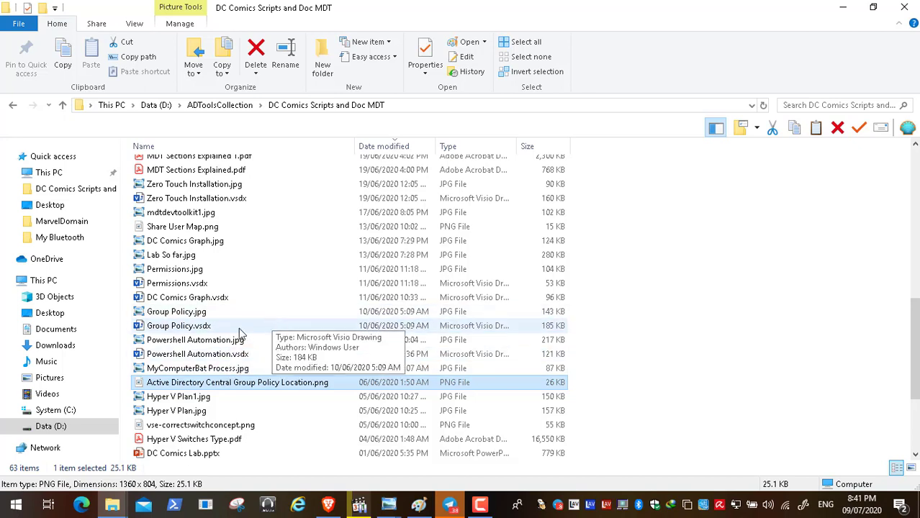
{"action": "left_click", "coordinate": [217, 345]}
{"action": "double_click", "coordinate": [218, 345]}
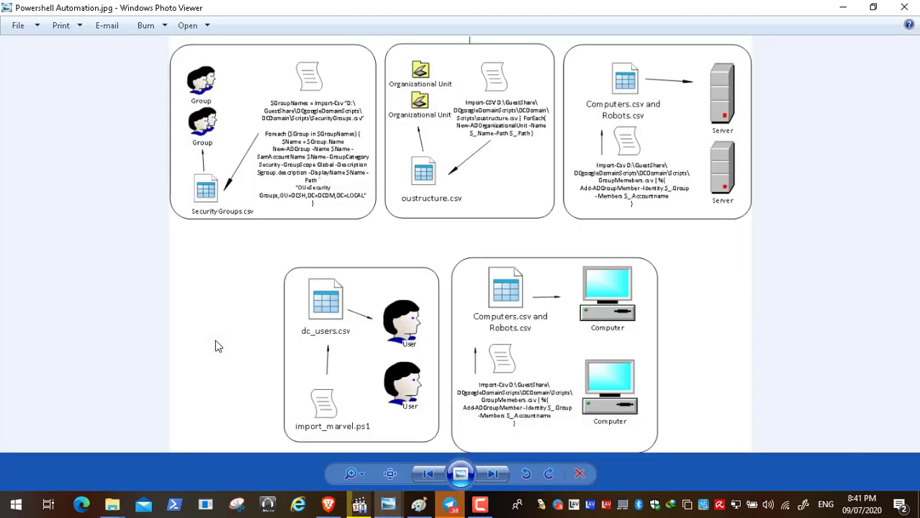
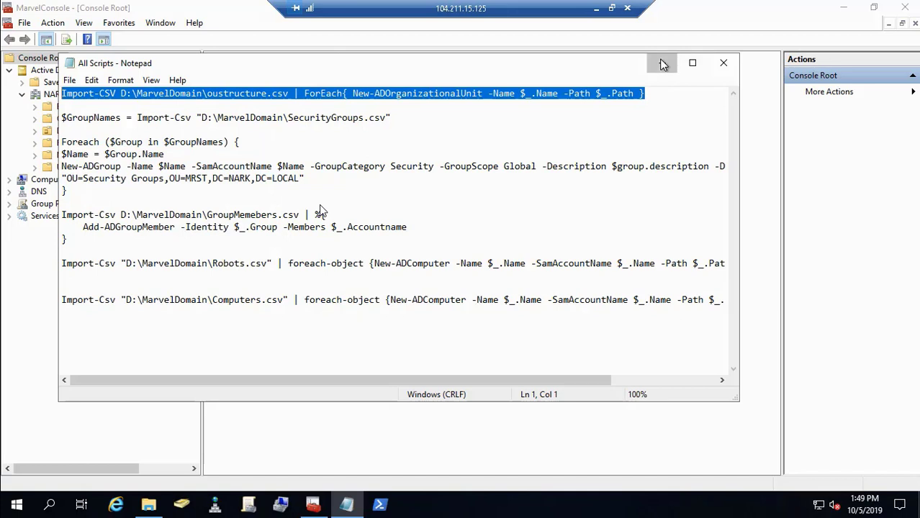
Step: Launch a regular PowerShell console, then close it because it lacks administrator rights
{"action": "left_click", "coordinate": [663, 64]}
{"action": "right_click", "coordinate": [380, 506]}
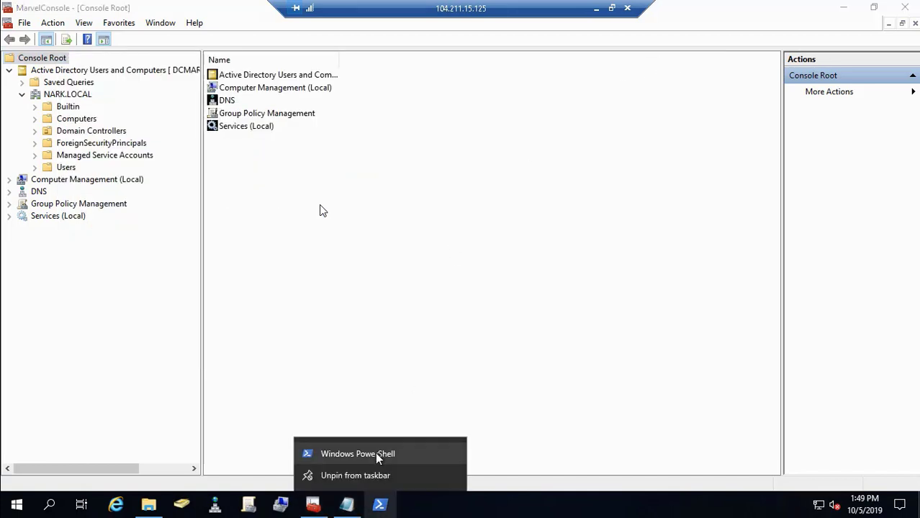
{"action": "left_click", "coordinate": [379, 454]}
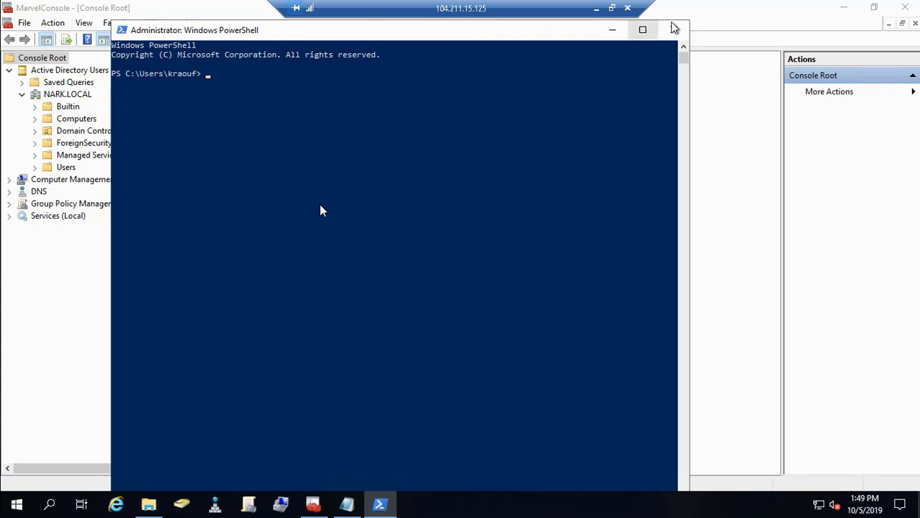
{"action": "left_click", "coordinate": [673, 30]}
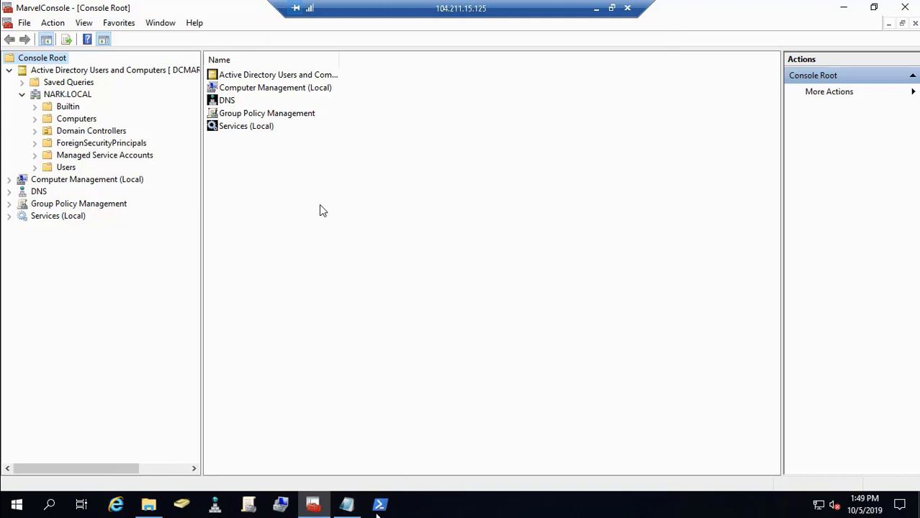
Step: In an elevated PowerShell, run the Import-CSV oustructure.csv | New-ADOrganizationalUnit command
{"action": "left_click", "coordinate": [381, 508]}
{"action": "right_click", "coordinate": [382, 508]}
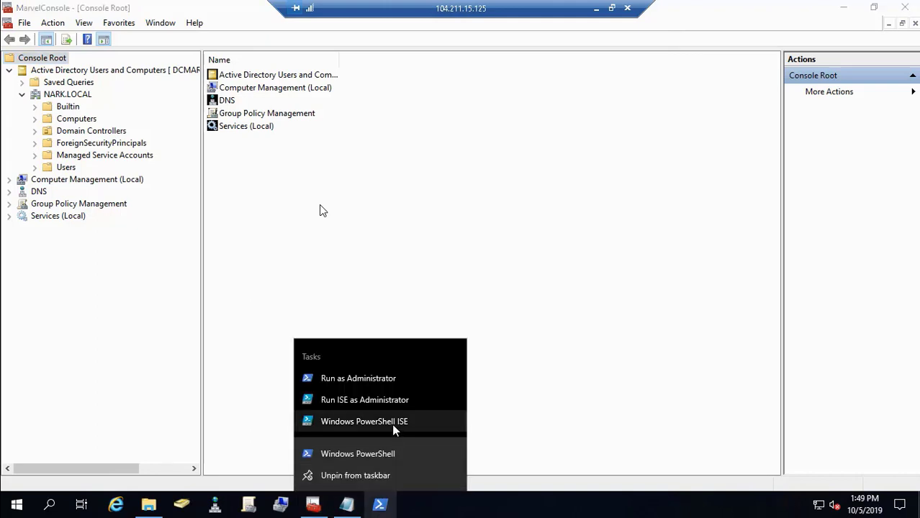
{"action": "left_click", "coordinate": [359, 378]}
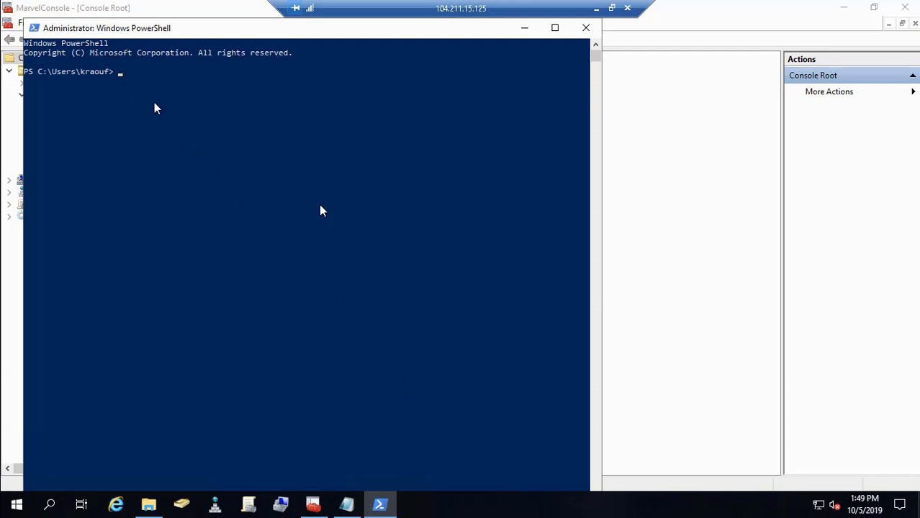
{"action": "type", "text": "Import-CSV D:\\MarvelDomain\\oustructure.csv | ForEach{ New-ADOrganizationalUnit -Name $_.Name -Path $_.Path }"}
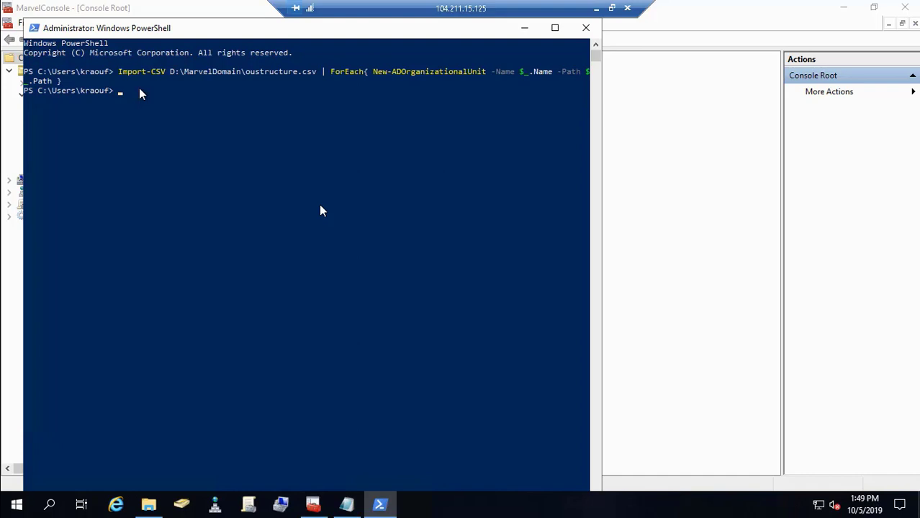
{"action": "left_click", "coordinate": [529, 29]}
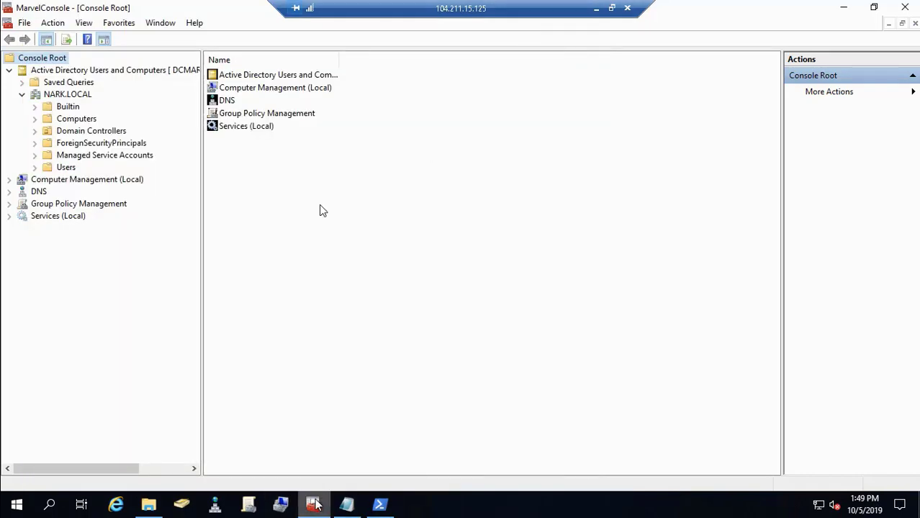
{"action": "left_click", "coordinate": [314, 504]}
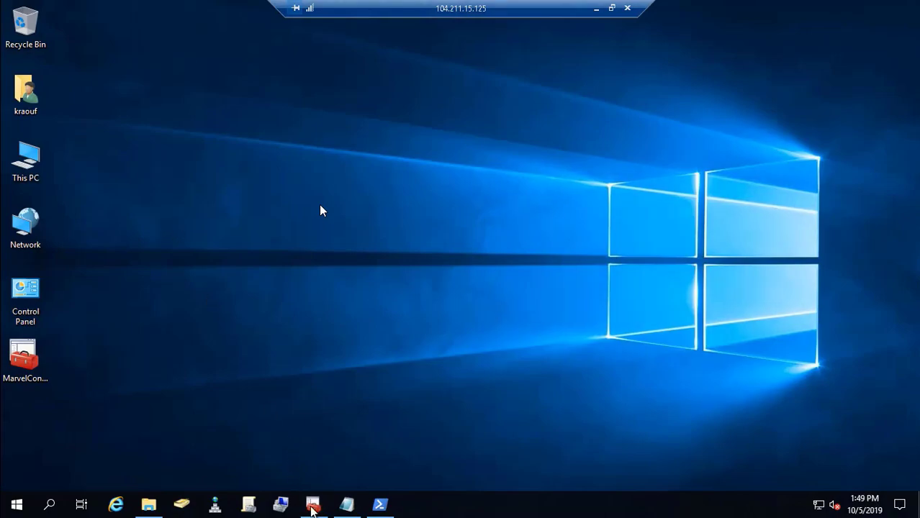
Step: Refresh NARK.LOCAL and check MRST's Admins, Robots, Security Groups, Servers, Terminals and Users OUs
{"action": "left_click", "coordinate": [313, 504]}
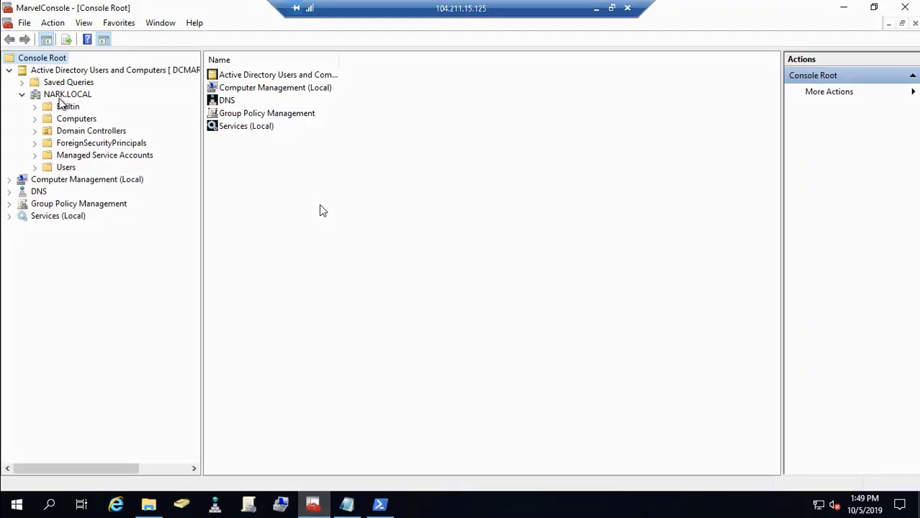
{"action": "right_click", "coordinate": [62, 97]}
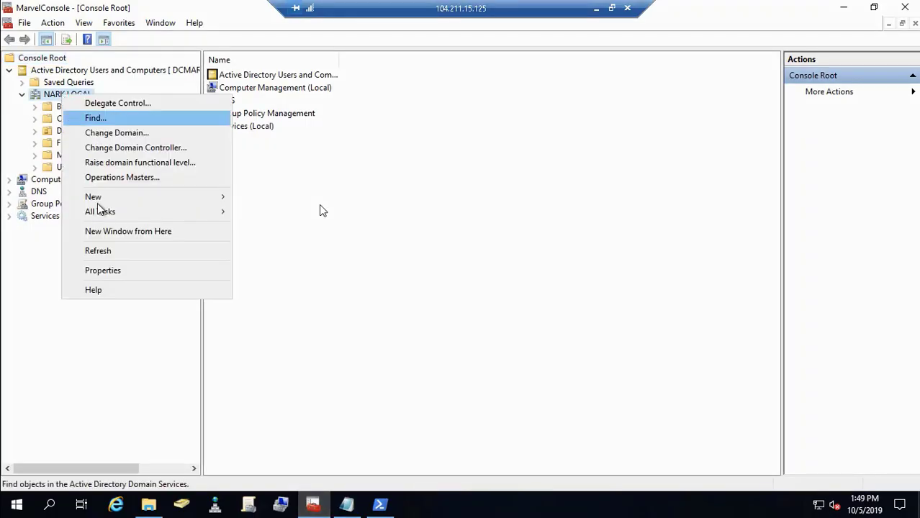
{"action": "left_click", "coordinate": [105, 249]}
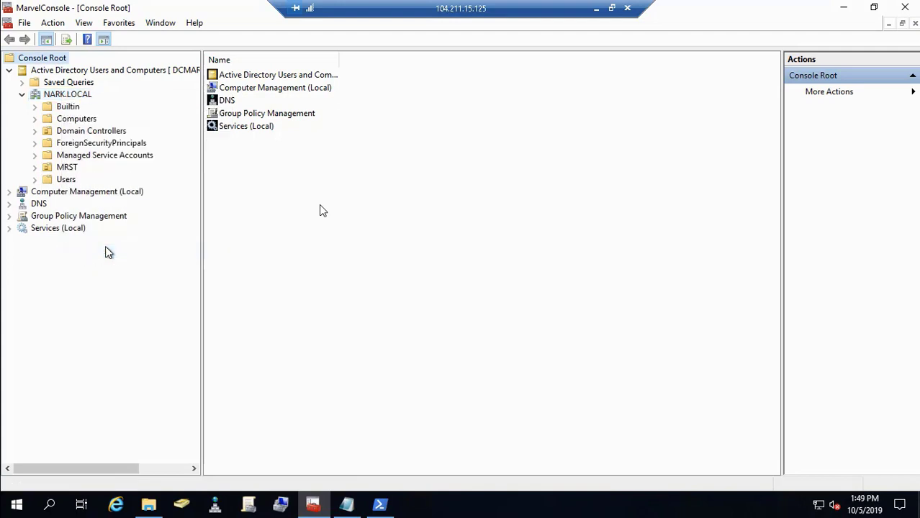
{"action": "left_click", "coordinate": [36, 168]}
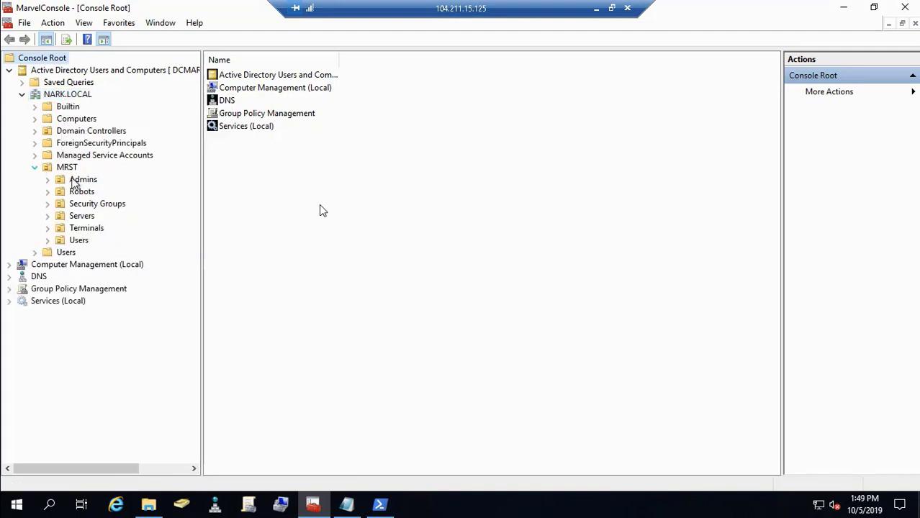
{"action": "left_click", "coordinate": [90, 181]}
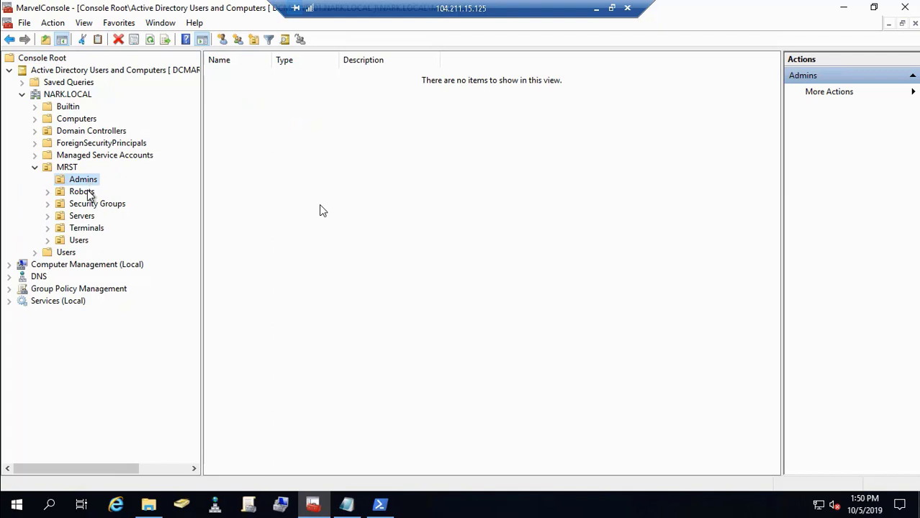
{"action": "left_click", "coordinate": [87, 193]}
{"action": "left_click", "coordinate": [94, 205]}
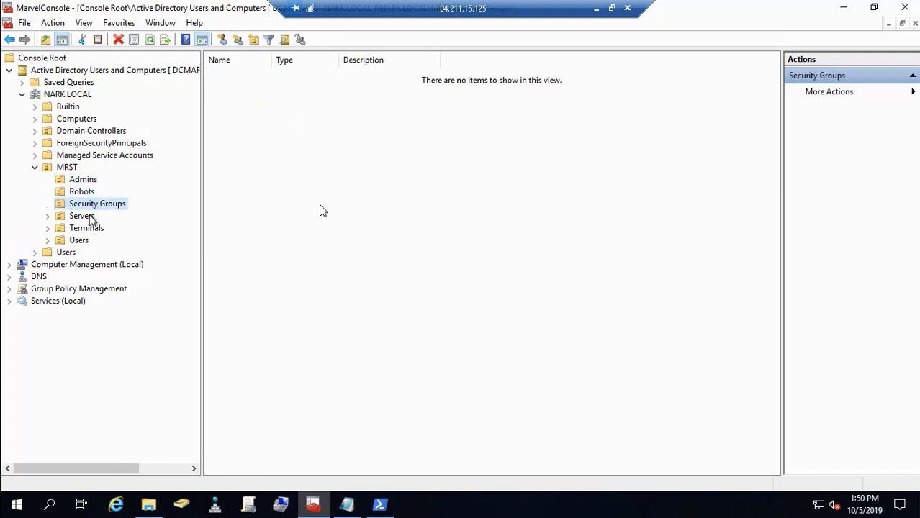
{"action": "left_click", "coordinate": [90, 217]}
{"action": "left_click", "coordinate": [91, 229]}
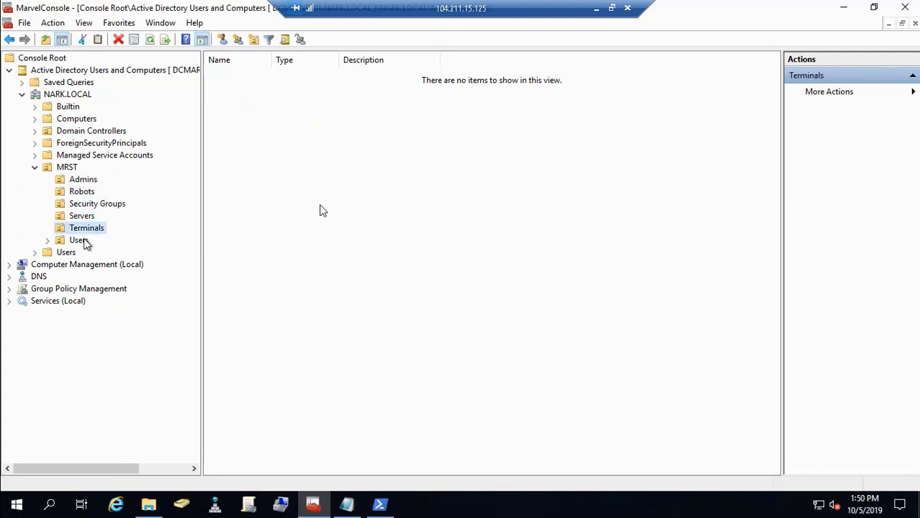
{"action": "left_click", "coordinate": [79, 240]}
{"action": "left_click", "coordinate": [347, 505]}
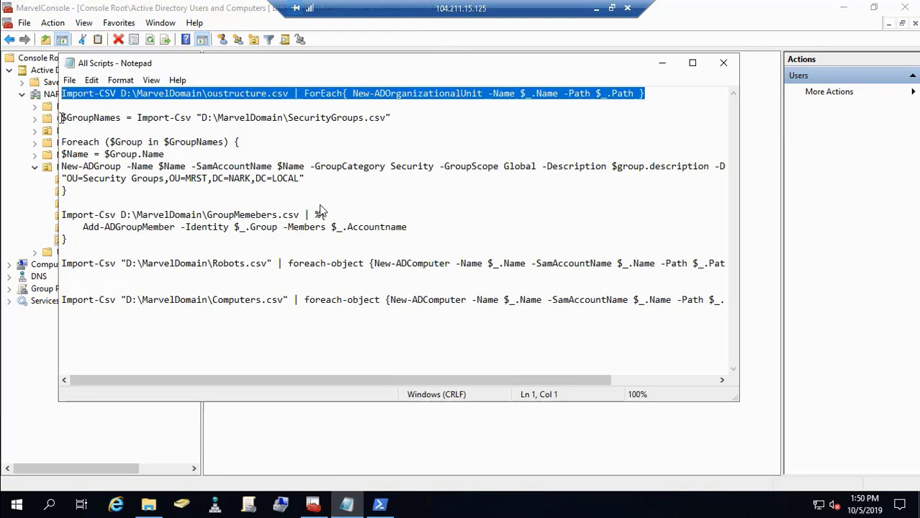
Step: Copy the $GroupNames foreach security-group block from the All Scripts notes
{"action": "left_click_drag", "start_coordinate": [62, 119], "coordinate": [189, 191]}
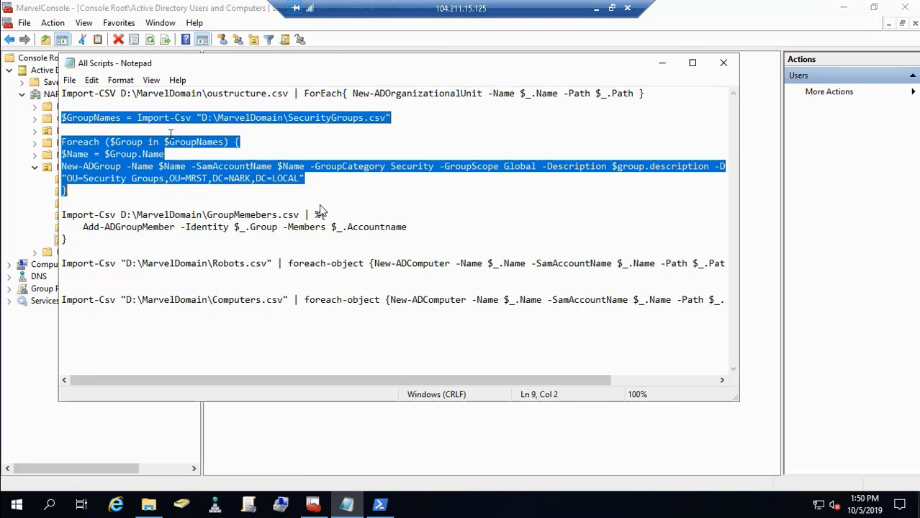
{"action": "right_click", "coordinate": [170, 138]}
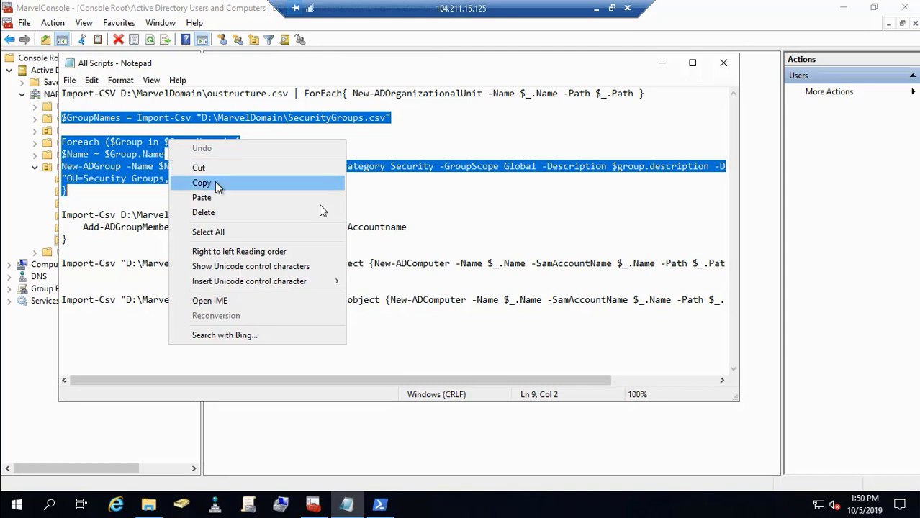
{"action": "left_click", "coordinate": [216, 185]}
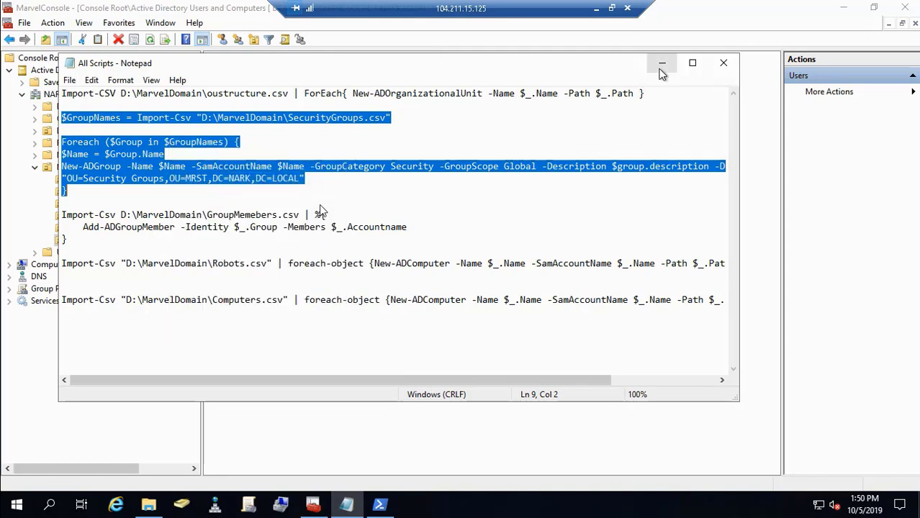
Step: Paste and run the SecurityGroups.csv New-ADGroup script in admin PowerShell, then view Security Groups
{"action": "left_click", "coordinate": [662, 65]}
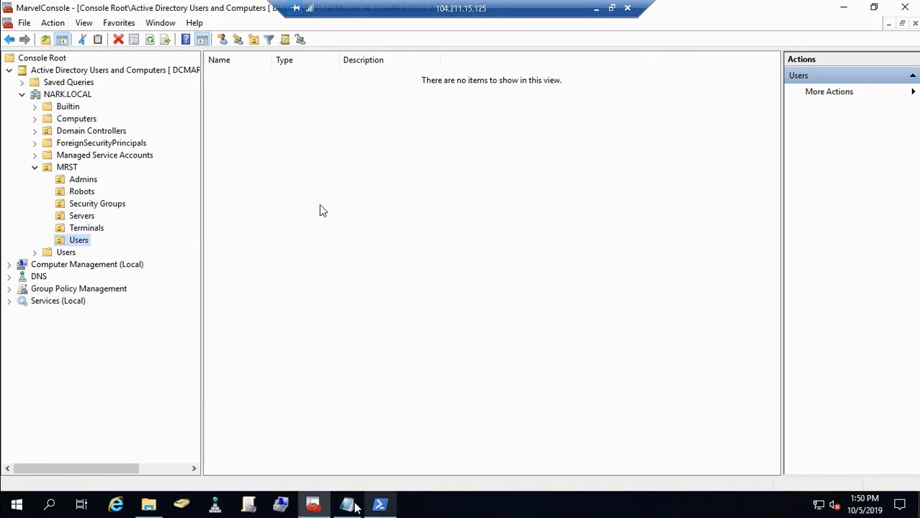
{"action": "left_click", "coordinate": [382, 505]}
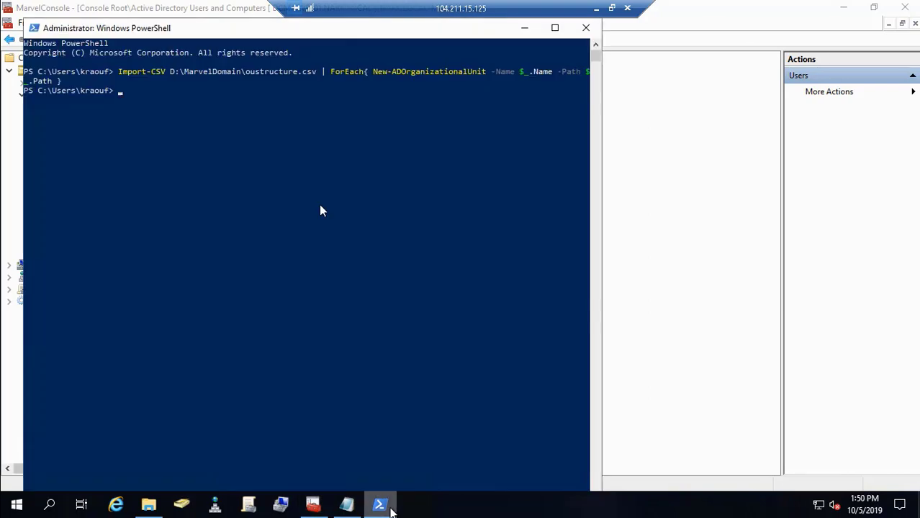
{"action": "right_click", "coordinate": [129, 101]}
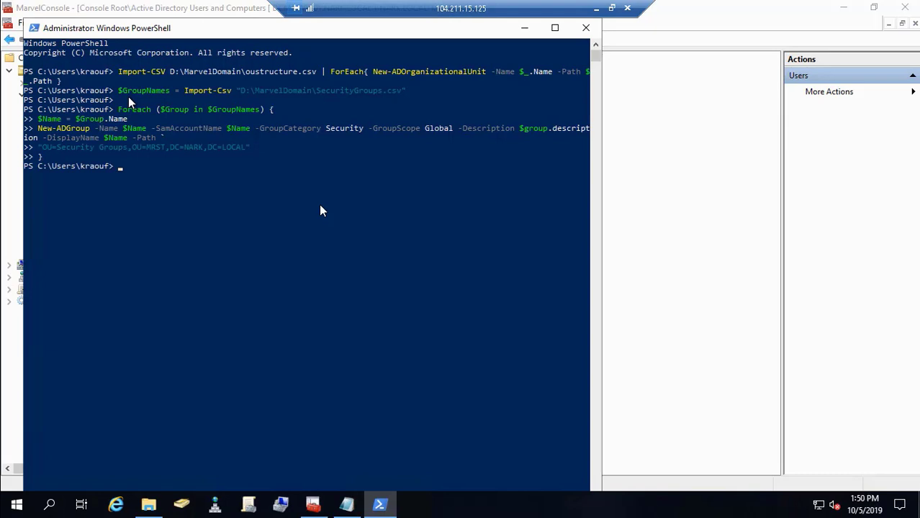
{"action": "left_click", "coordinate": [524, 29]}
{"action": "left_click", "coordinate": [108, 207]}
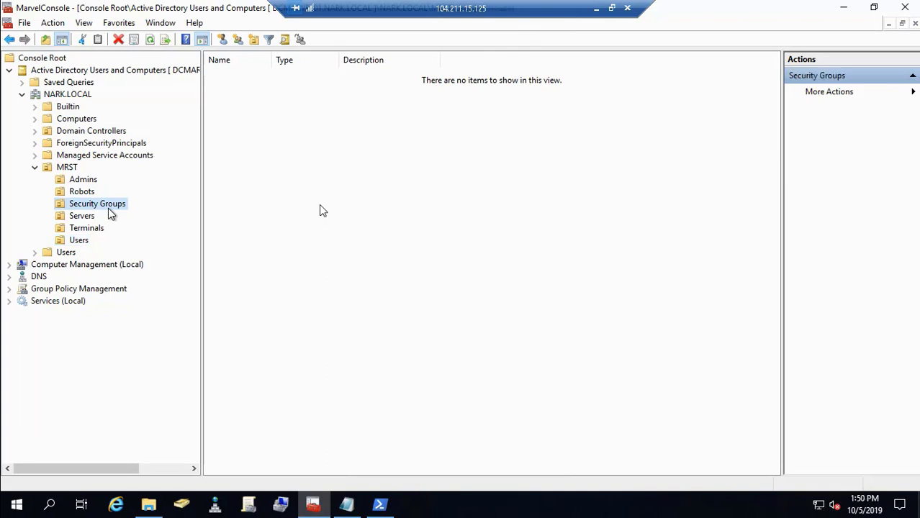
Step: Refresh the Security Groups OU and widen its Name and Type columns to review the Marvel_ groups
{"action": "right_click", "coordinate": [122, 207]}
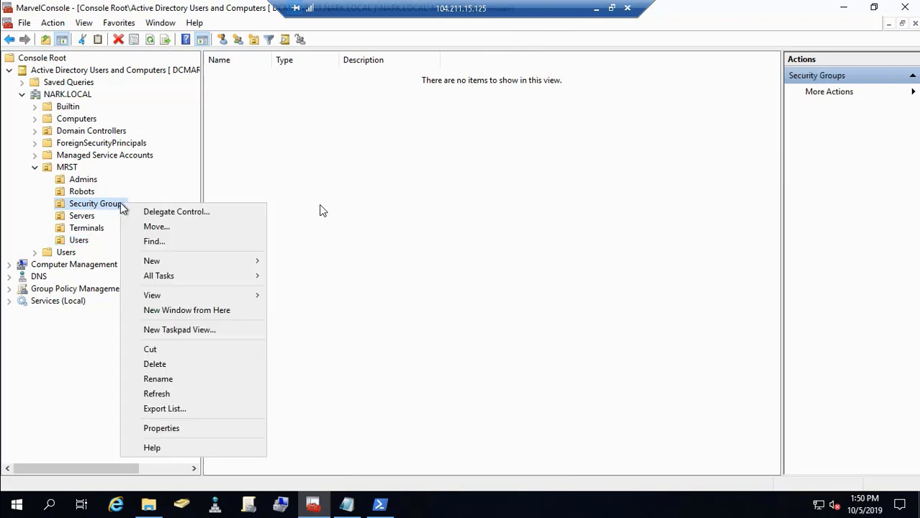
{"action": "left_click", "coordinate": [182, 395]}
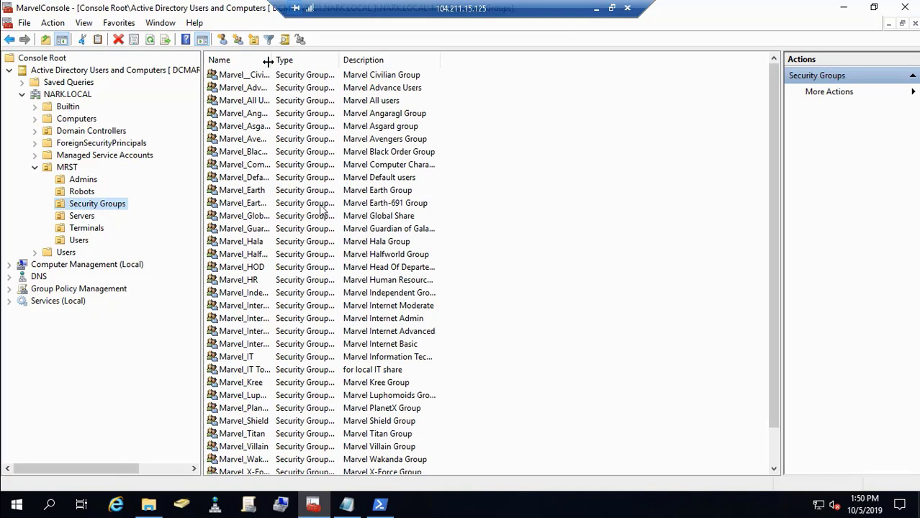
{"action": "left_click_drag", "start_coordinate": [273, 62], "coordinate": [322, 63]}
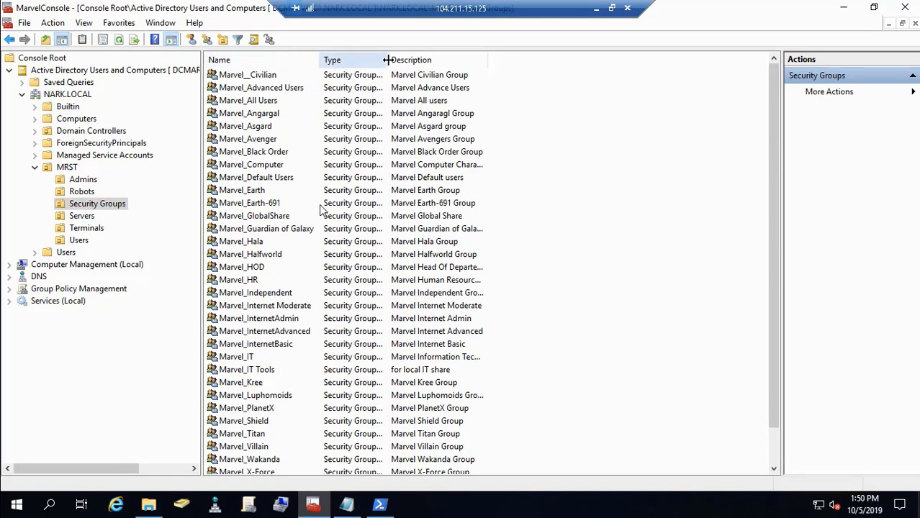
{"action": "left_click_drag", "start_coordinate": [388, 59], "coordinate": [426, 60]}
{"action": "key", "text": "space"}
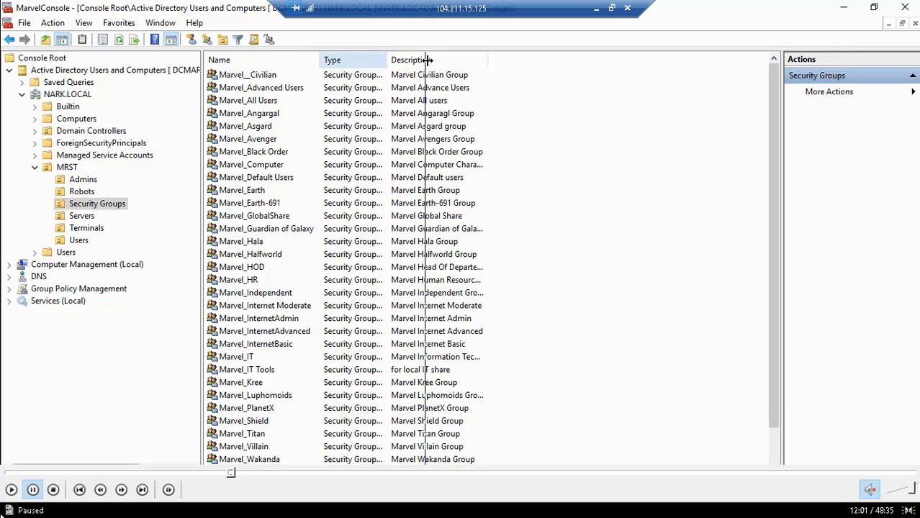
{"action": "left_click", "coordinate": [10, 492]}
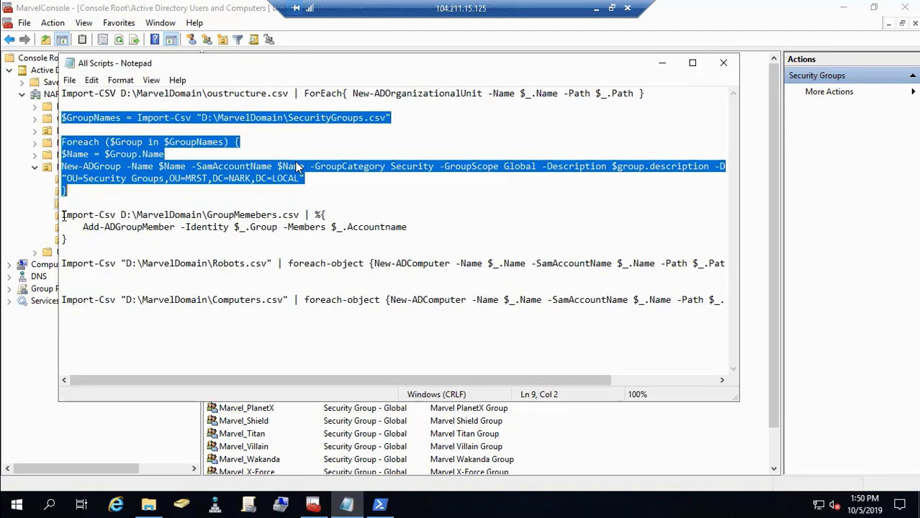
Step: Copy the Import-Csv GroupMemebers.csv membership command from the notes
{"action": "left_click_drag", "start_coordinate": [63, 214], "coordinate": [62, 251]}
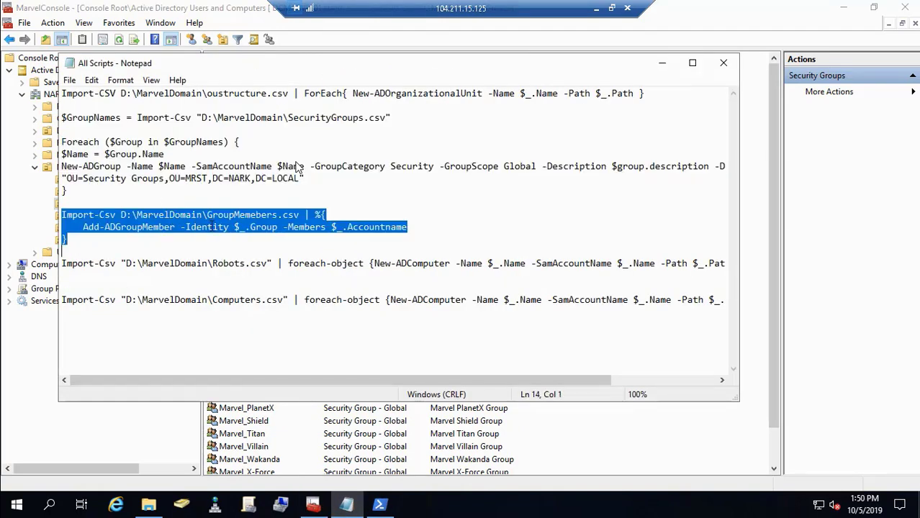
{"action": "right_click", "coordinate": [209, 227]}
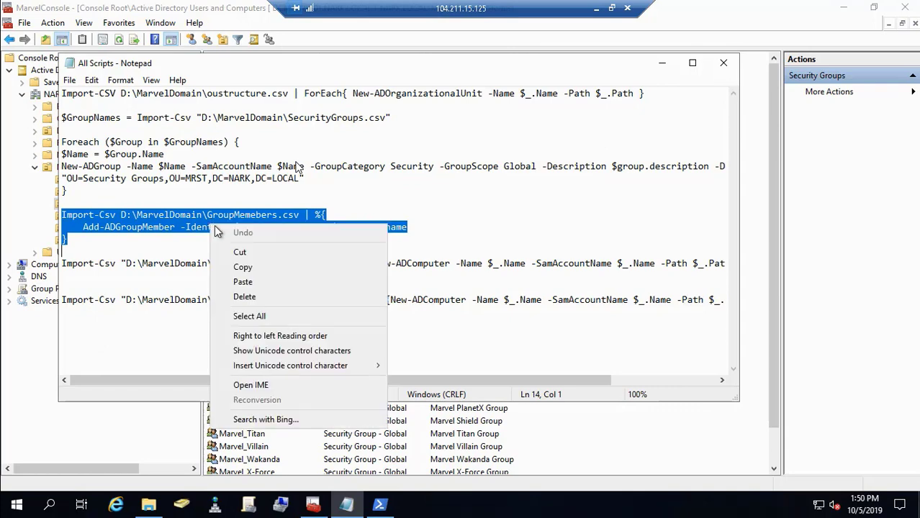
{"action": "left_click", "coordinate": [255, 267]}
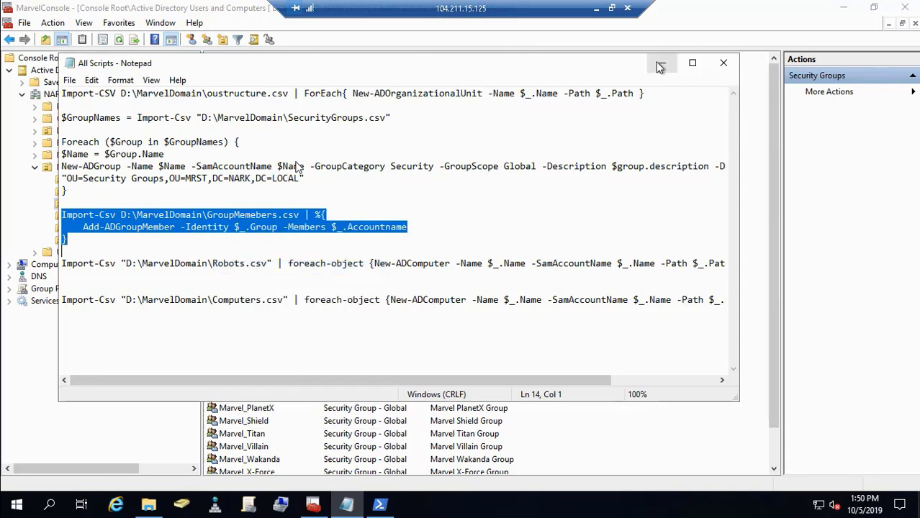
Step: Run the membership command in PowerShell, getting 'Cannot find an object' errors, then close it and view MRST Users
{"action": "left_click", "coordinate": [660, 67]}
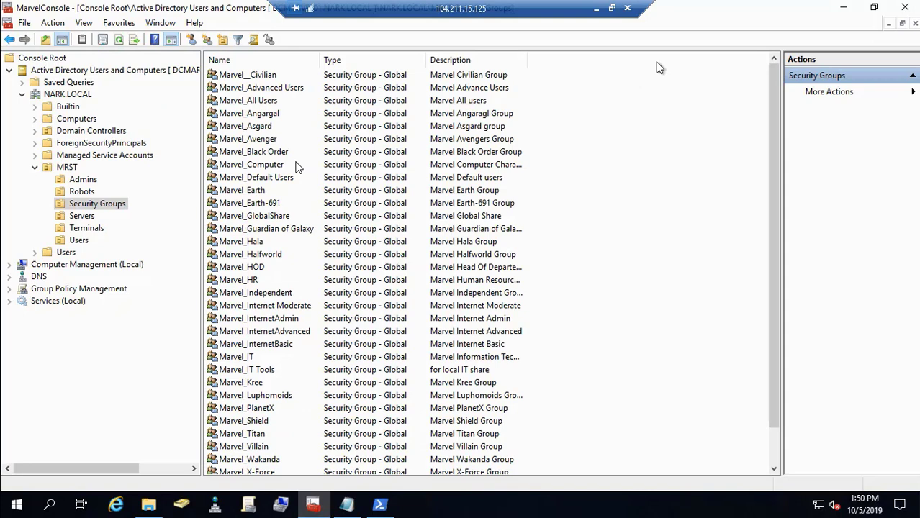
{"action": "left_click", "coordinate": [382, 508]}
{"action": "right_click", "coordinate": [128, 171]}
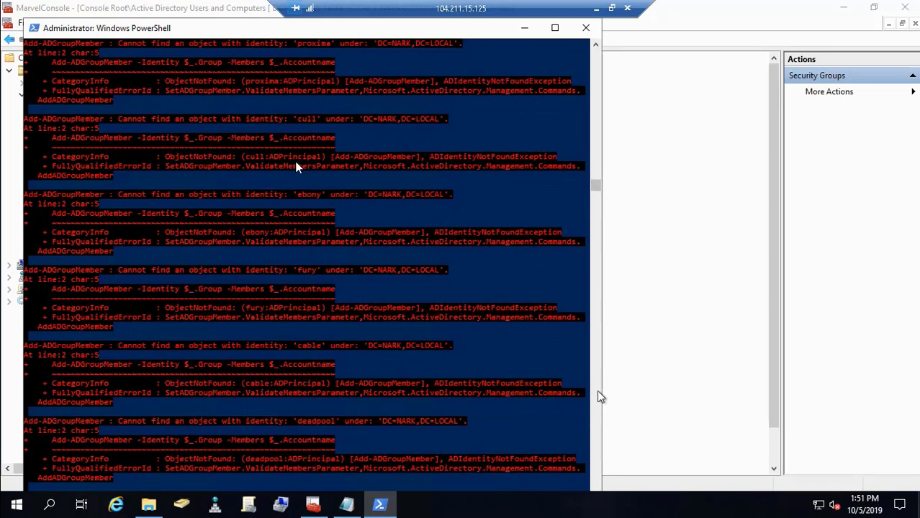
{"action": "left_click", "coordinate": [586, 28]}
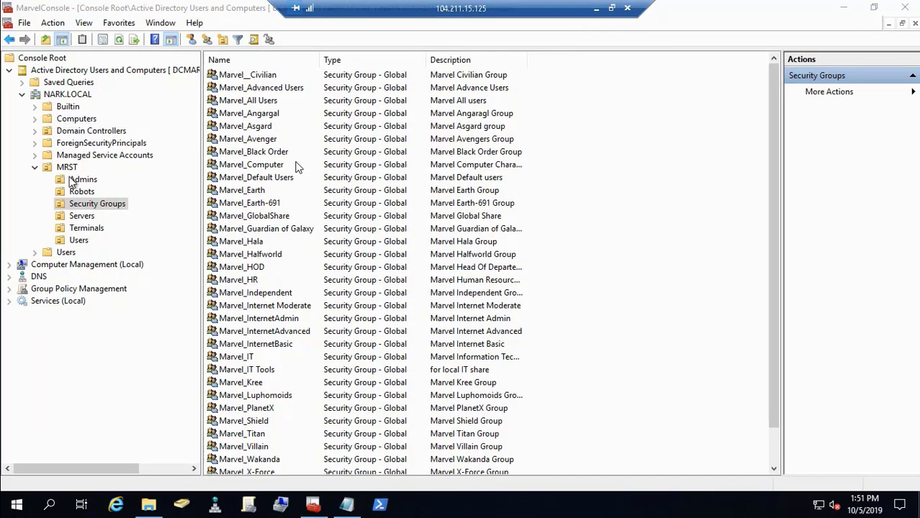
{"action": "left_click", "coordinate": [79, 240]}
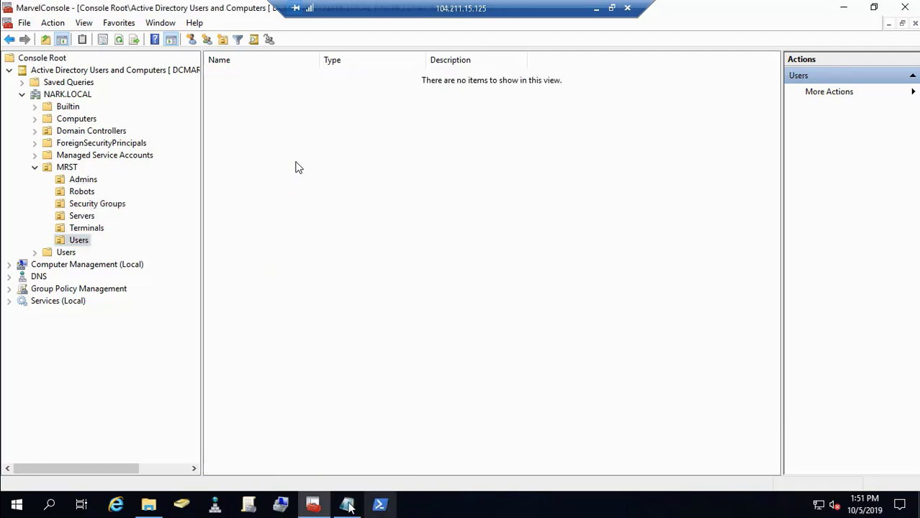
Step: Open import_marvel.ps1 from D:\MarvelDomain\Import-Marvel-master for editing in PowerShell ISE
{"action": "left_click", "coordinate": [347, 506]}
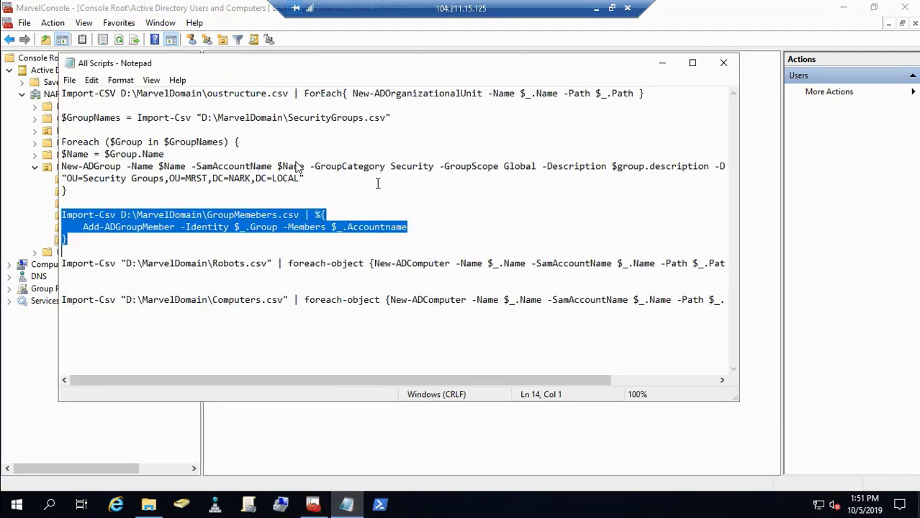
{"action": "left_click", "coordinate": [662, 64]}
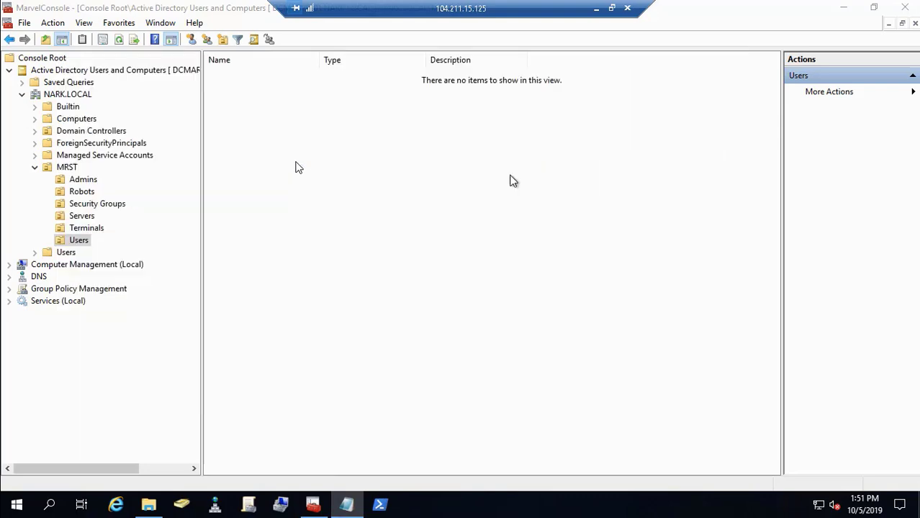
{"action": "left_click", "coordinate": [149, 505]}
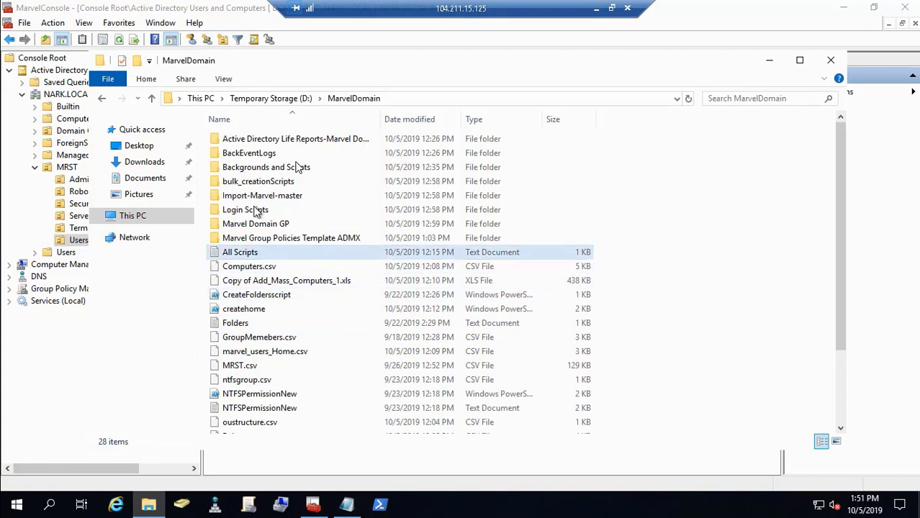
{"action": "double_click", "coordinate": [287, 199]}
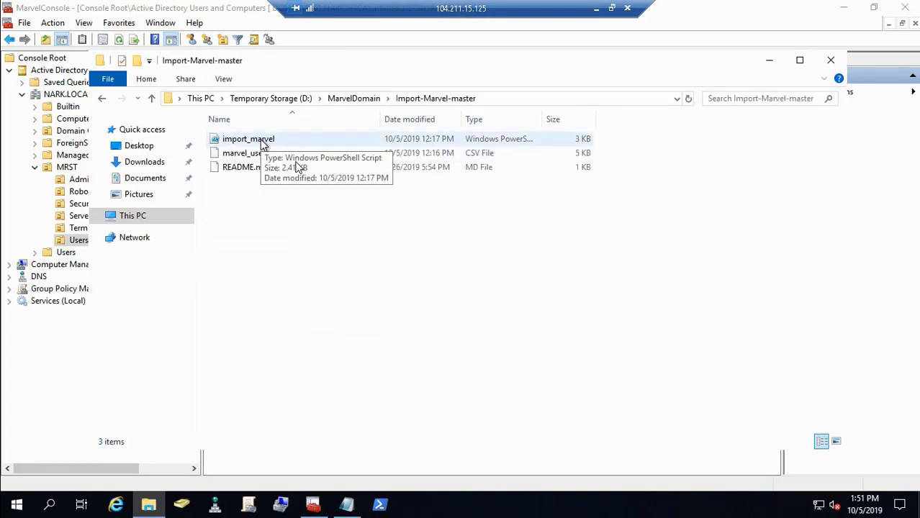
{"action": "right_click", "coordinate": [260, 142]}
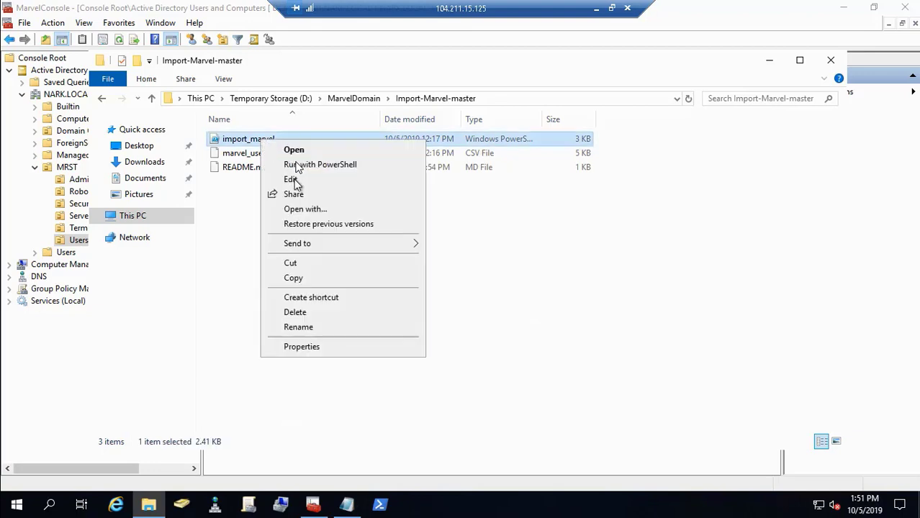
{"action": "left_click", "coordinate": [301, 181]}
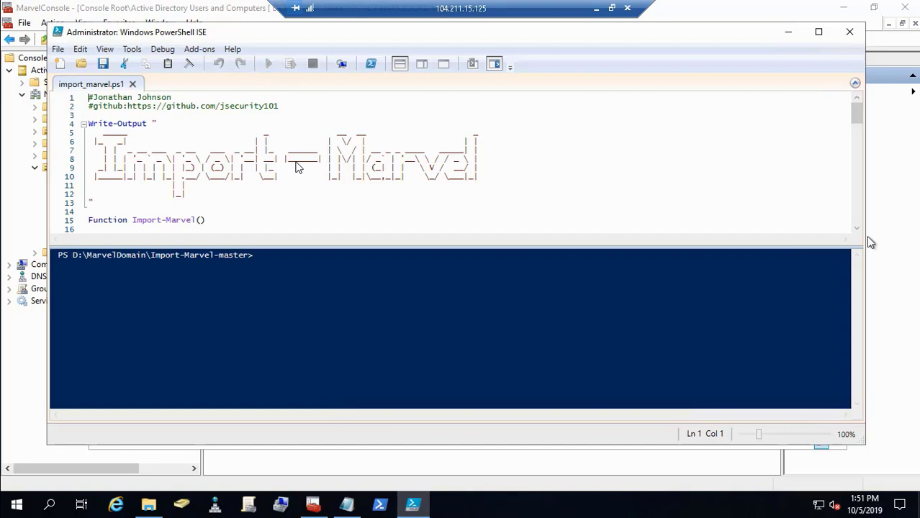
Step: Run import_marvel.ps1 in PowerShell ISE, adding each Marvel user through to cable
{"action": "left_click_drag", "start_coordinate": [858, 229], "coordinate": [858, 229]}
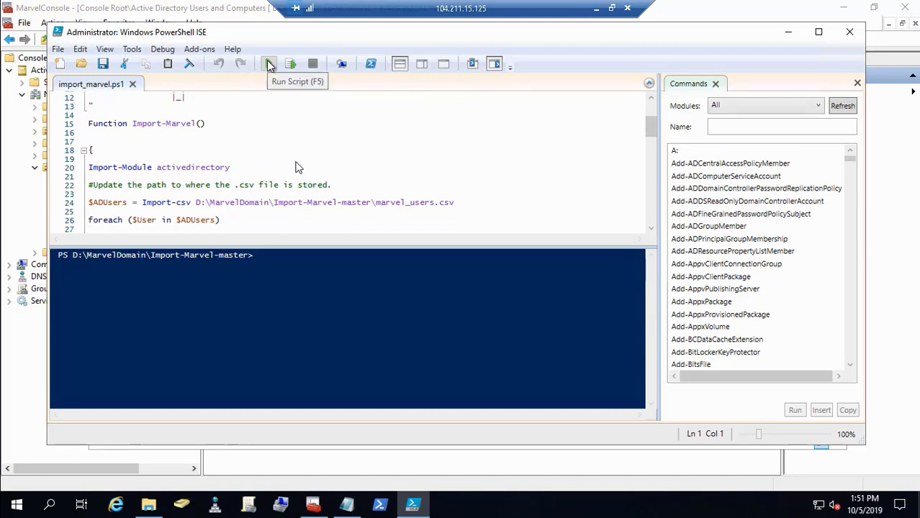
{"action": "left_click", "coordinate": [267, 62]}
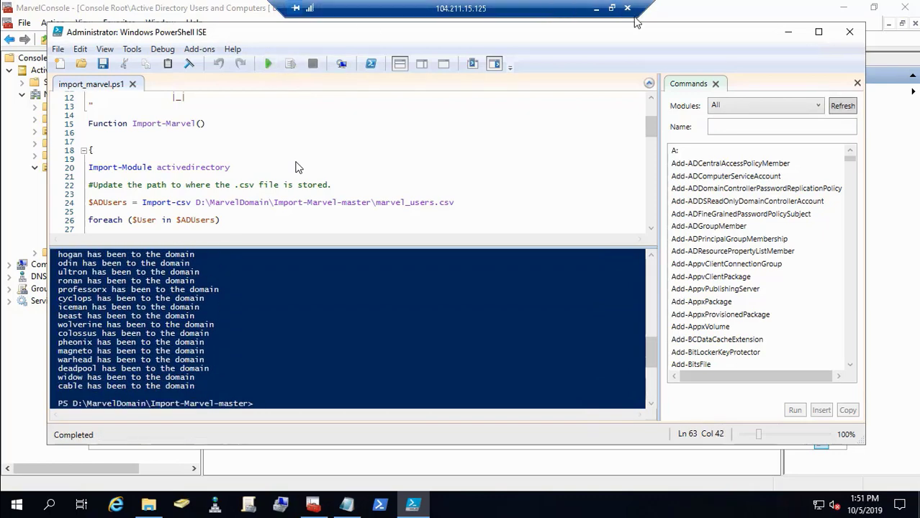
Step: Close PowerShell ISE, minimize File Explorer, and refresh MRST Users to list the imported Marvel accounts
{"action": "left_click", "coordinate": [850, 38]}
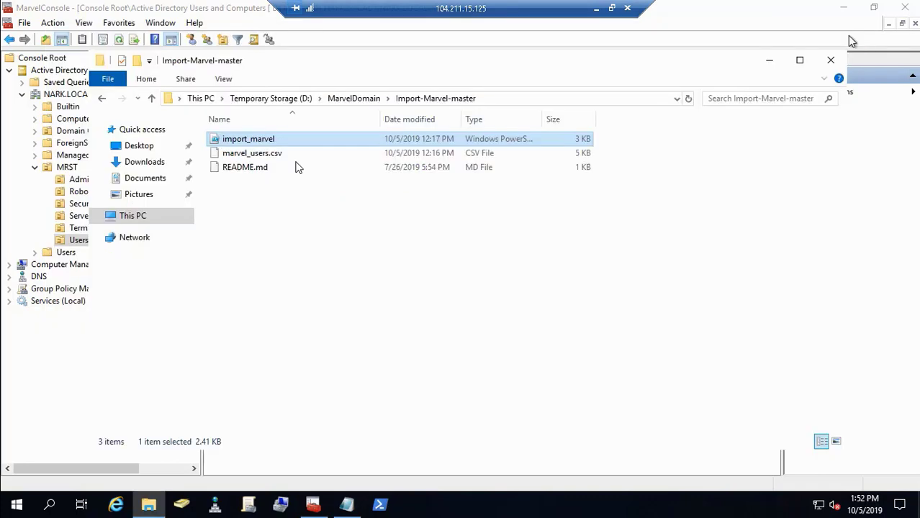
{"action": "left_click", "coordinate": [764, 60]}
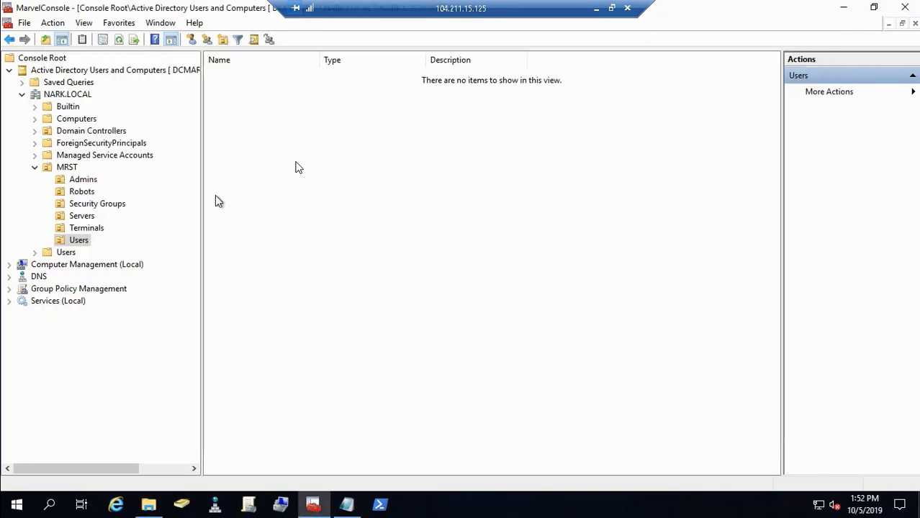
{"action": "right_click", "coordinate": [77, 240]}
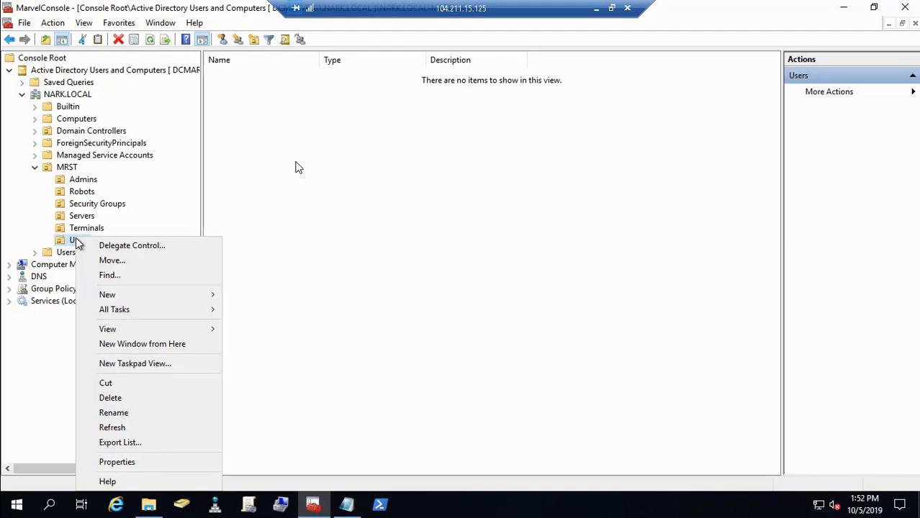
{"action": "left_click", "coordinate": [131, 428]}
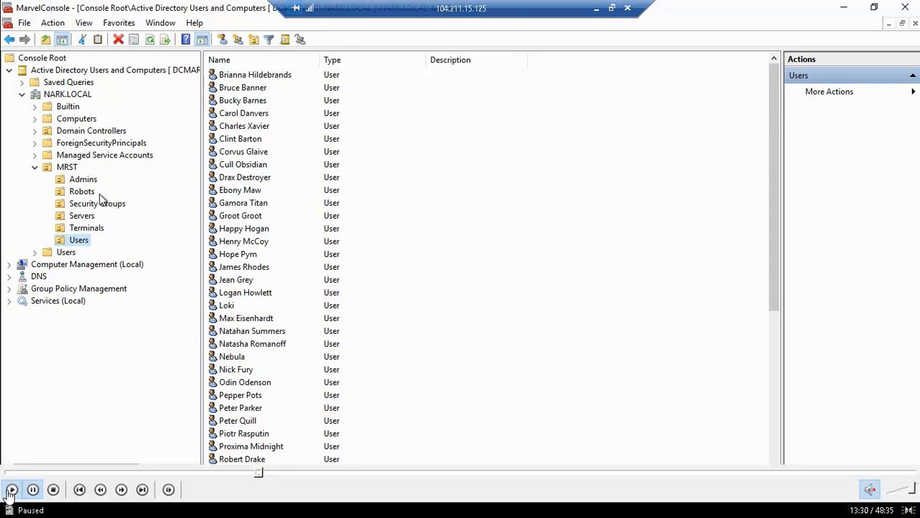
{"action": "left_click", "coordinate": [11, 489]}
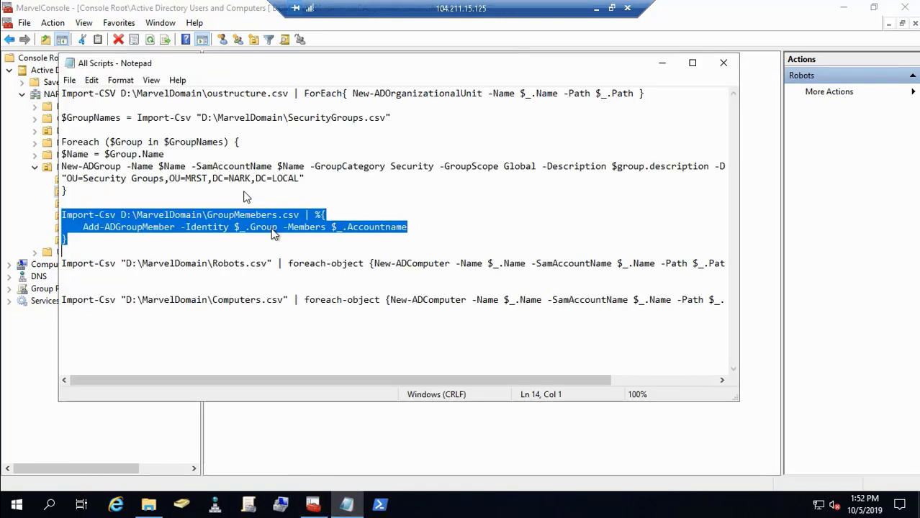
Step: Copy the group membership command and run it again in a new administrator PowerShell
{"action": "right_click", "coordinate": [239, 207]}
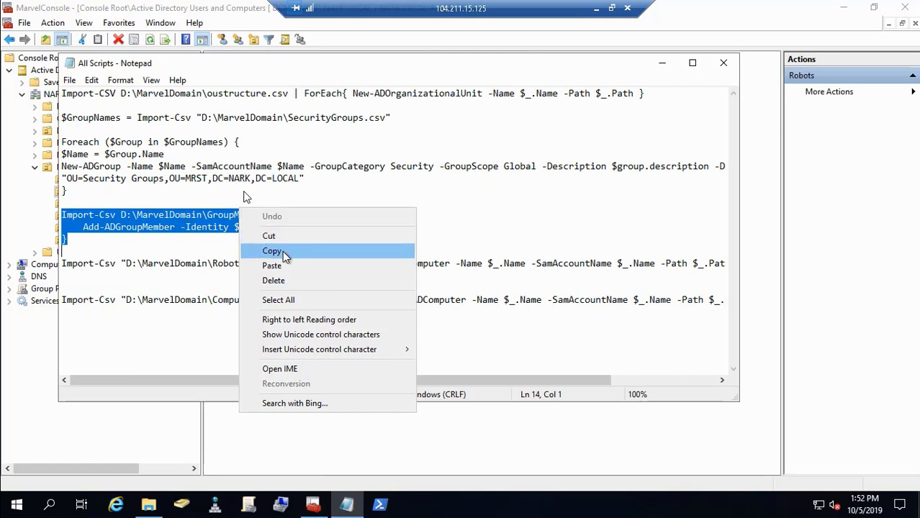
{"action": "left_click", "coordinate": [283, 250]}
{"action": "left_click", "coordinate": [383, 508]}
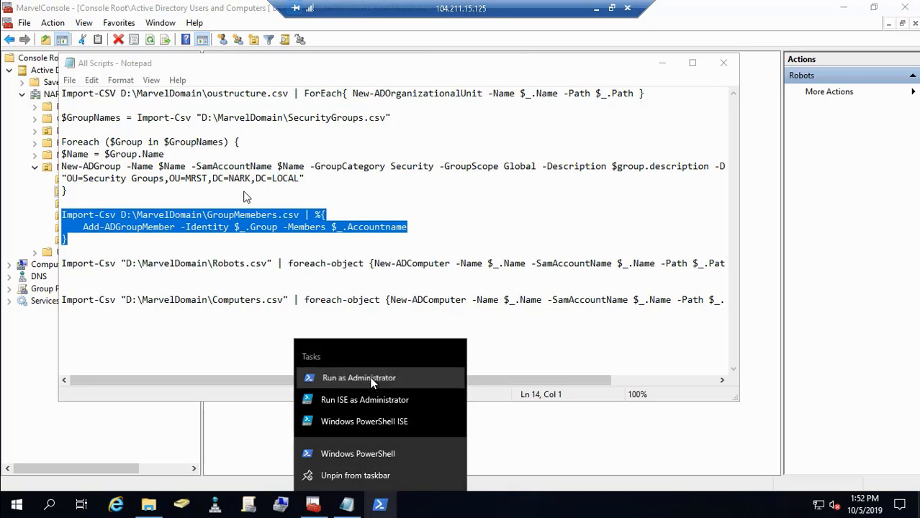
{"action": "left_click", "coordinate": [373, 382]}
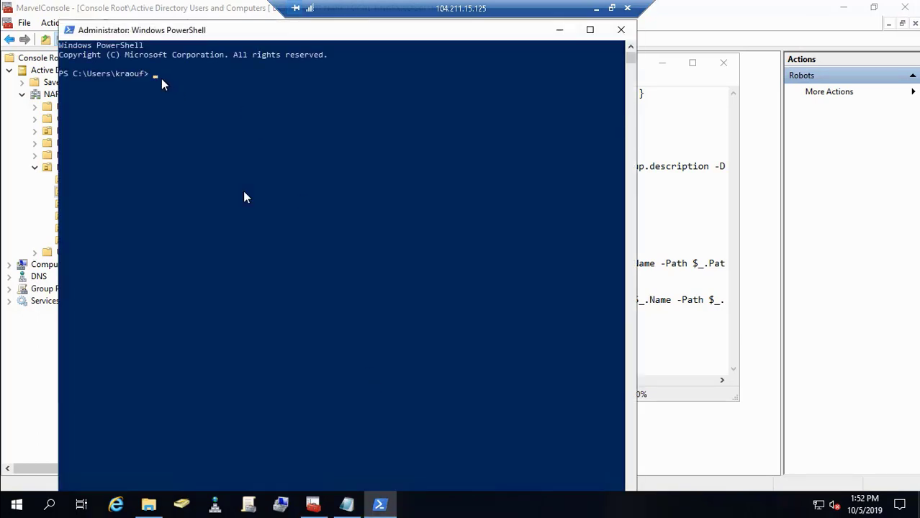
{"action": "right_click", "coordinate": [244, 198]}
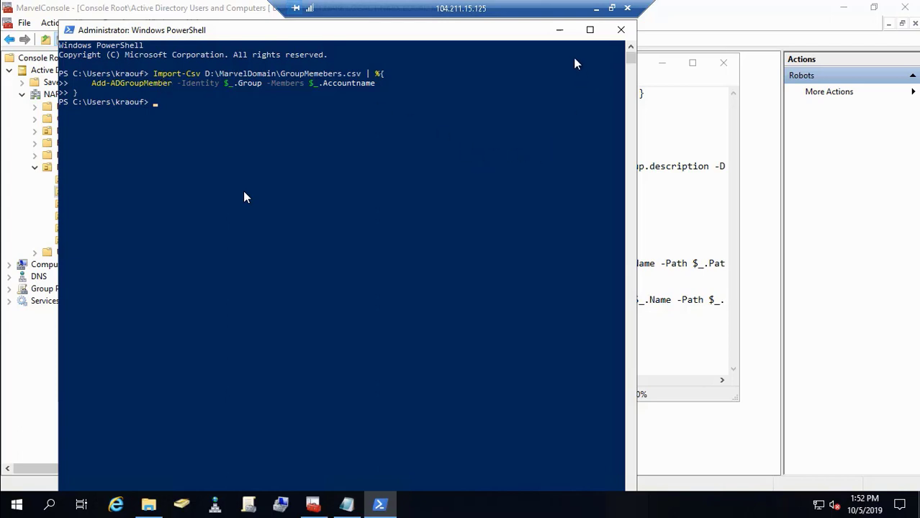
{"action": "left_click", "coordinate": [559, 31]}
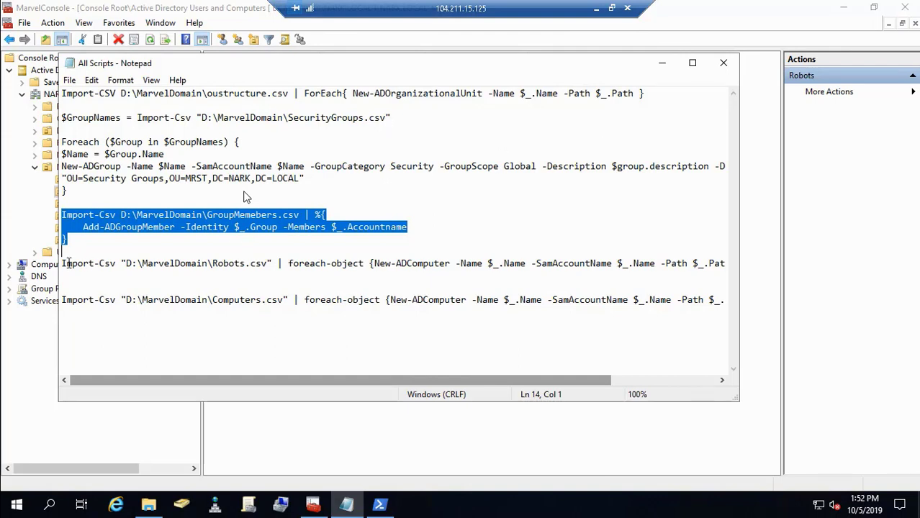
Step: Check that the Marvel_Civilian group's Members list shows its two users, then cancel
{"action": "left_click", "coordinate": [662, 63]}
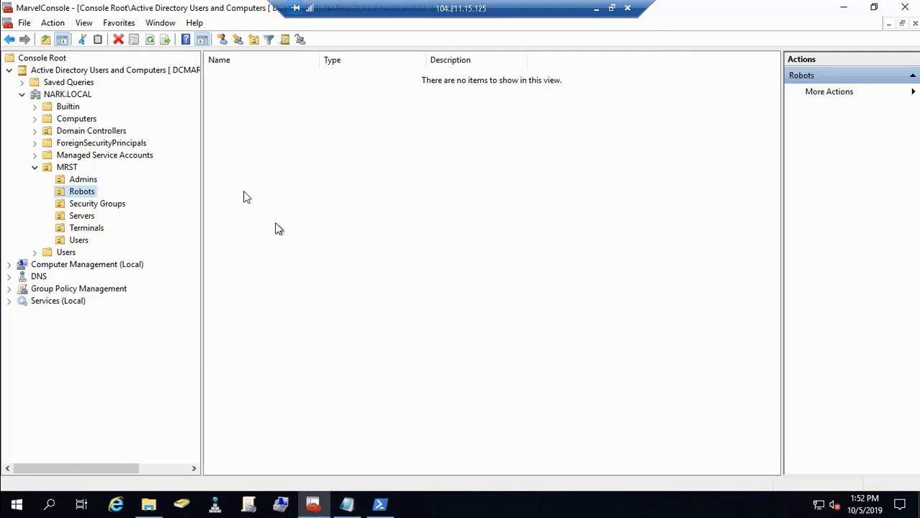
{"action": "left_click", "coordinate": [119, 205]}
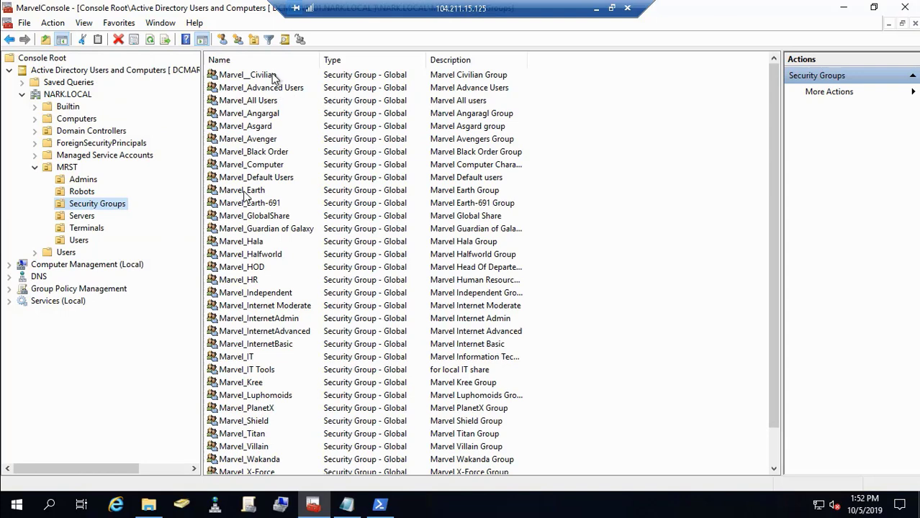
{"action": "left_click", "coordinate": [273, 76]}
{"action": "double_click", "coordinate": [274, 77]}
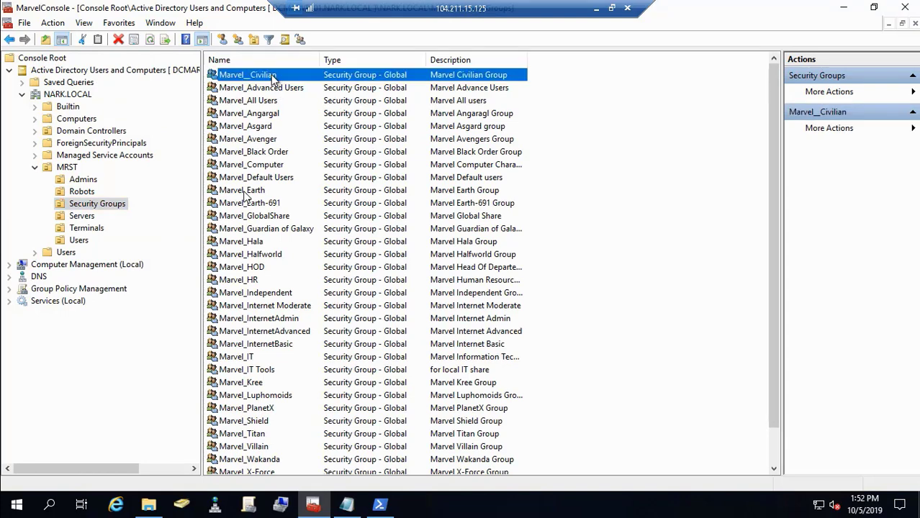
{"action": "left_click", "coordinate": [386, 122]}
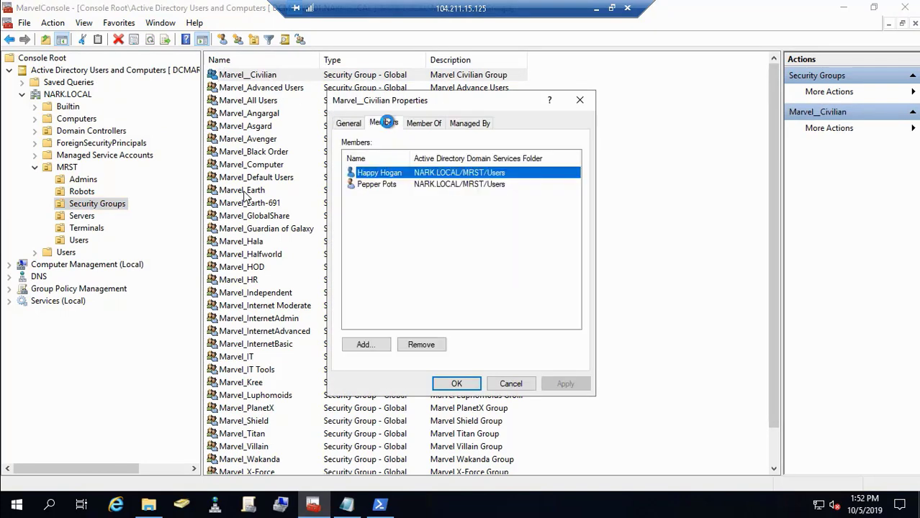
{"action": "left_click", "coordinate": [509, 383]}
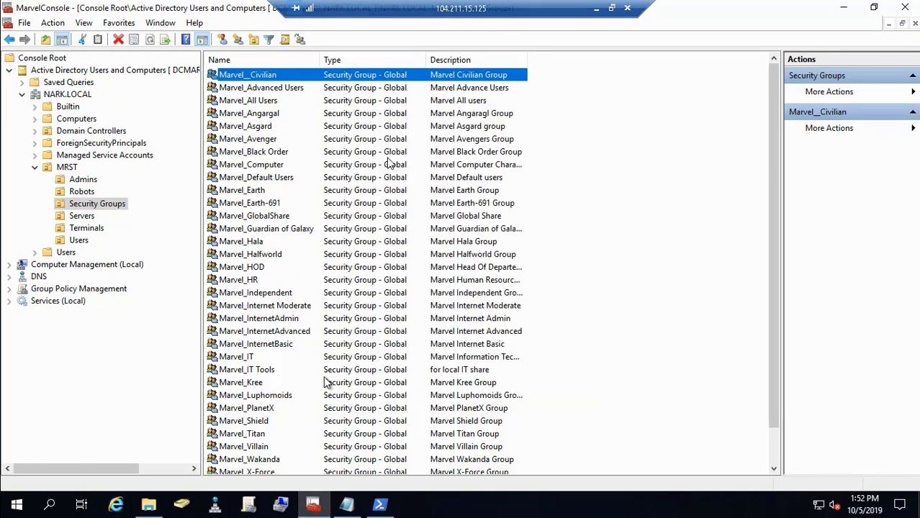
Step: Copy the Robots.csv New-ADComputer line from the notes and paste it into PowerShell to run
{"action": "left_click", "coordinate": [358, 508]}
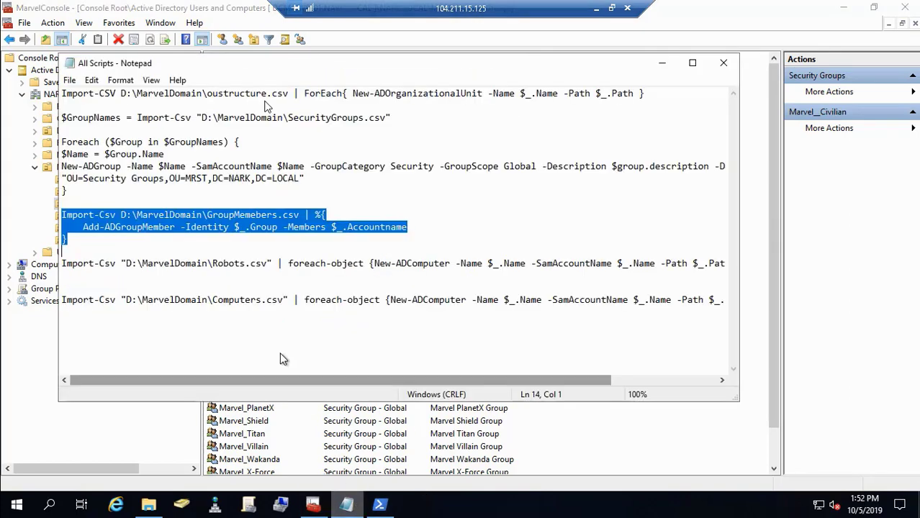
{"action": "left_click_drag", "start_coordinate": [62, 264], "coordinate": [729, 264]}
{"action": "left_click_drag", "start_coordinate": [608, 387], "coordinate": [725, 381]}
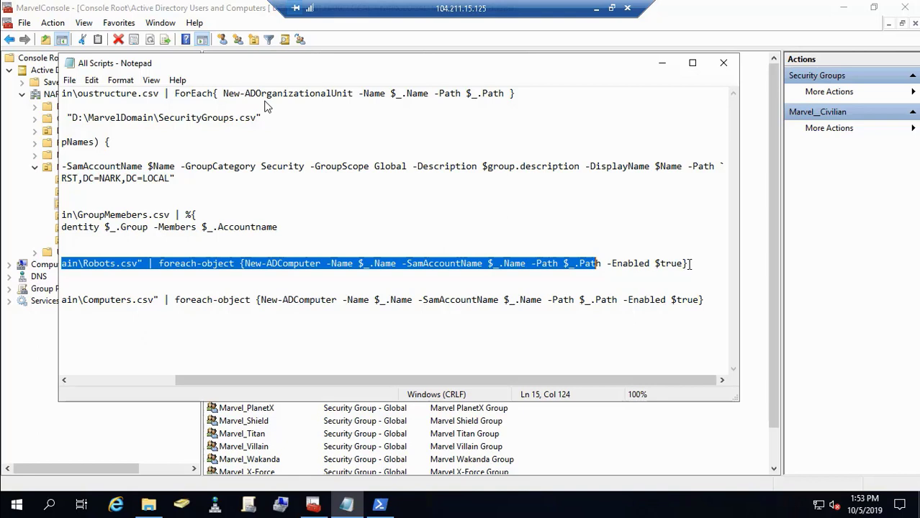
{"action": "left_click_drag", "start_coordinate": [687, 263], "coordinate": [61, 266]}
{"action": "right_click", "coordinate": [73, 265]}
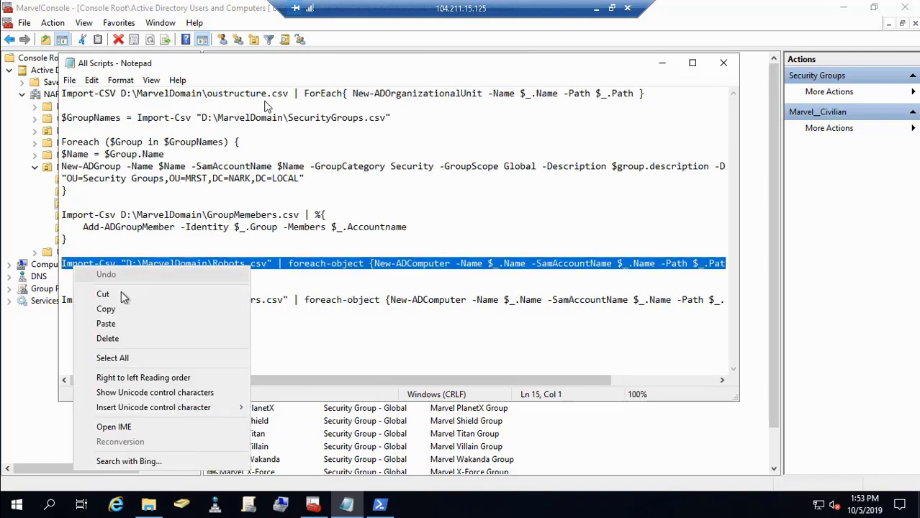
{"action": "left_click", "coordinate": [96, 308]}
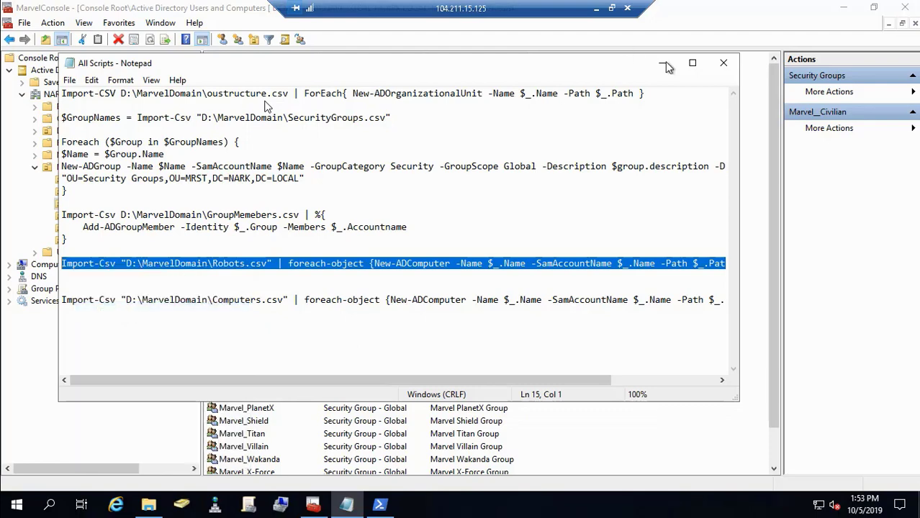
{"action": "left_click", "coordinate": [661, 63]}
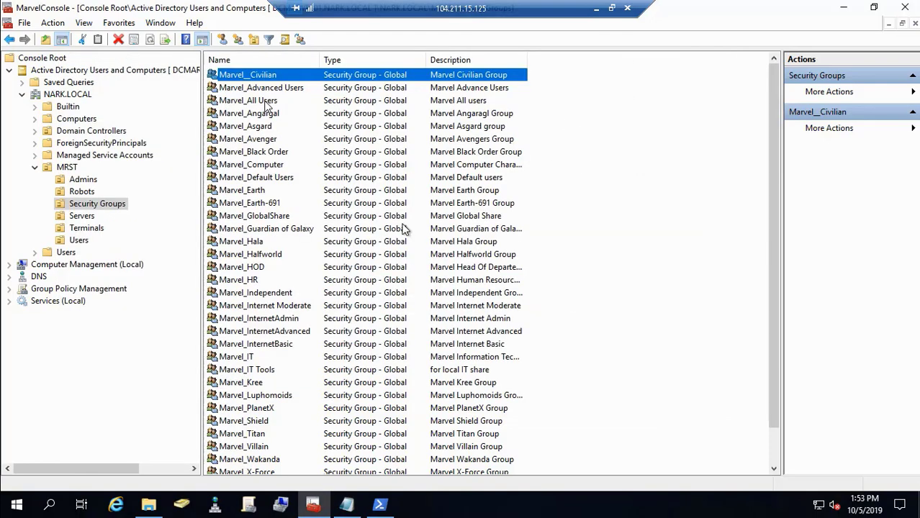
{"action": "left_click", "coordinate": [380, 505]}
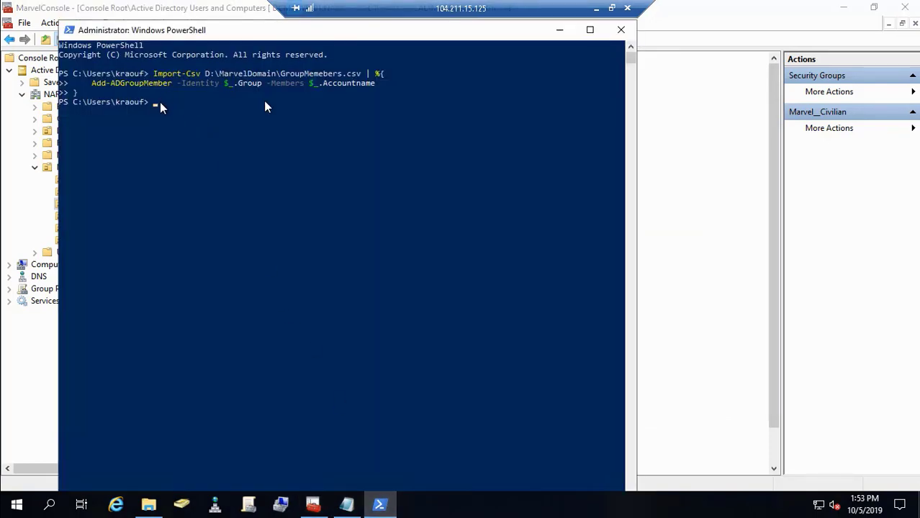
{"action": "right_click", "coordinate": [265, 103]}
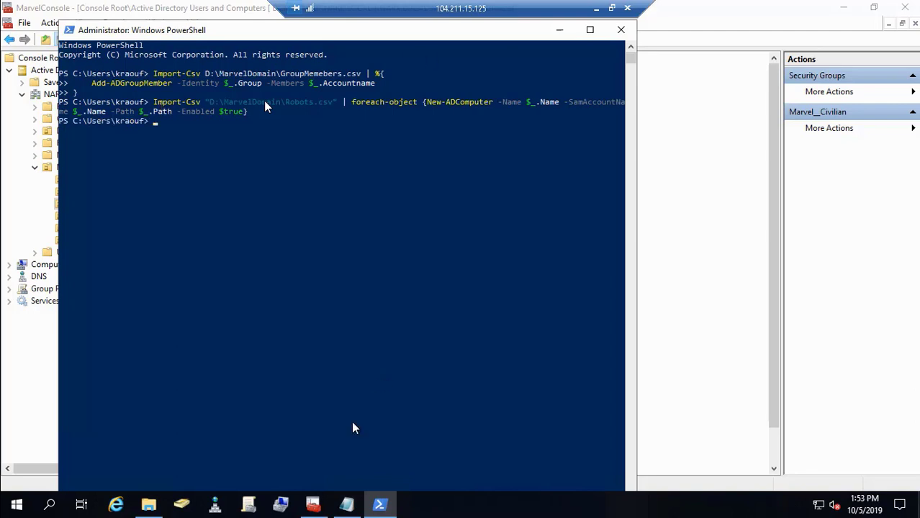
Step: Copy and run the Computers.csv New-ADComputer import, which reports 'account already exists' errors
{"action": "left_click", "coordinate": [346, 504]}
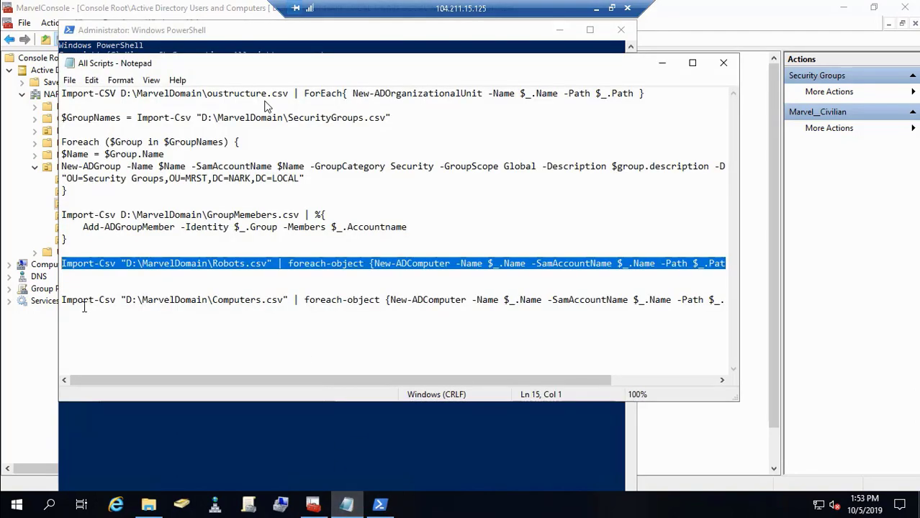
{"action": "left_click_drag", "start_coordinate": [61, 300], "coordinate": [784, 301]}
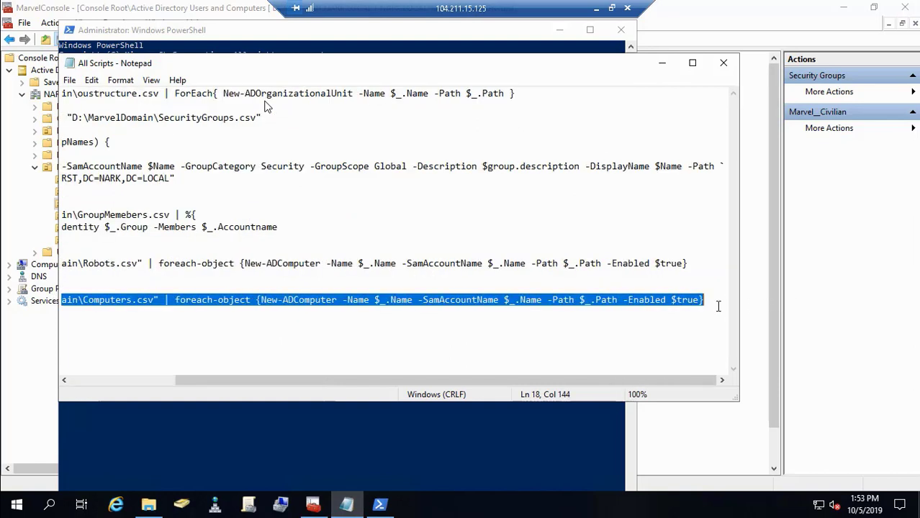
{"action": "right_click", "coordinate": [675, 302]}
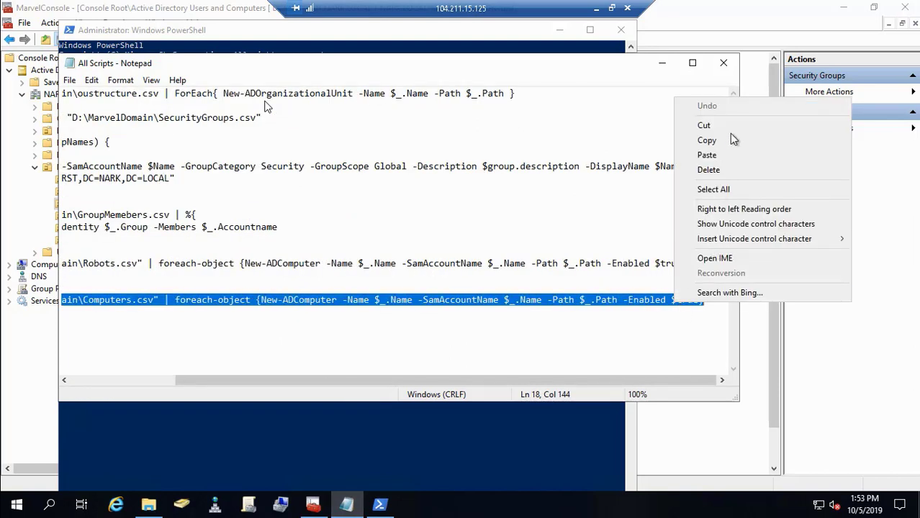
{"action": "left_click", "coordinate": [706, 141]}
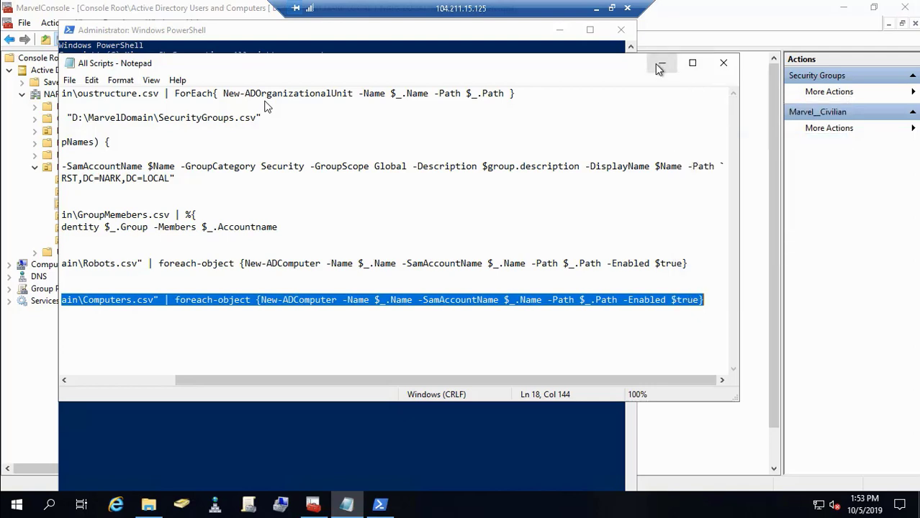
{"action": "left_click", "coordinate": [662, 63]}
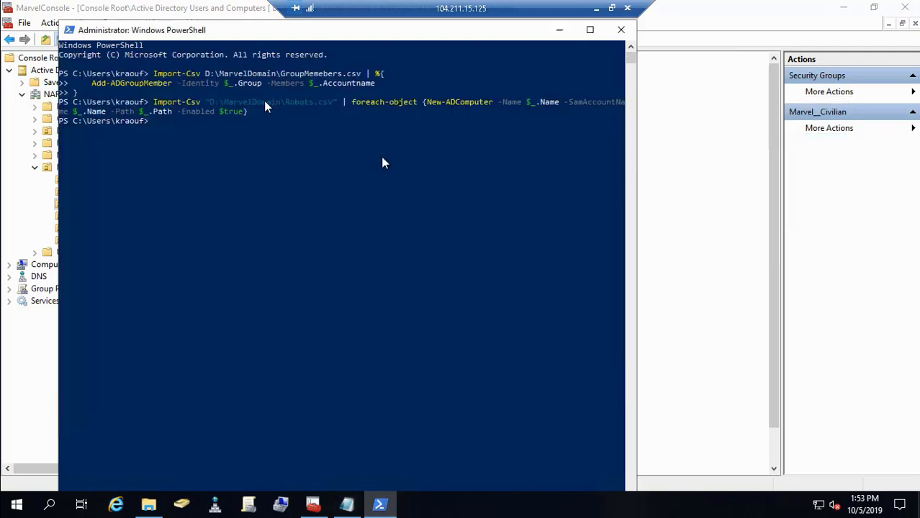
{"action": "right_click", "coordinate": [160, 131]}
{"action": "key", "text": "Return"}
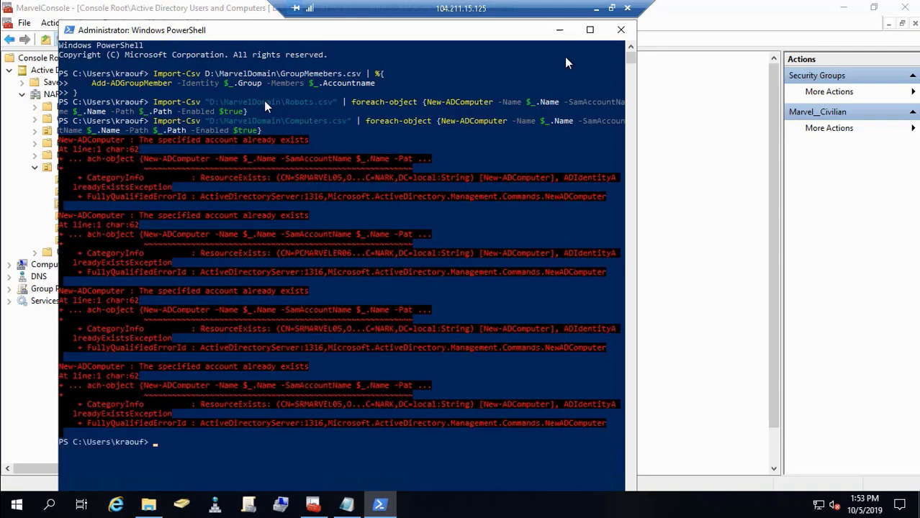
{"action": "left_click", "coordinate": [562, 33]}
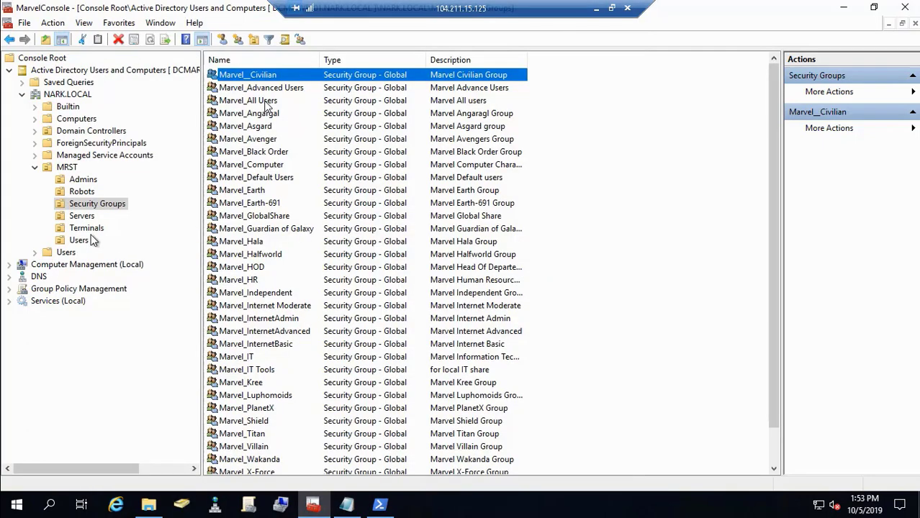
Step: Refresh the Robots and Servers OUs to show their new computer accounts
{"action": "left_click", "coordinate": [90, 194]}
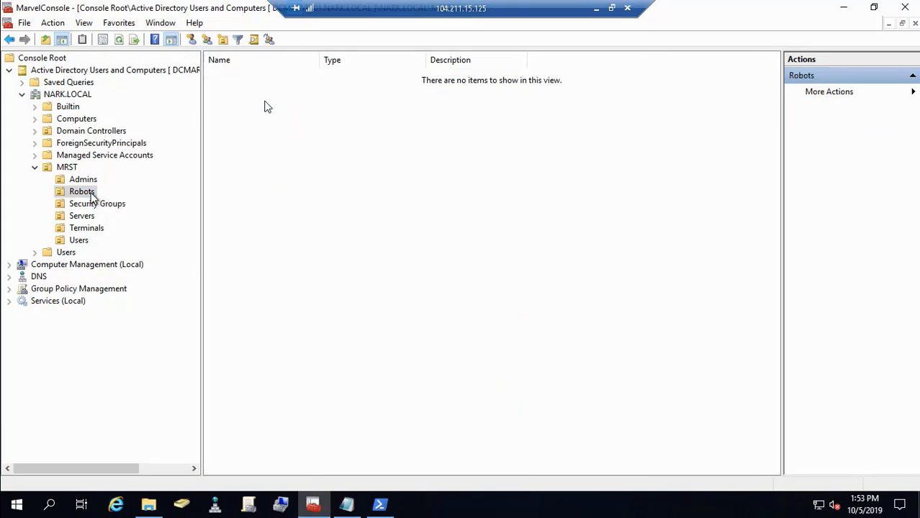
{"action": "right_click", "coordinate": [92, 198]}
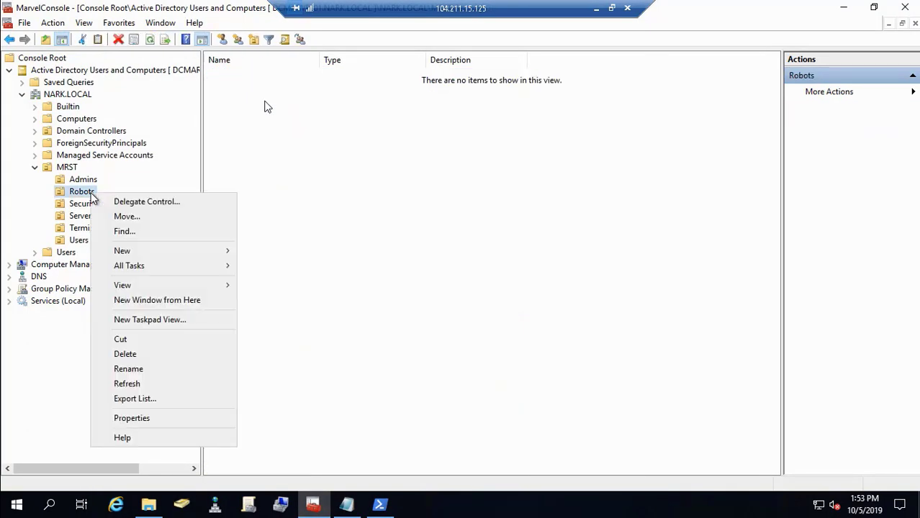
{"action": "left_click", "coordinate": [163, 385]}
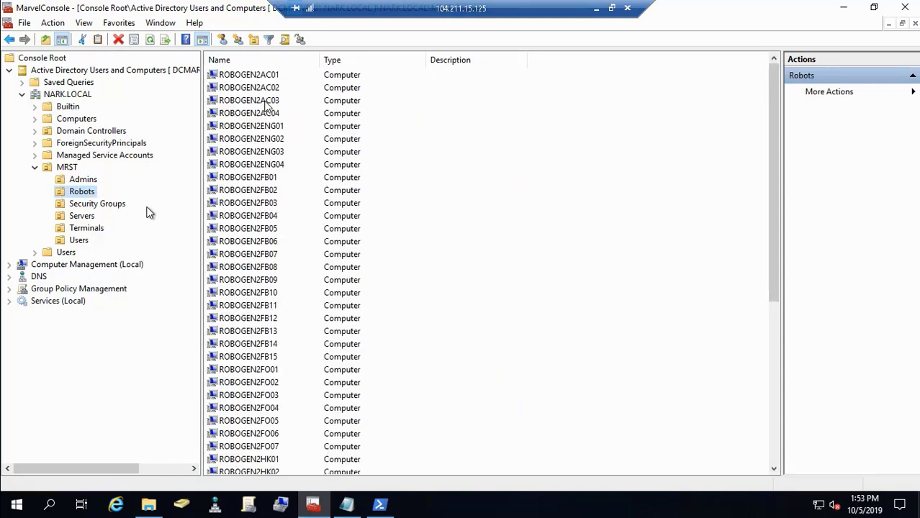
{"action": "left_click", "coordinate": [82, 217]}
{"action": "right_click", "coordinate": [89, 221]}
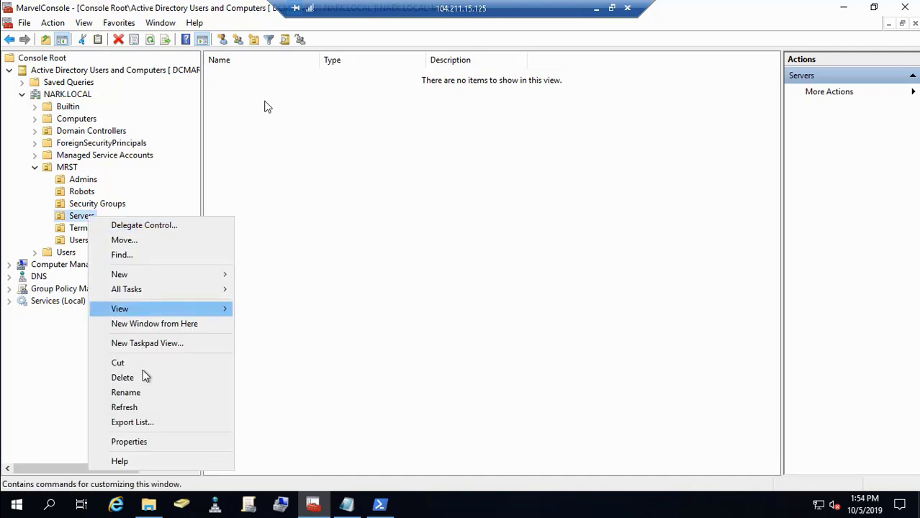
{"action": "left_click", "coordinate": [146, 409]}
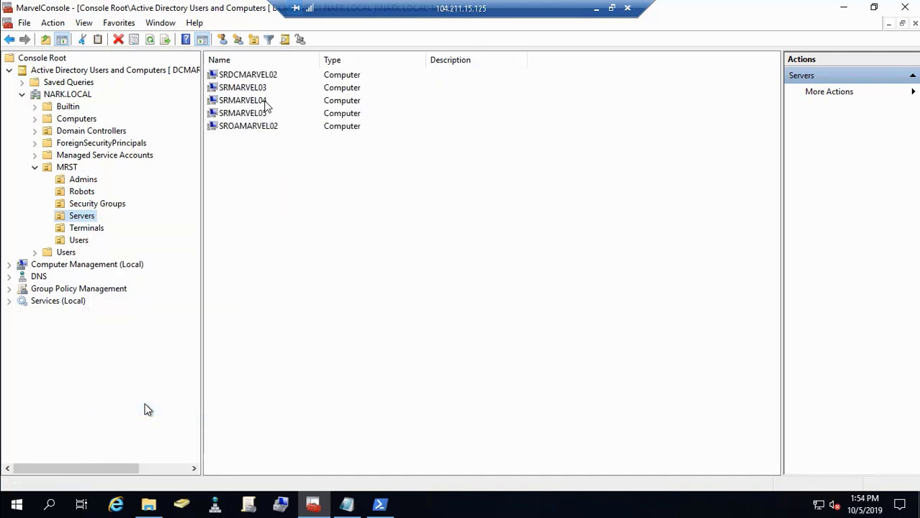
Step: Refresh the Terminals OU, then browse MRST Users and the empty Admins OU
{"action": "left_click", "coordinate": [86, 229]}
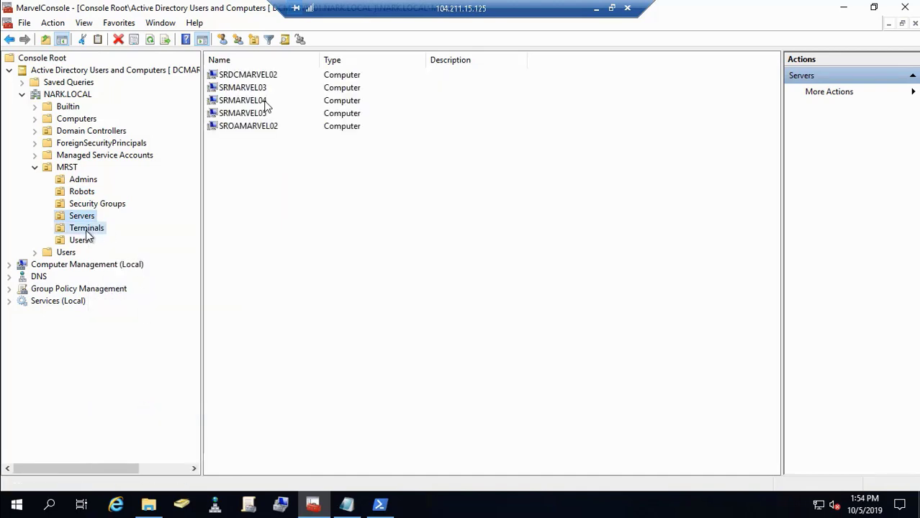
{"action": "right_click", "coordinate": [86, 230]}
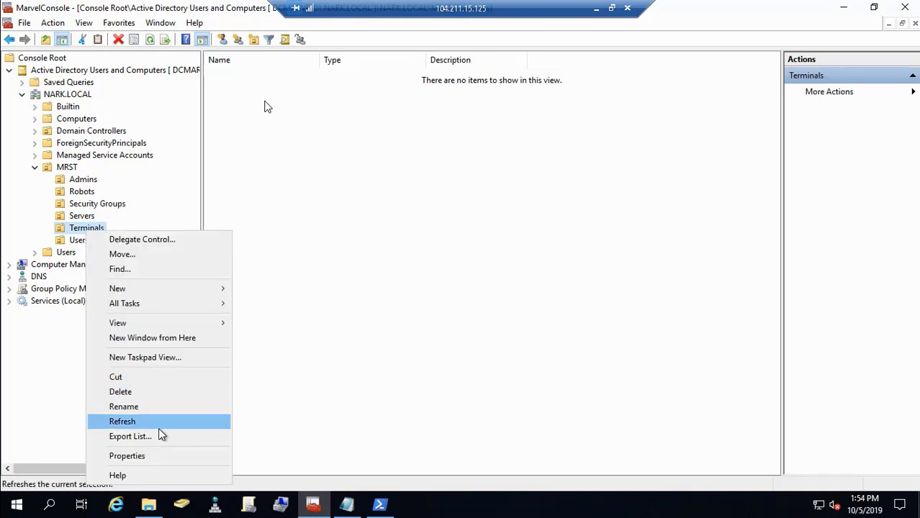
{"action": "left_click", "coordinate": [179, 424]}
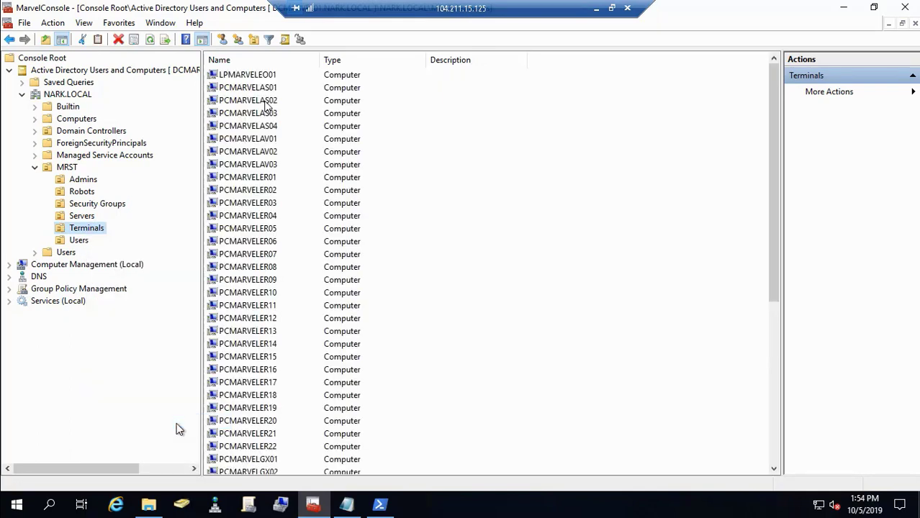
{"action": "left_click", "coordinate": [78, 241]}
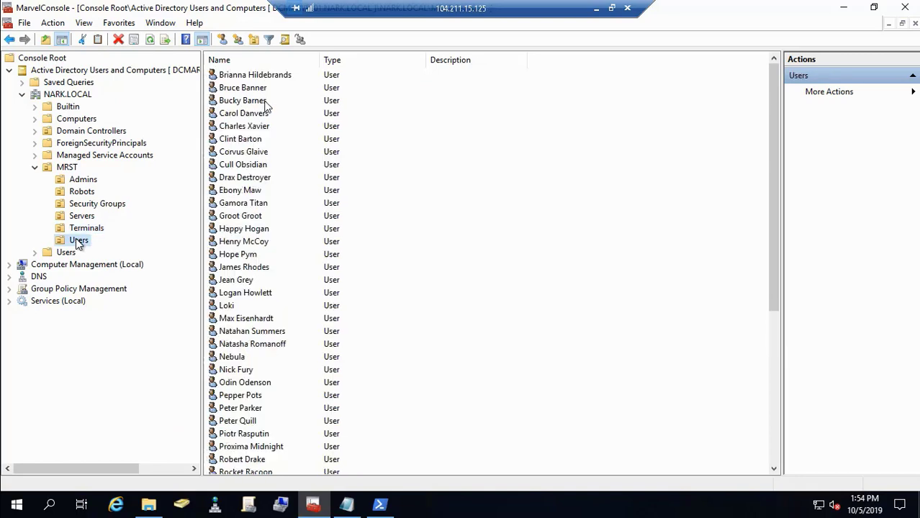
{"action": "left_click", "coordinate": [85, 180]}
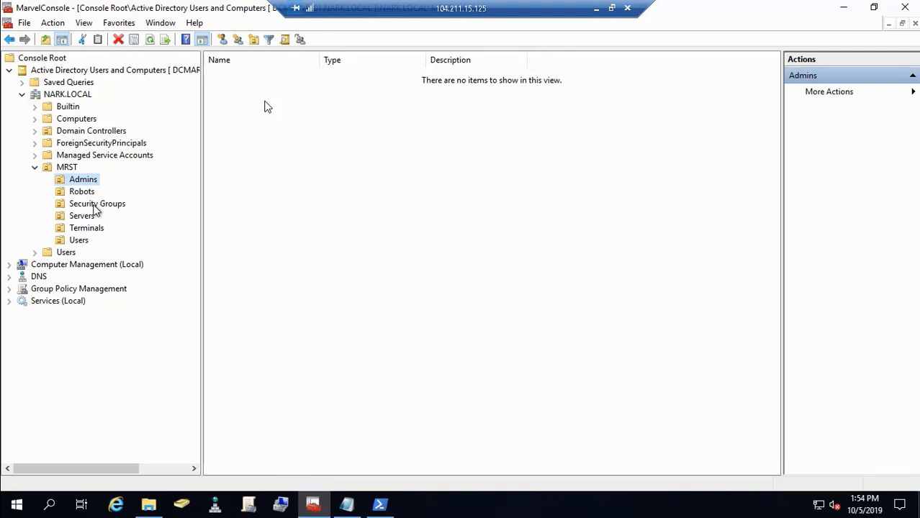
Step: Start a new user in the Admins OU, entering the user's first name, last name and logon name
{"action": "right_click", "coordinate": [82, 182]}
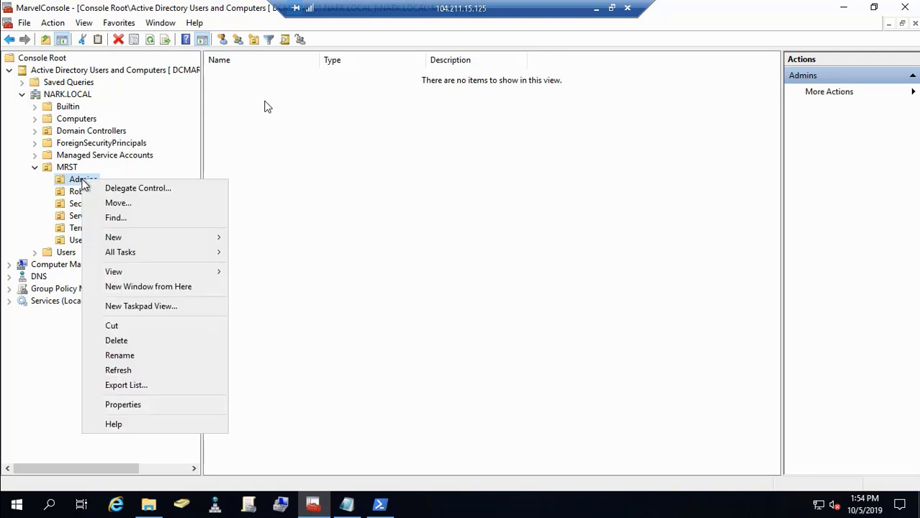
{"action": "mouse_move", "coordinate": [147, 237]}
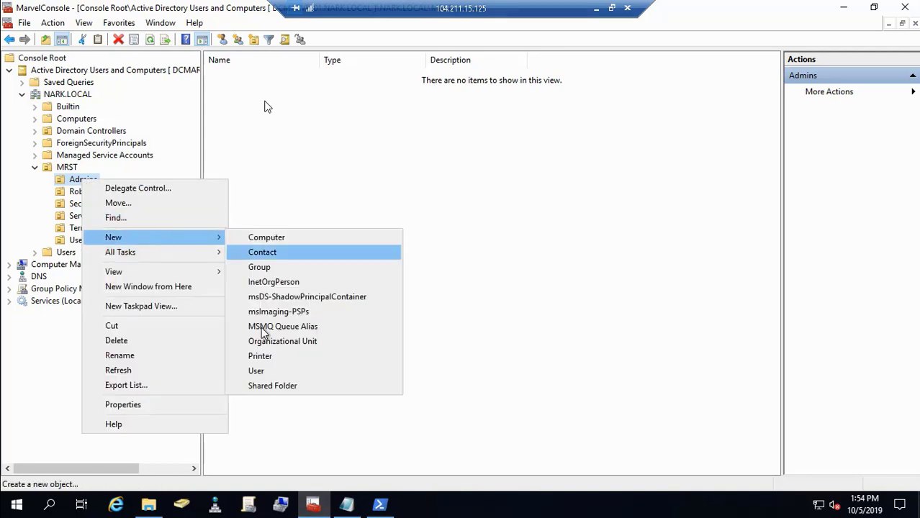
{"action": "left_click", "coordinate": [279, 374]}
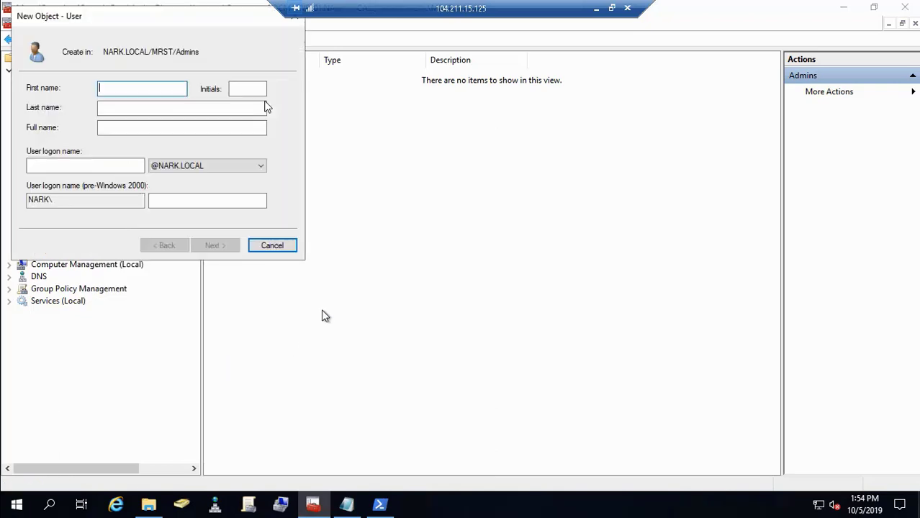
{"action": "type", "text": "kareem"}
{"action": "key", "text": "Tab"}
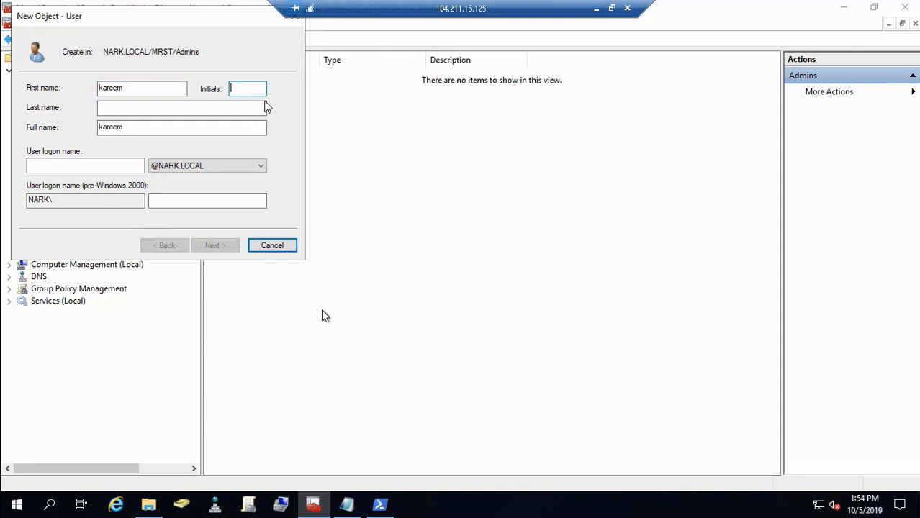
{"action": "key", "text": "Tab"}
{"action": "type", "text": "Raouf"}
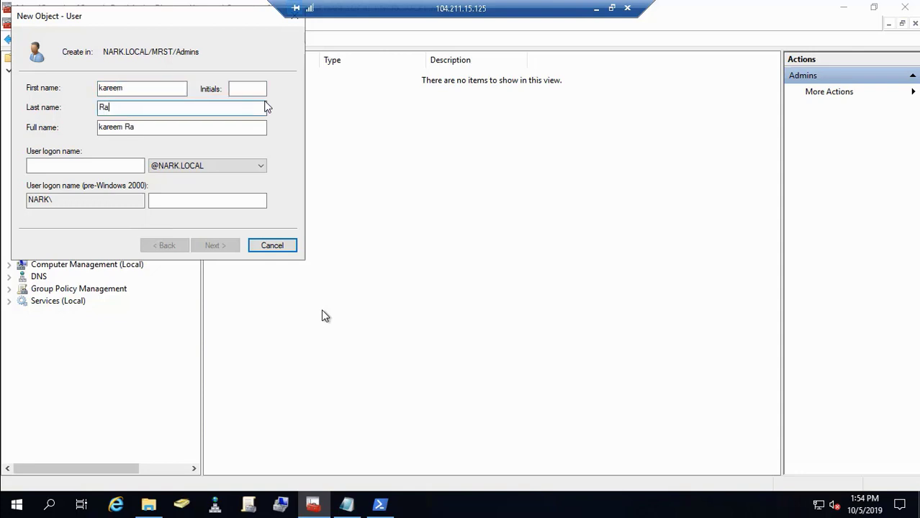
{"action": "left_click", "coordinate": [93, 165]}
{"action": "type", "text": "kraouf1"}
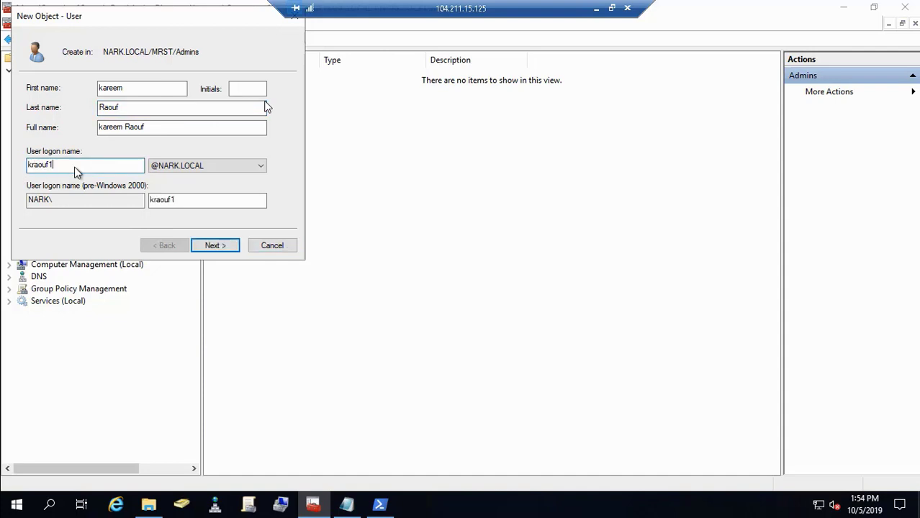
Step: Clear 'User must change password at next logon', set and confirm the password, and finish creating the user
{"action": "left_click", "coordinate": [214, 246]}
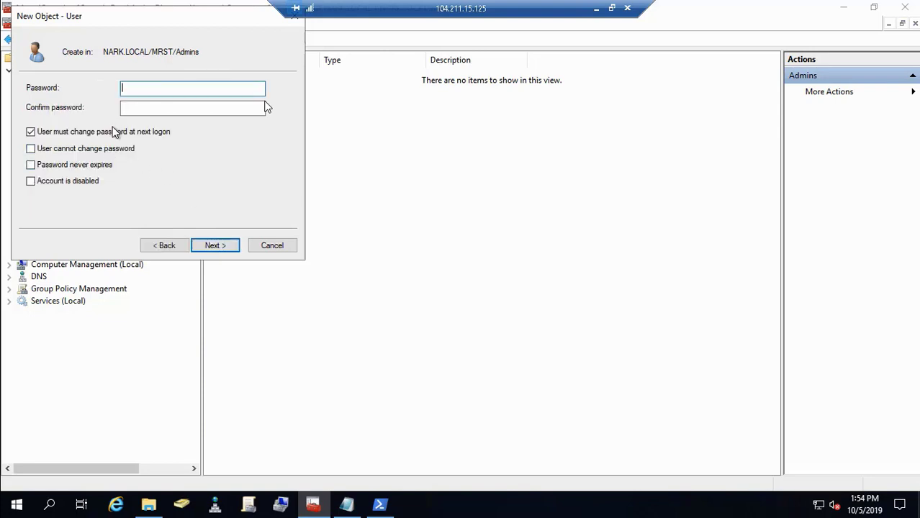
{"action": "left_click", "coordinate": [31, 132]}
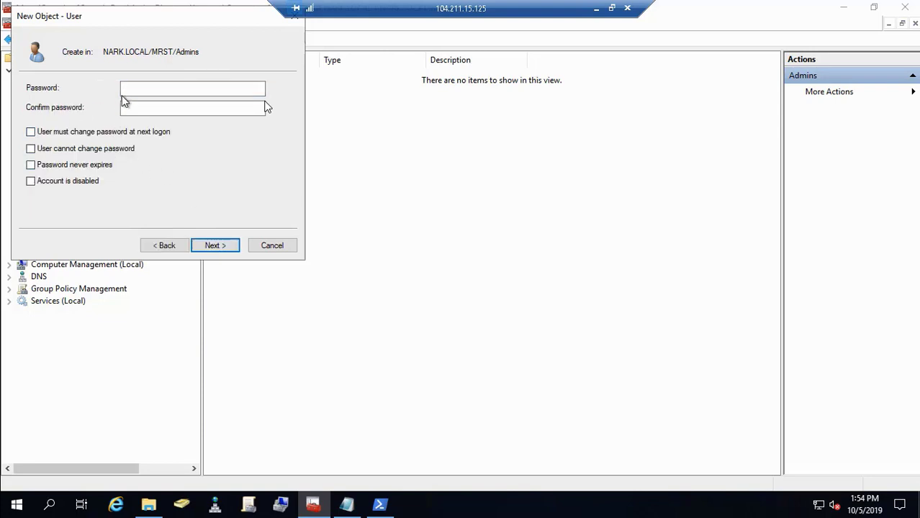
{"action": "left_click", "coordinate": [131, 88]}
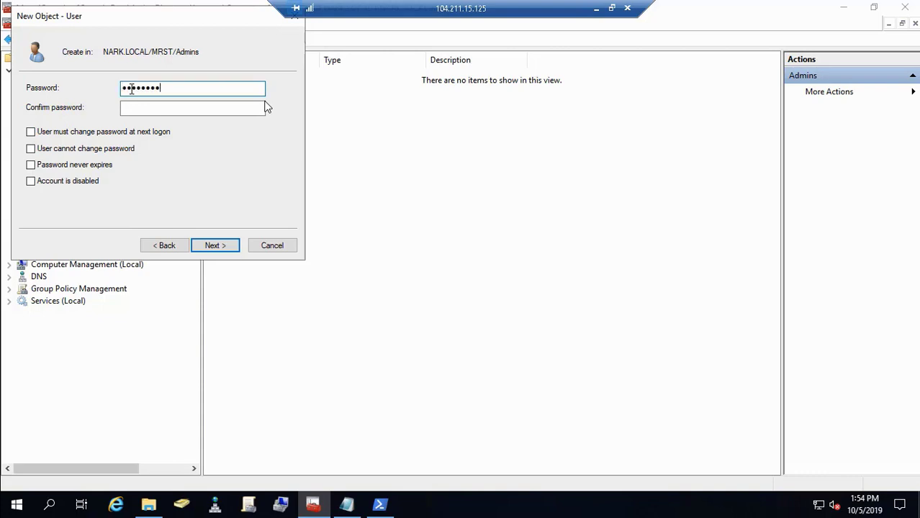
{"action": "key", "text": "BackSpace"}
{"action": "key", "text": "BackSpace"}
{"action": "key", "text": "BackSpace"}
{"action": "key", "text": "BackSpace"}
{"action": "key", "text": "BackSpace"}
{"action": "key", "text": "BackSpace"}
{"action": "key", "text": "BackSpace"}
{"action": "type", "text": "•••••••••••"}
{"action": "key", "text": "BackSpace"}
{"action": "key", "text": "BackSpace"}
{"action": "key", "text": "BackSpace"}
{"action": "key", "text": "BackSpace"}
{"action": "key", "text": "BackSpace"}
{"action": "key", "text": "BackSpace"}
{"action": "key", "text": "BackSpace"}
{"action": "key", "text": "BackSpace"}
{"action": "key", "text": "BackSpace"}
{"action": "key", "text": "BackSpace"}
{"action": "key", "text": "Tab"}
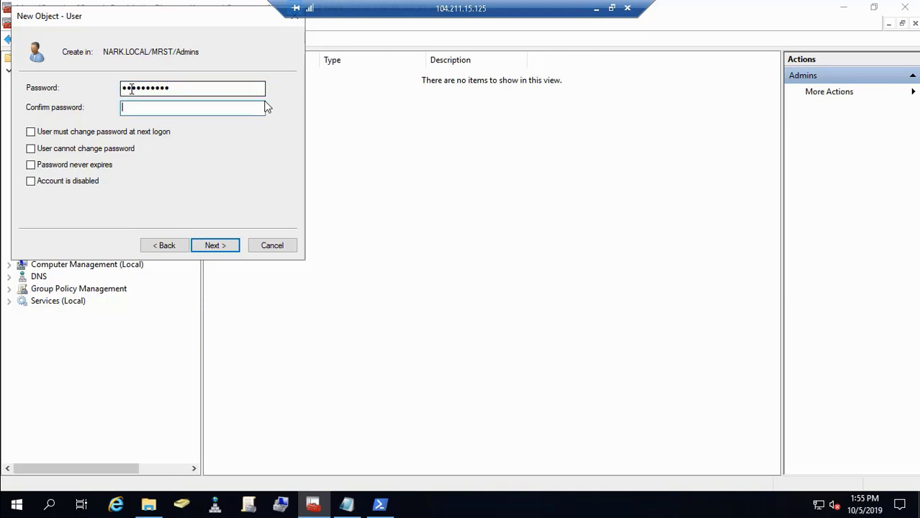
{"action": "type", "text": "•••••••••"}
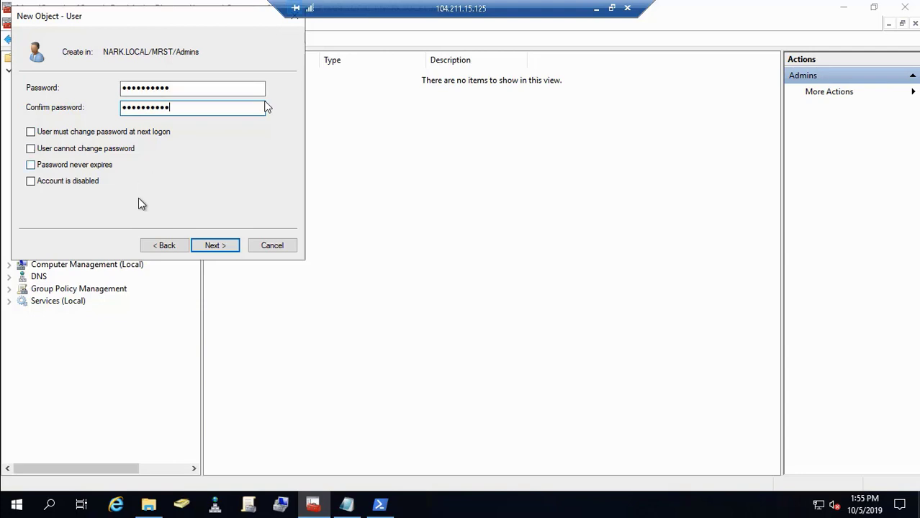
{"action": "left_click", "coordinate": [216, 246]}
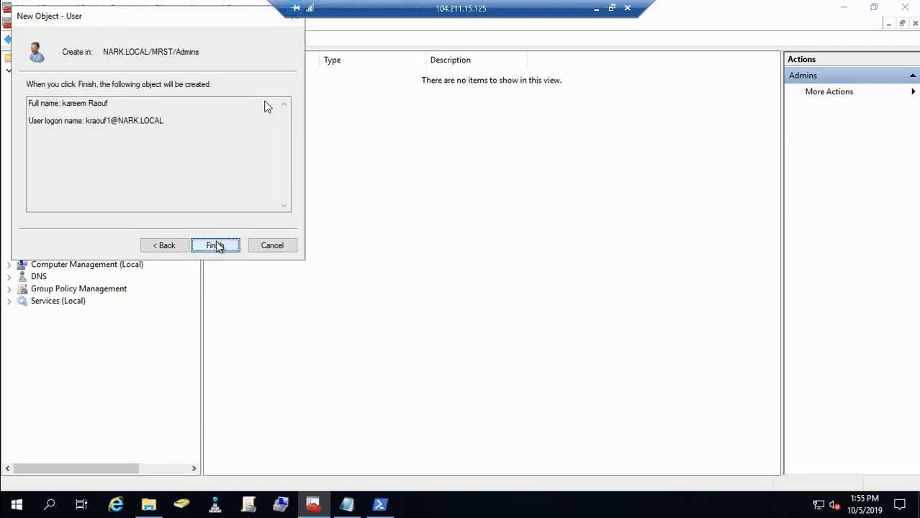
{"action": "left_click", "coordinate": [215, 245]}
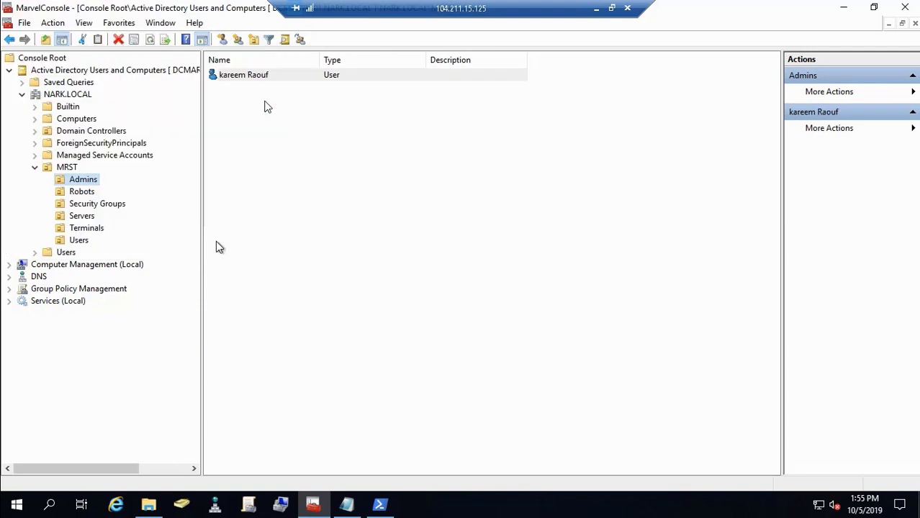
Step: In the MRST Users OU, select Vision, Ultron and Tony Stark together
{"action": "left_click", "coordinate": [79, 241]}
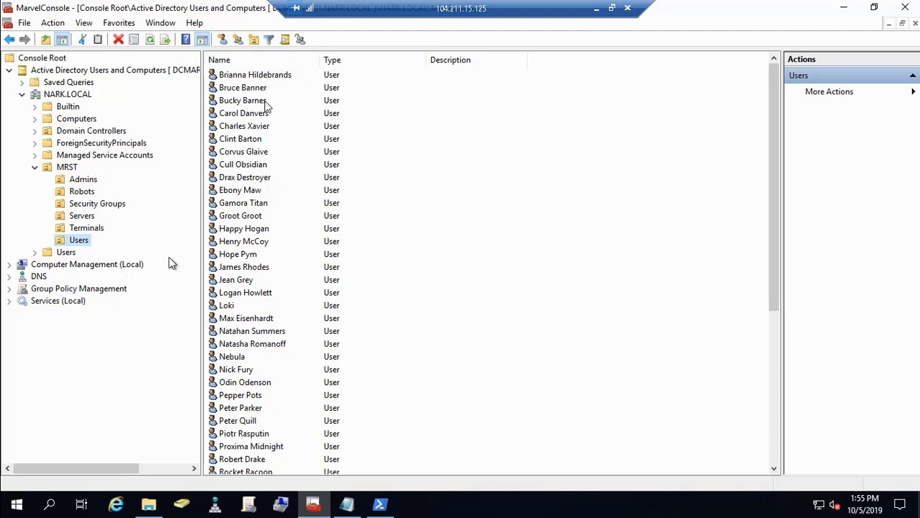
{"action": "left_click", "coordinate": [265, 255]}
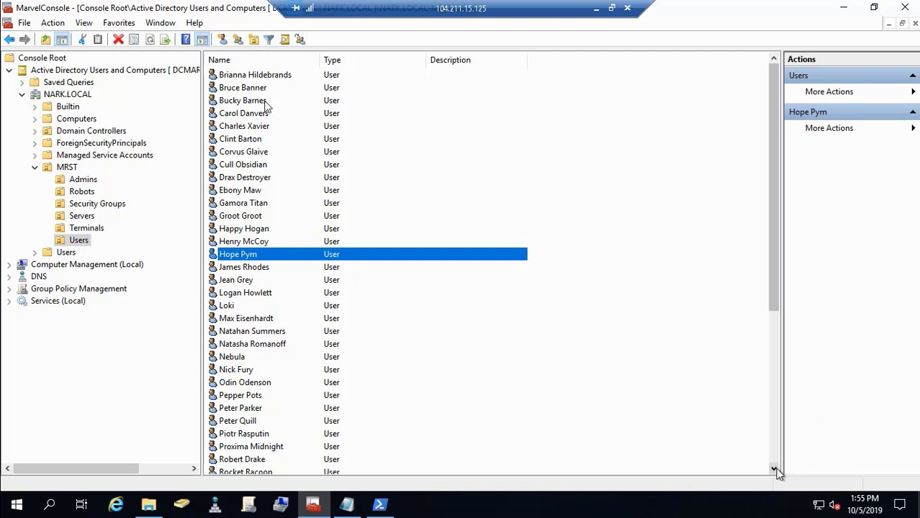
{"action": "left_click_drag", "start_coordinate": [777, 471], "coordinate": [777, 471]}
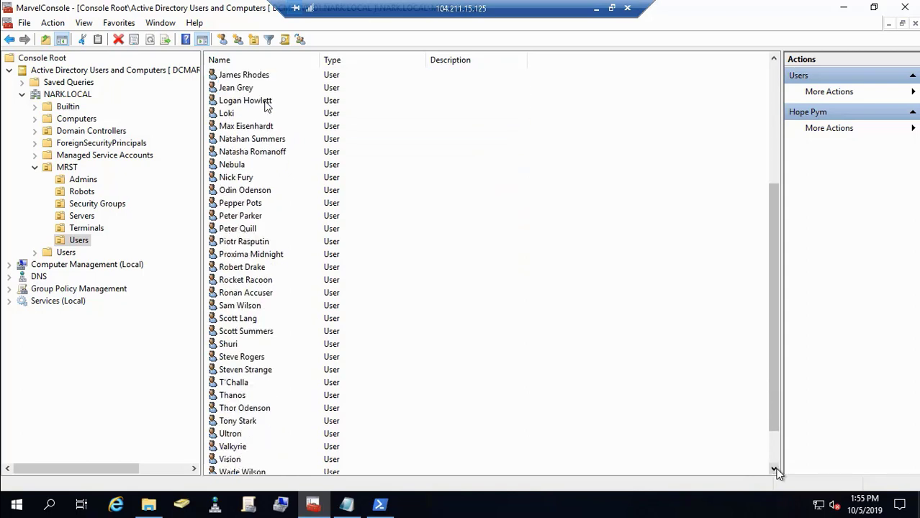
{"action": "left_click", "coordinate": [234, 117]}
{"action": "key", "text": "v"}
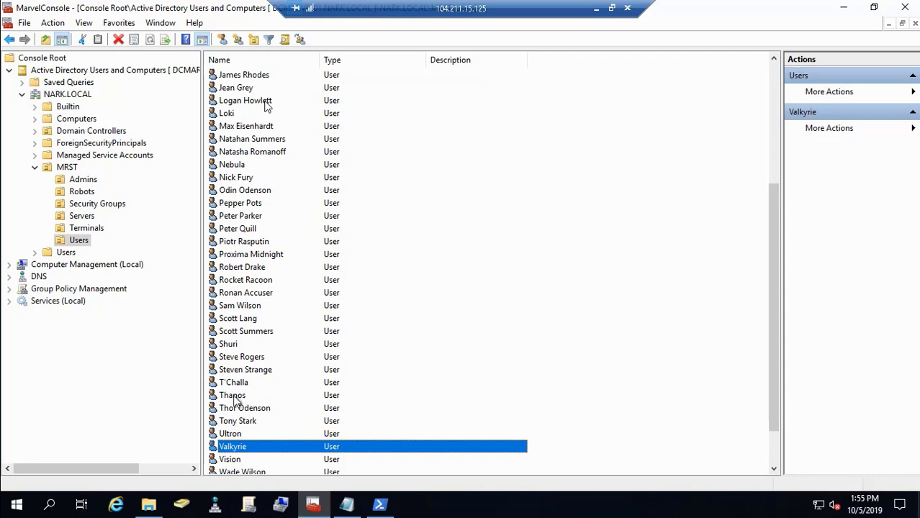
{"action": "left_click", "coordinate": [232, 462]}
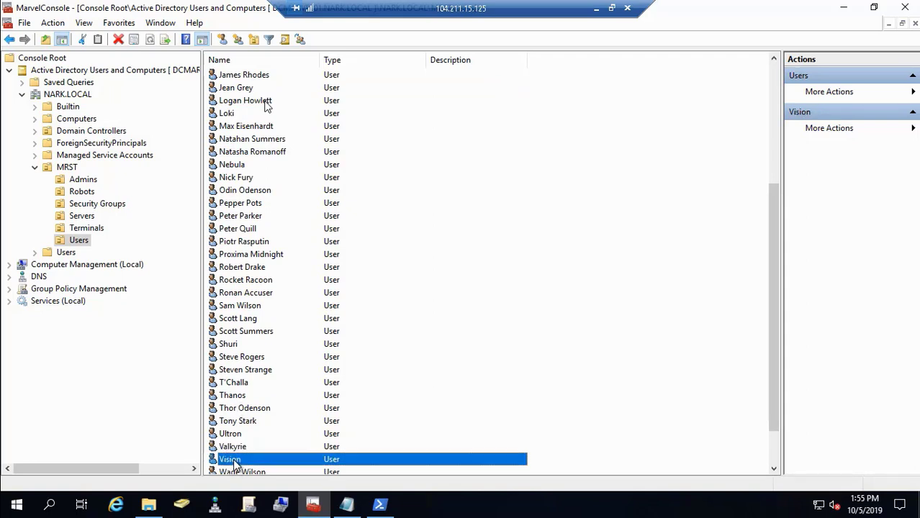
{"action": "right_click", "coordinate": [232, 462]}
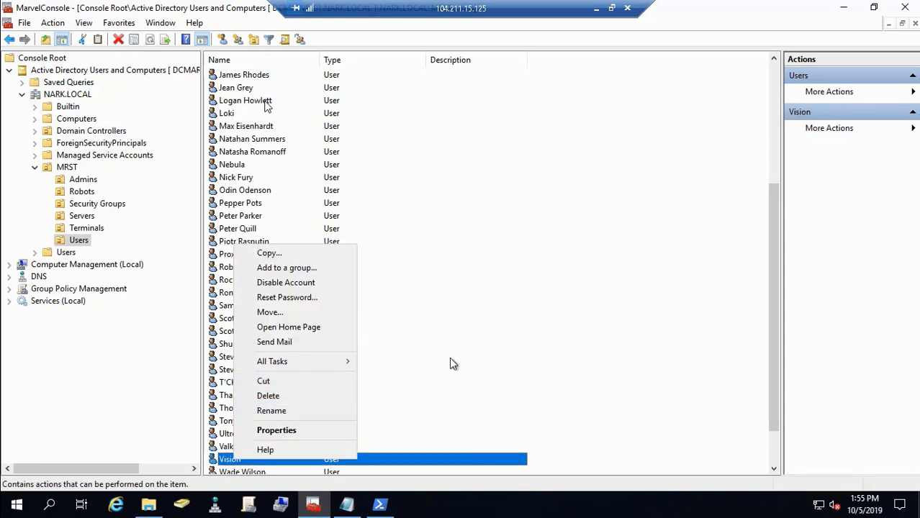
{"action": "left_click", "coordinate": [583, 373]}
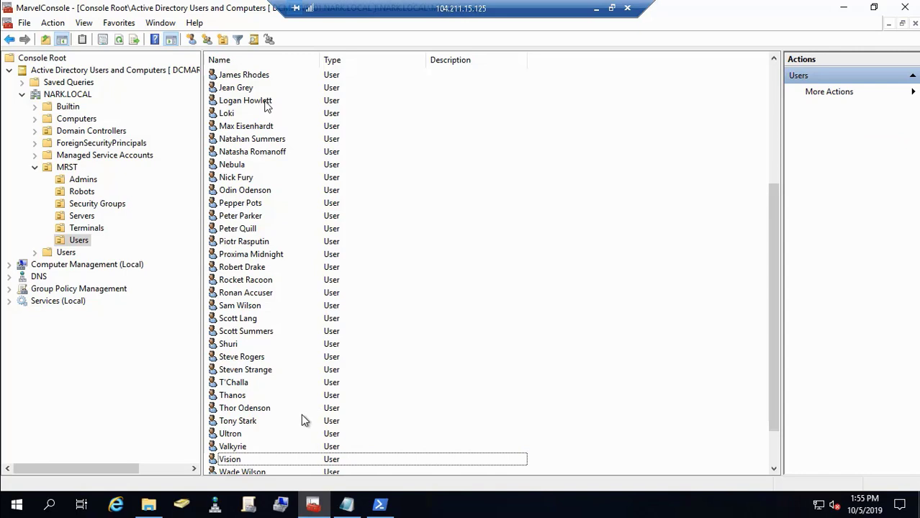
{"action": "left_click", "coordinate": [240, 461]}
{"action": "left_click", "coordinate": [241, 434], "text": "ctrl"}
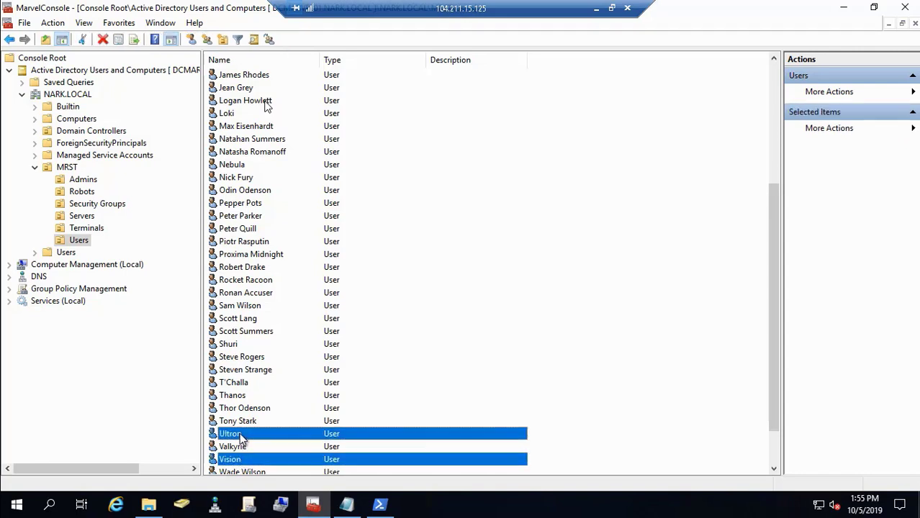
{"action": "left_click", "coordinate": [251, 421], "text": "ctrl"}
Step: Move the three selected users into the MRST Admins OU
{"action": "right_click", "coordinate": [249, 418]}
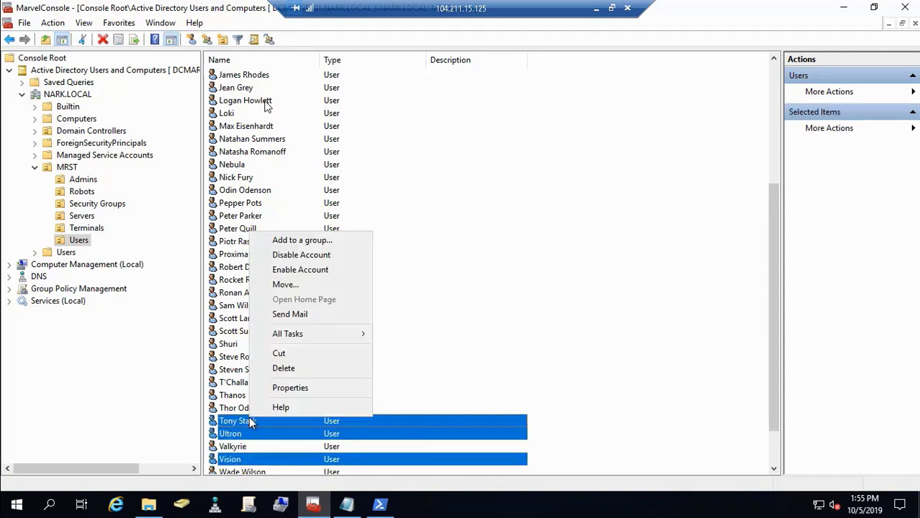
{"action": "left_click", "coordinate": [331, 284]}
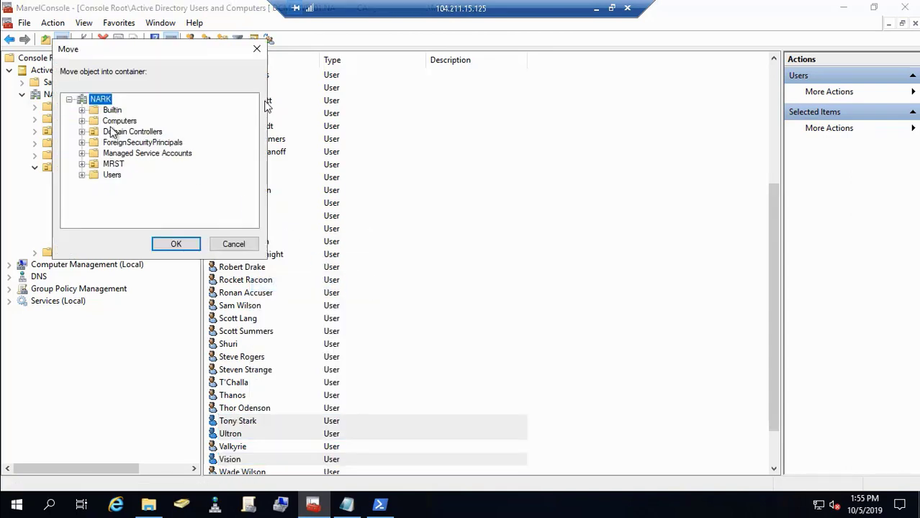
{"action": "left_click", "coordinate": [82, 164]}
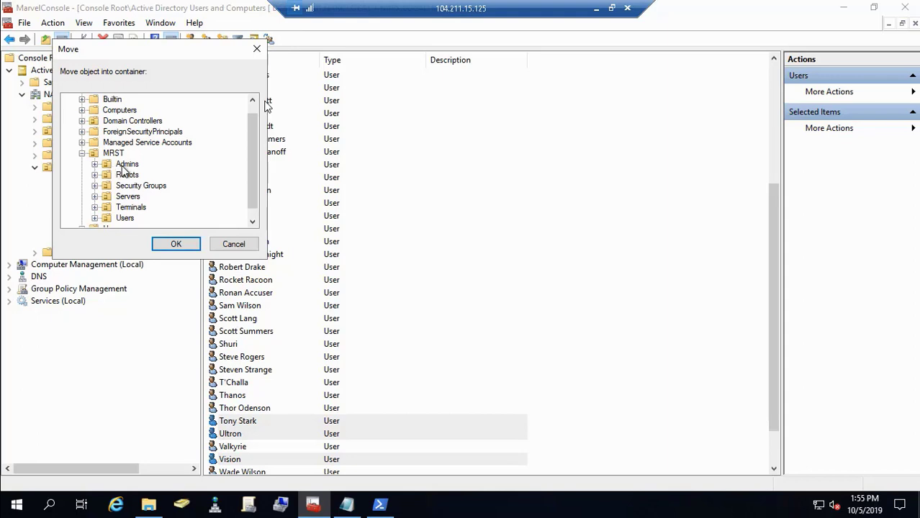
{"action": "left_click", "coordinate": [124, 165]}
{"action": "left_click", "coordinate": [181, 245]}
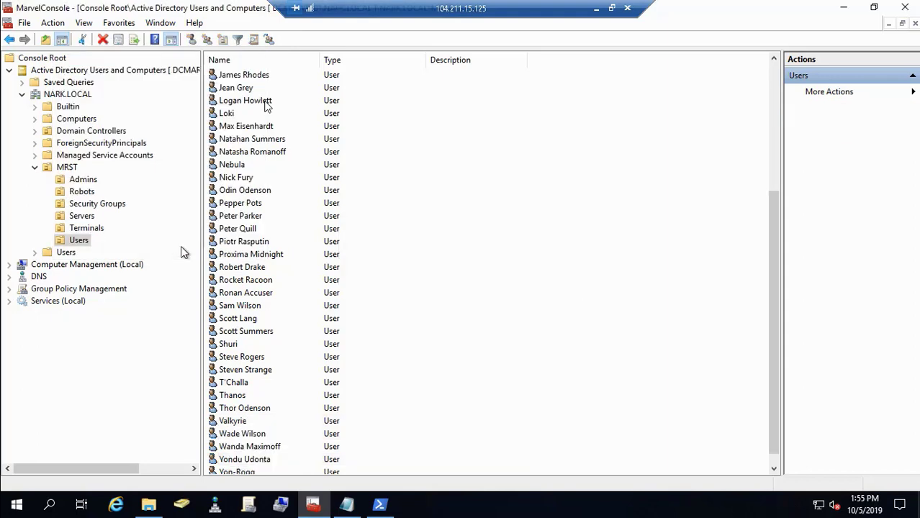
Step: Check the moved users in Admins, enable Advanced Features, and show the NARK.LOCAL Users container
{"action": "left_click", "coordinate": [83, 179]}
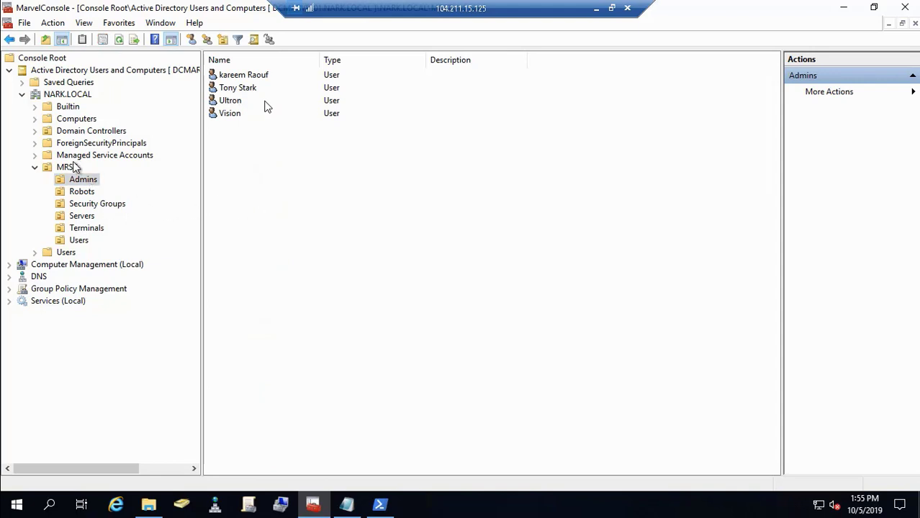
{"action": "left_click", "coordinate": [83, 23]}
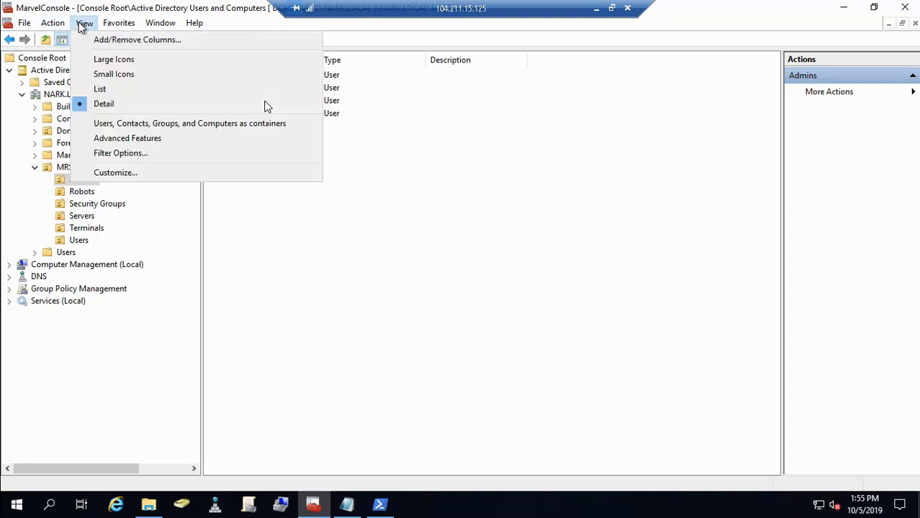
{"action": "left_click", "coordinate": [153, 138]}
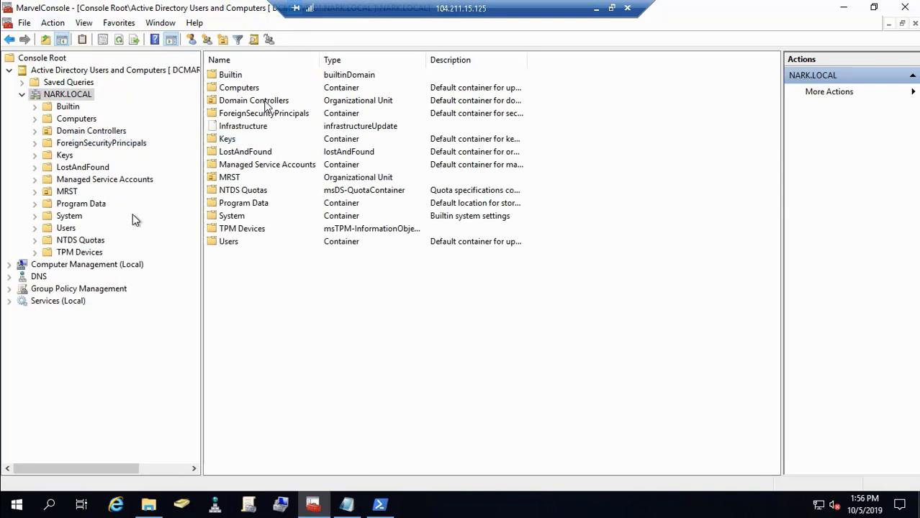
{"action": "left_click", "coordinate": [65, 228]}
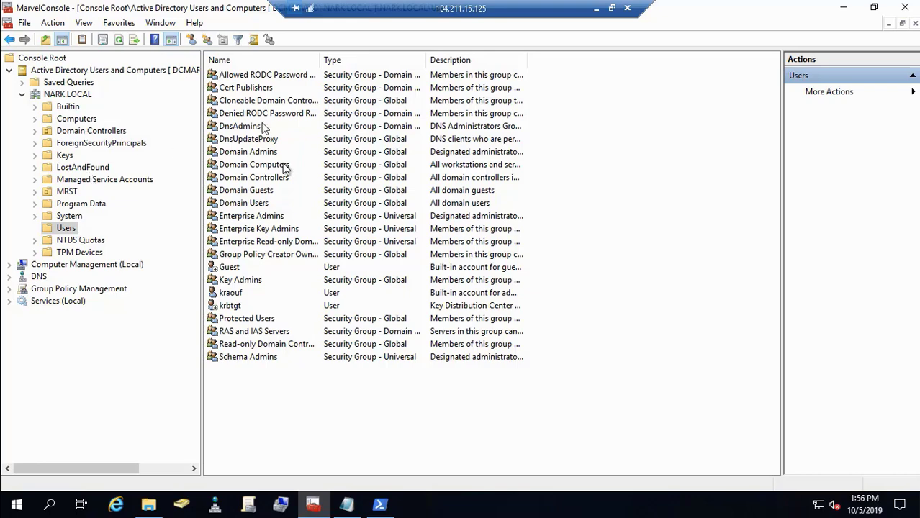
{"action": "double_click", "coordinate": [326, 167]}
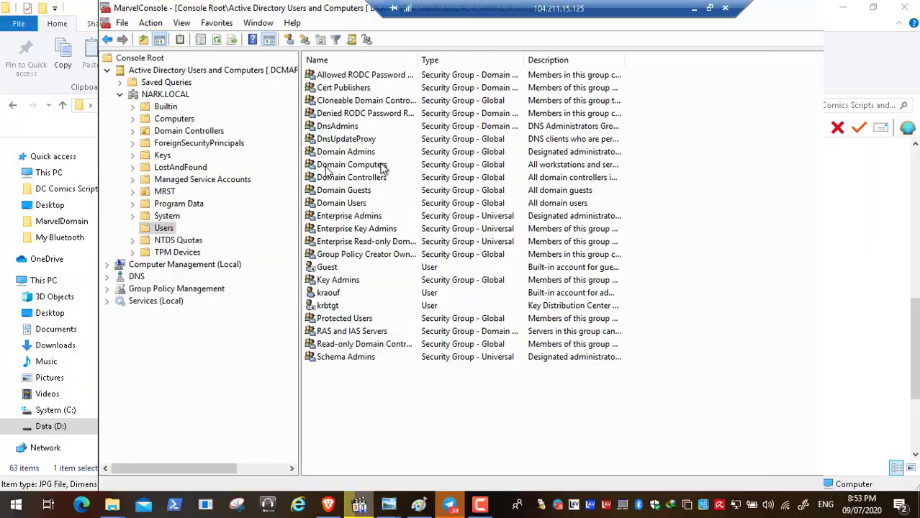
Step: Study the Admin Group IT diagram, then minimize it and resume the video full screen
{"action": "left_click", "coordinate": [387, 504]}
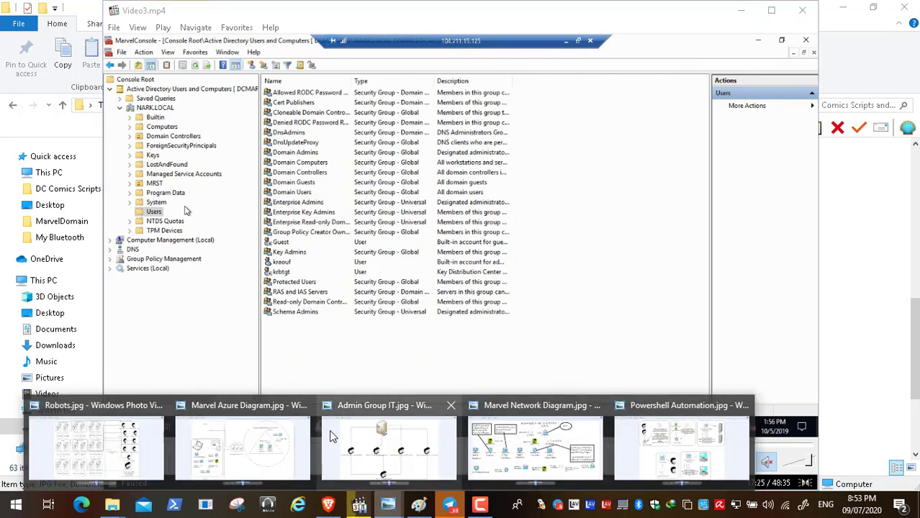
{"action": "left_click", "coordinate": [370, 450]}
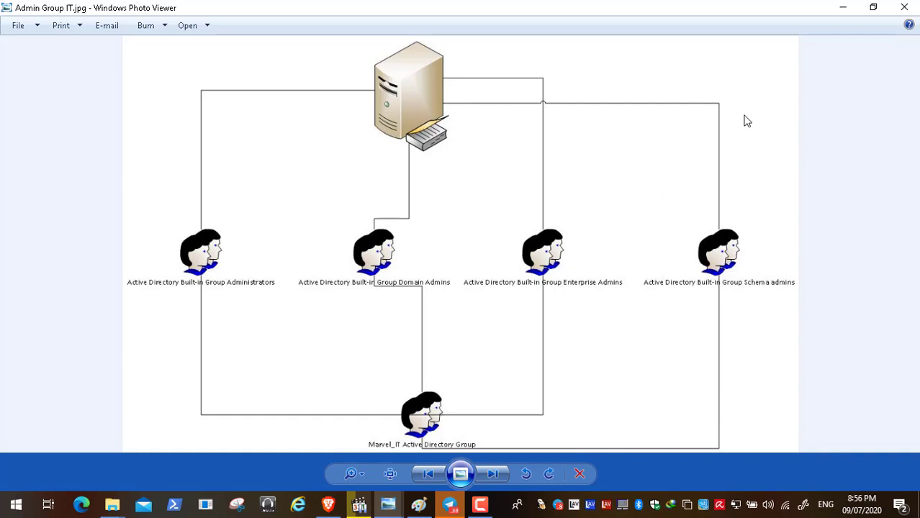
{"action": "left_click", "coordinate": [843, 7]}
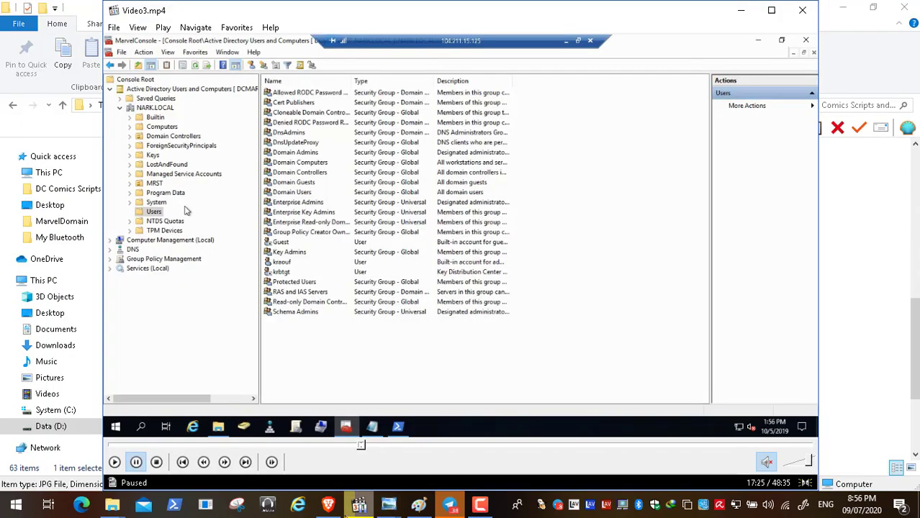
{"action": "left_click", "coordinate": [115, 462]}
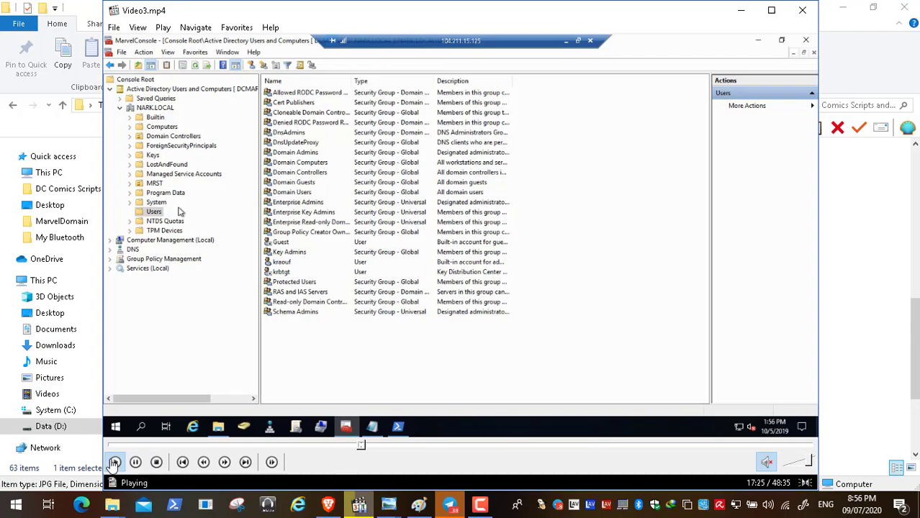
{"action": "double_click", "coordinate": [282, 187]}
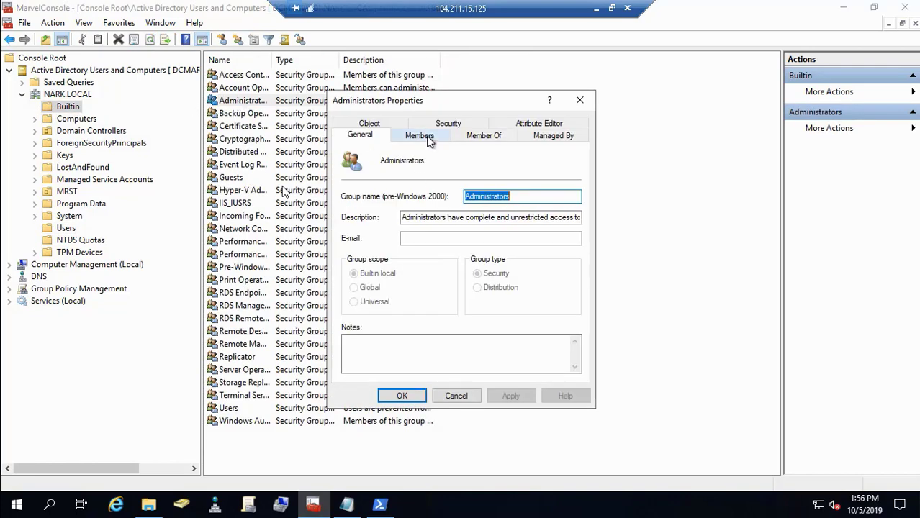
Step: Find Marvel_IT through Advanced search, add it to Administrators' members, and apply the change
{"action": "left_click", "coordinate": [420, 136]}
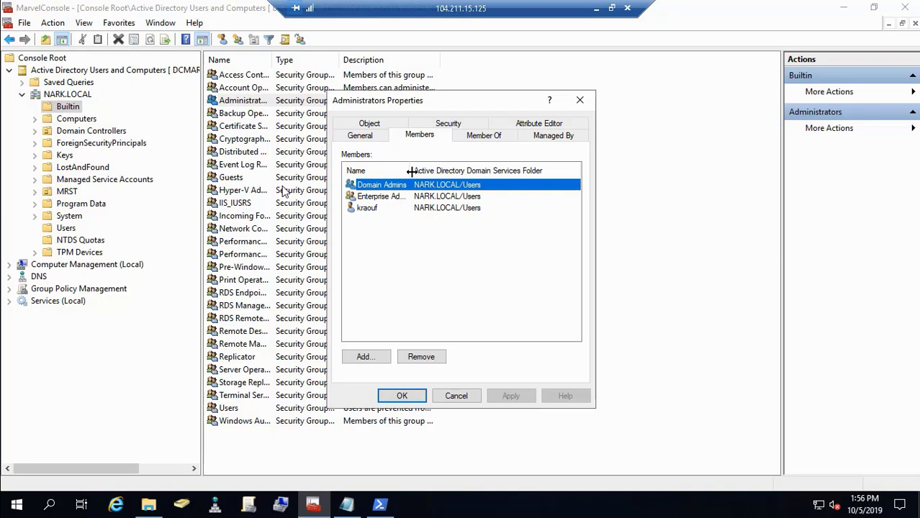
{"action": "left_click_drag", "start_coordinate": [412, 170], "coordinate": [467, 165]}
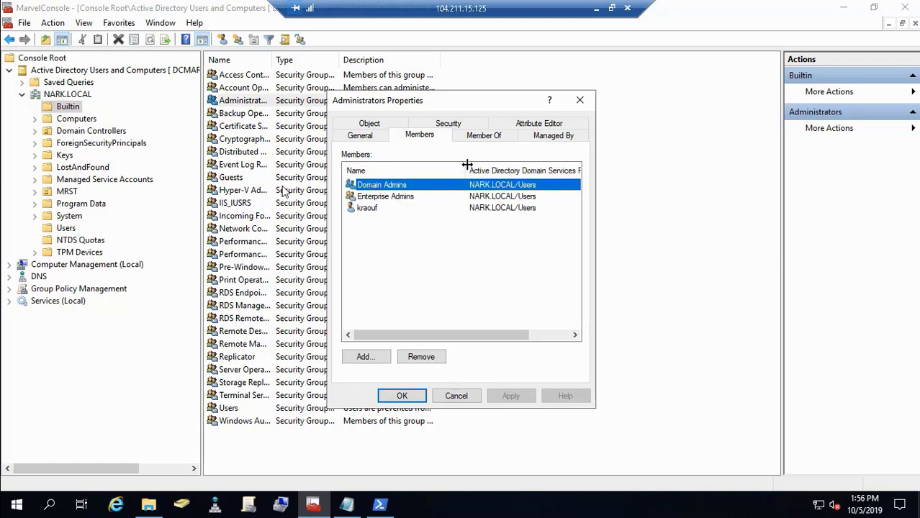
{"action": "left_click", "coordinate": [371, 358]}
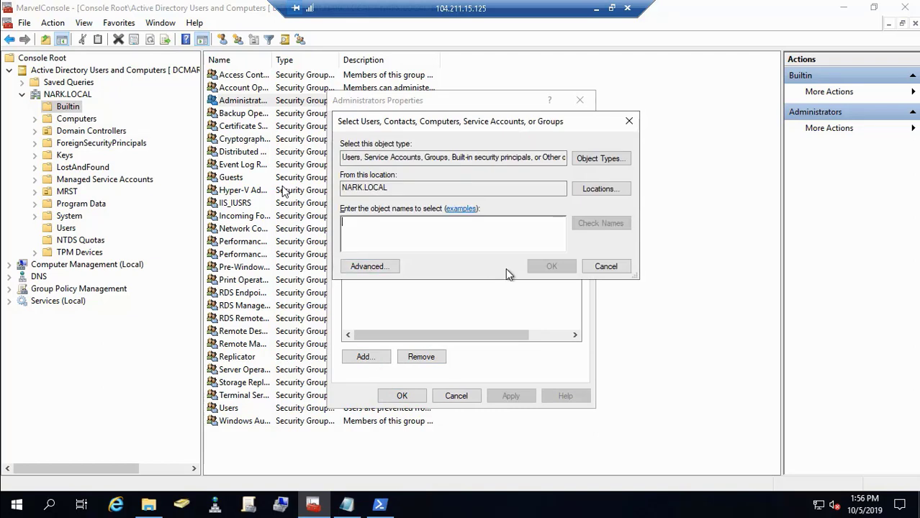
{"action": "left_click", "coordinate": [389, 267]}
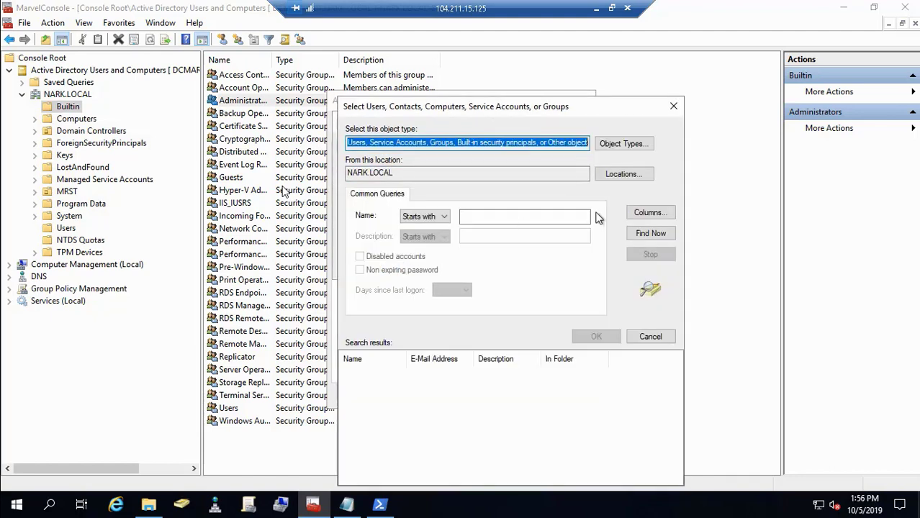
{"action": "left_click", "coordinate": [661, 235]}
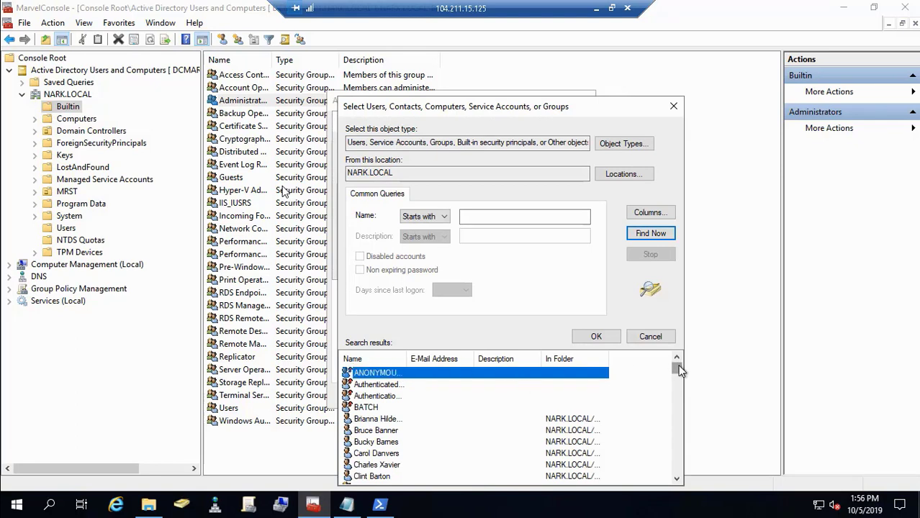
{"action": "left_click_drag", "start_coordinate": [677, 380], "coordinate": [678, 422]}
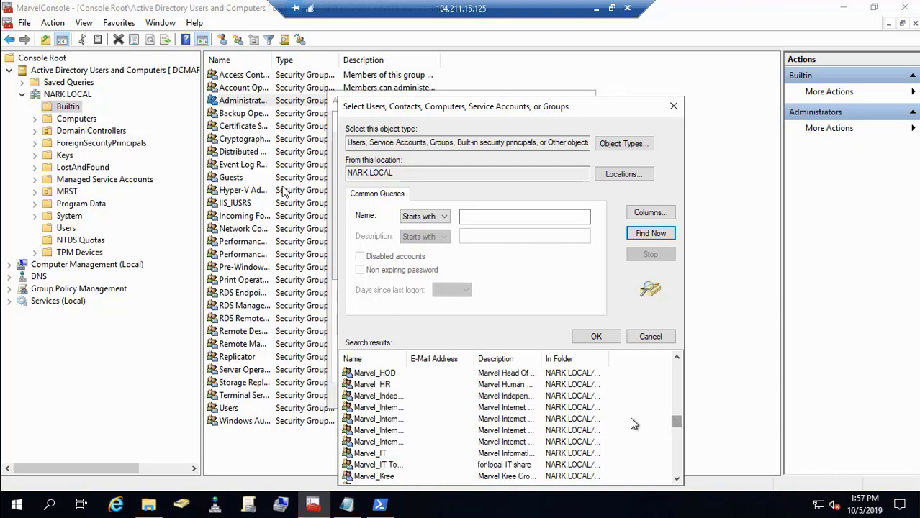
{"action": "left_click", "coordinate": [381, 454]}
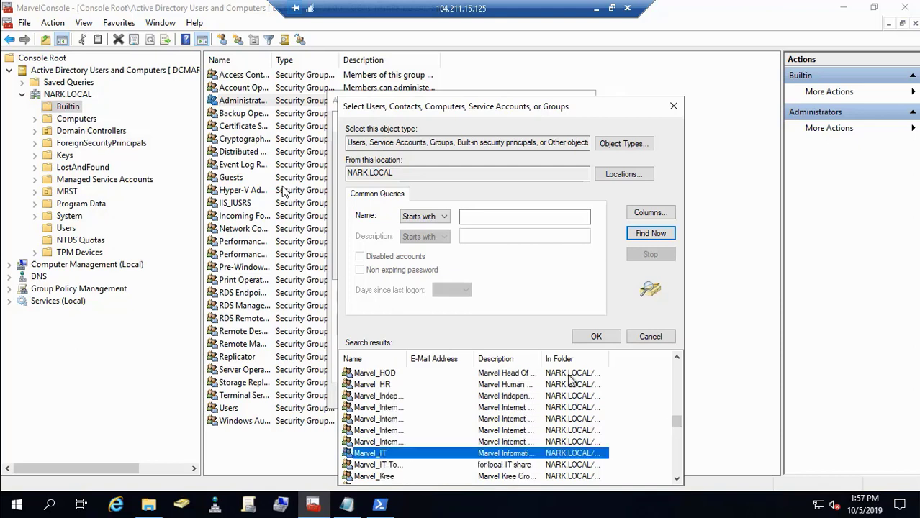
{"action": "left_click", "coordinate": [597, 338]}
{"action": "left_click", "coordinate": [547, 268]}
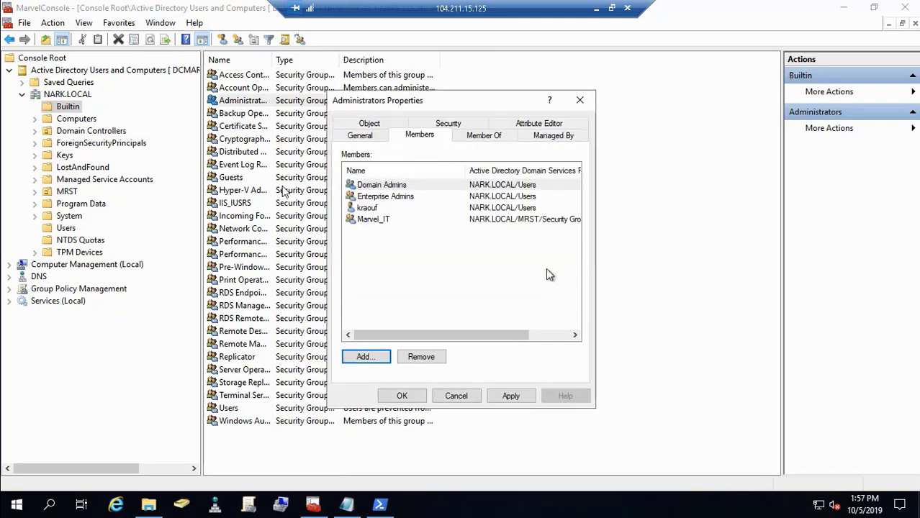
{"action": "left_click", "coordinate": [520, 400]}
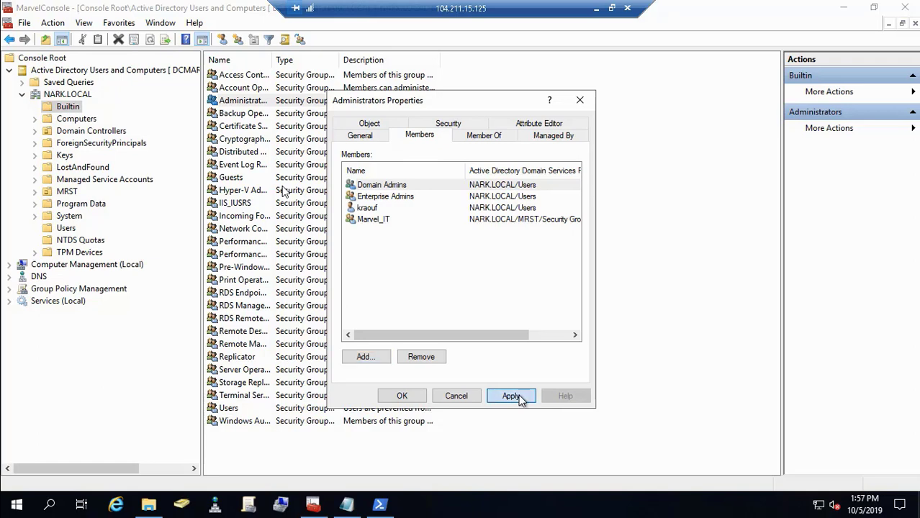
{"action": "left_click", "coordinate": [401, 398]}
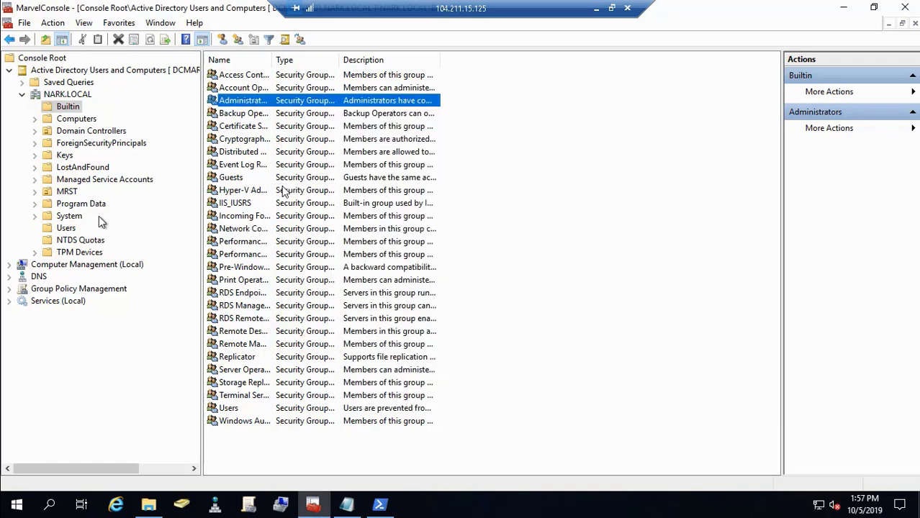
Step: From the Users container, open Domain Admins' Members tab and start adding a member
{"action": "left_click", "coordinate": [73, 227]}
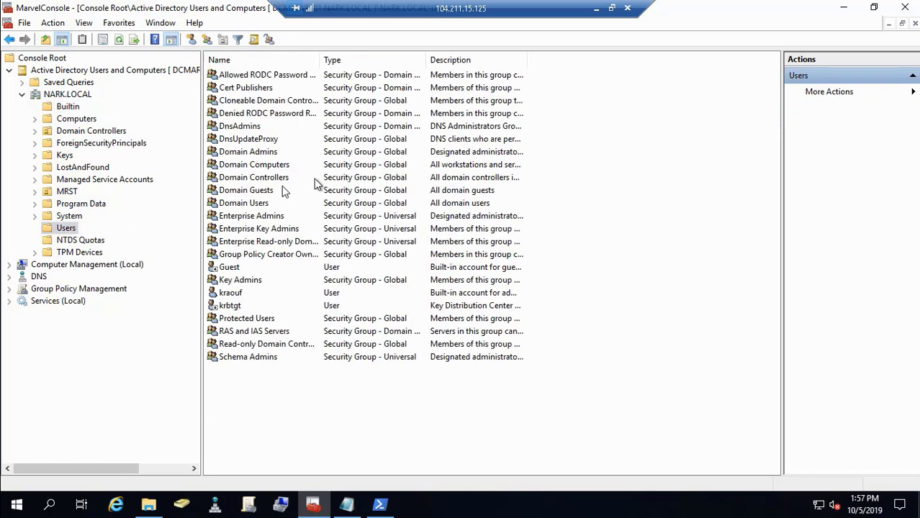
{"action": "double_click", "coordinate": [266, 153]}
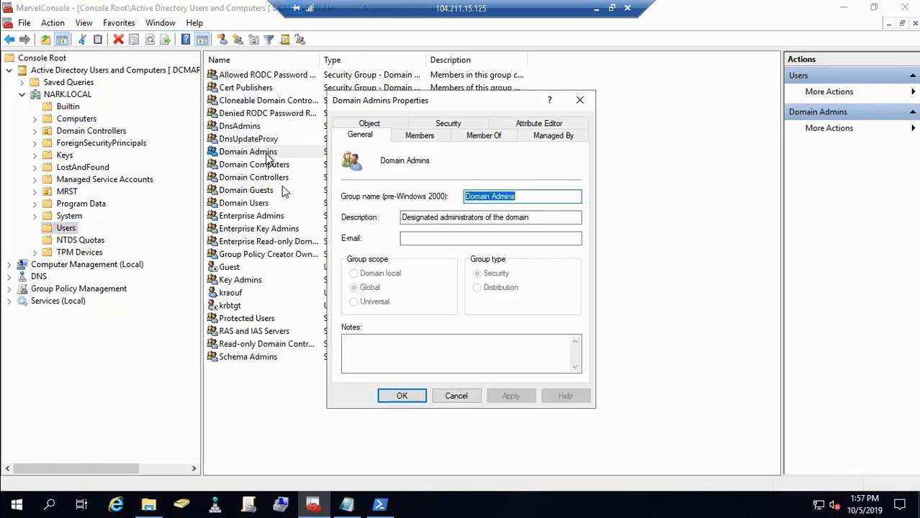
{"action": "left_click", "coordinate": [427, 137]}
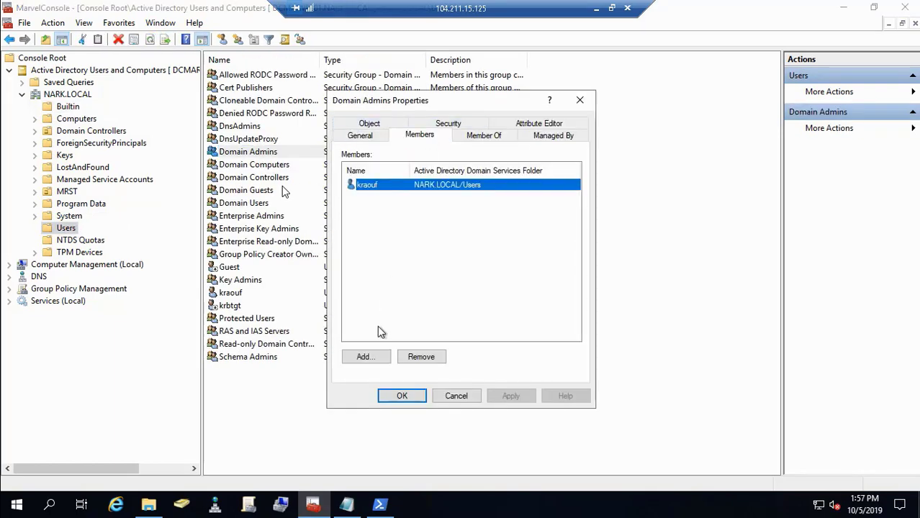
{"action": "left_click", "coordinate": [373, 356]}
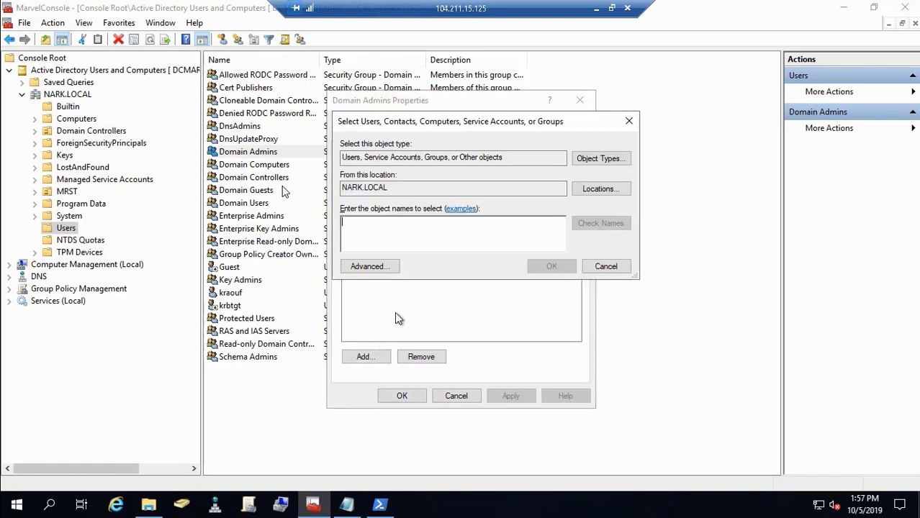
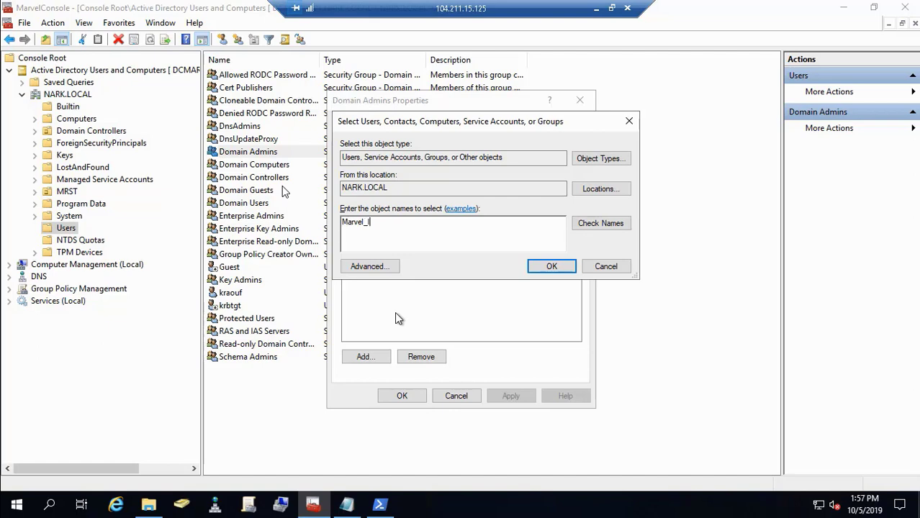
Step: Enter Marvel_IT, resolve it to the Marvel_IT group rather than Marvel_IT Tools, and confirm it
{"action": "type", "text": "T"}
{"action": "left_click", "coordinate": [614, 225]}
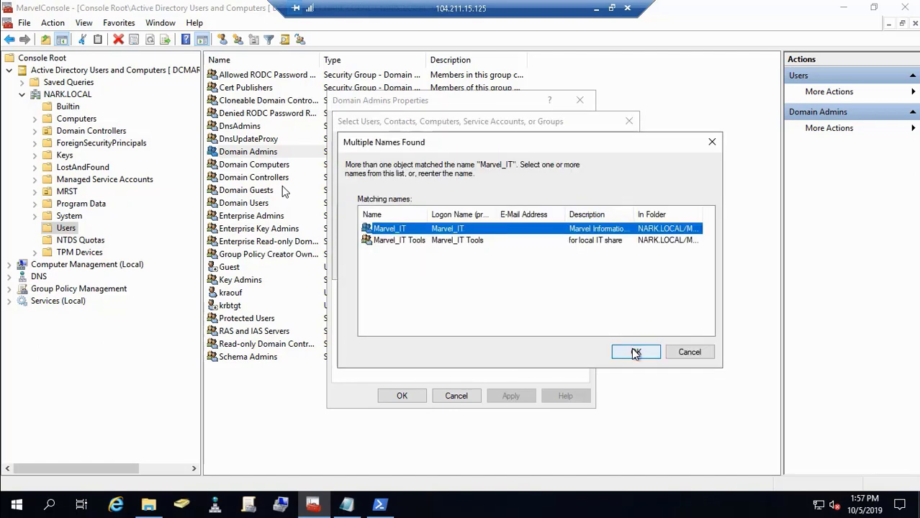
{"action": "left_click", "coordinate": [636, 351]}
{"action": "left_click", "coordinate": [551, 268]}
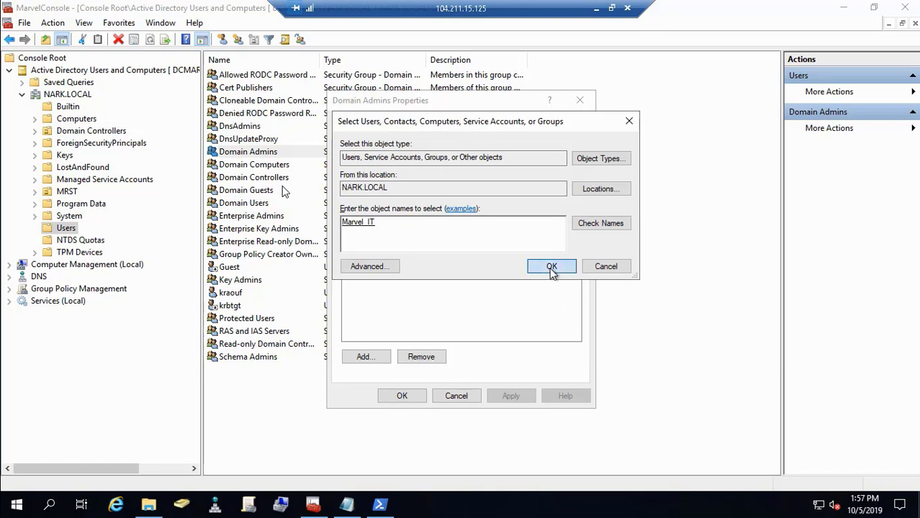
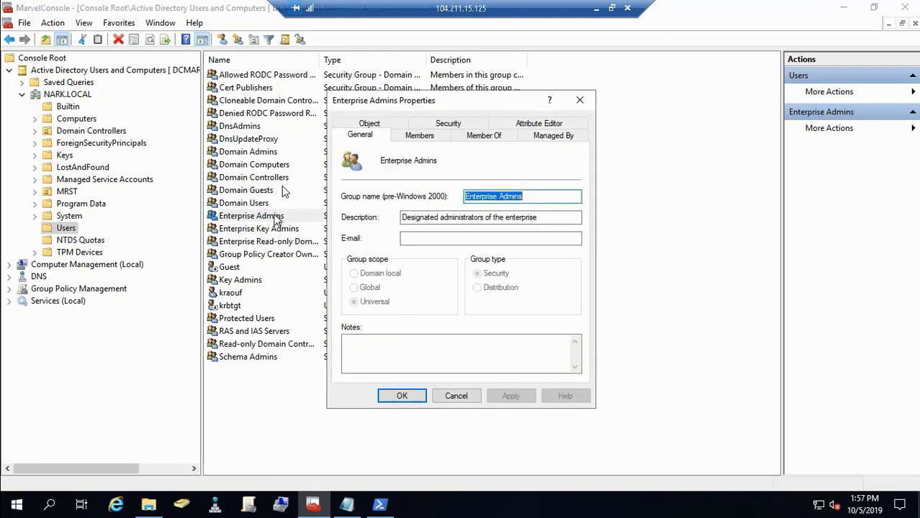
Step: View the Enterprise Admins members and begin adding a new member from NARK.LOCAL
{"action": "left_click", "coordinate": [420, 136]}
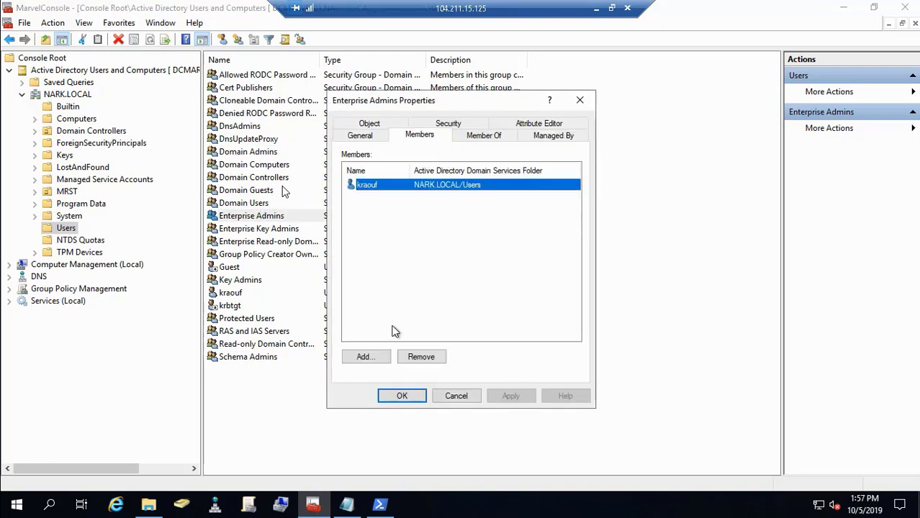
{"action": "left_click", "coordinate": [365, 357]}
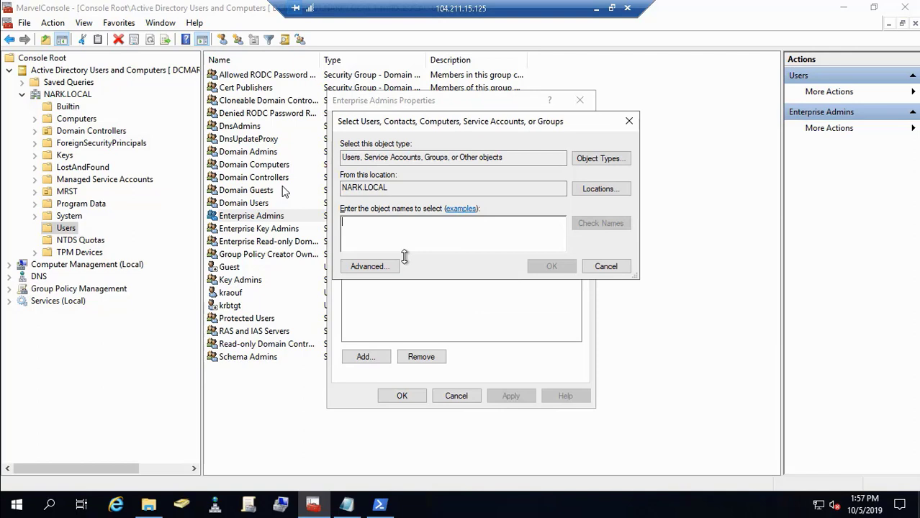
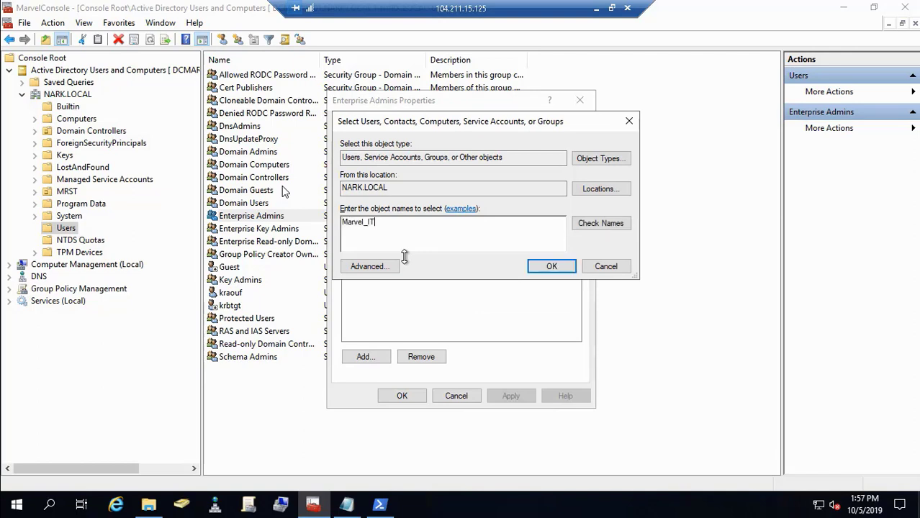
Step: Resolve the name to the Marvel_IT group, add it to Enterprise Admins, and apply the change
{"action": "left_click", "coordinate": [588, 224]}
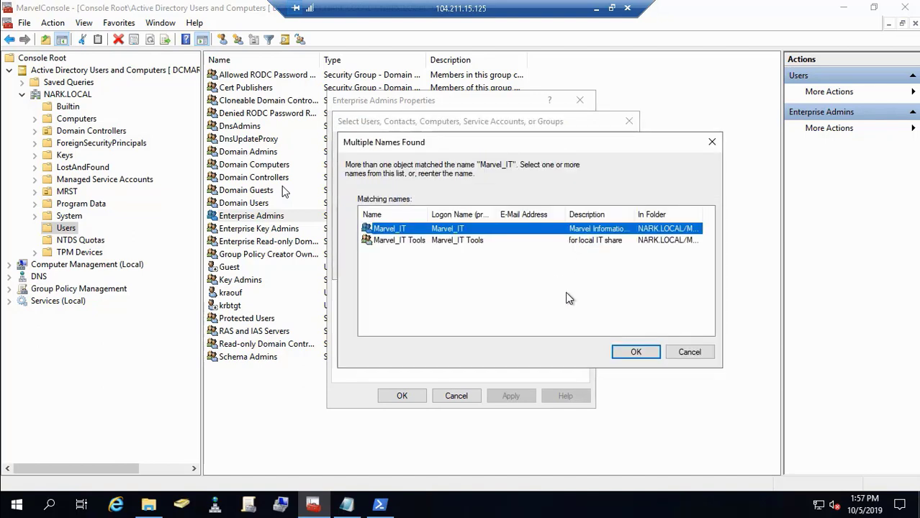
{"action": "left_click", "coordinate": [636, 354]}
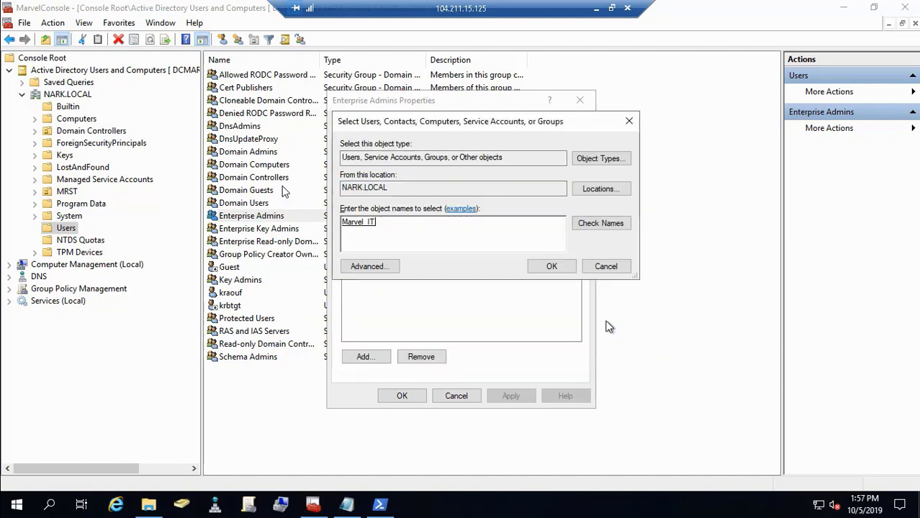
{"action": "left_click", "coordinate": [551, 267]}
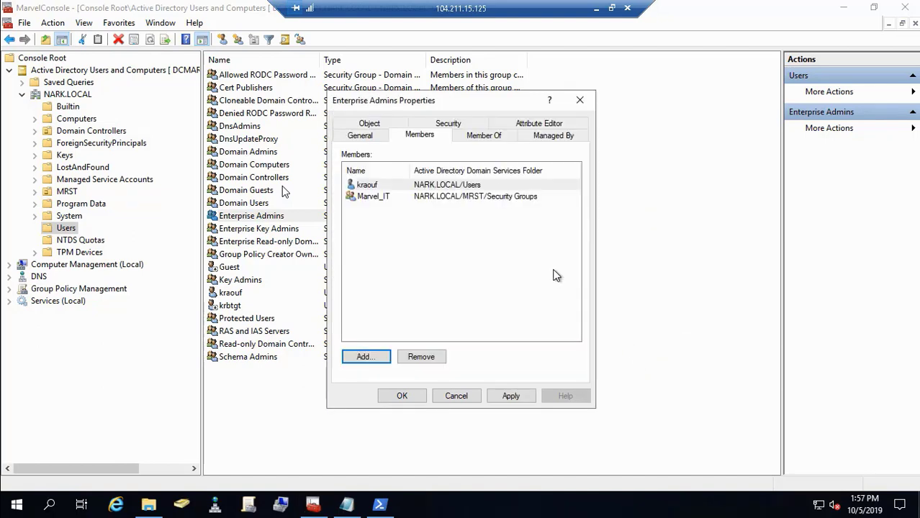
{"action": "left_click", "coordinate": [510, 396]}
{"action": "left_click", "coordinate": [413, 397]}
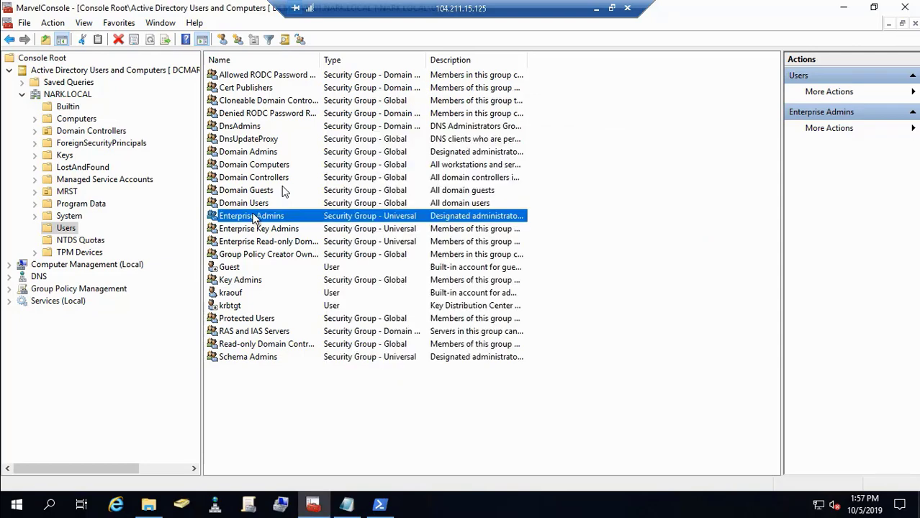
Step: Review the members of Enterprise Key Admins and Key Admins without changing them
{"action": "left_click", "coordinate": [257, 230]}
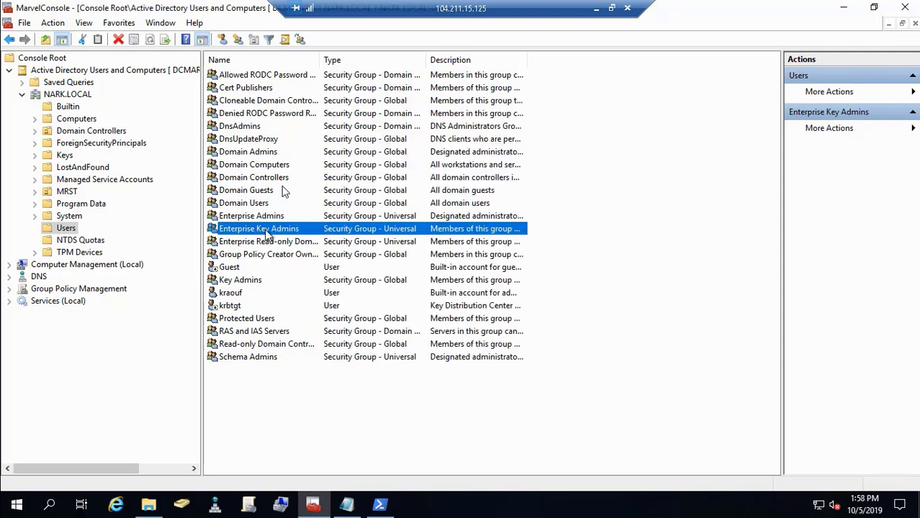
{"action": "double_click", "coordinate": [264, 234]}
{"action": "left_click", "coordinate": [435, 140]}
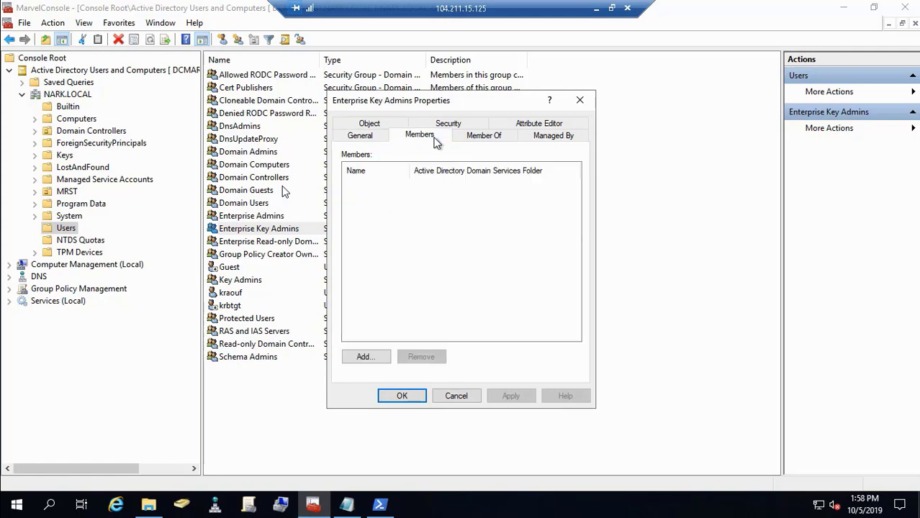
{"action": "left_click", "coordinate": [456, 397]}
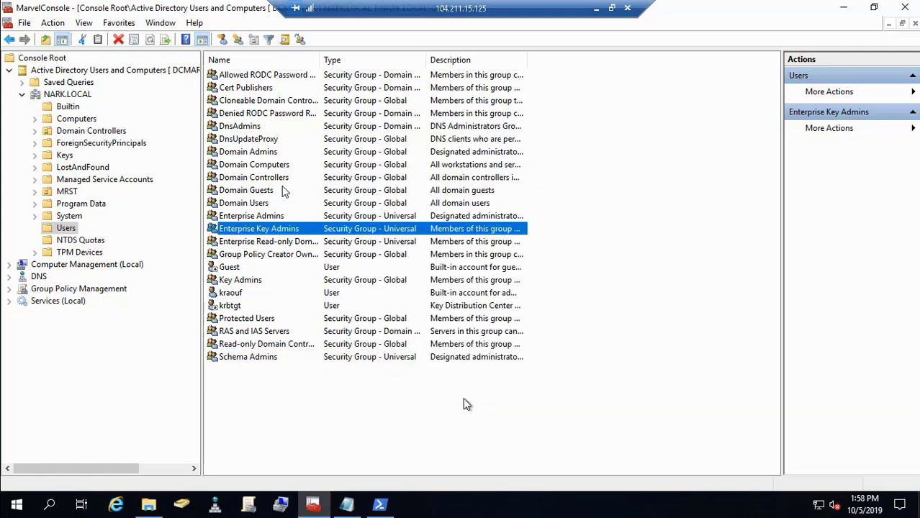
{"action": "left_click", "coordinate": [285, 242]}
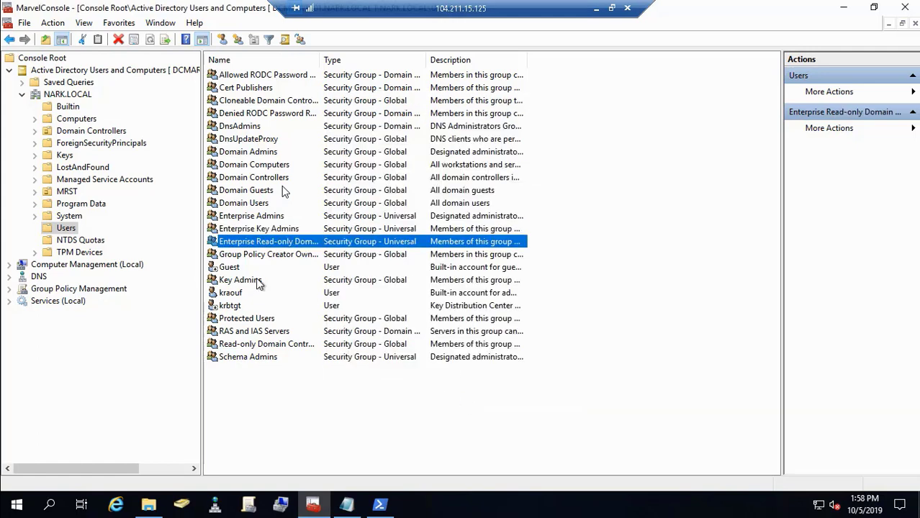
{"action": "left_click", "coordinate": [256, 281]}
{"action": "double_click", "coordinate": [257, 281]}
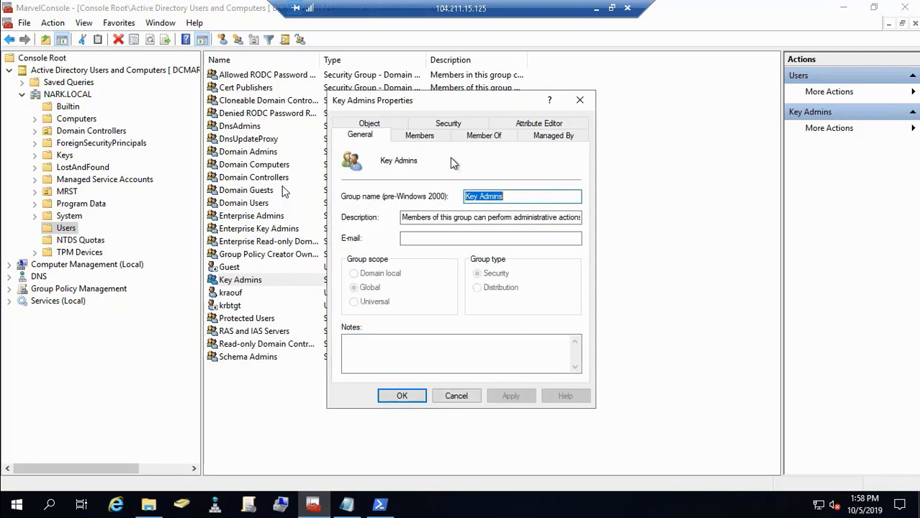
{"action": "left_click", "coordinate": [429, 137]}
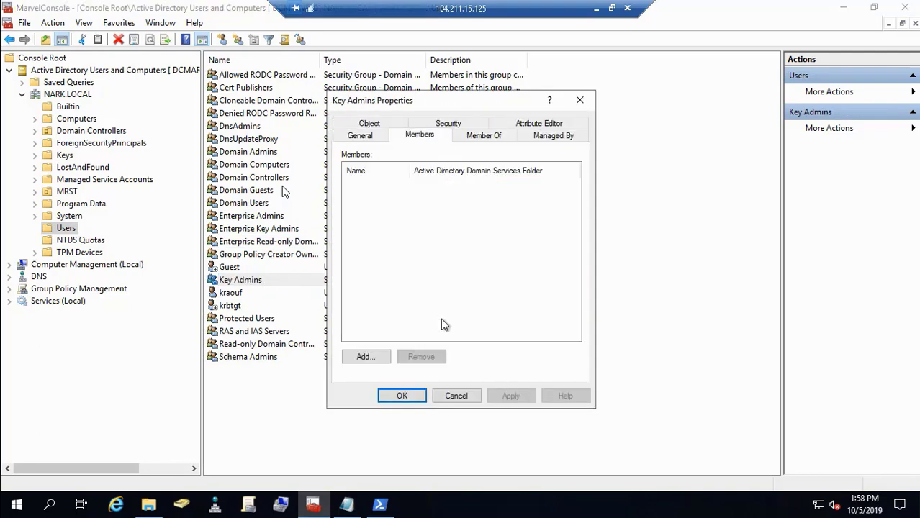
{"action": "left_click", "coordinate": [455, 399]}
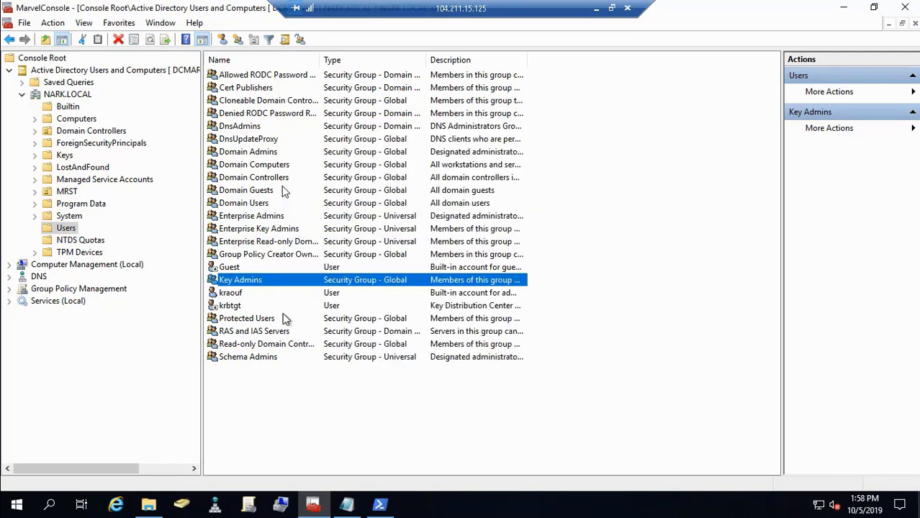
Step: Add Marvel_IT as a member of Schema Admins and apply the change
{"action": "double_click", "coordinate": [255, 356]}
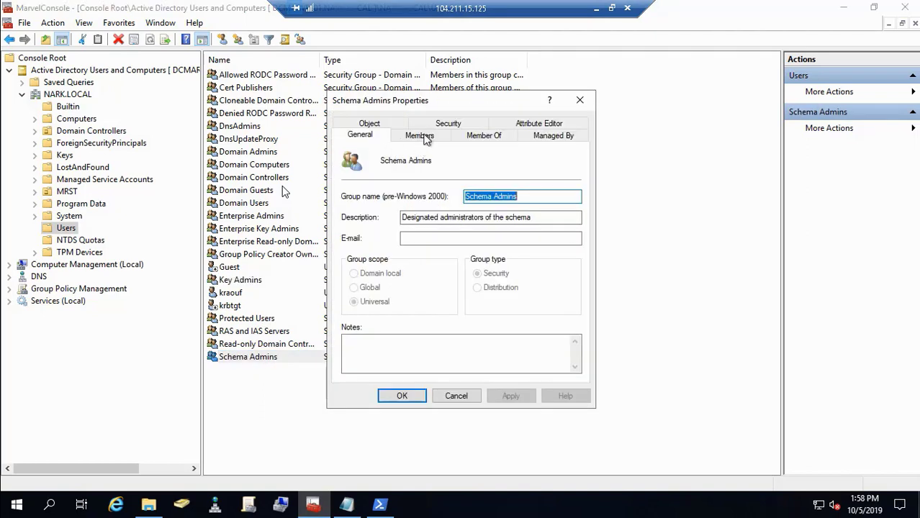
{"action": "left_click", "coordinate": [426, 136]}
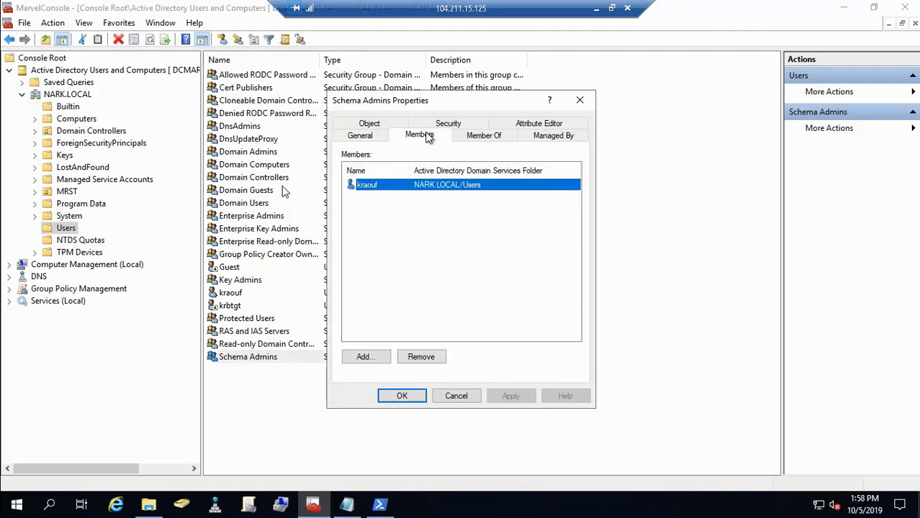
{"action": "left_click", "coordinate": [365, 356]}
{"action": "type", "text": "Ma"}
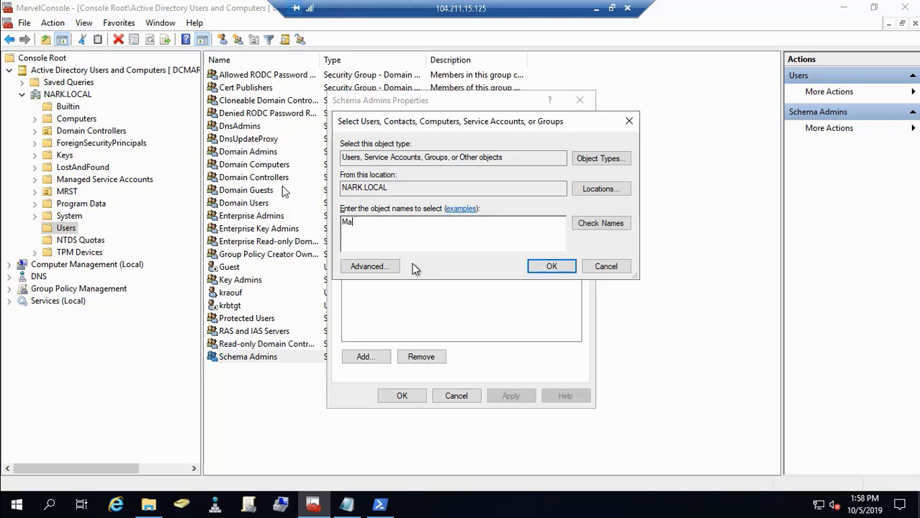
{"action": "type", "text": "rvel_IT"}
{"action": "left_click", "coordinate": [615, 225]}
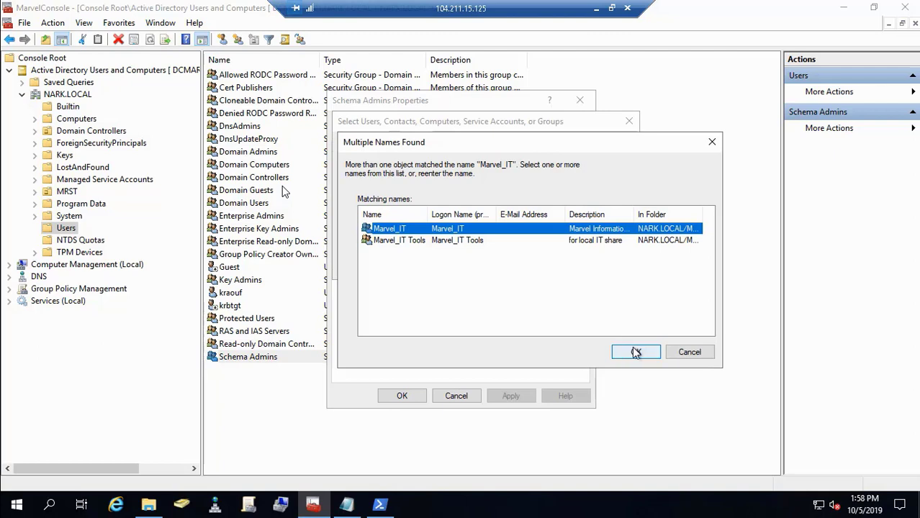
{"action": "left_click", "coordinate": [633, 351]}
{"action": "left_click", "coordinate": [558, 267]}
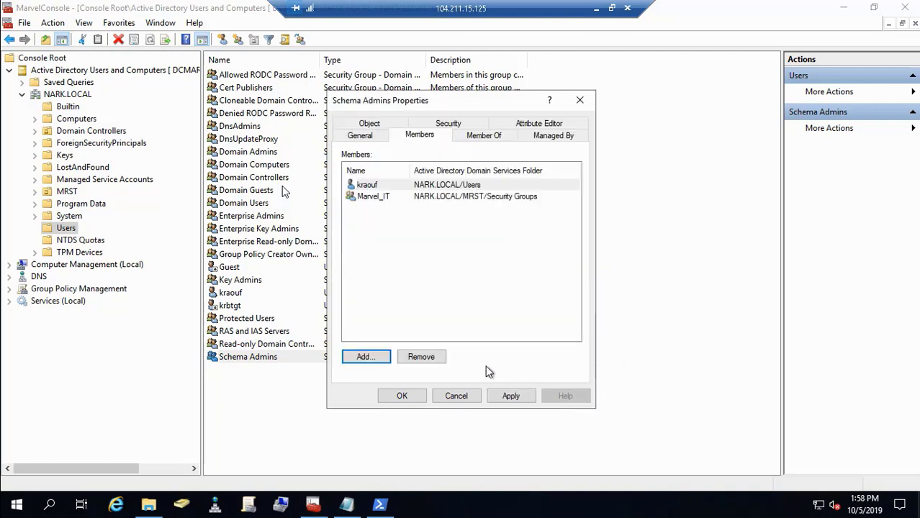
{"action": "left_click", "coordinate": [508, 396]}
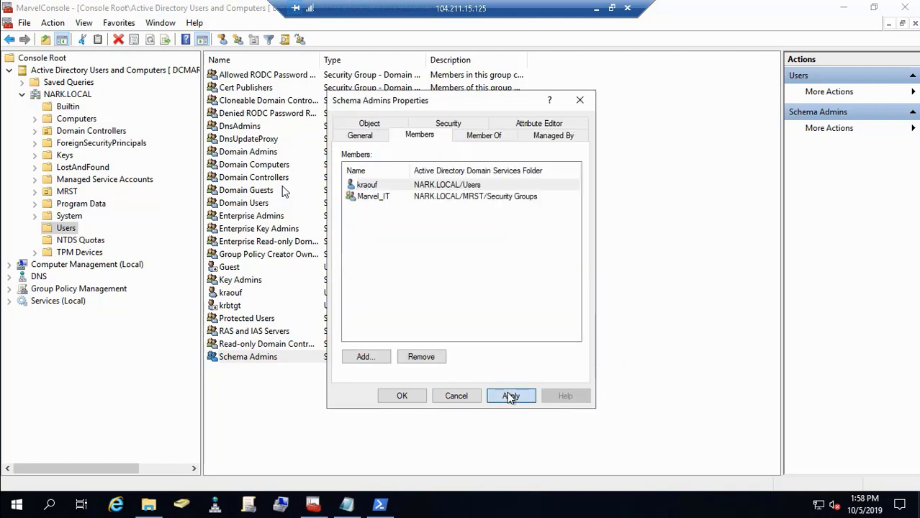
{"action": "left_click", "coordinate": [403, 396]}
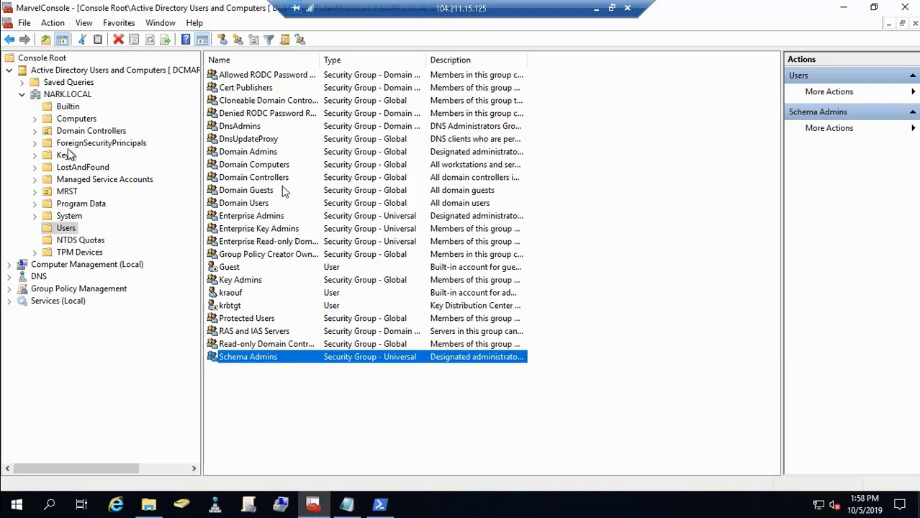
Step: In MRST Security Groups, open the Marvel_IT group's current members list
{"action": "left_click", "coordinate": [36, 192]}
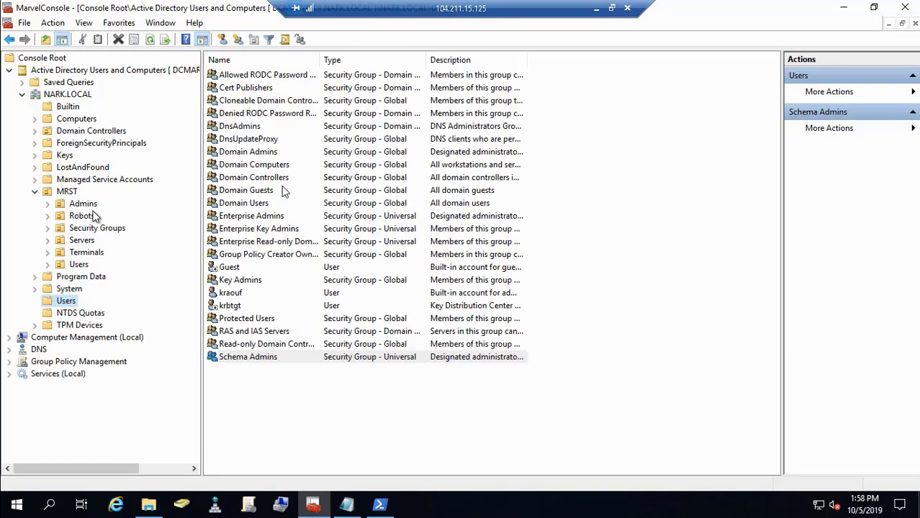
{"action": "left_click", "coordinate": [99, 229]}
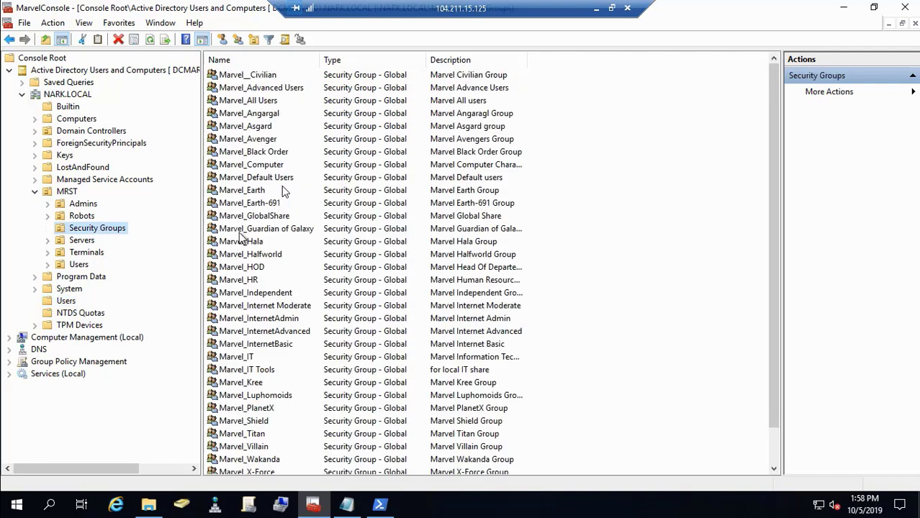
{"action": "left_click", "coordinate": [229, 242]}
{"action": "double_click", "coordinate": [245, 357]}
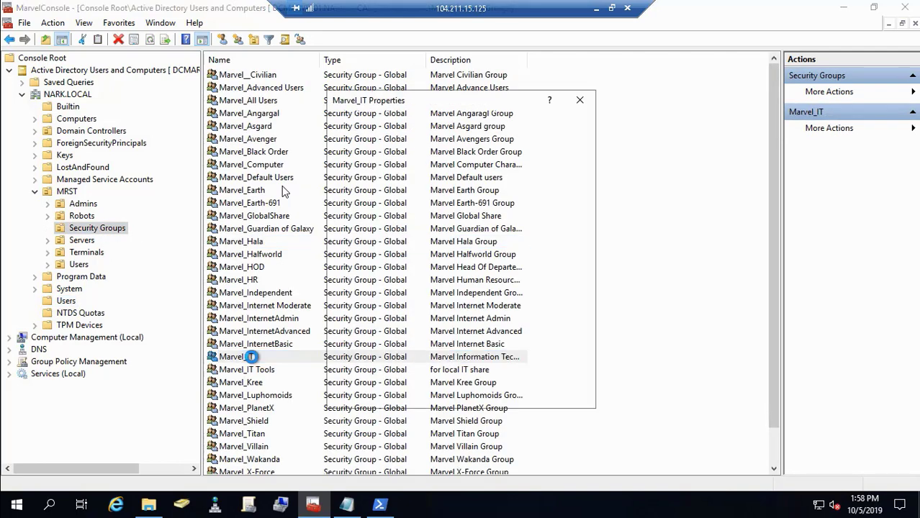
{"action": "left_click", "coordinate": [421, 136]}
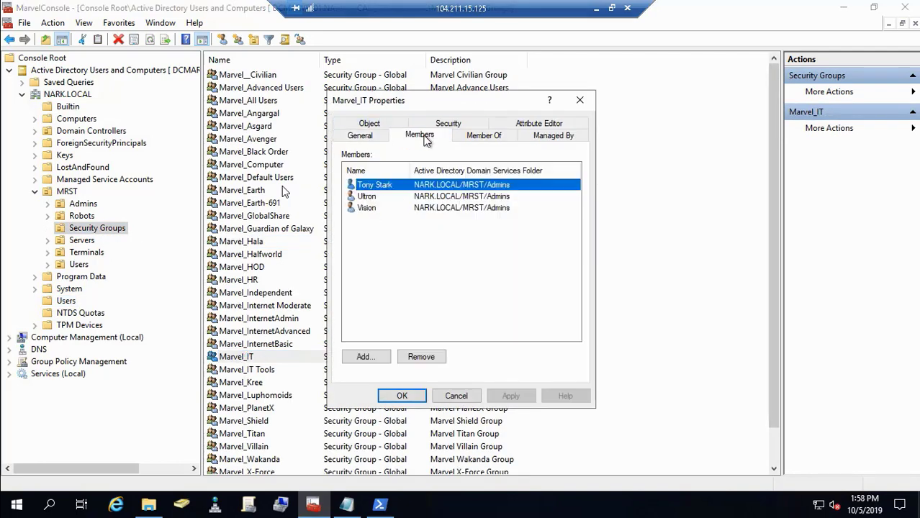
Step: Add the user account found by its partial name to Marvel_IT and apply the change
{"action": "left_click", "coordinate": [367, 358]}
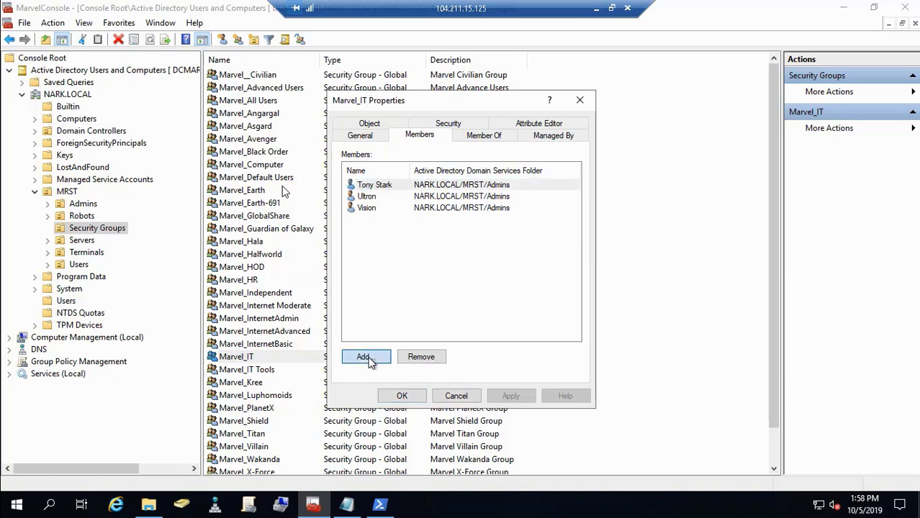
{"action": "type", "text": "kraouf1"}
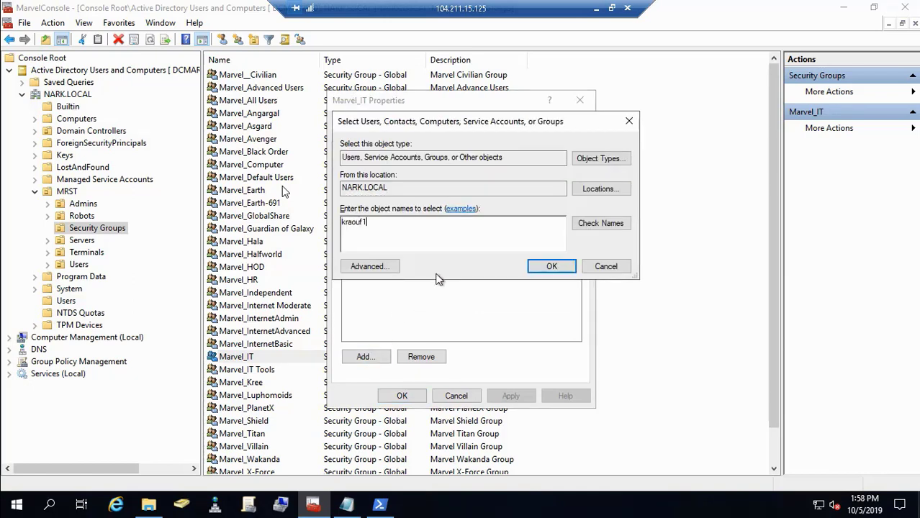
{"action": "left_click", "coordinate": [587, 222]}
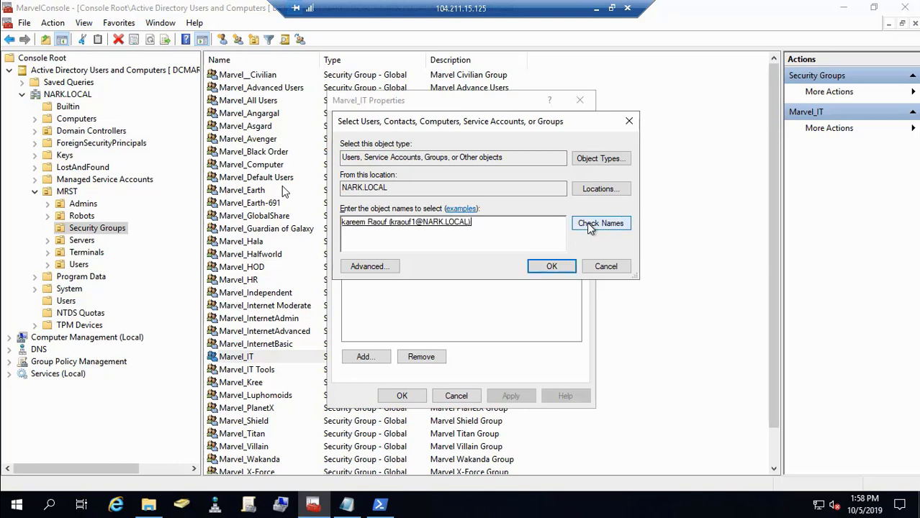
{"action": "left_click", "coordinate": [551, 267]}
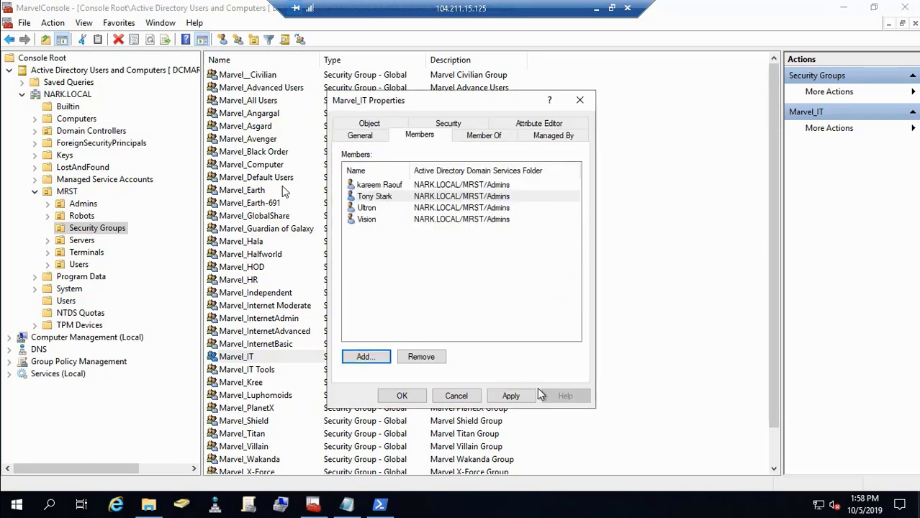
{"action": "left_click", "coordinate": [520, 394]}
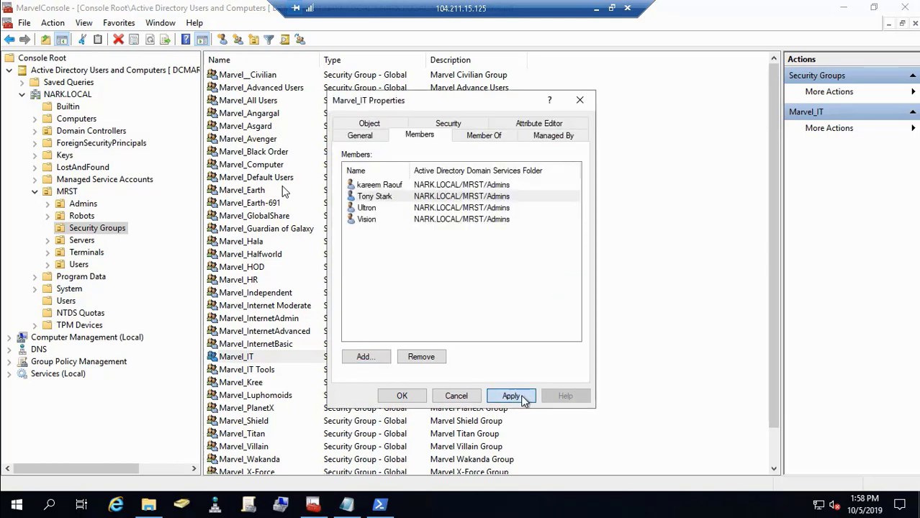
{"action": "left_click", "coordinate": [402, 396]}
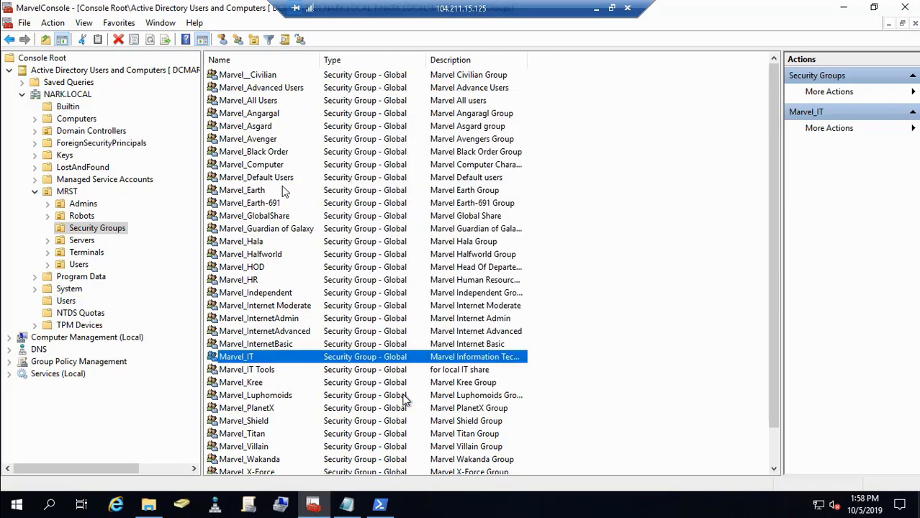
Step: Review the contents of MRST's Admins, Robots, Security Groups, Servers, Terminals and Users units
{"action": "left_click", "coordinate": [83, 206]}
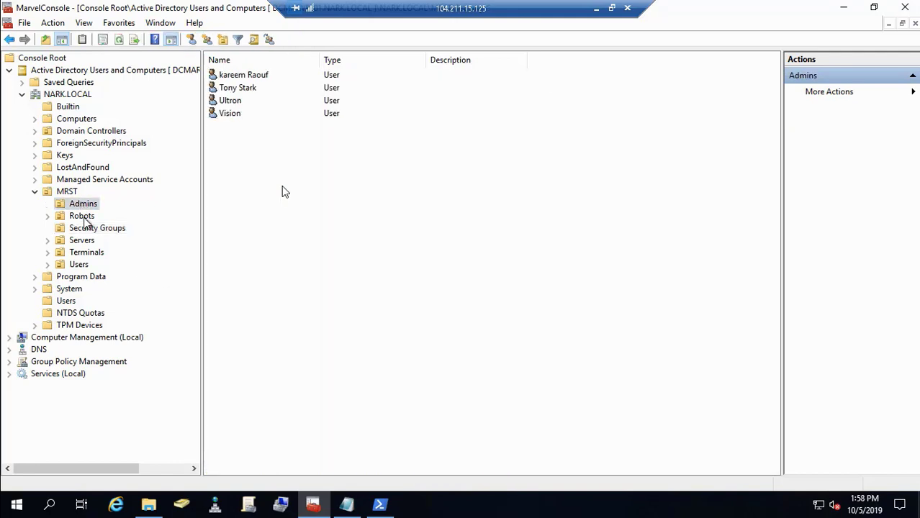
{"action": "left_click", "coordinate": [82, 217]}
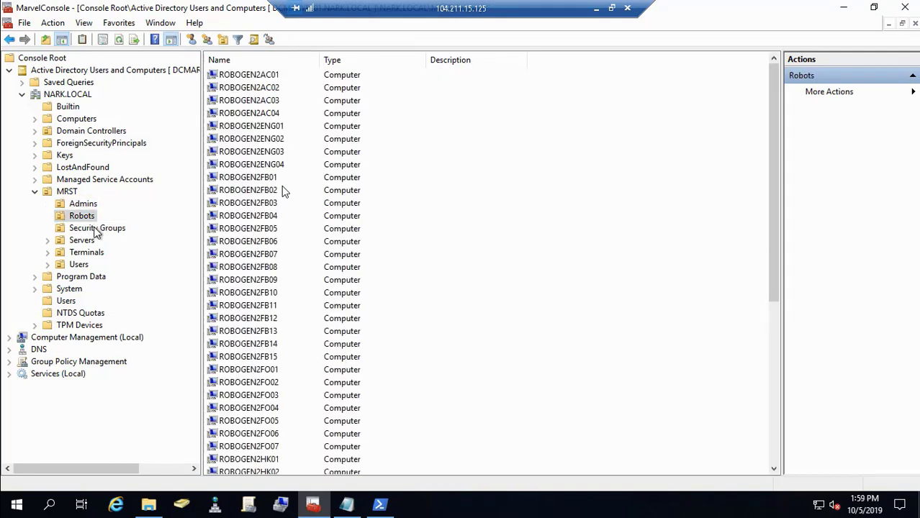
{"action": "left_click", "coordinate": [96, 229]}
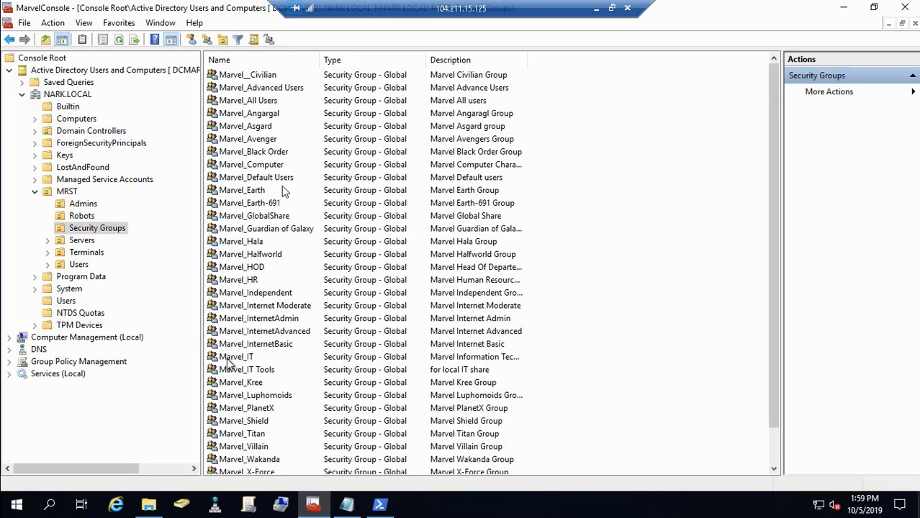
{"action": "left_click", "coordinate": [83, 242]}
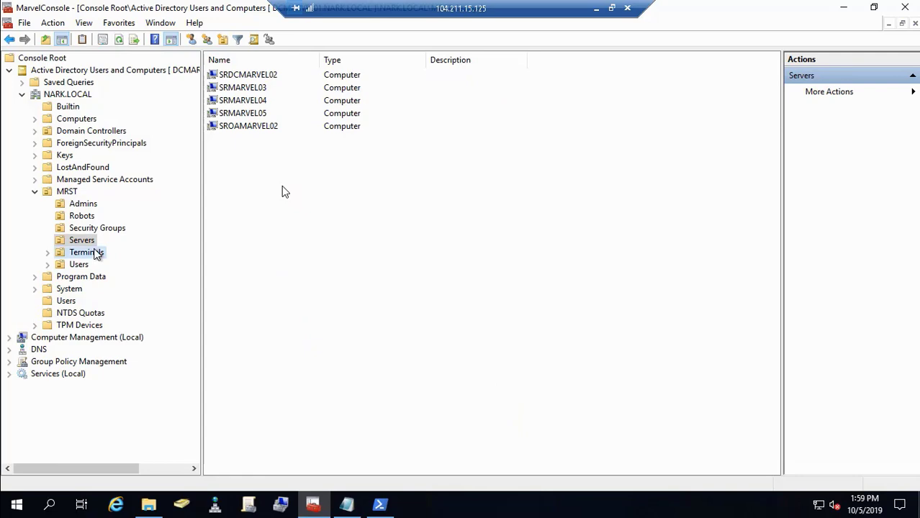
{"action": "left_click", "coordinate": [87, 252]}
{"action": "left_click", "coordinate": [78, 265]}
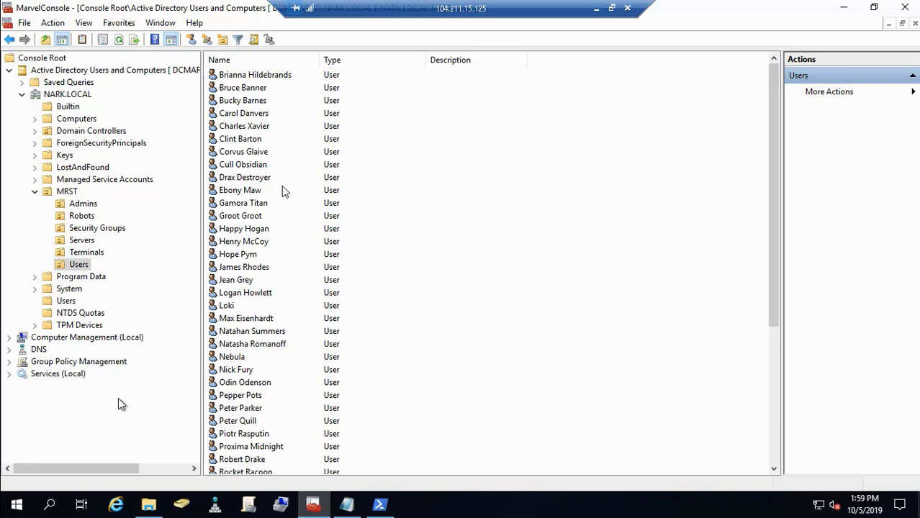
{"action": "left_click", "coordinate": [165, 470]}
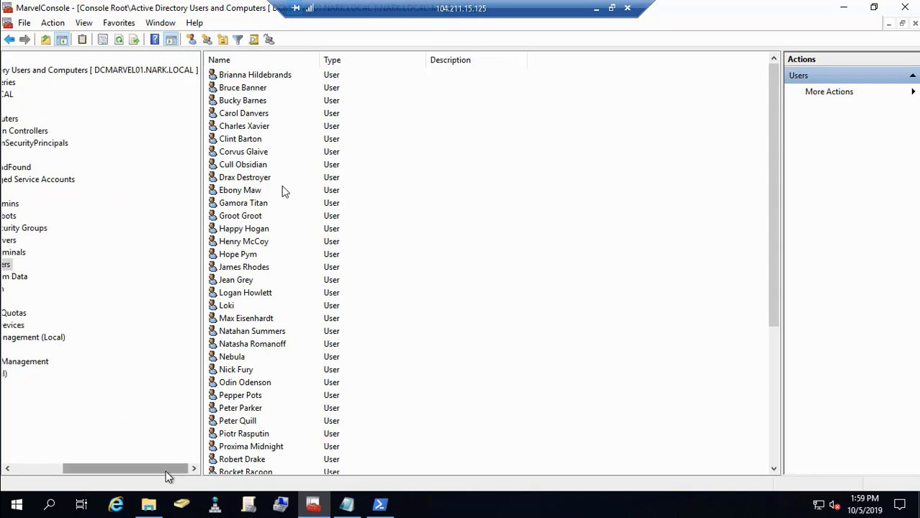
{"action": "left_click", "coordinate": [45, 468]}
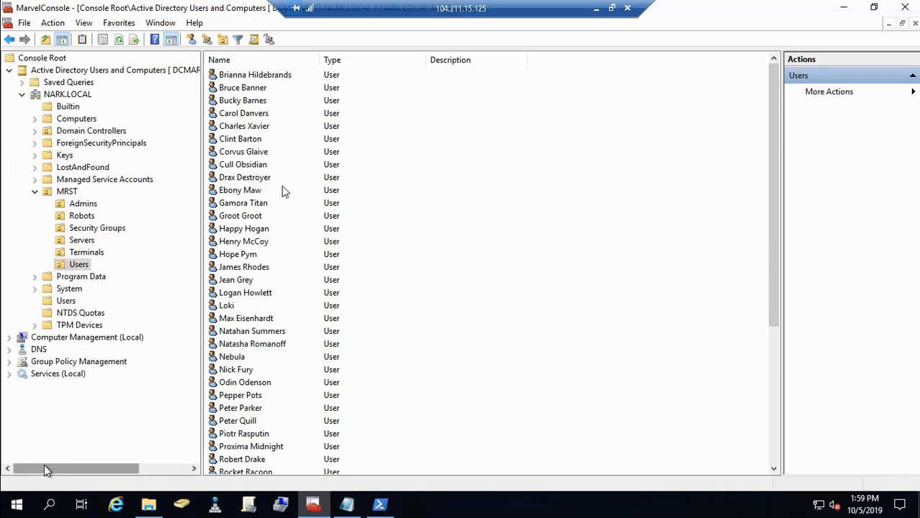
Step: Expand Group Policy Management down to NARK.LOCAL's Group Policy Objects, then minimize MarvelConsole
{"action": "left_click", "coordinate": [22, 95]}
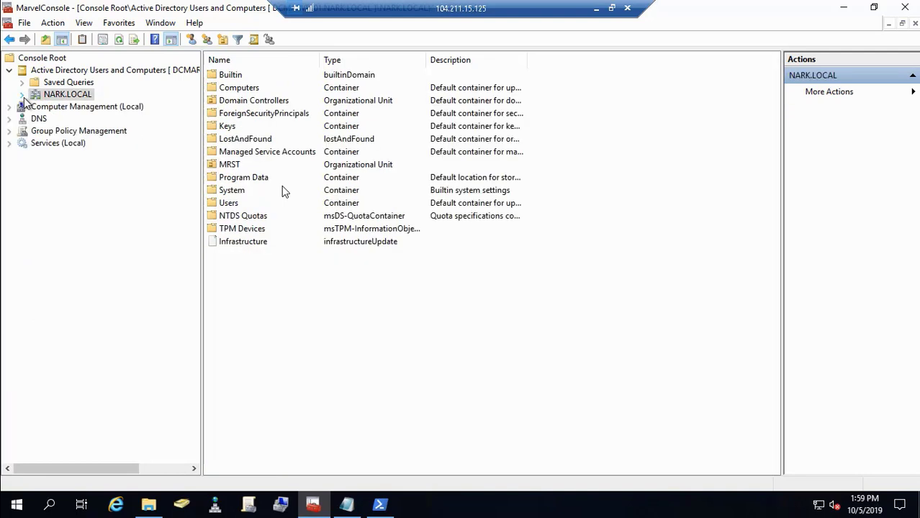
{"action": "left_click", "coordinate": [9, 132]}
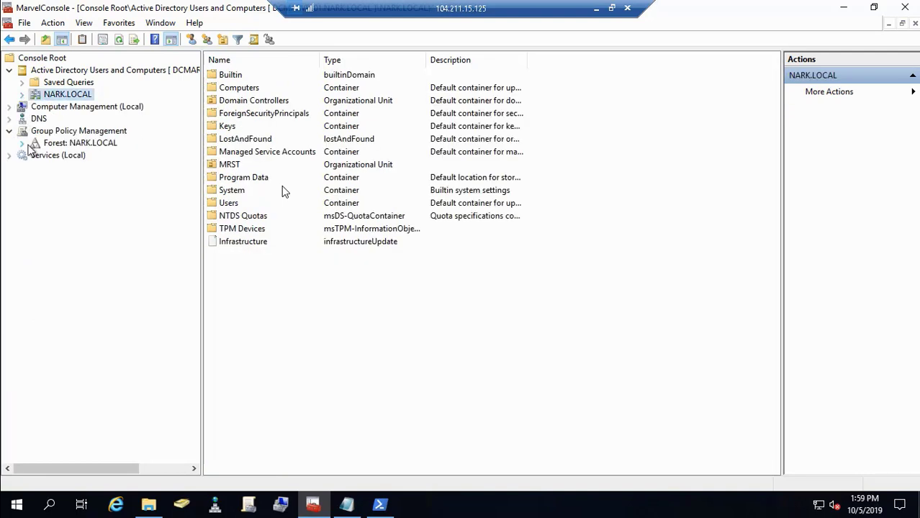
{"action": "left_click", "coordinate": [22, 143]}
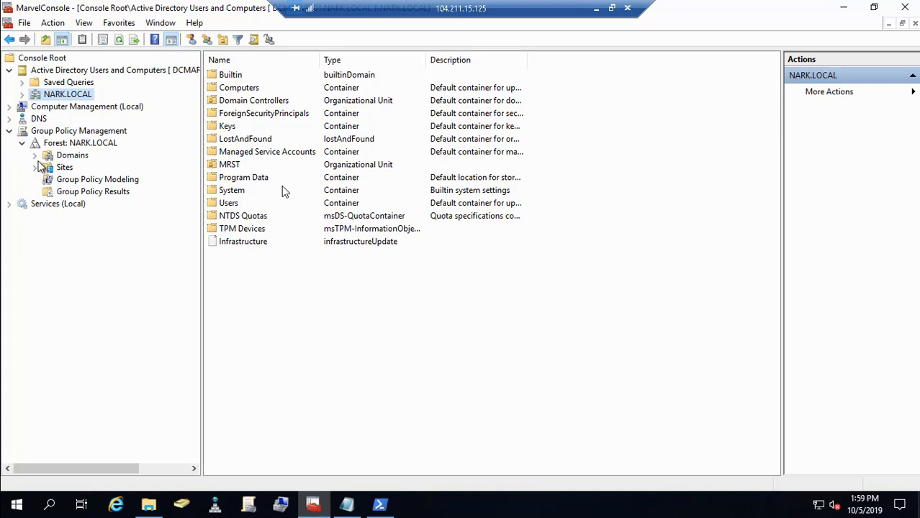
{"action": "left_click", "coordinate": [35, 156]}
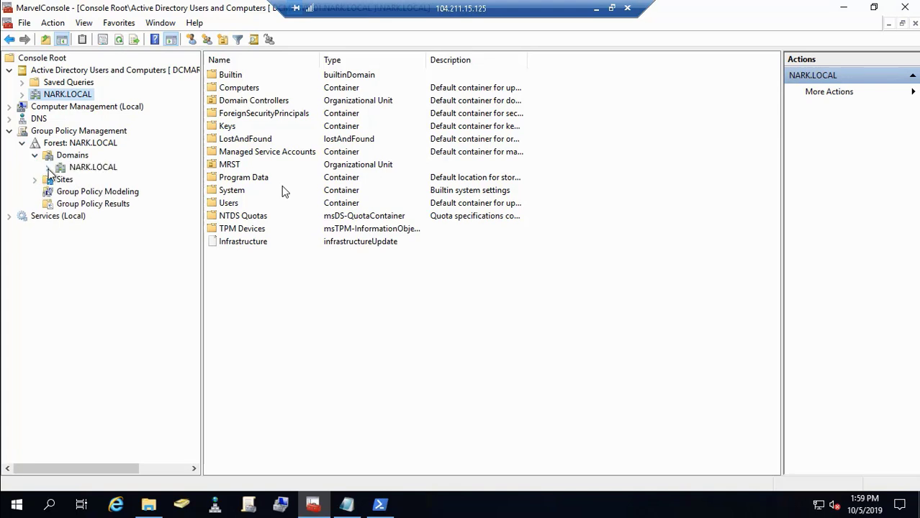
{"action": "left_click", "coordinate": [47, 168]}
{"action": "left_click", "coordinate": [60, 216]}
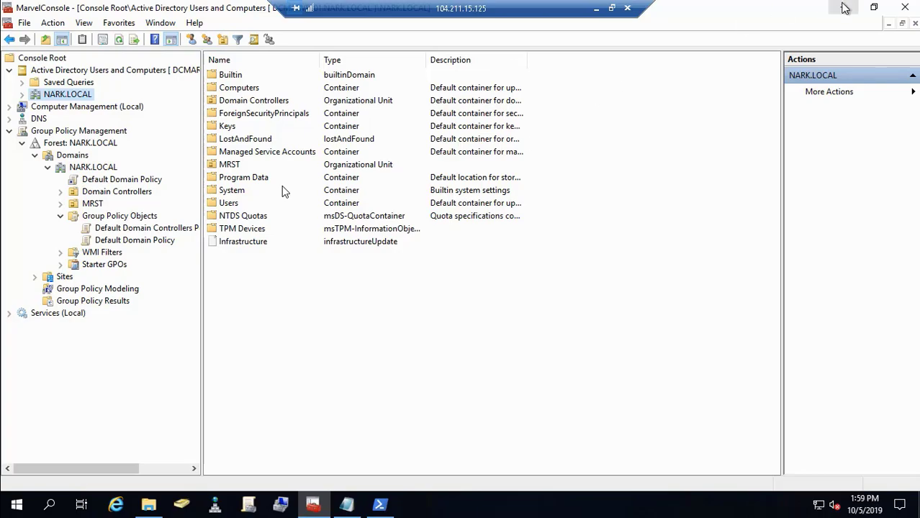
{"action": "left_click", "coordinate": [845, 7]}
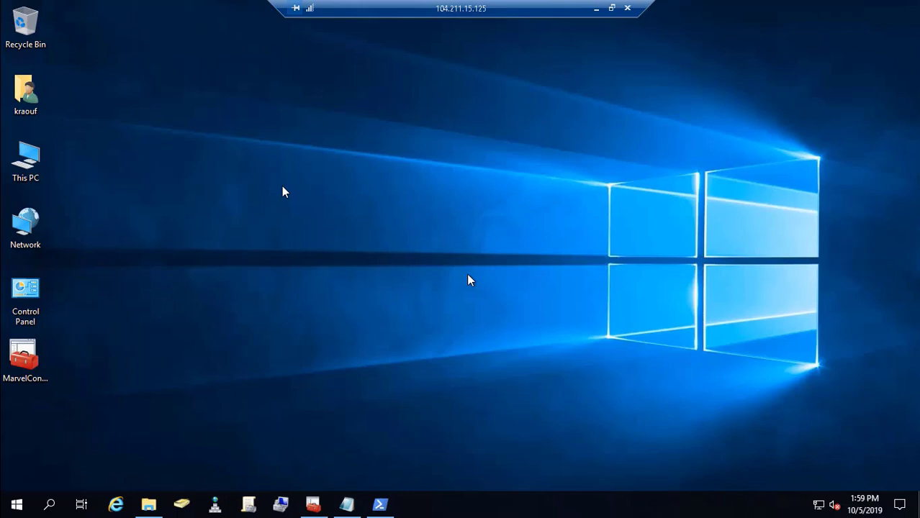
Step: Browse in File Explorer to D:\MarvelDomain\Backgrounds and Scripts, showing its 18 items
{"action": "key", "text": "super+e"}
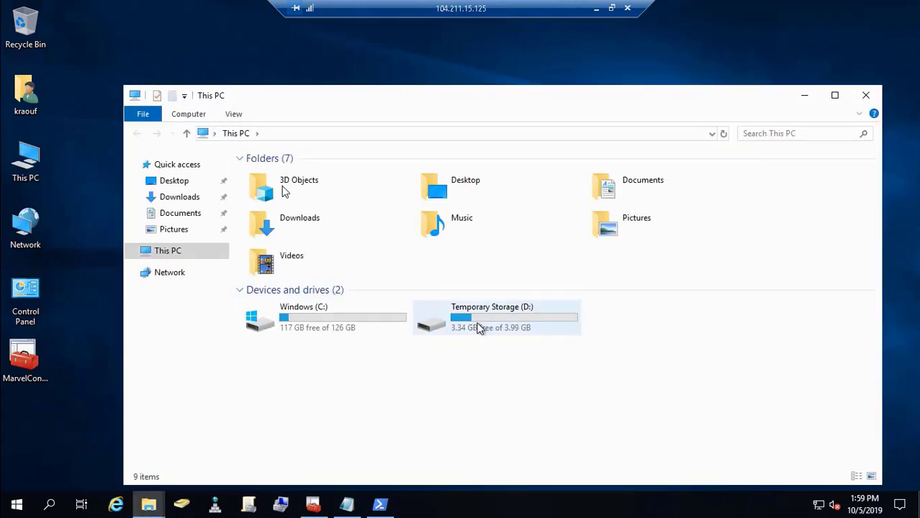
{"action": "double_click", "coordinate": [478, 327]}
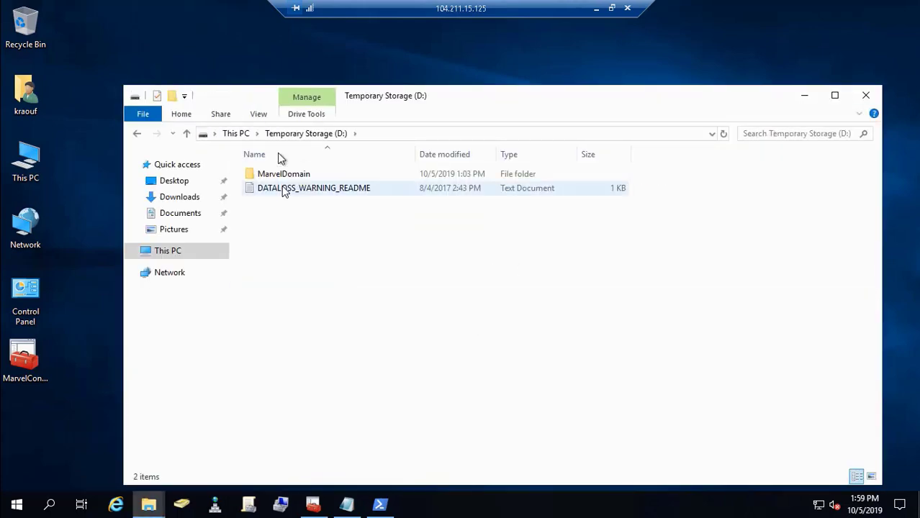
{"action": "double_click", "coordinate": [282, 175]}
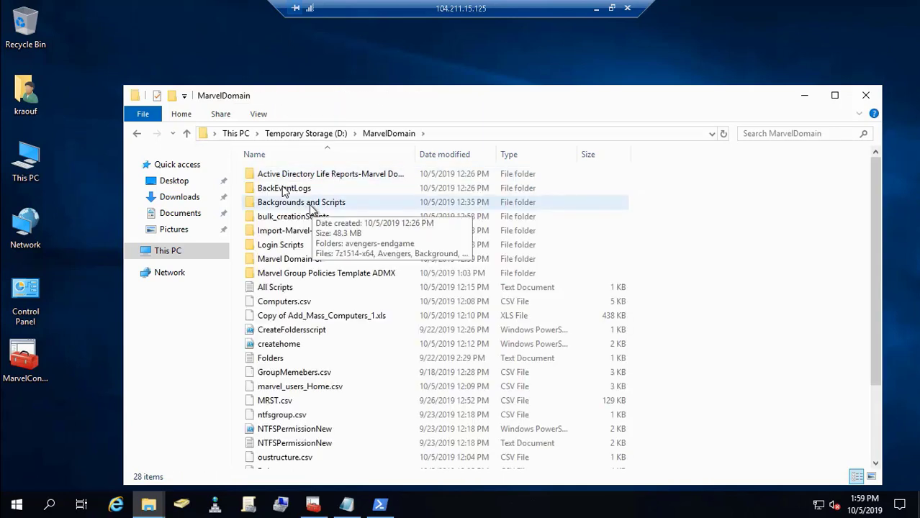
{"action": "double_click", "coordinate": [311, 206]}
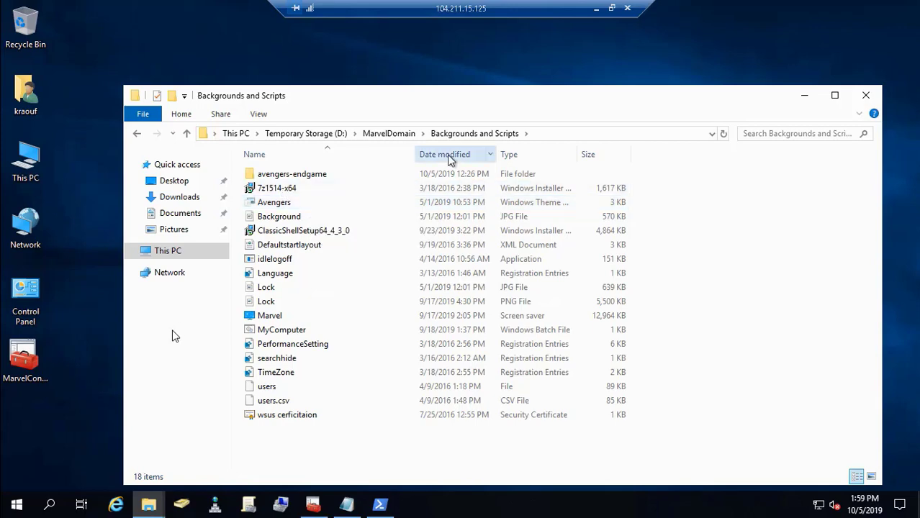
{"action": "mouse_move", "coordinate": [119, 490]}
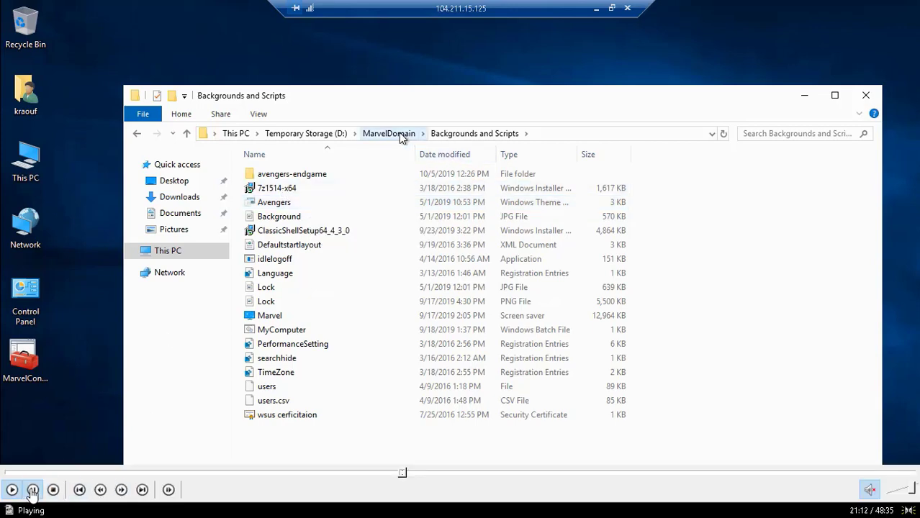
Step: Switch to the DC Comics Scripts and Doc MDT folder and view MyComputerBat Process.jpg
{"action": "double_click", "coordinate": [335, 140]}
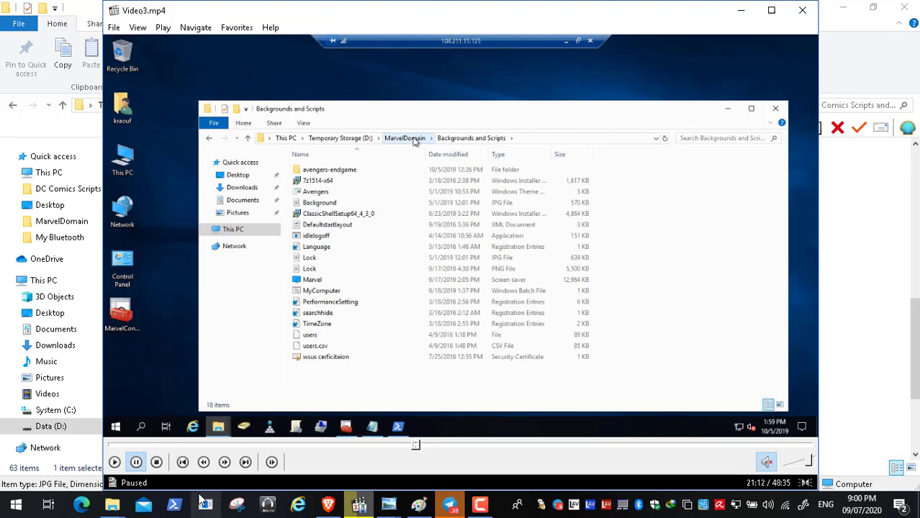
{"action": "left_click", "coordinate": [111, 506]}
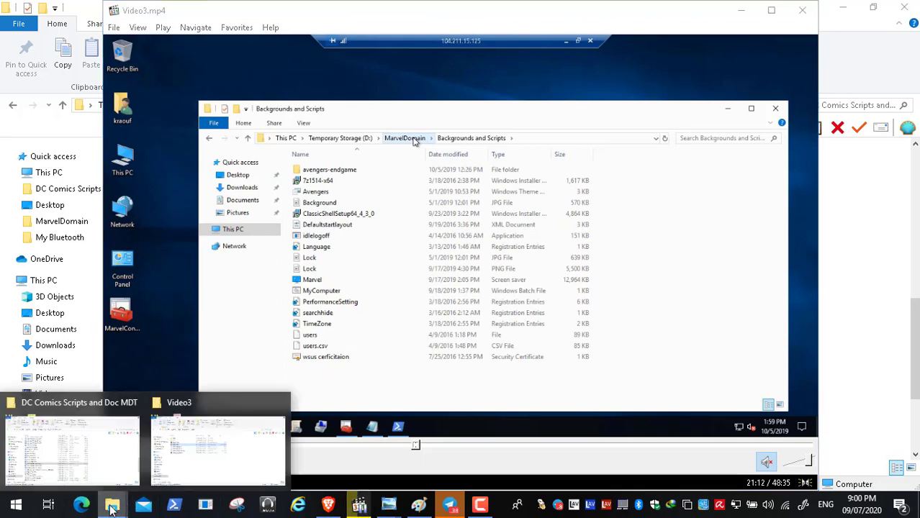
{"action": "left_click", "coordinate": [93, 446]}
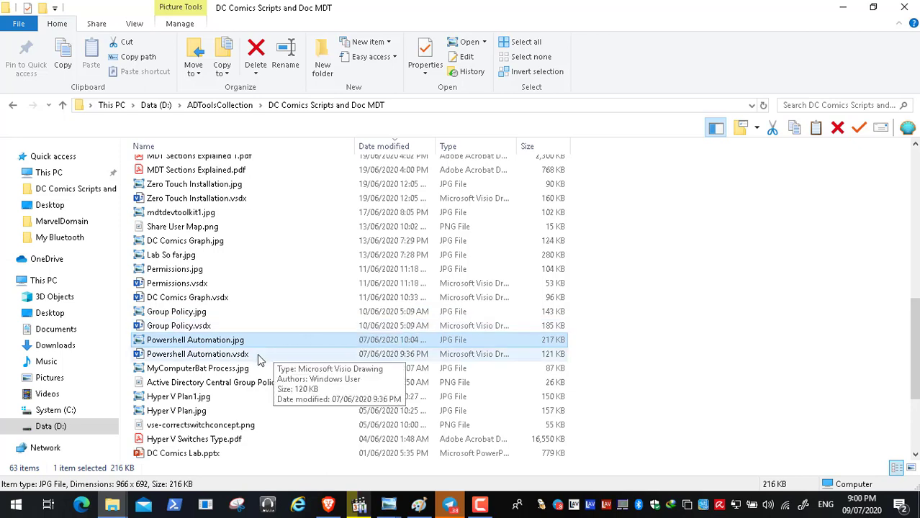
{"action": "left_click", "coordinate": [220, 371]}
{"action": "double_click", "coordinate": [220, 369]}
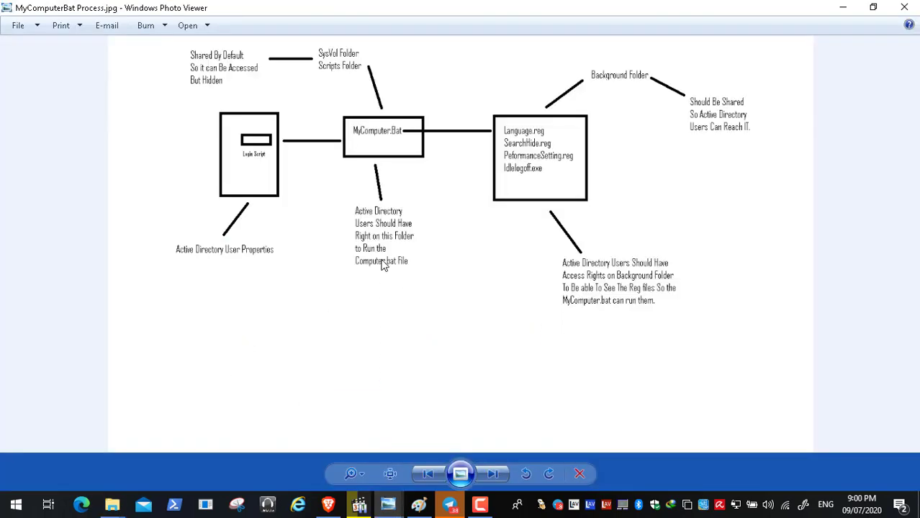
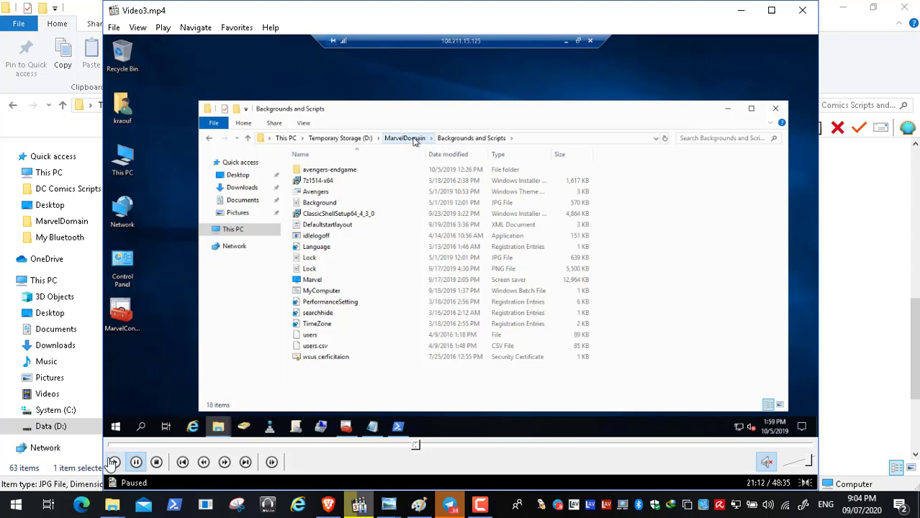
Step: Copy the Backgrounds and Scripts folder from D:\MarvelDomain and close File Explorer
{"action": "left_click", "coordinate": [115, 462]}
{"action": "double_click", "coordinate": [286, 238]}
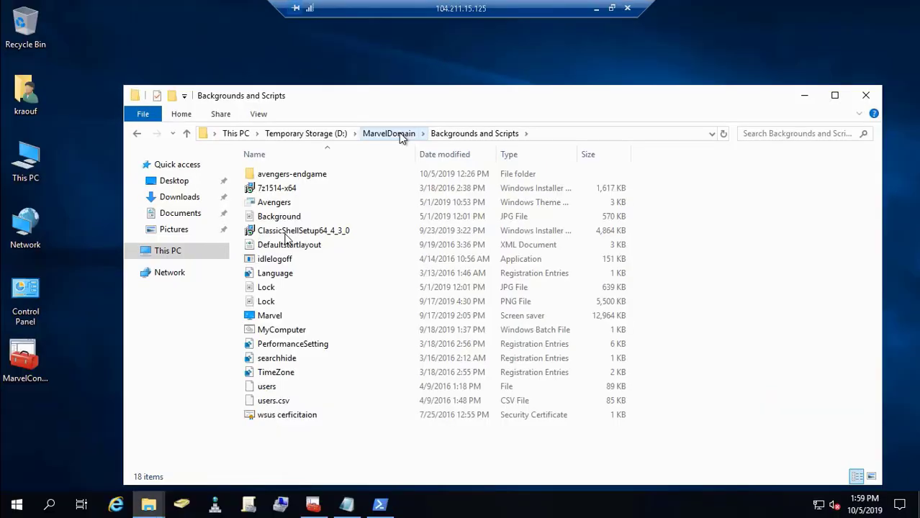
{"action": "left_click", "coordinate": [400, 135]}
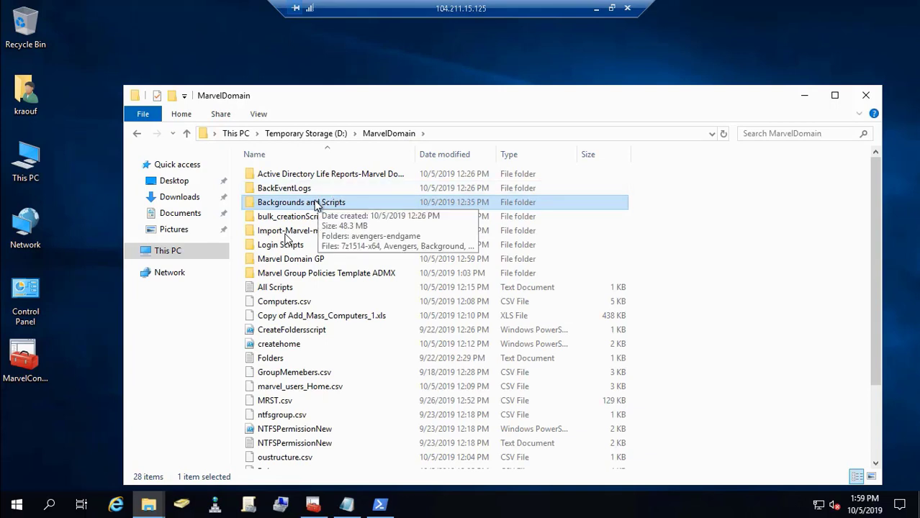
{"action": "right_click", "coordinate": [315, 203]}
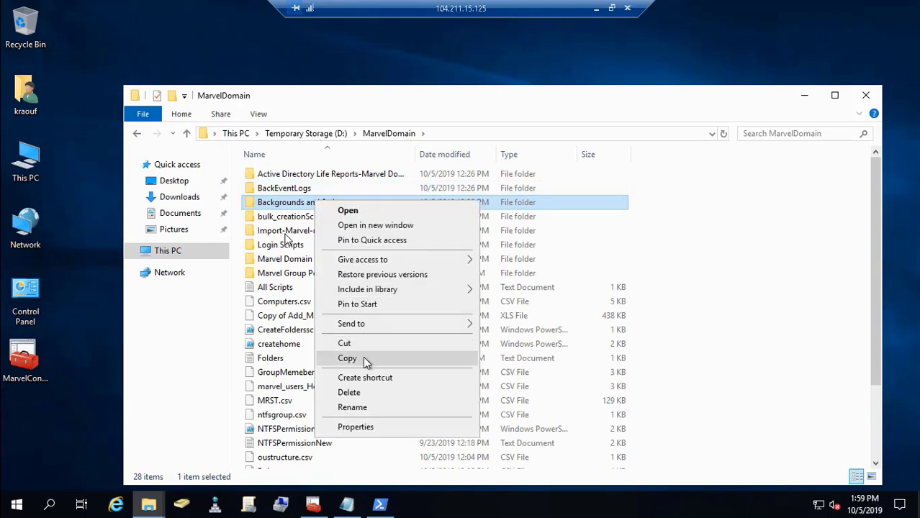
{"action": "left_click", "coordinate": [362, 357]}
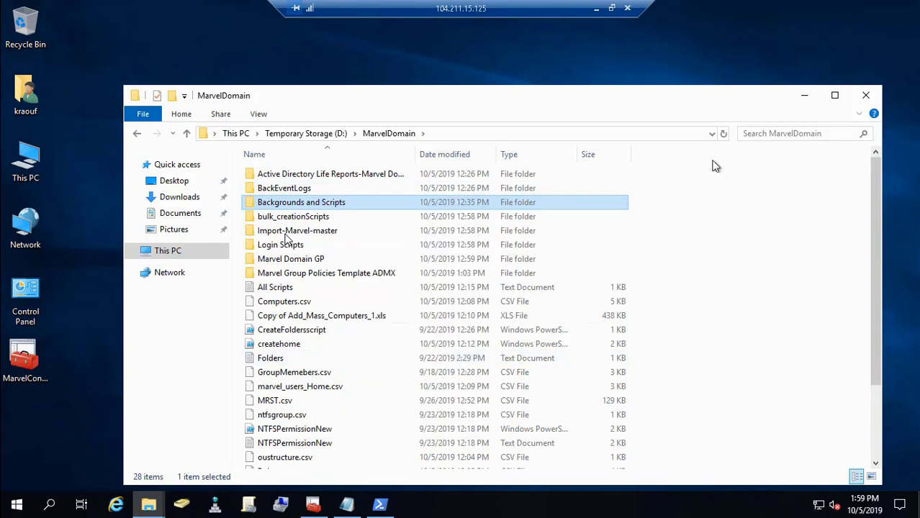
{"action": "left_click", "coordinate": [871, 100]}
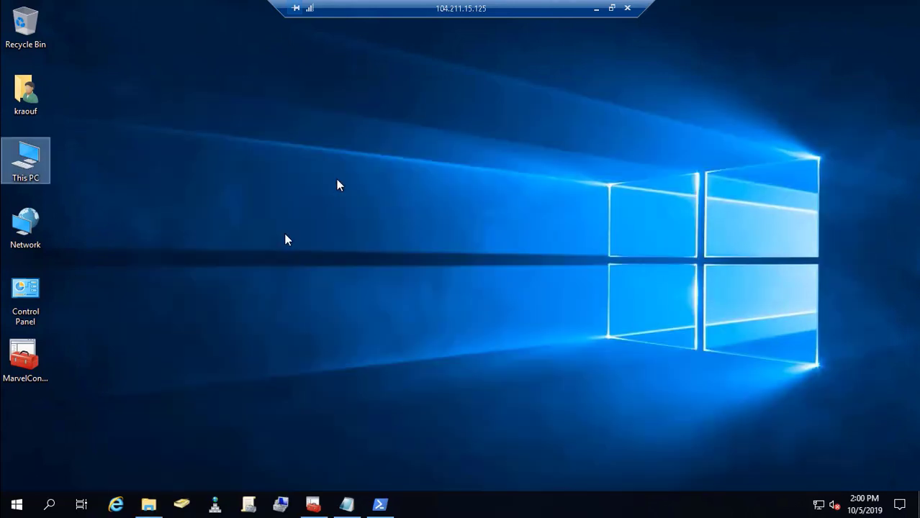
Step: Paste the copied folder onto the desktop and rename it from 'Backgrounds and Scripts' to 'Backgrounds'
{"action": "right_click", "coordinate": [181, 91]}
{"action": "left_click", "coordinate": [214, 146]}
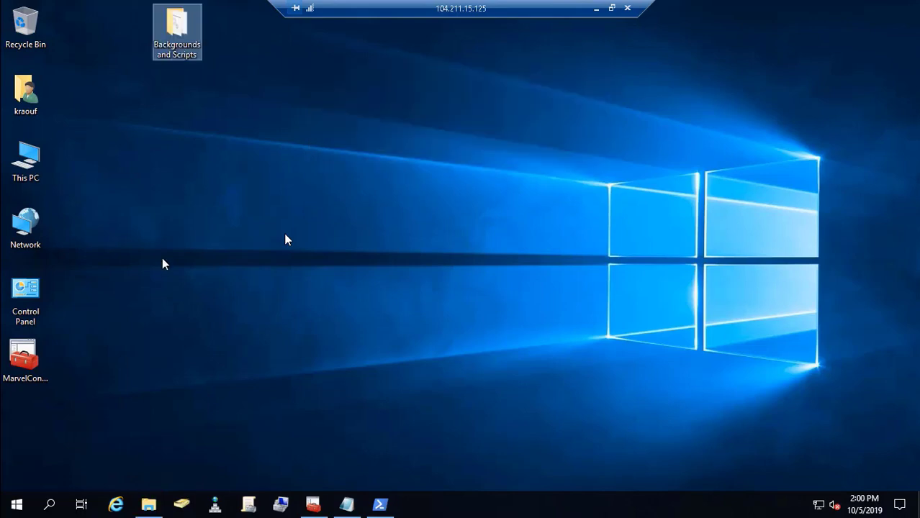
{"action": "right_click", "coordinate": [175, 31]}
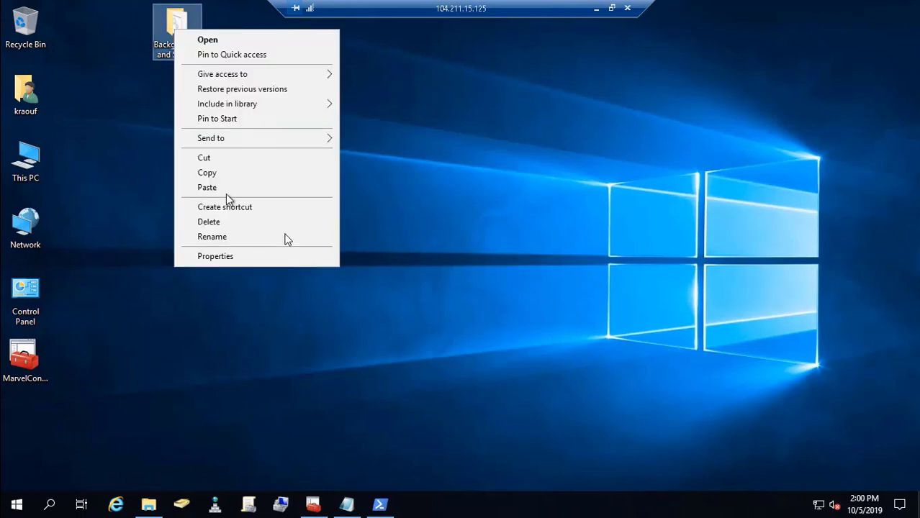
{"action": "left_click", "coordinate": [287, 239]}
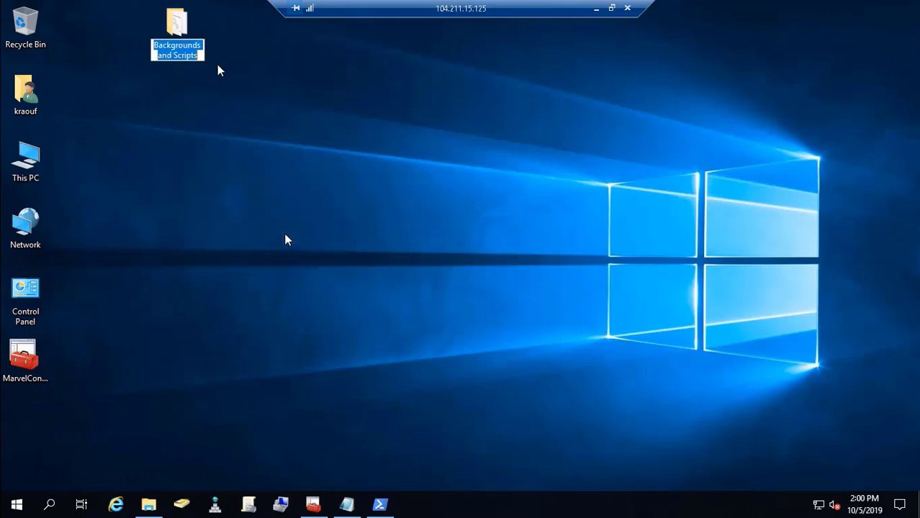
{"action": "key", "text": "End"}
{"action": "key", "text": "BackSpace"}
{"action": "key", "text": "BackSpace"}
{"action": "key", "text": "BackSpace"}
{"action": "key", "text": "BackSpace"}
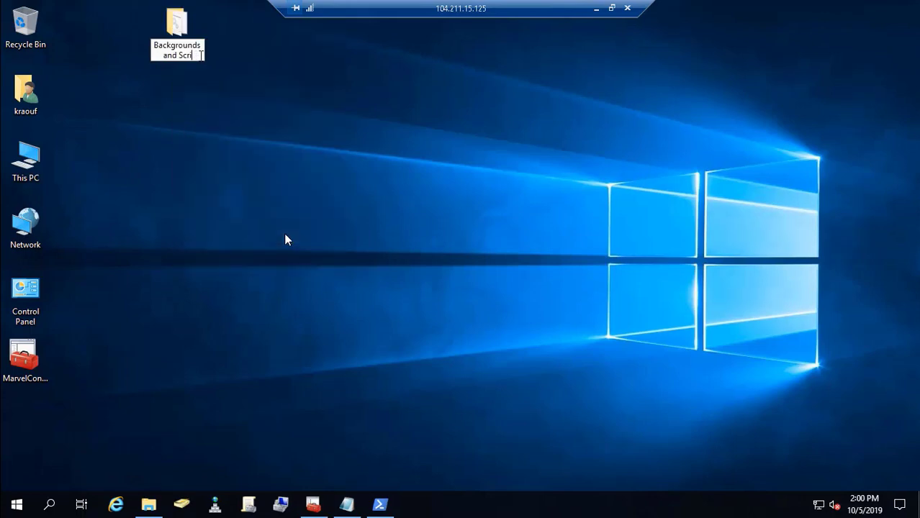
{"action": "key", "text": "BackSpace"}
{"action": "key", "text": "BackSpace"}
{"action": "key", "text": "BackSpace"}
{"action": "key", "text": "BackSpace"}
{"action": "key", "text": "BackSpace"}
{"action": "key", "text": "BackSpace"}
{"action": "key", "text": "BackSpace"}
{"action": "key", "text": "BackSpace"}
{"action": "key", "text": "BackSpace"}
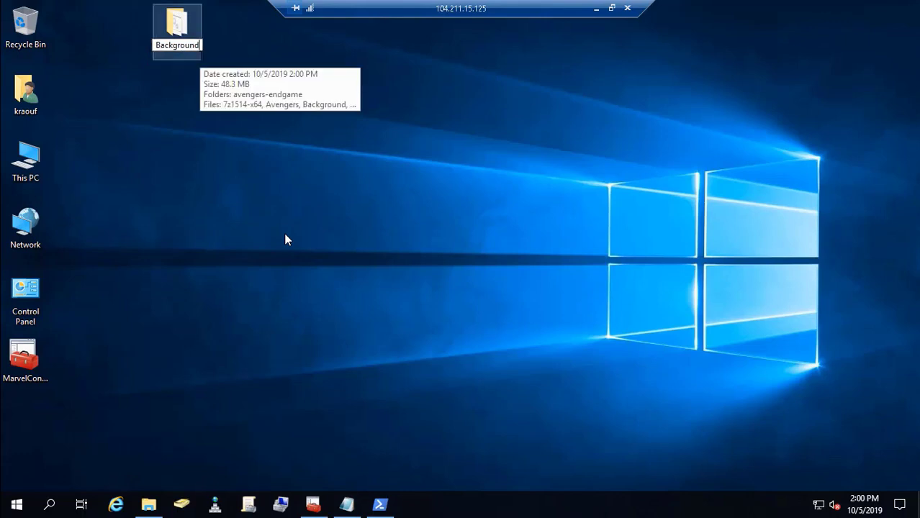
{"action": "type", "text": "s"}
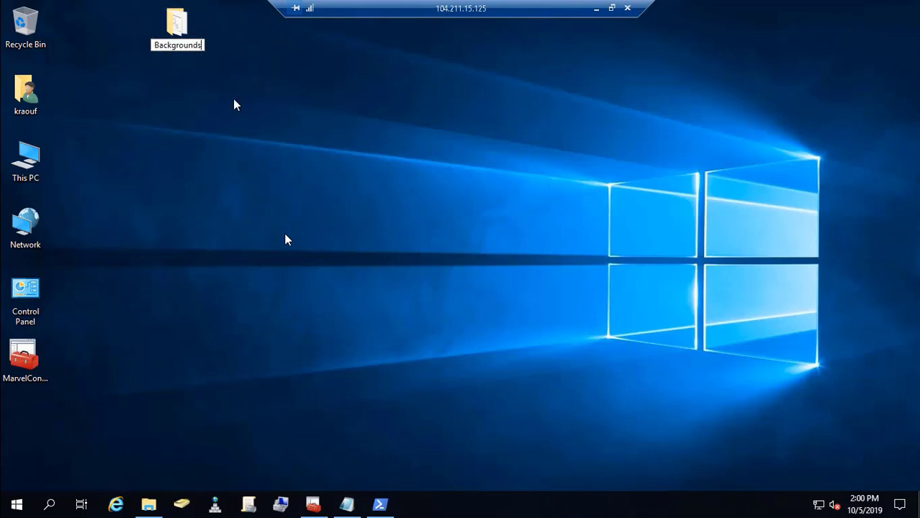
{"action": "key", "text": "Return"}
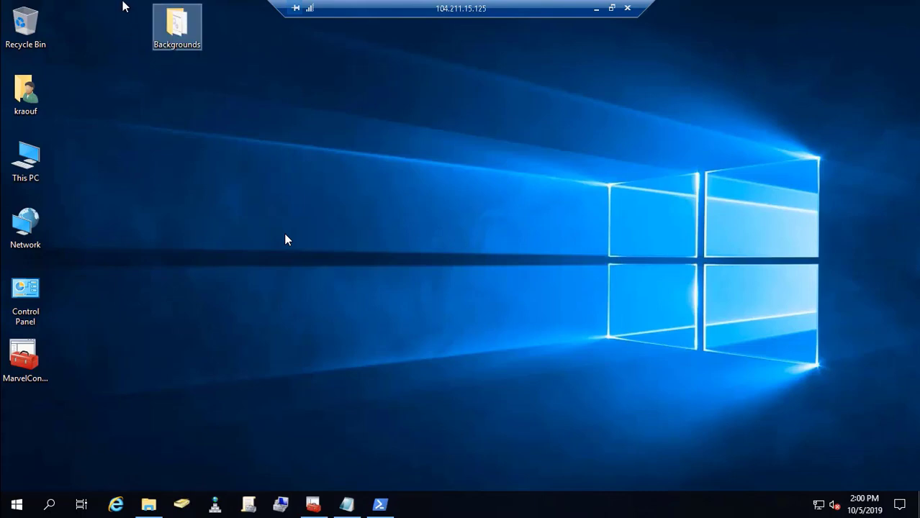
Step: Open the desktop Backgrounds folder and review the MyComputer batch file in Notepad
{"action": "double_click", "coordinate": [179, 28]}
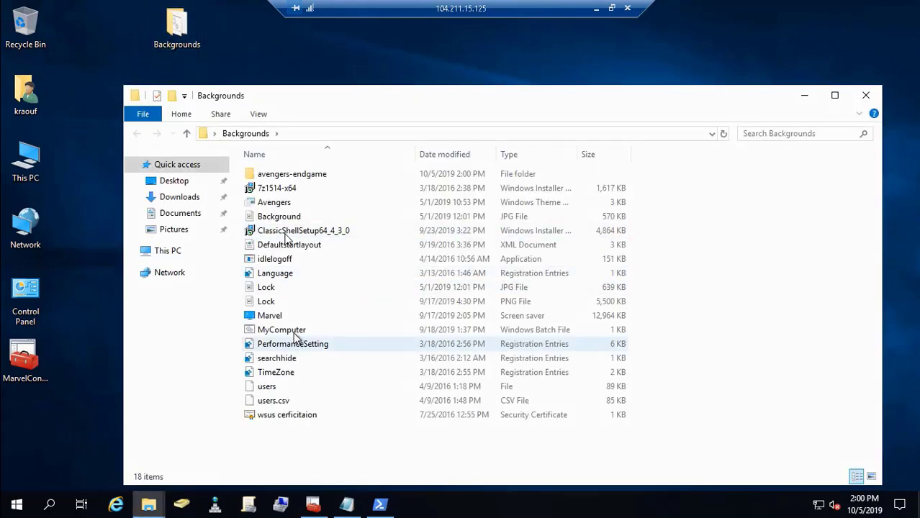
{"action": "right_click", "coordinate": [291, 331]}
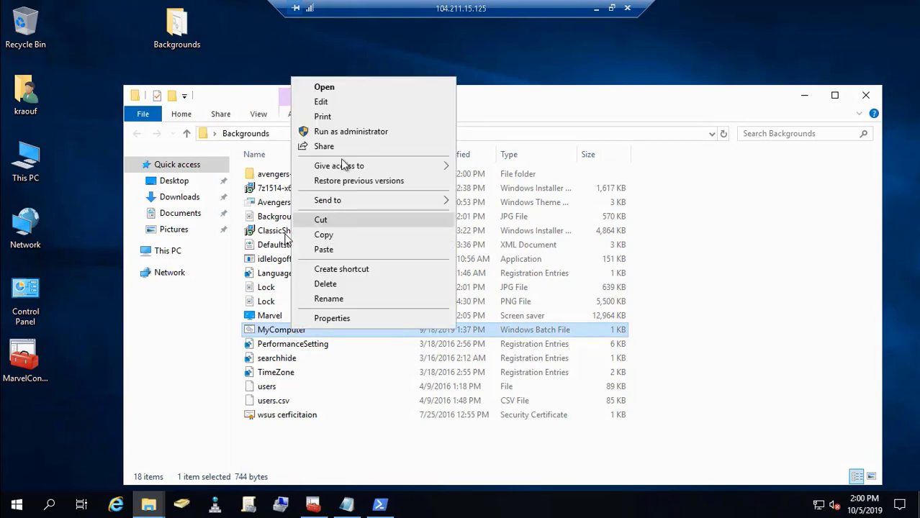
{"action": "left_click", "coordinate": [352, 102]}
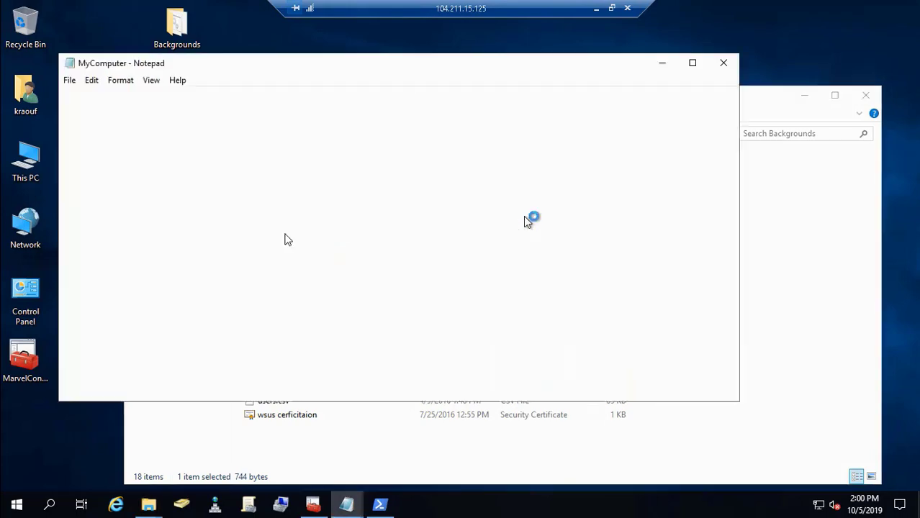
{"action": "left_click", "coordinate": [723, 63]}
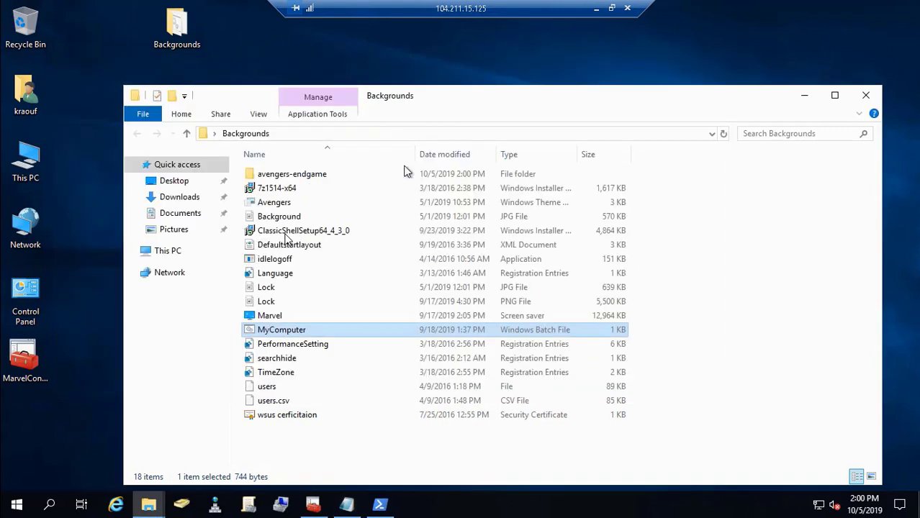
Step: Copy the MyComputer batch file from the Backgrounds folder
{"action": "right_click", "coordinate": [290, 330]}
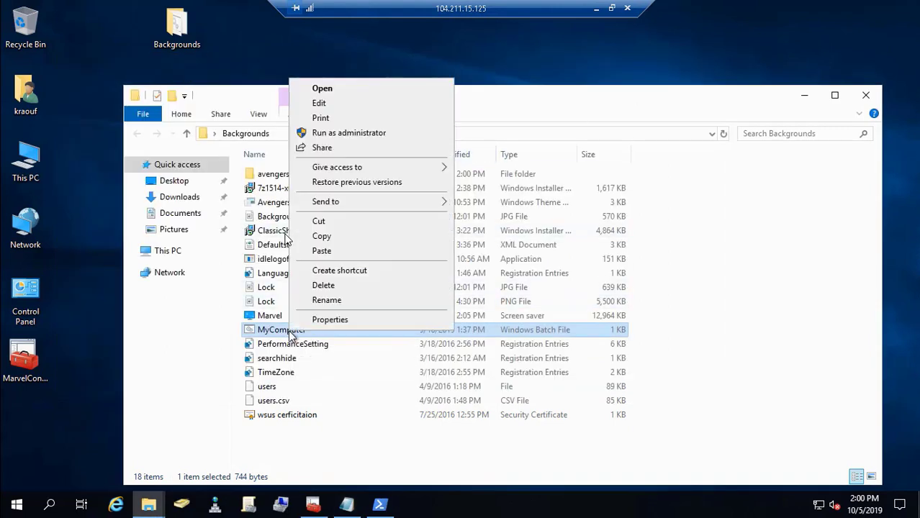
{"action": "left_click", "coordinate": [338, 239]}
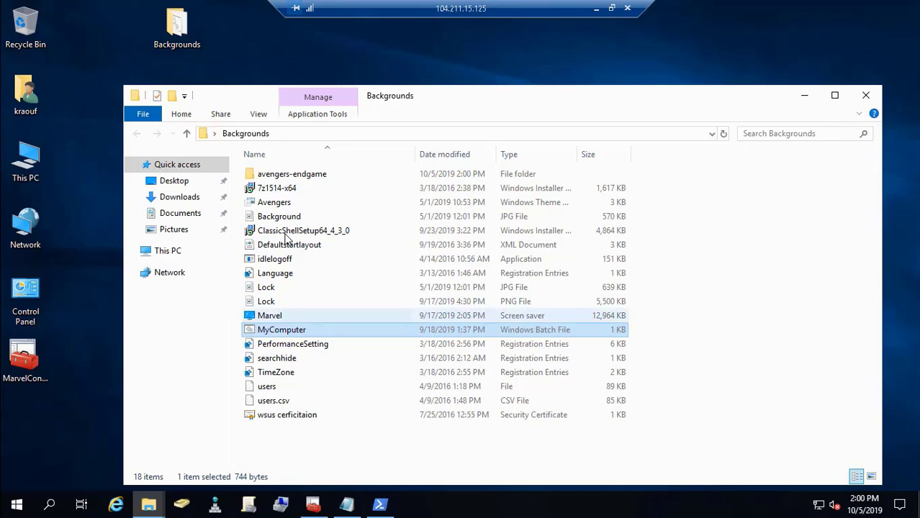
{"action": "right_click", "coordinate": [16, 510]}
Step: Reopen MyComputer.bat in Notepad to check its regedit imports from \\DCMARVEL01\Backgrounds
{"action": "left_click", "coordinate": [33, 492]}
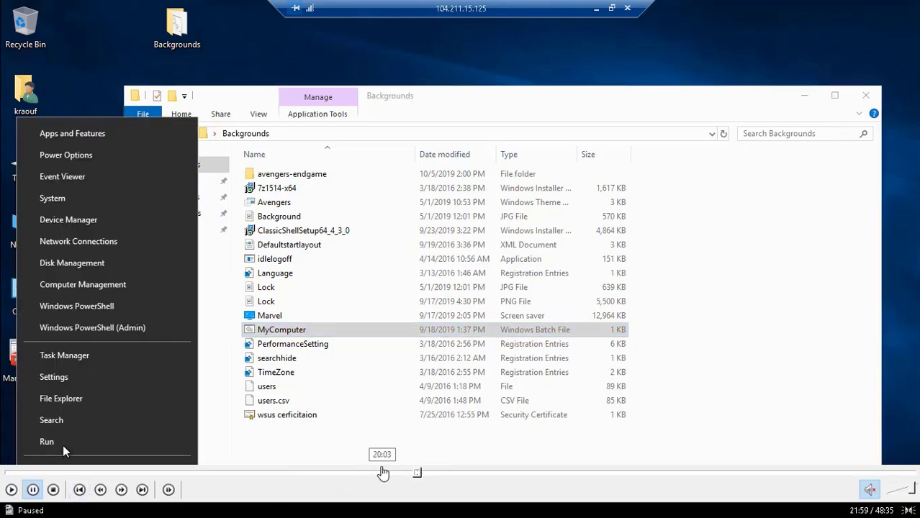
{"action": "left_click", "coordinate": [416, 474]}
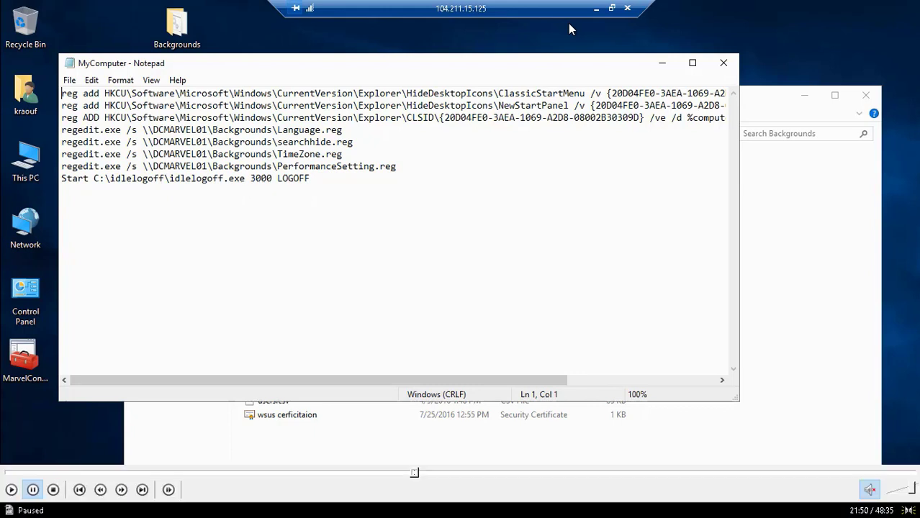
{"action": "left_click", "coordinate": [10, 490]}
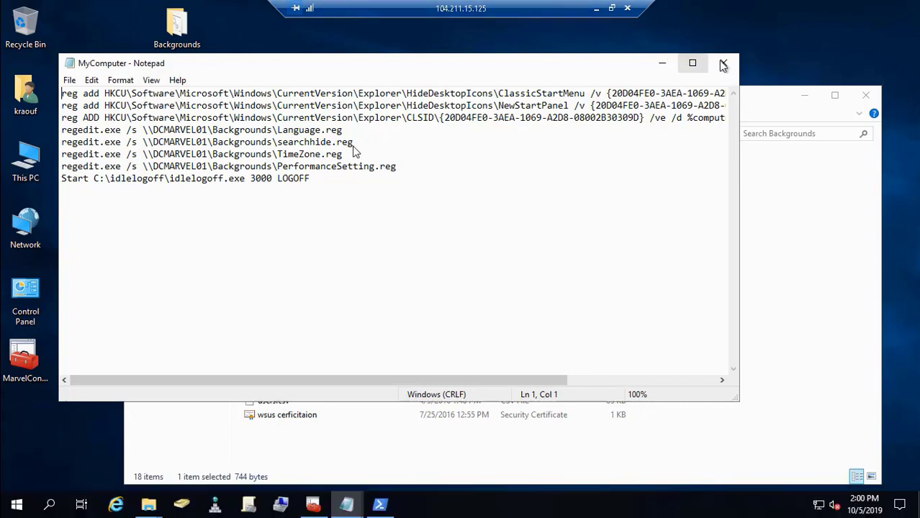
Step: Close Notepad and copy the MyComputer batch file
{"action": "left_click", "coordinate": [723, 65]}
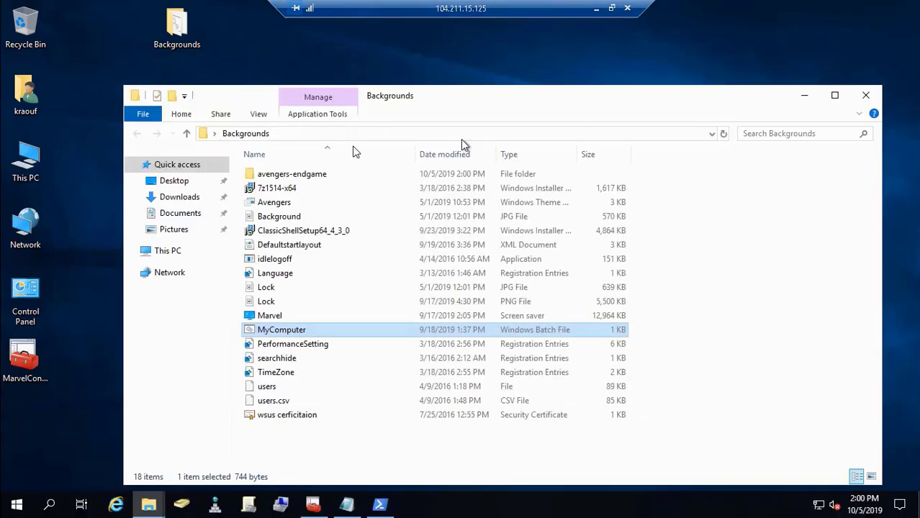
{"action": "right_click", "coordinate": [291, 333]}
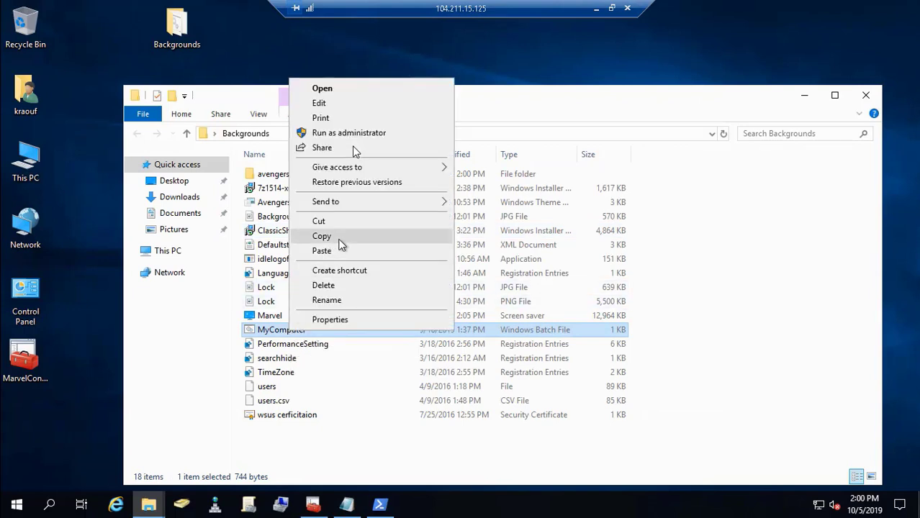
{"action": "left_click", "coordinate": [339, 237]}
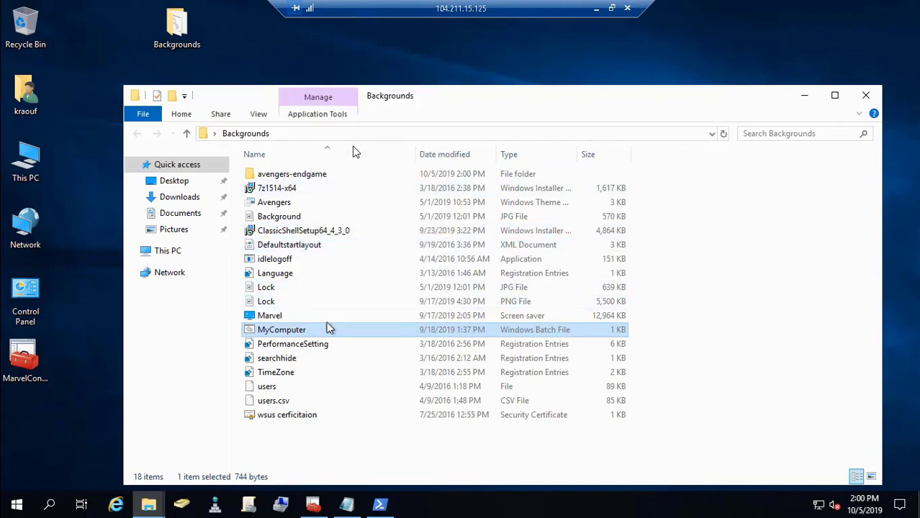
Step: Open \\nark.local\NETLOGON via Run and paste MyComputer into the share
{"action": "right_click", "coordinate": [16, 505]}
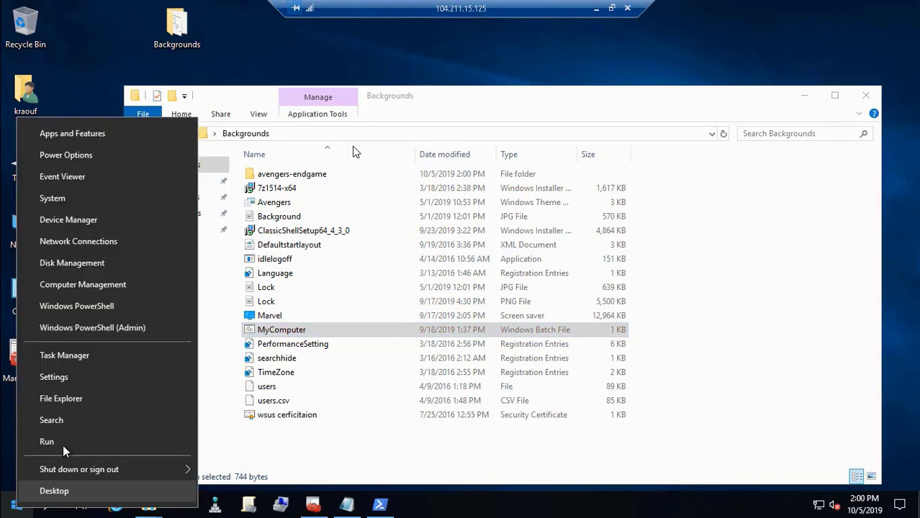
{"action": "left_click", "coordinate": [66, 447]}
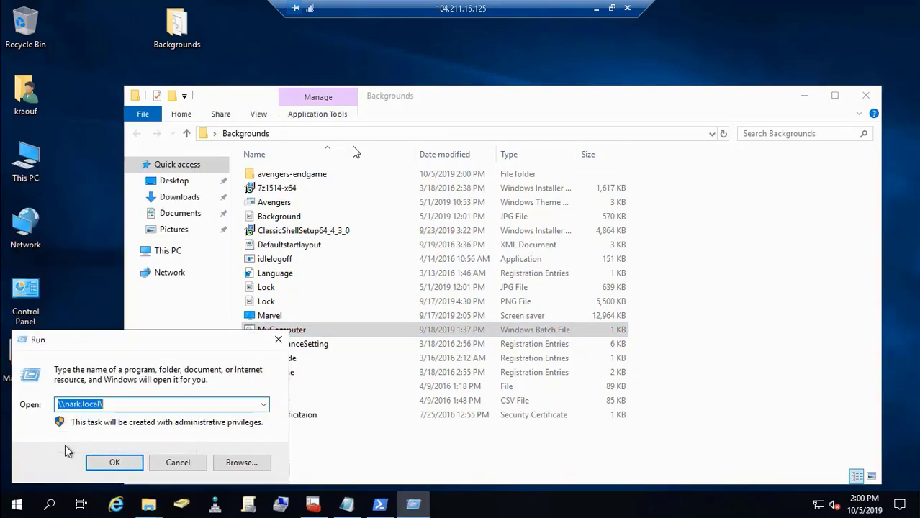
{"action": "left_click", "coordinate": [134, 465]}
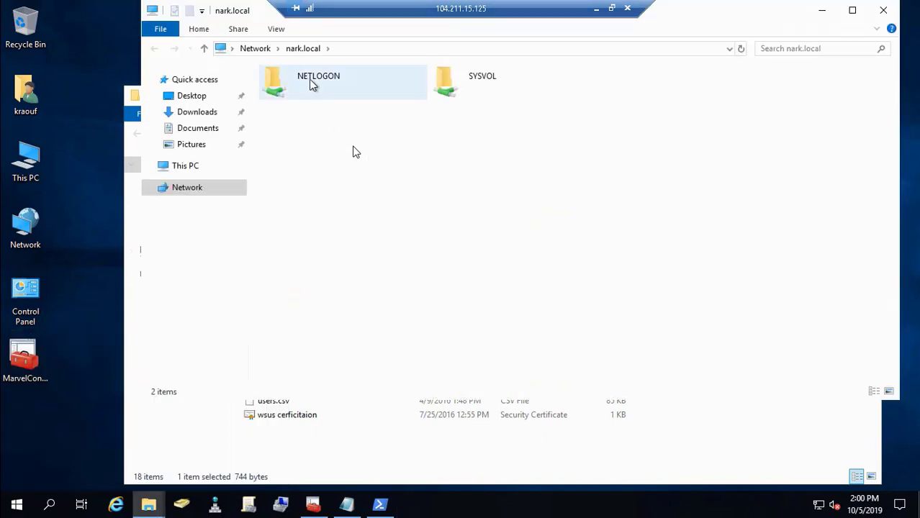
{"action": "double_click", "coordinate": [313, 82]}
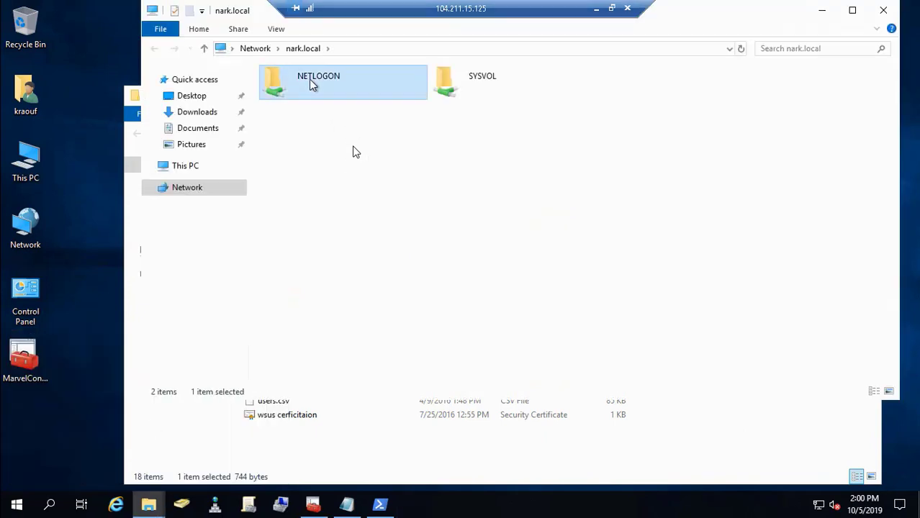
{"action": "right_click", "coordinate": [296, 143]}
{"action": "left_click", "coordinate": [333, 237]}
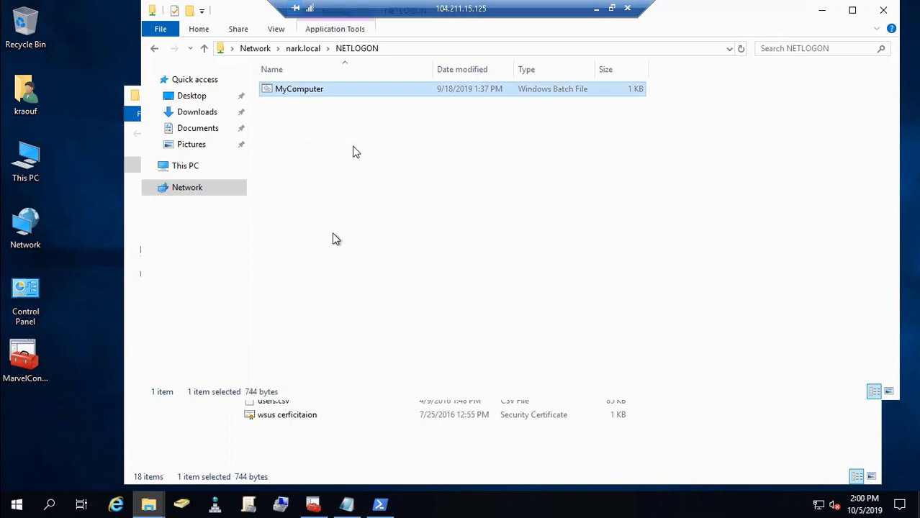
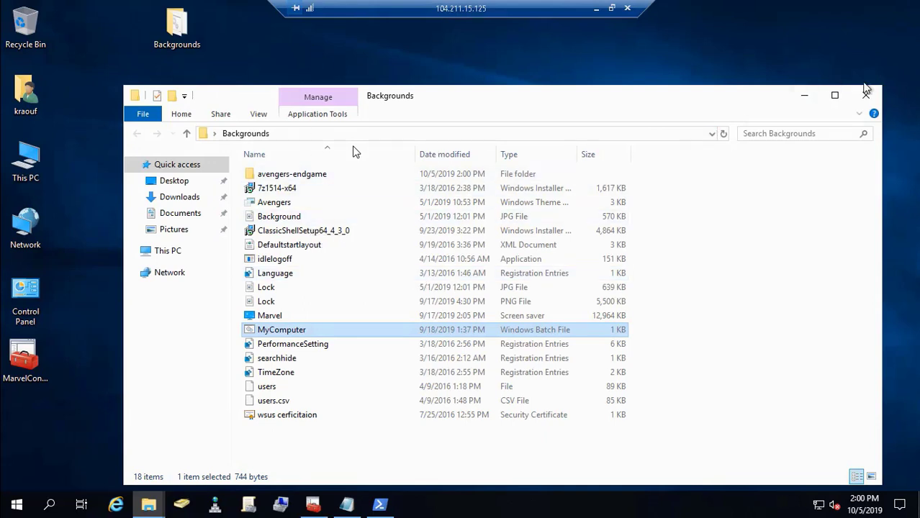
Step: Close Explorer and bring up the Backgrounds folder's Sharing properties
{"action": "left_click", "coordinate": [867, 94]}
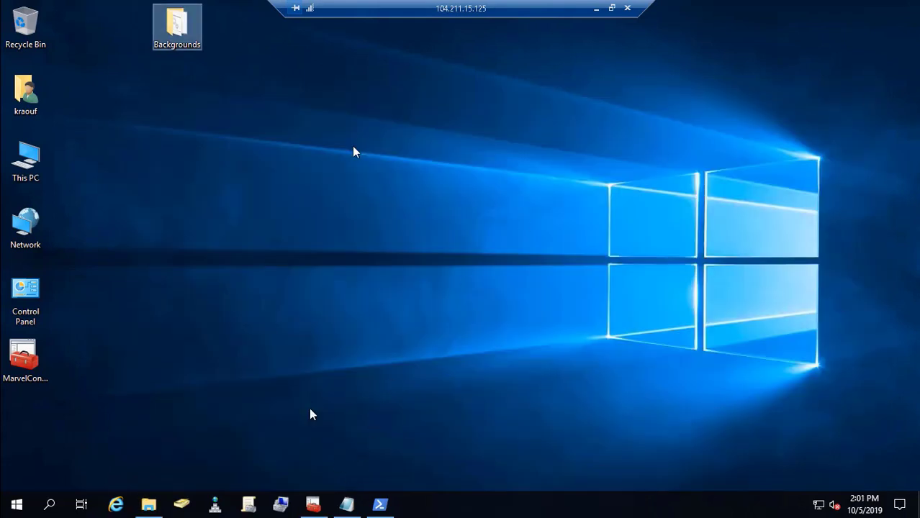
{"action": "right_click", "coordinate": [185, 37]}
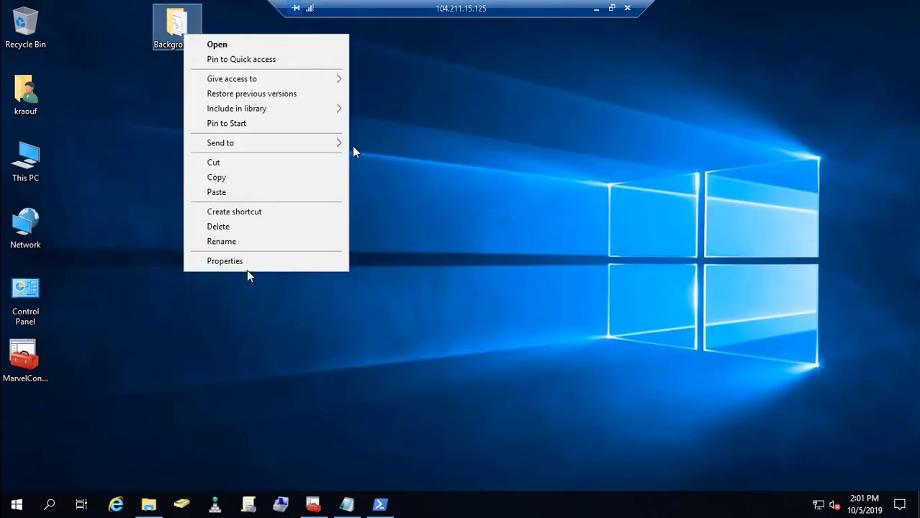
{"action": "left_click", "coordinate": [259, 266]}
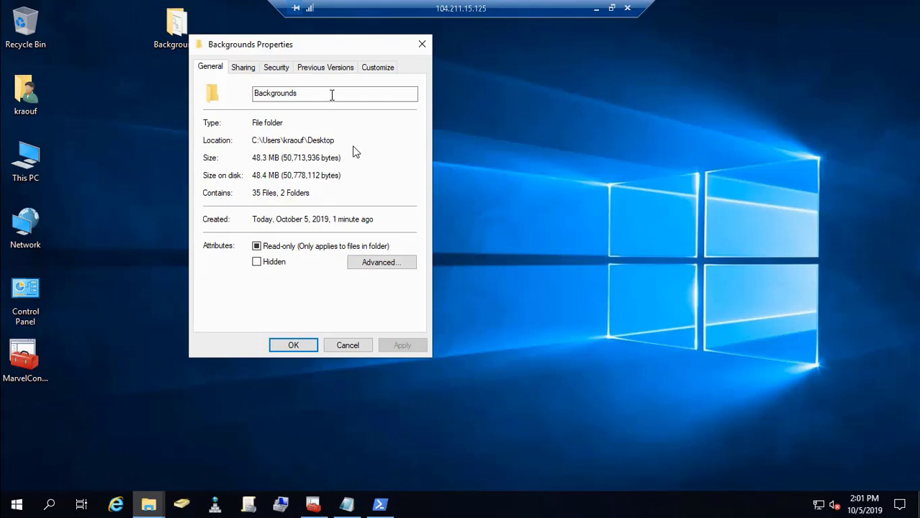
{"action": "left_click", "coordinate": [246, 70]}
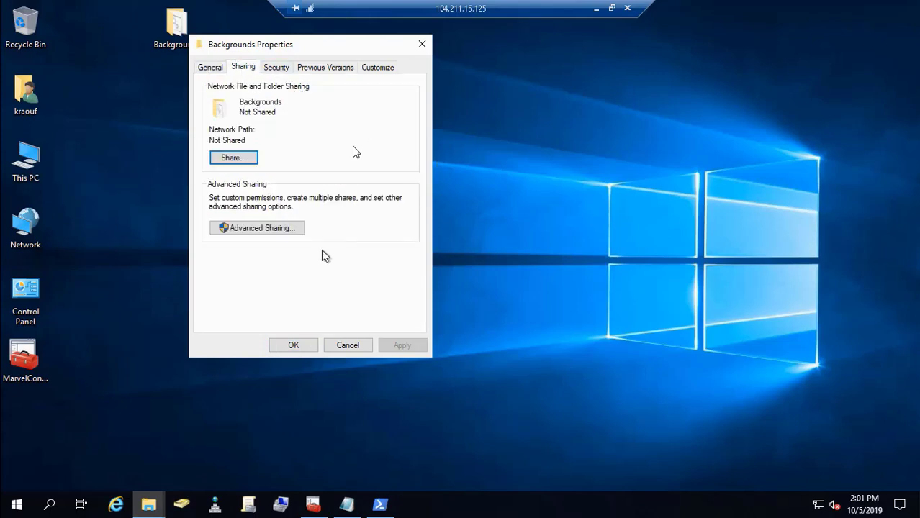
Step: Enable Share this folder as Backgrounds in Advanced Sharing and view its permissions
{"action": "left_click", "coordinate": [282, 229]}
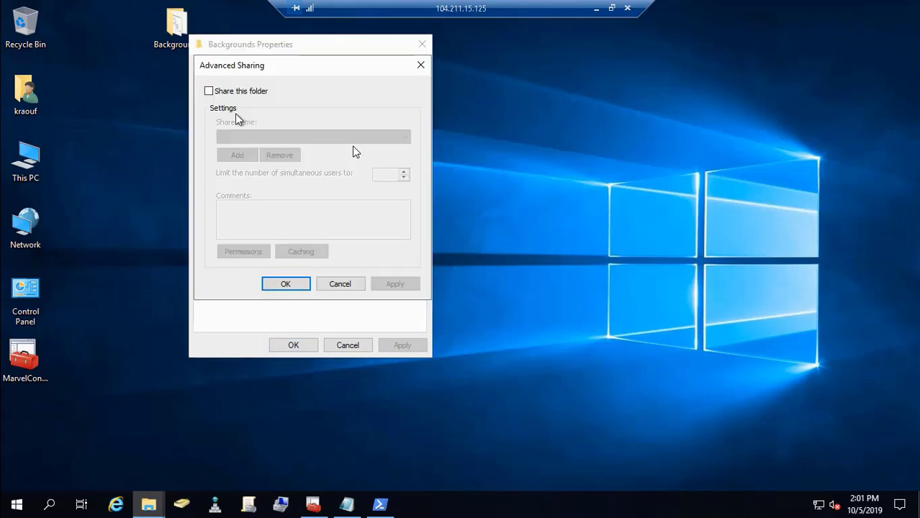
{"action": "left_click", "coordinate": [210, 92]}
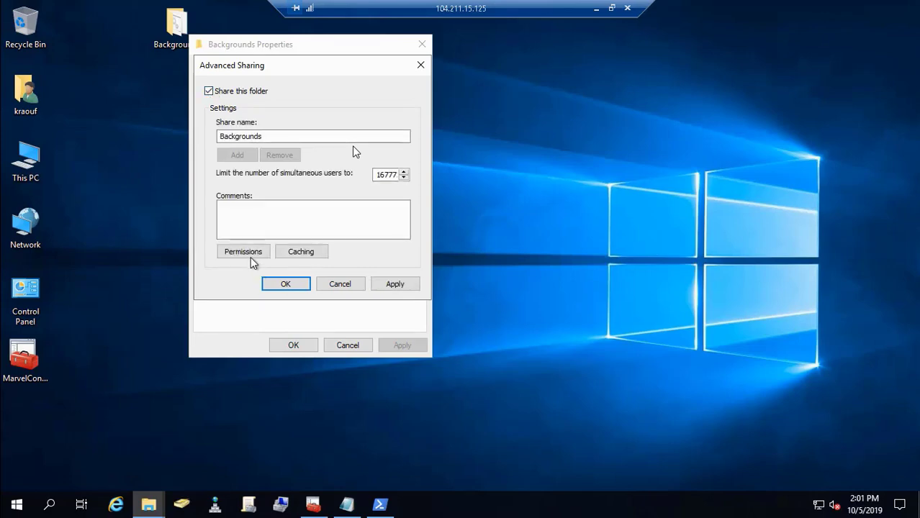
{"action": "left_click", "coordinate": [245, 253]}
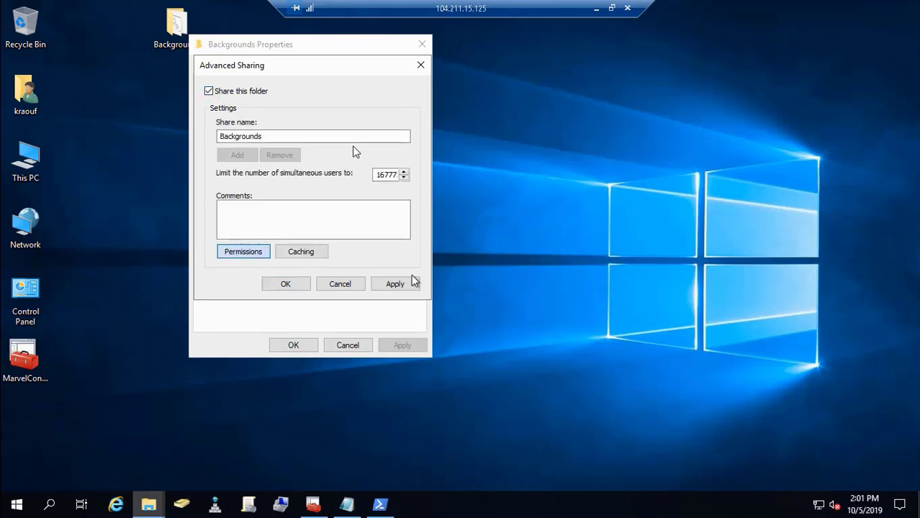
{"action": "left_click", "coordinate": [259, 251]}
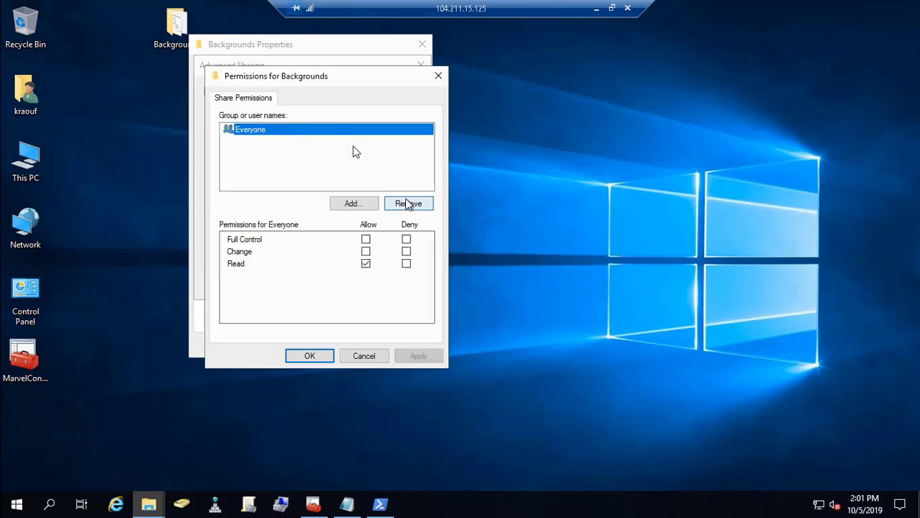
Step: Remove Everyone and add Domain Users, found via 'Domain', to the Backgrounds share permissions
{"action": "left_click", "coordinate": [406, 204]}
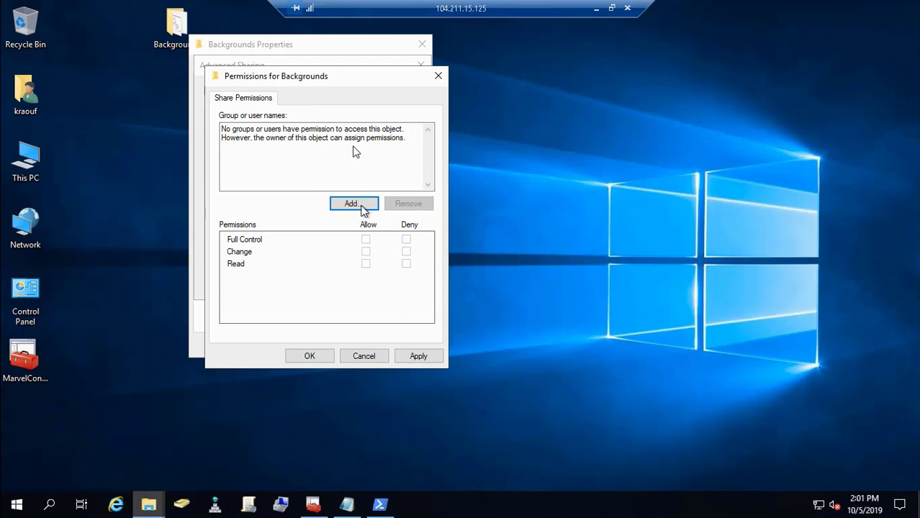
{"action": "left_click", "coordinate": [353, 204]}
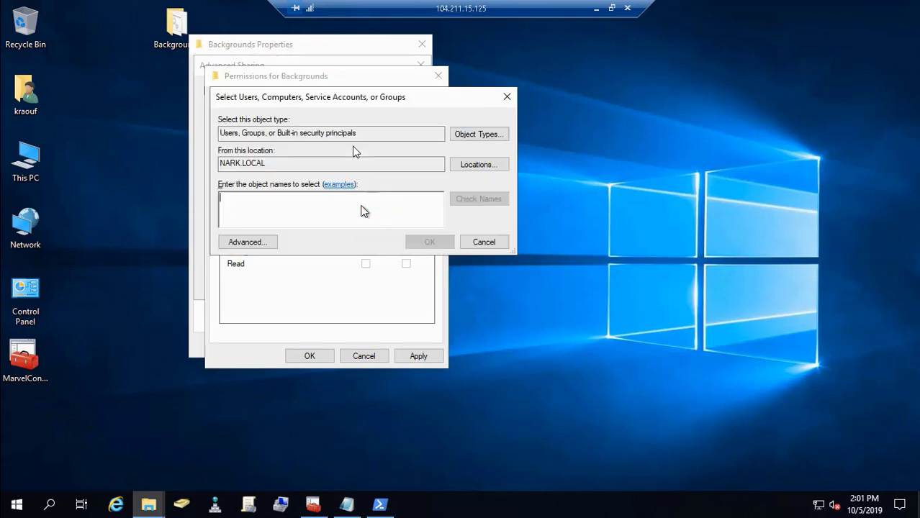
{"action": "type", "text": "Domain"}
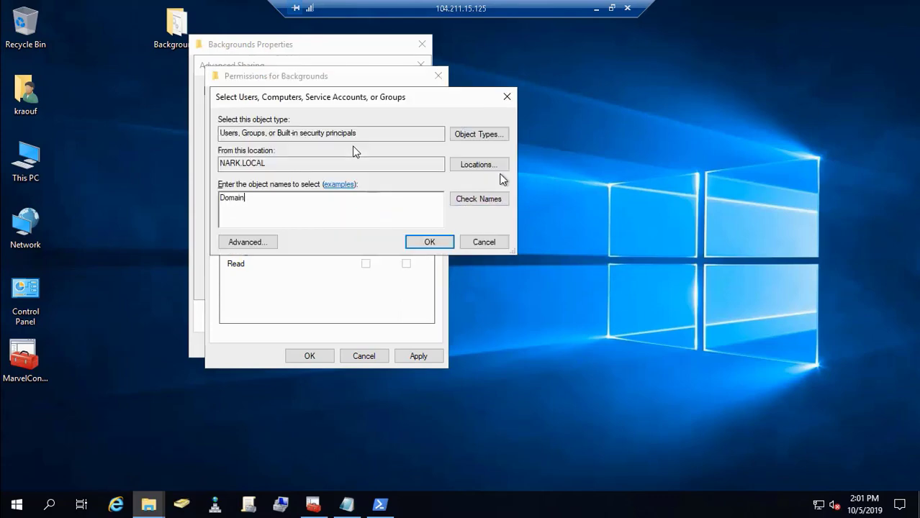
{"action": "left_click", "coordinate": [484, 203]}
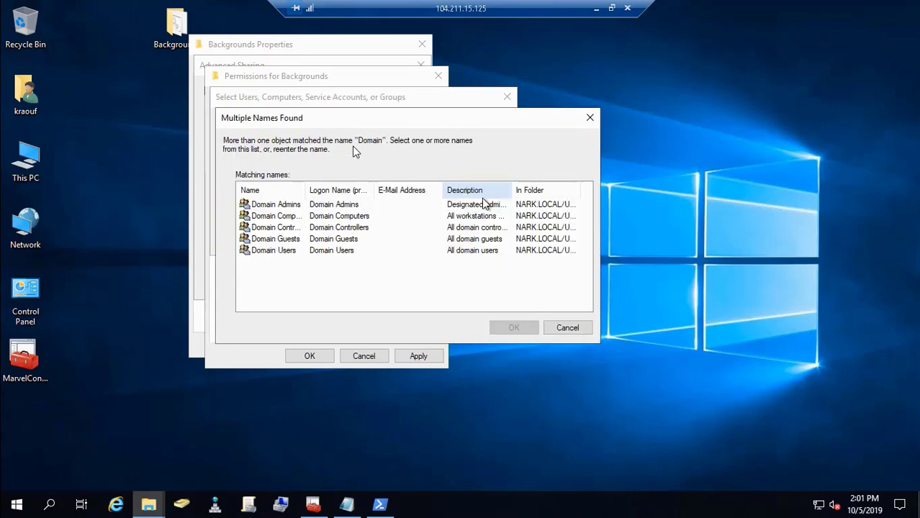
{"action": "left_click", "coordinate": [287, 250]}
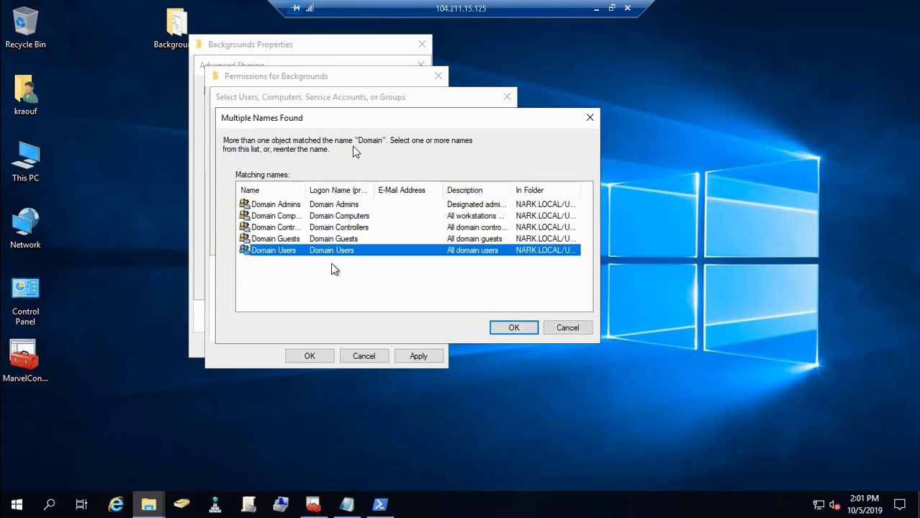
{"action": "left_click", "coordinate": [525, 328]}
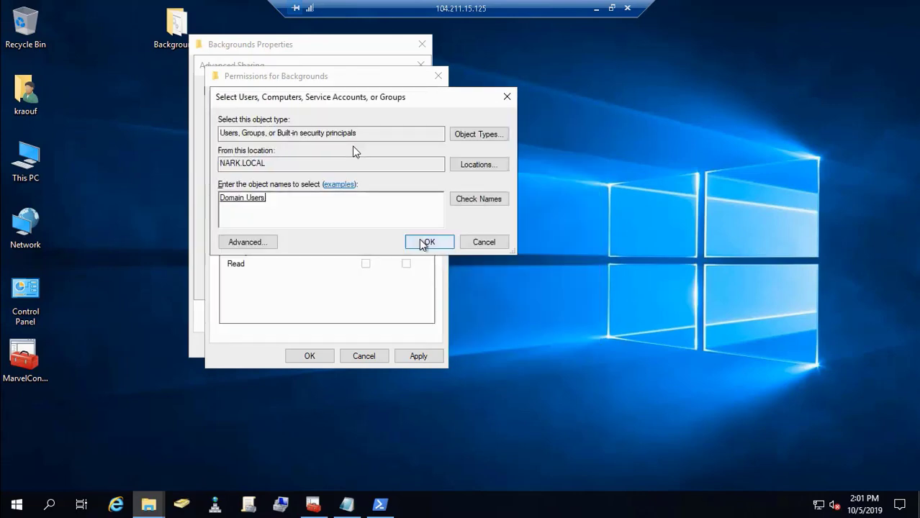
{"action": "left_click", "coordinate": [426, 242]}
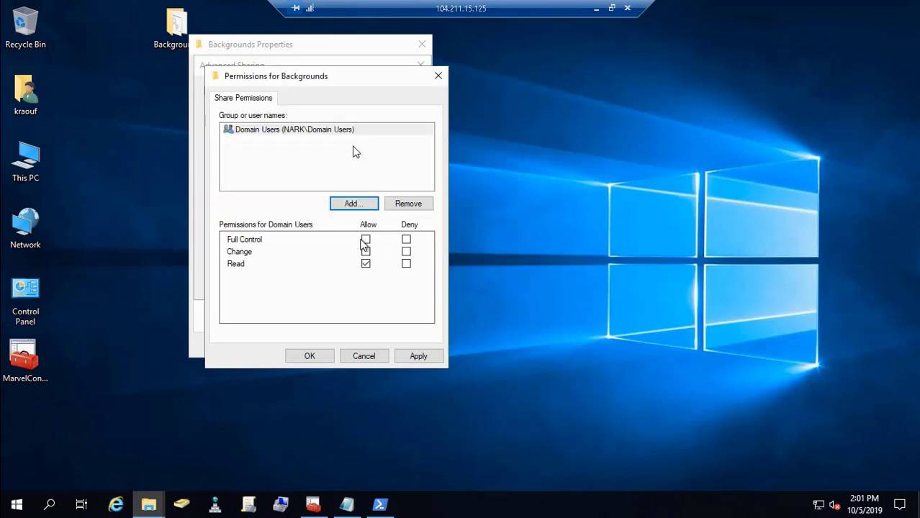
Step: Grant Domain Users Full Control on the Backgrounds share and start adding another group
{"action": "mouse_move", "coordinate": [10, 478]}
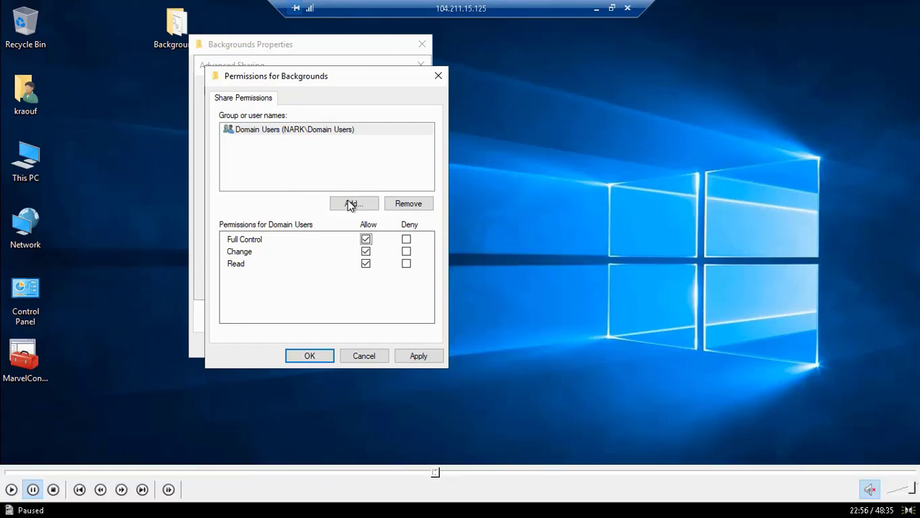
{"action": "left_click", "coordinate": [11, 490]}
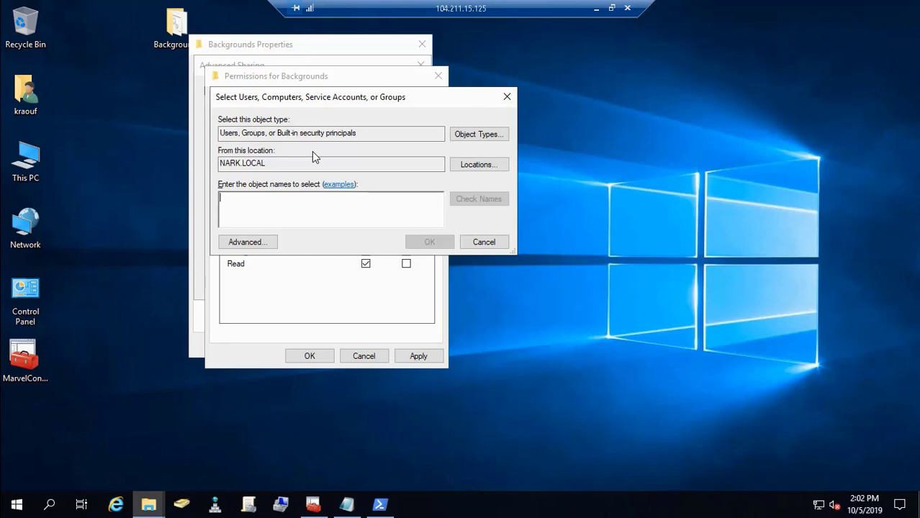
Step: Add Marvel_IT to the Backgrounds share and give Marvel_IT and Marvel_All Users Full Control
{"action": "type", "text": "Marvel"}
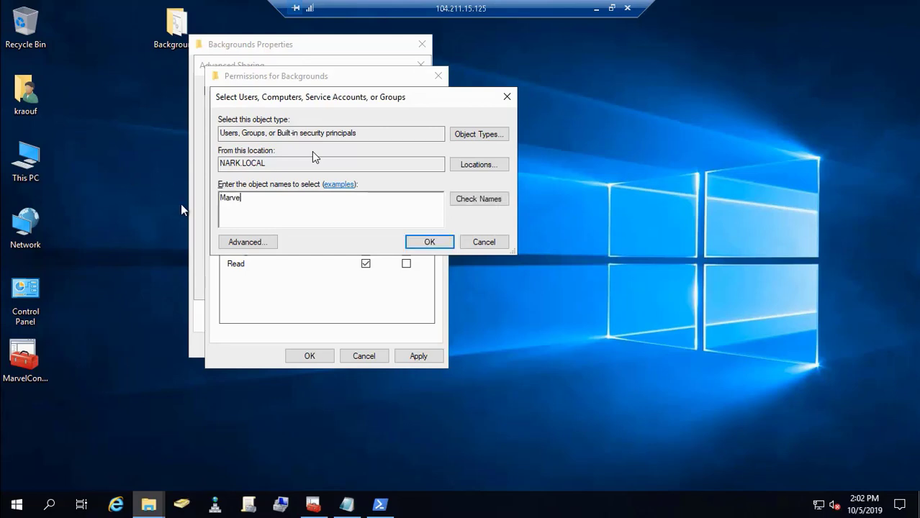
{"action": "type", "text": "_IT"}
{"action": "left_click", "coordinate": [480, 205]}
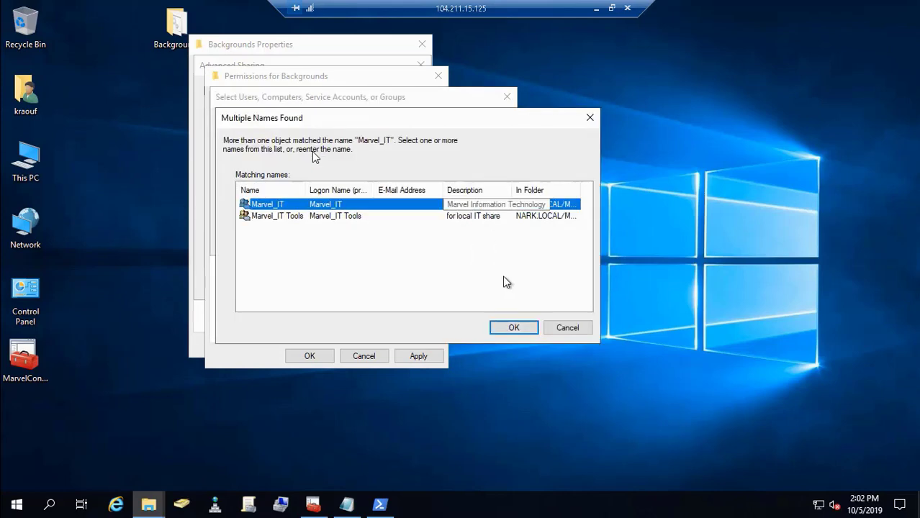
{"action": "left_click", "coordinate": [503, 326]}
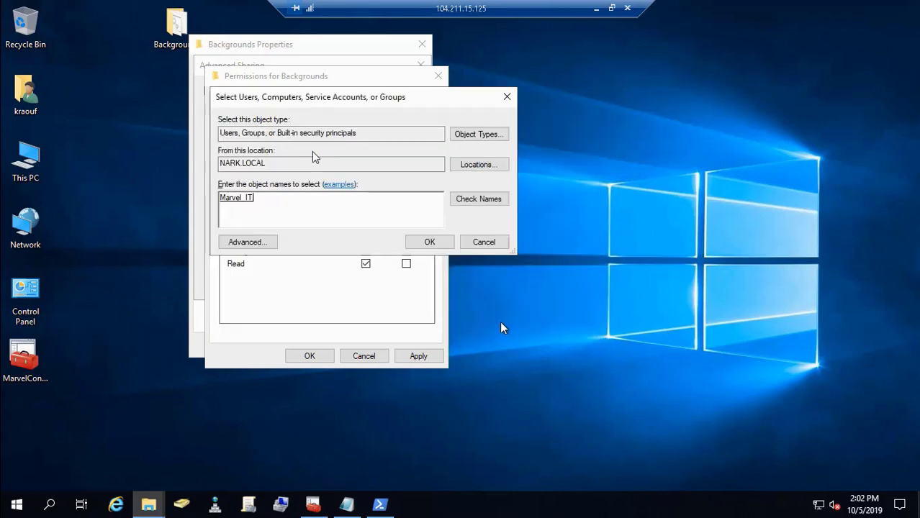
{"action": "left_click", "coordinate": [437, 242]}
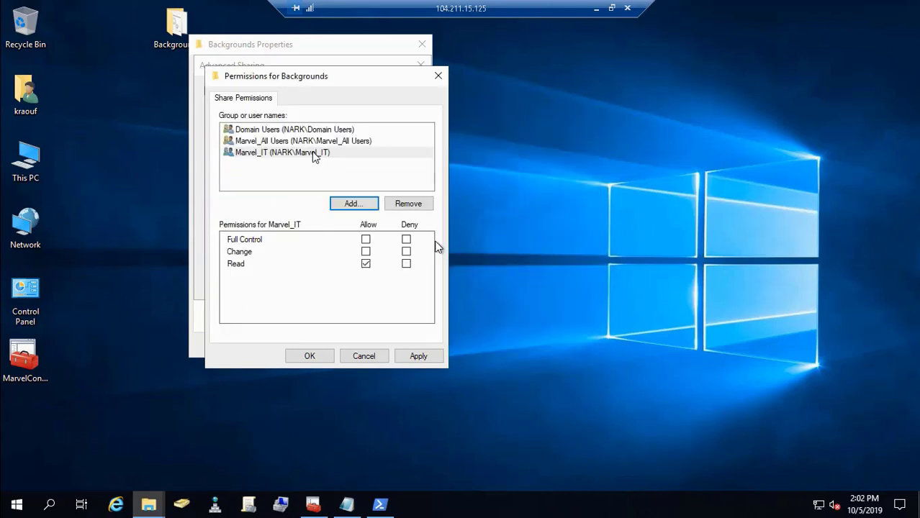
{"action": "left_click", "coordinate": [366, 239]}
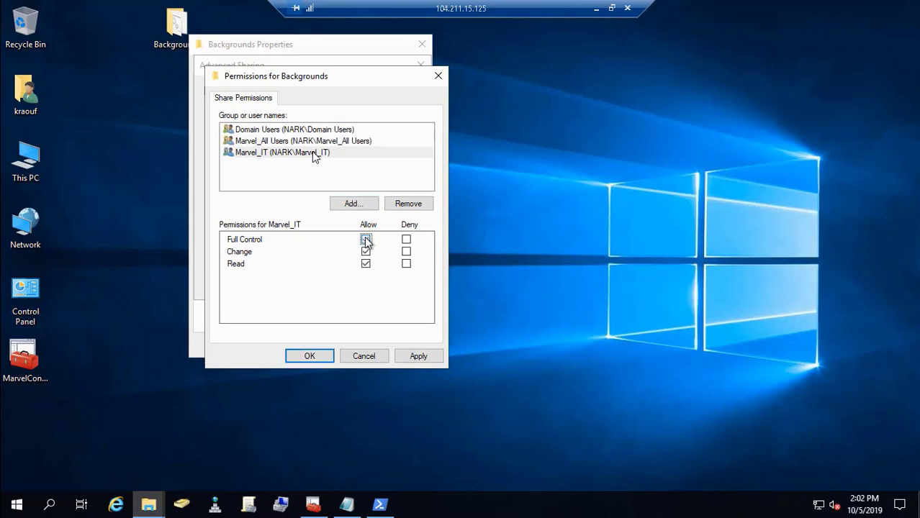
{"action": "left_click", "coordinate": [310, 142]}
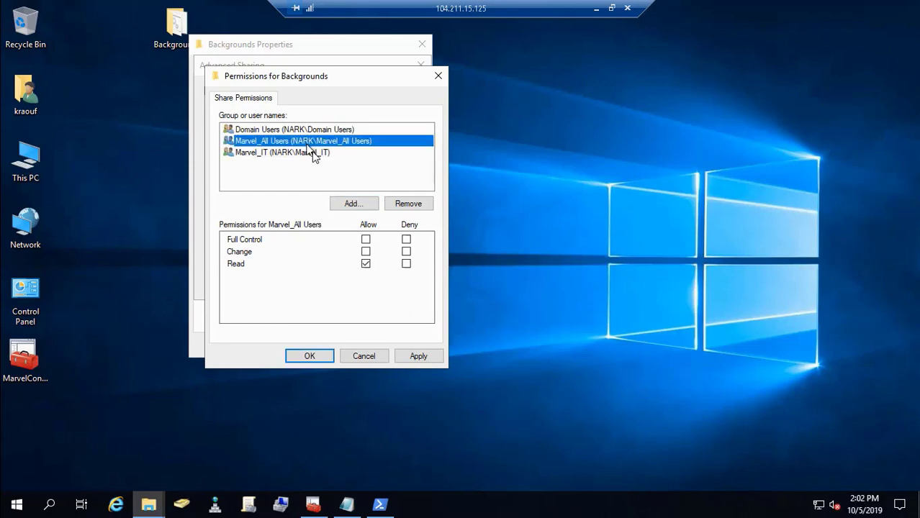
{"action": "left_click", "coordinate": [365, 240]}
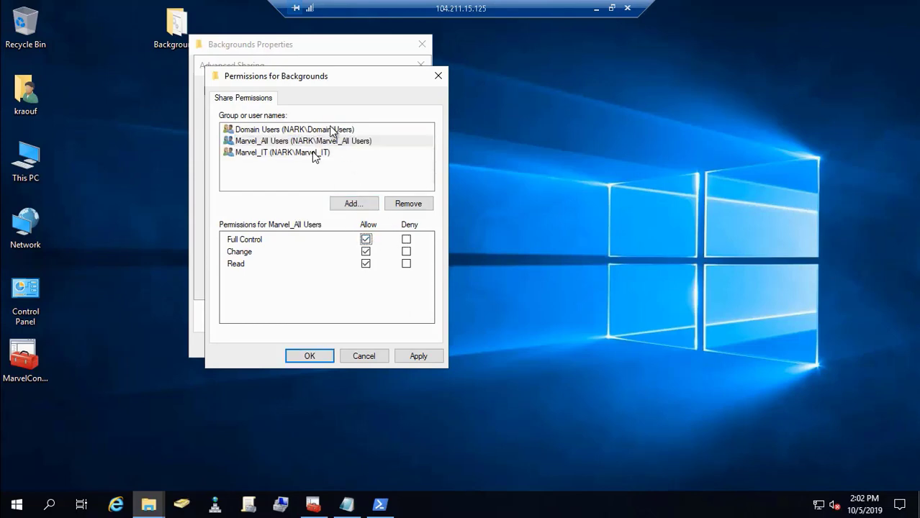
{"action": "left_click", "coordinate": [330, 132]}
Step: Apply and confirm the share permissions and the Advanced Sharing settings
{"action": "left_click", "coordinate": [417, 356]}
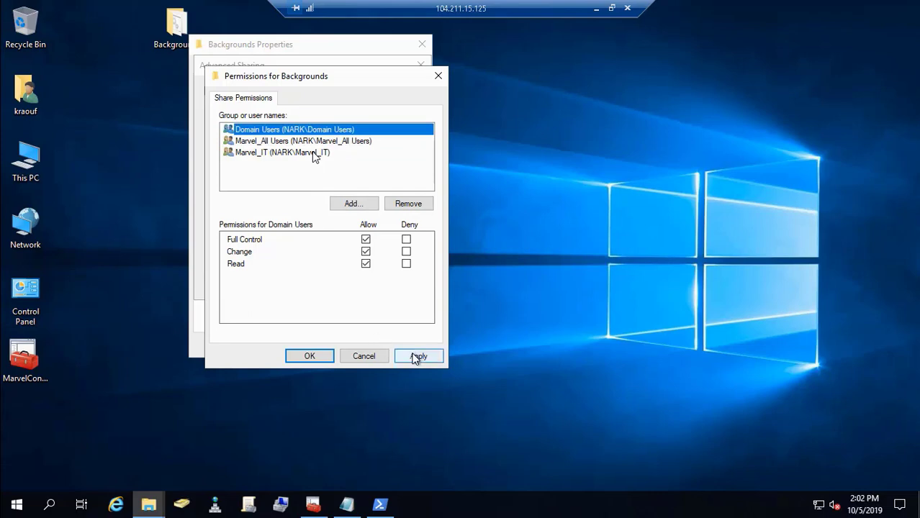
{"action": "left_click", "coordinate": [318, 354]}
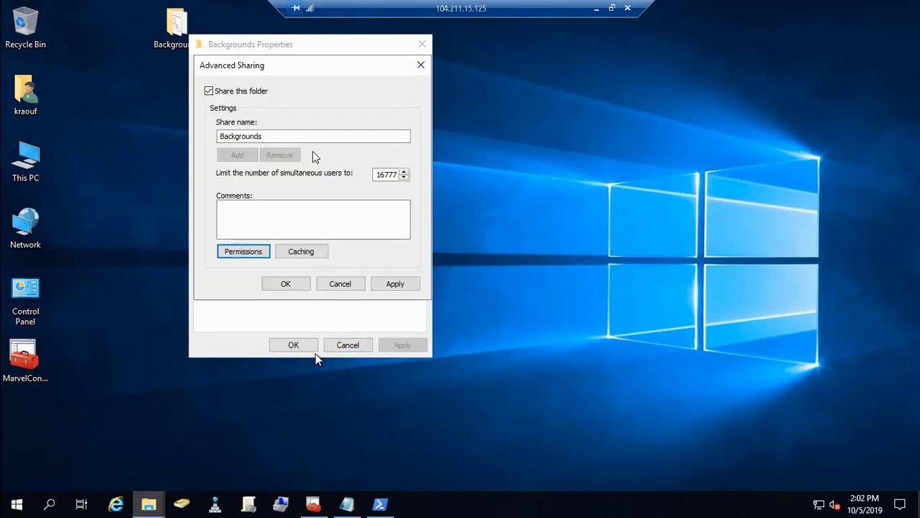
{"action": "left_click", "coordinate": [395, 284]}
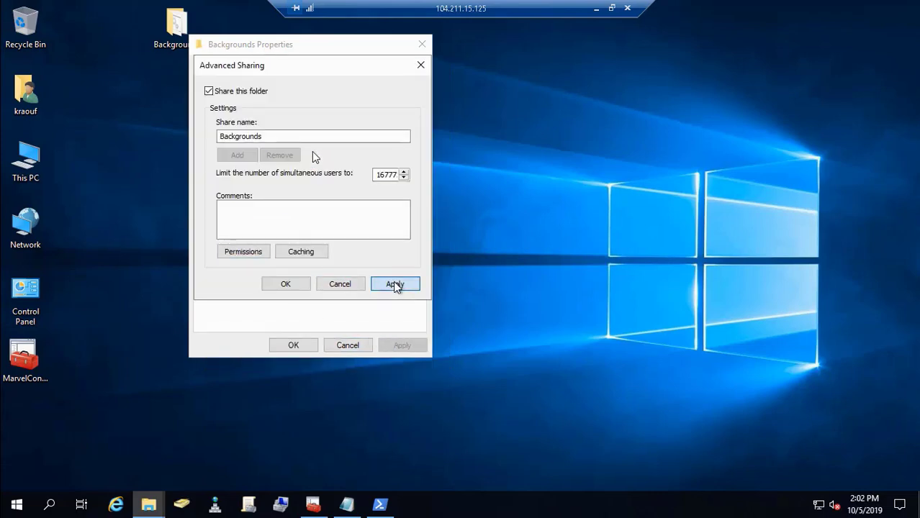
{"action": "left_click", "coordinate": [287, 284]}
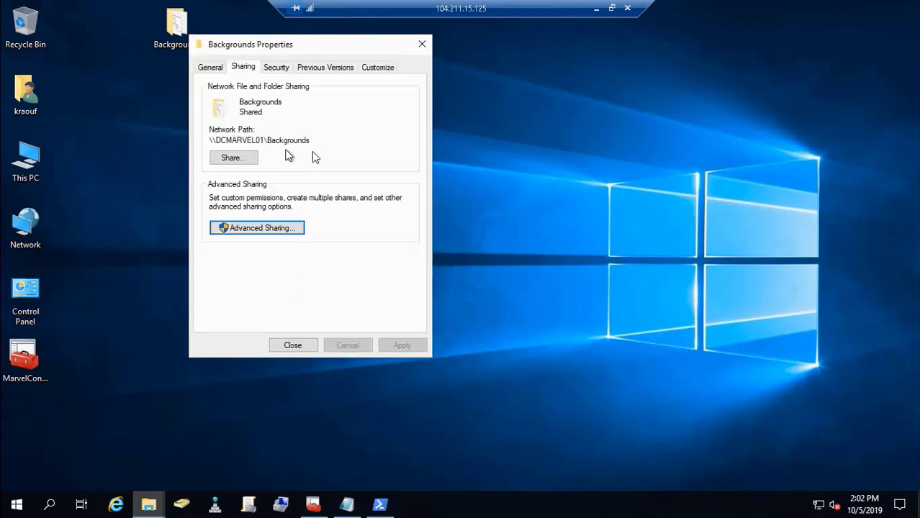
Step: Open the Backgrounds Security permissions editor and try resolving the mistyped Marvel group names
{"action": "left_click", "coordinate": [273, 67]}
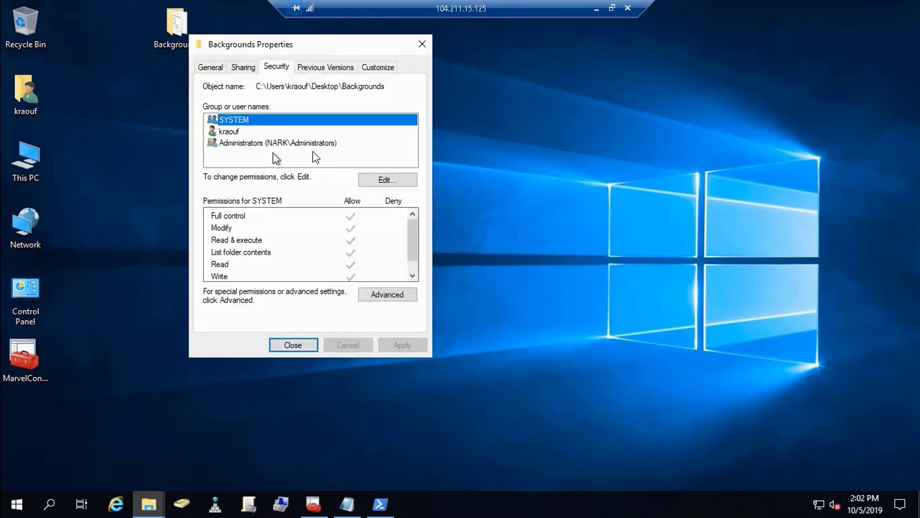
{"action": "left_click", "coordinate": [381, 181]}
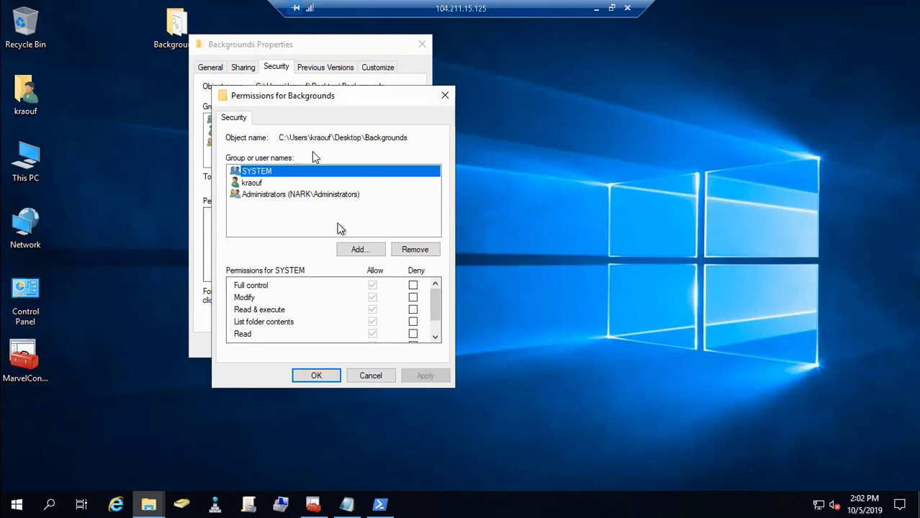
{"action": "left_click", "coordinate": [360, 251]}
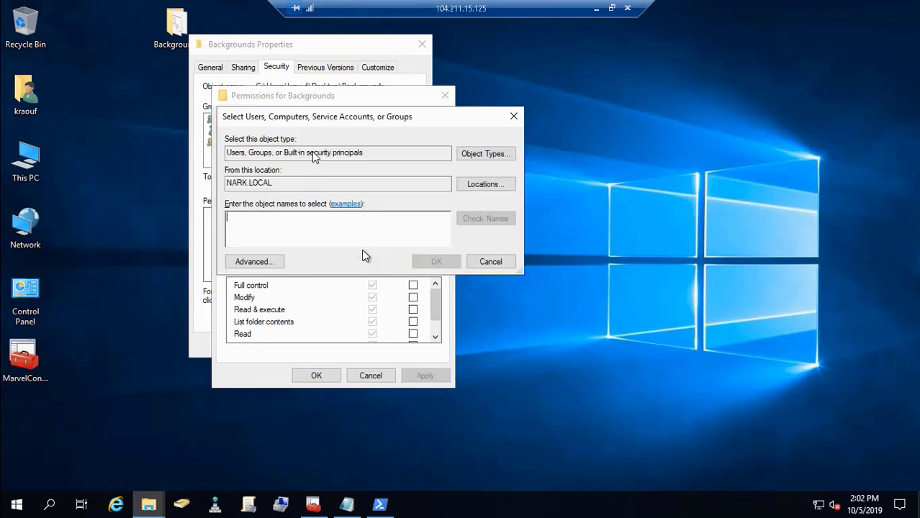
{"action": "type", "text": "Marvel "}
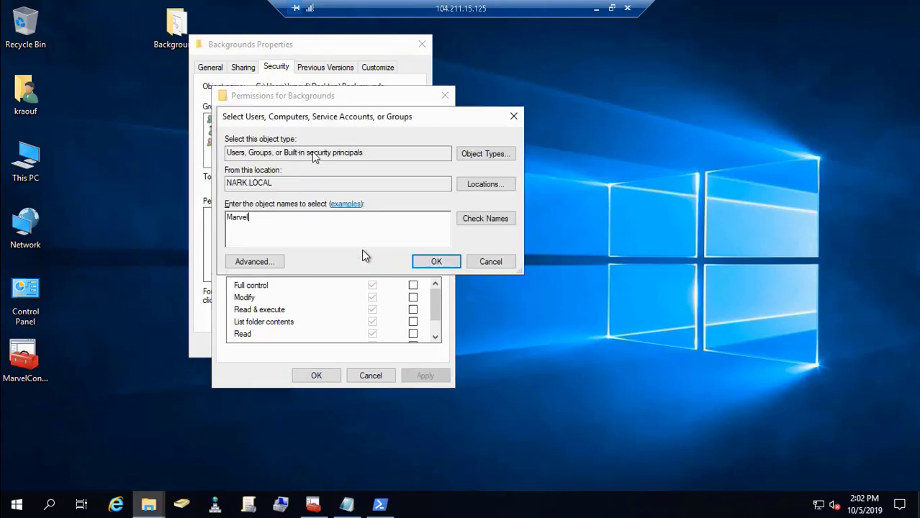
{"action": "type", "text": "IT;Marvel_all"}
{"action": "left_click", "coordinate": [502, 220]}
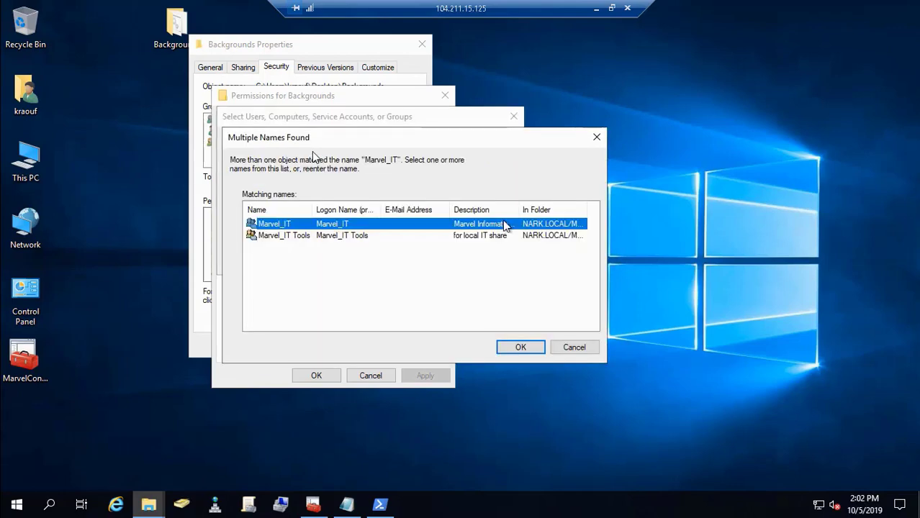
{"action": "left_click", "coordinate": [559, 347]}
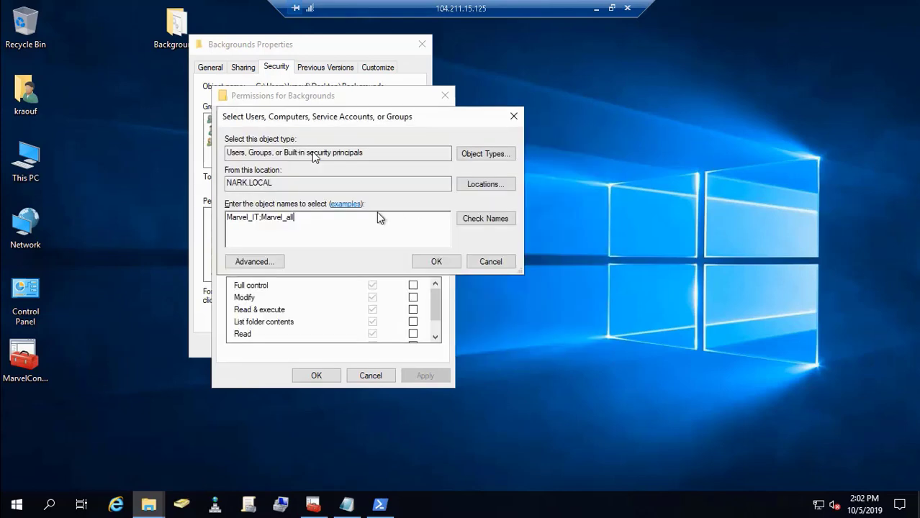
{"action": "type", "text": "users;Domain Users"}
{"action": "left_click", "coordinate": [483, 219]}
{"action": "left_click", "coordinate": [567, 353]}
Step: Resolve Marvel_IT, Domain Users and Marvel_All Users and add them to the Backgrounds permissions
{"action": "key", "text": "BackSpace"}
{"action": "key", "text": "BackSpace"}
{"action": "key", "text": "BackSpace"}
{"action": "key", "text": "BackSpace"}
{"action": "key", "text": "BackSpace"}
{"action": "key", "text": "BackSpace"}
{"action": "key", "text": "BackSpace"}
{"action": "key", "text": "BackSpace"}
{"action": "key", "text": "BackSpace"}
{"action": "key", "text": "BackSpace"}
{"action": "key", "text": "BackSpace"}
{"action": "key", "text": "BackSpace"}
{"action": "key", "text": "BackSpace"}
{"action": "key", "text": "BackSpace"}
{"action": "key", "text": "BackSpace"}
{"action": "key", "text": "BackSpace"}
{"action": "key", "text": "BackSpace"}
{"action": "key", "text": "BackSpace"}
{"action": "key", "text": "BackSpace"}
{"action": "key", "text": "BackSpace"}
{"action": "type", "text": "IT"}
{"action": "left_click", "coordinate": [510, 220]}
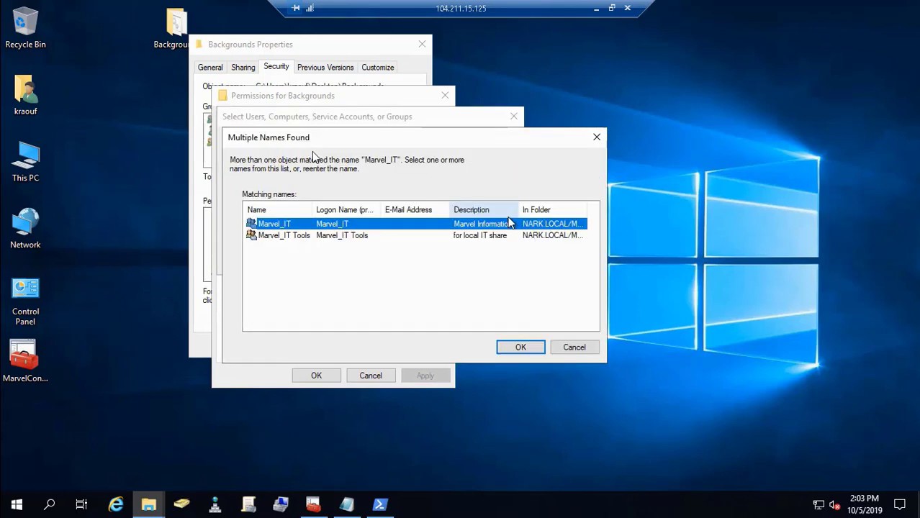
{"action": "left_click", "coordinate": [519, 346]}
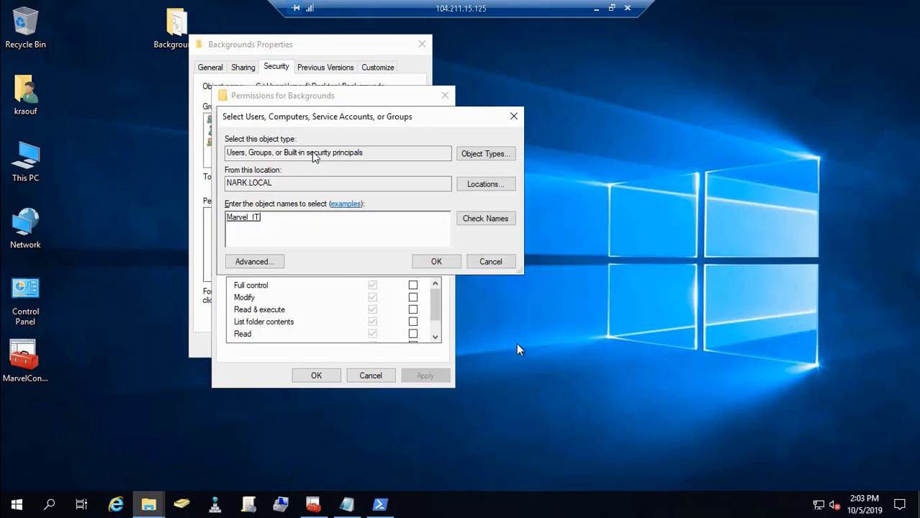
{"action": "type", "text": ";Domain"}
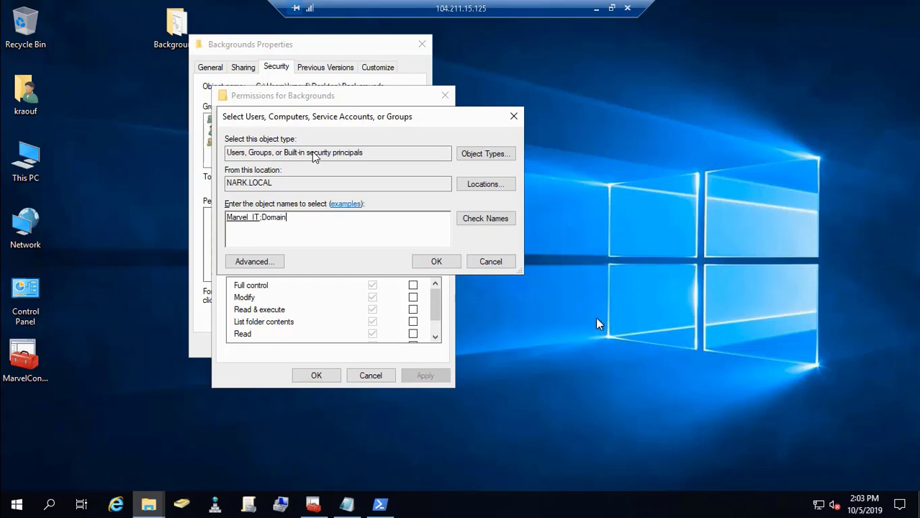
{"action": "left_click", "coordinate": [505, 219]}
{"action": "left_click", "coordinate": [297, 269]}
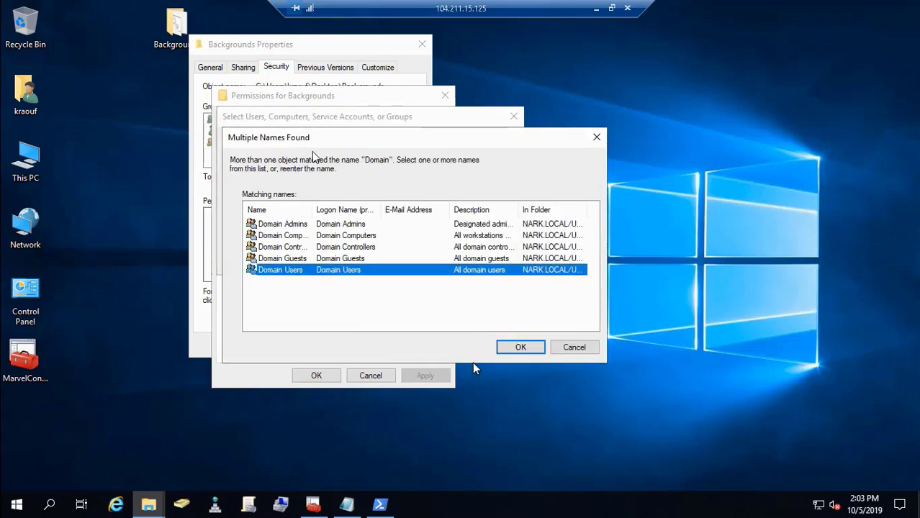
{"action": "left_click", "coordinate": [527, 349]}
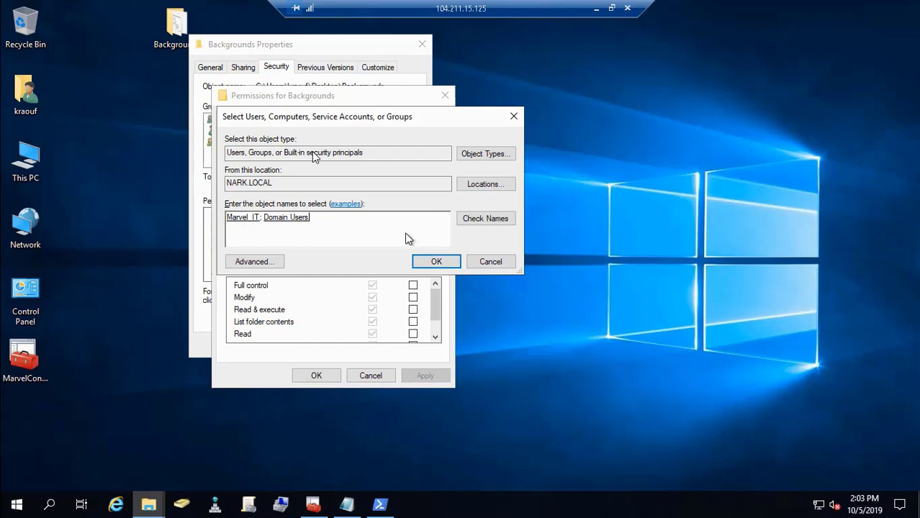
{"action": "type", "text": "; Marvel_All"}
{"action": "left_click", "coordinate": [492, 222]}
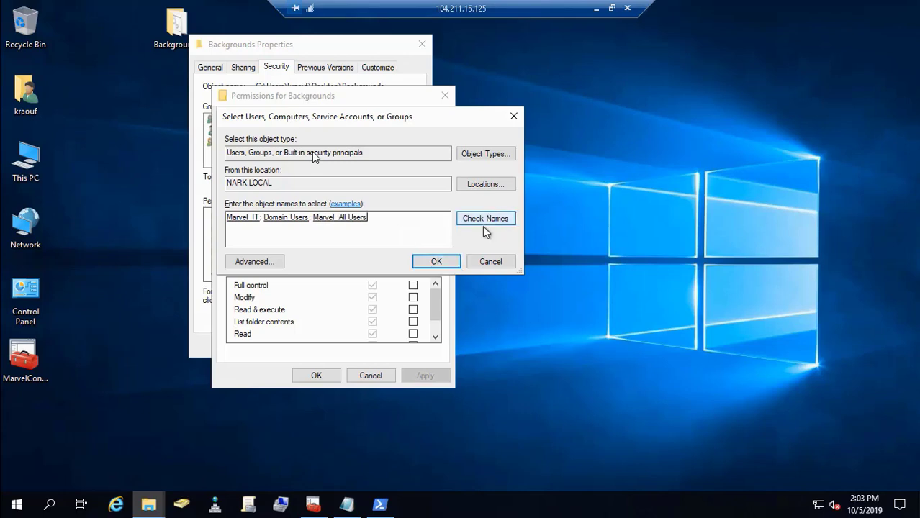
{"action": "left_click", "coordinate": [437, 262]}
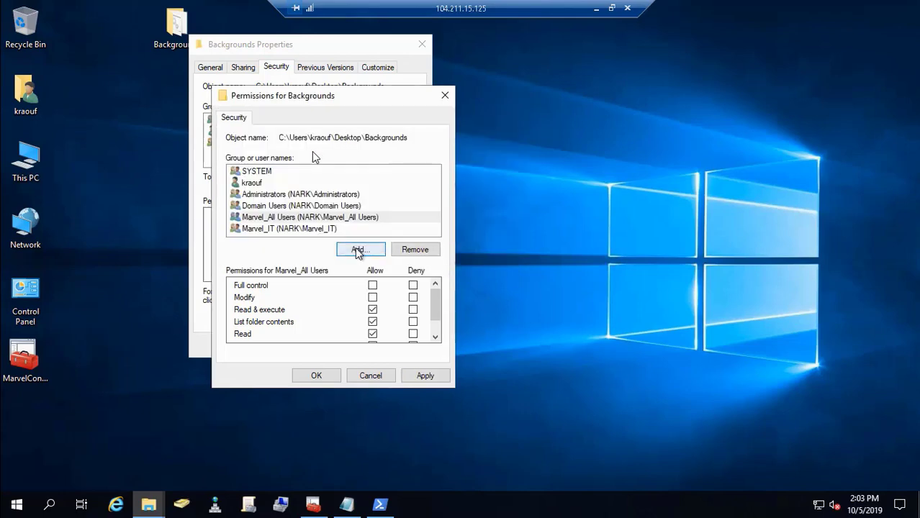
Step: Give Marvel_All Users, Marvel_IT and Domain Users Full control, apply, and close Backgrounds properties
{"action": "left_click", "coordinate": [372, 285]}
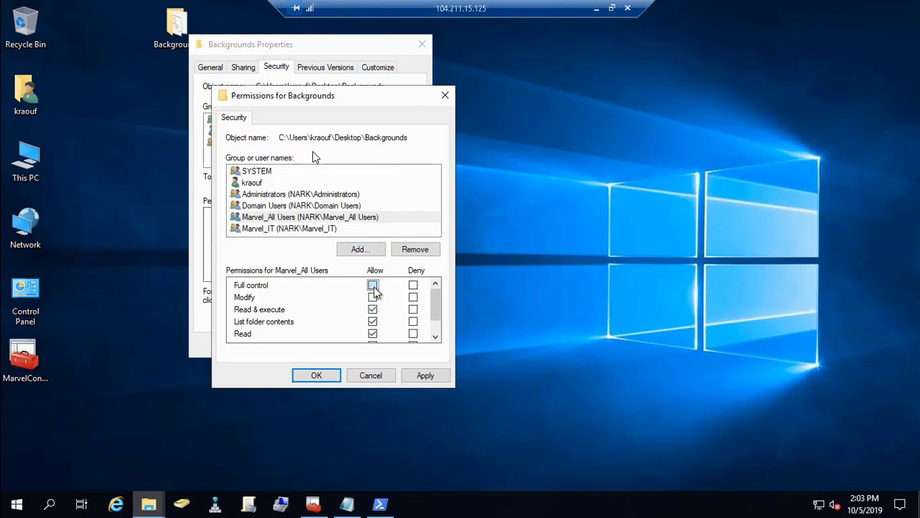
{"action": "left_click", "coordinate": [330, 229]}
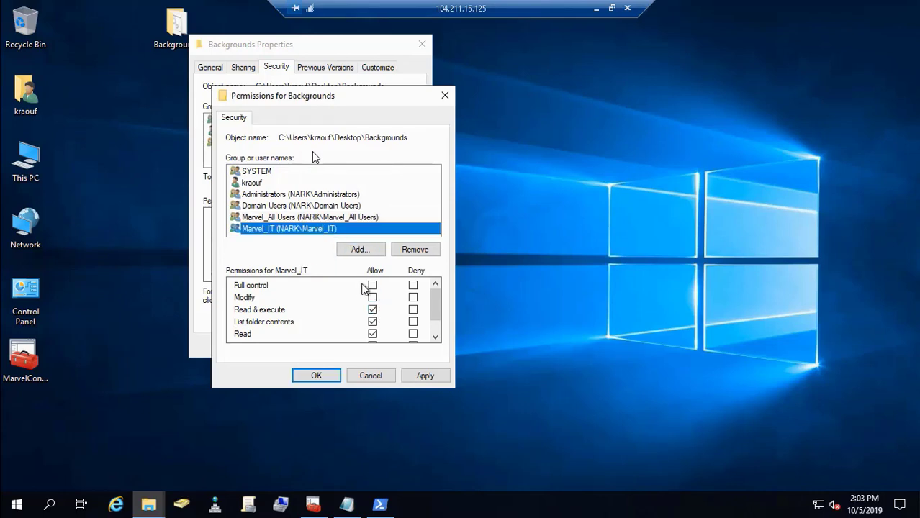
{"action": "left_click", "coordinate": [372, 285]}
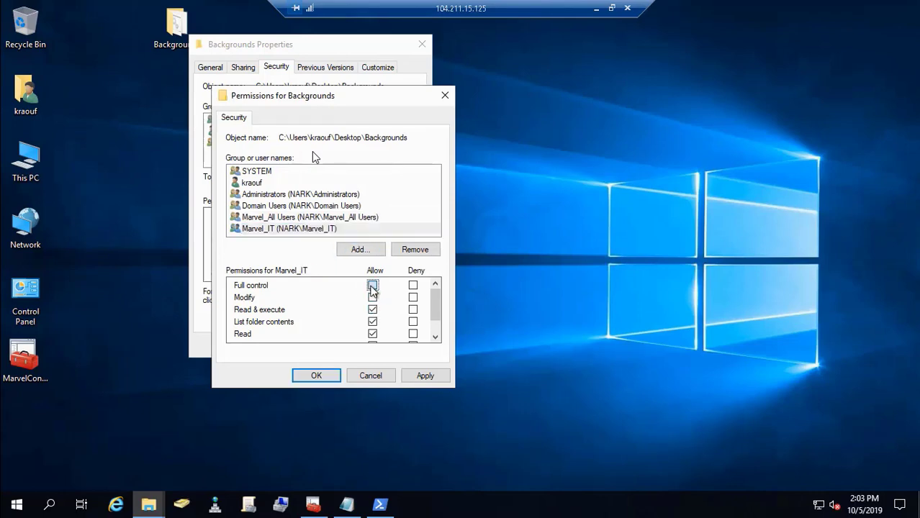
{"action": "left_click", "coordinate": [335, 207]}
{"action": "left_click", "coordinate": [372, 285]}
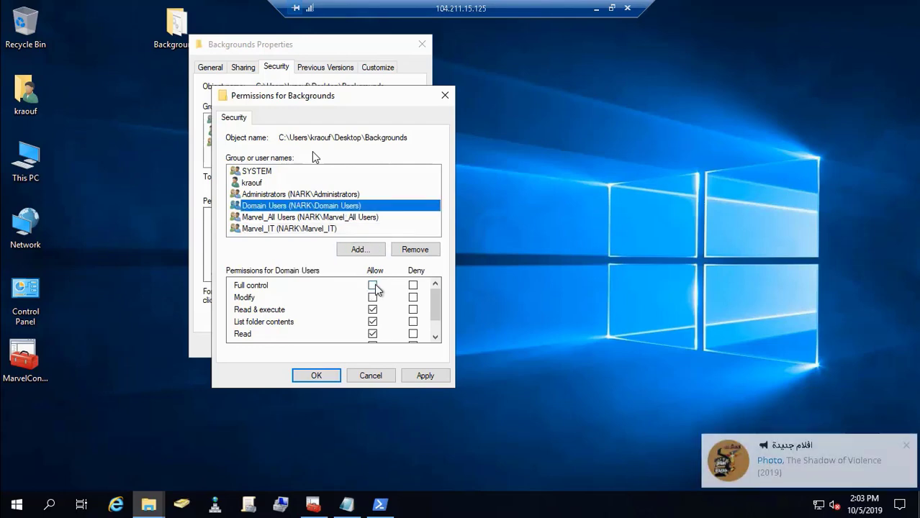
{"action": "left_click", "coordinate": [428, 377]}
{"action": "left_click", "coordinate": [323, 377]}
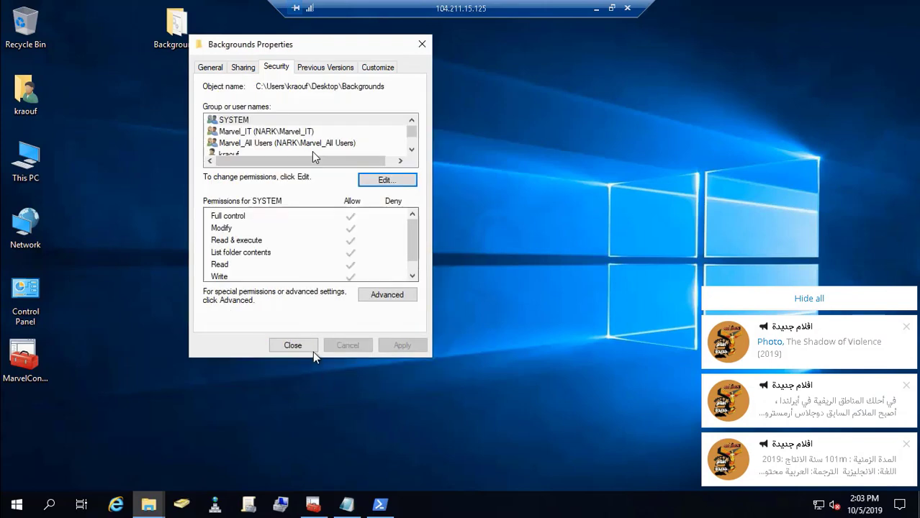
{"action": "left_click", "coordinate": [293, 345]}
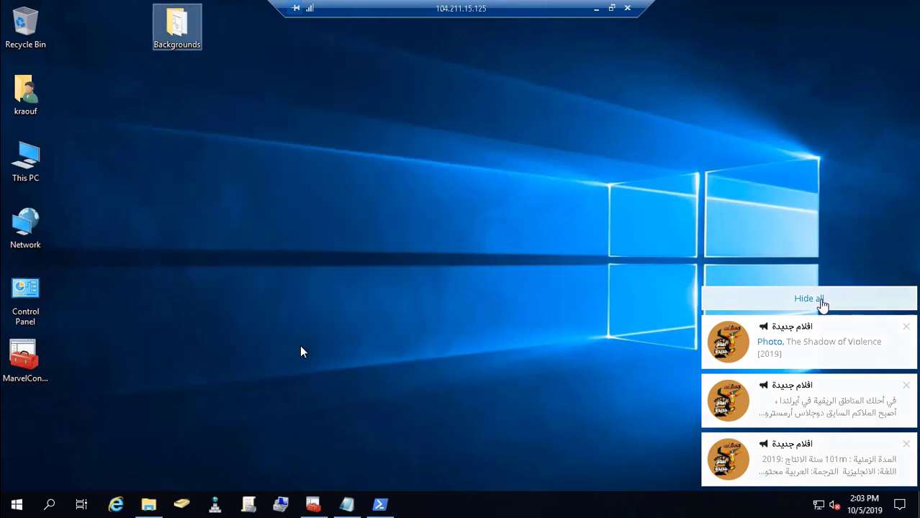
Step: Dismiss the notifications and minimize the remote session to the local desktop
{"action": "left_click", "coordinate": [821, 301]}
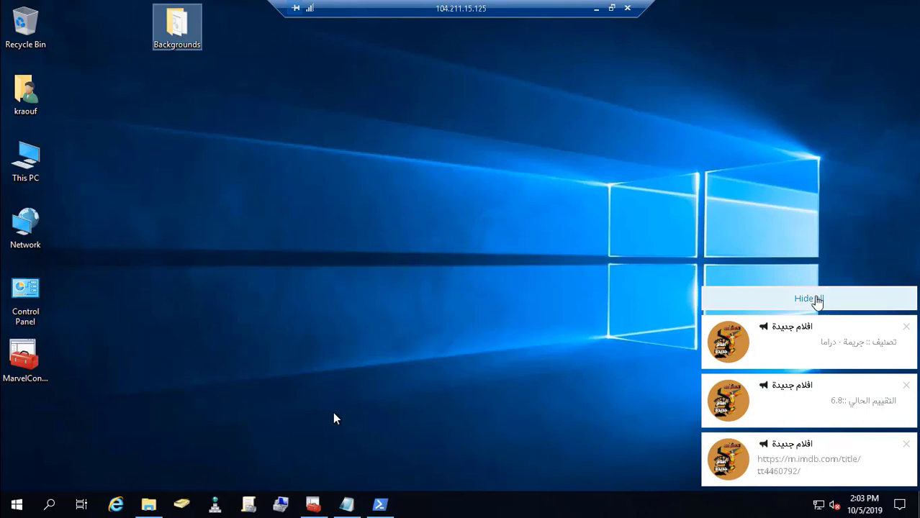
{"action": "left_click", "coordinate": [817, 299]}
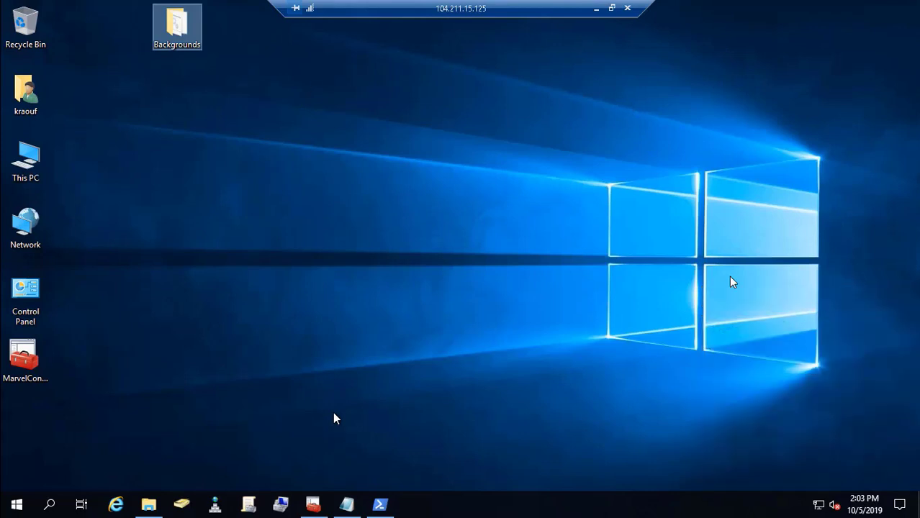
{"action": "left_click", "coordinate": [594, 10]}
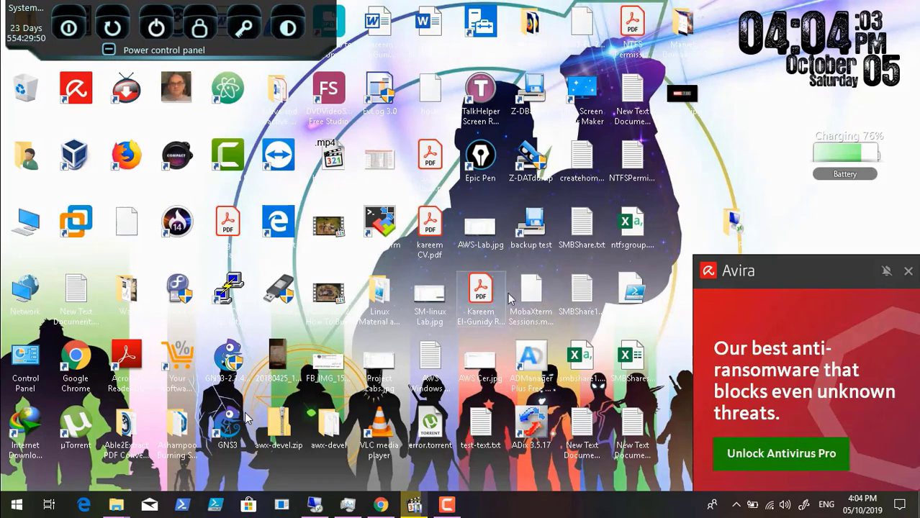
{"action": "left_click", "coordinate": [446, 506]}
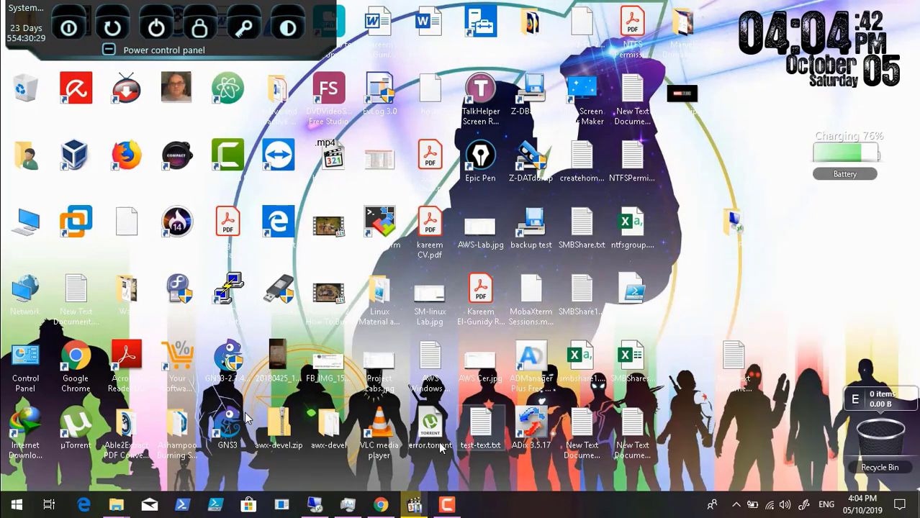
Step: Browse NARK.LOCAL > MRST > Security Groups and view Marvel_HOD's members without changing anything
{"action": "left_click", "coordinate": [311, 506]}
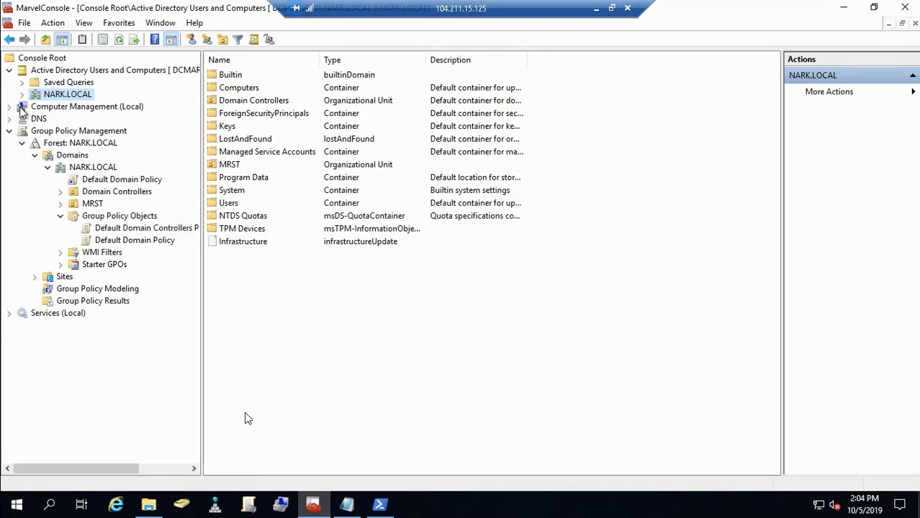
{"action": "left_click", "coordinate": [21, 94]}
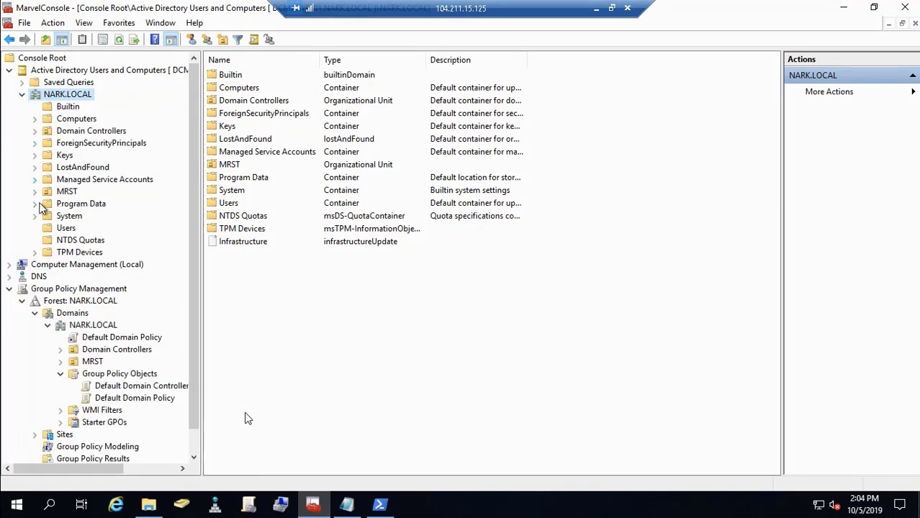
{"action": "left_click", "coordinate": [35, 191]}
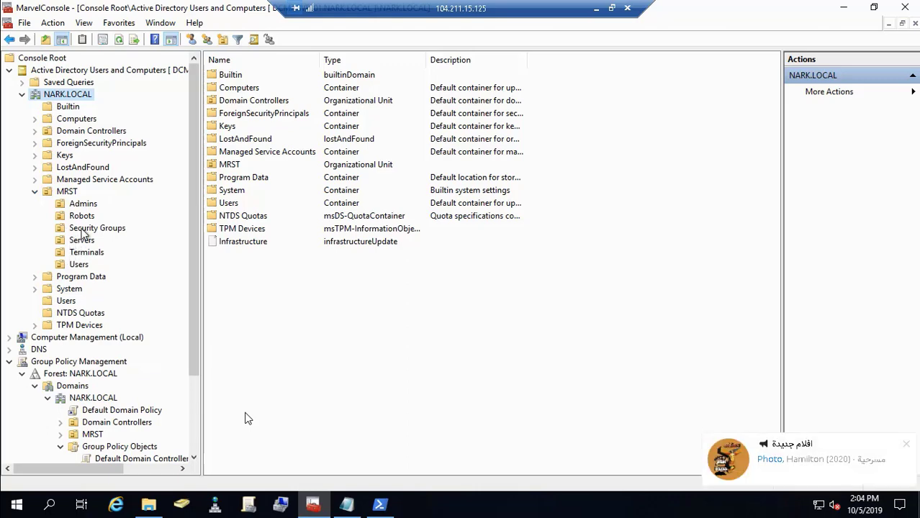
{"action": "left_click", "coordinate": [87, 229]}
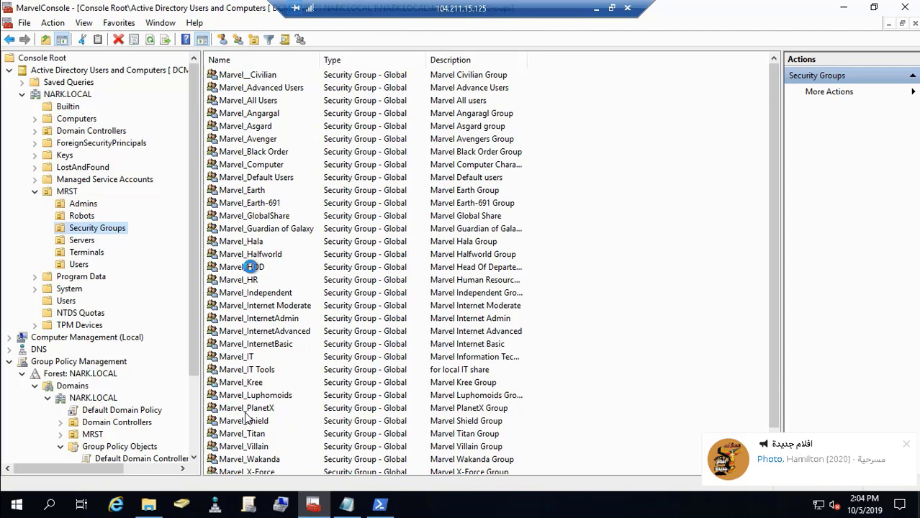
{"action": "left_click", "coordinate": [246, 266]}
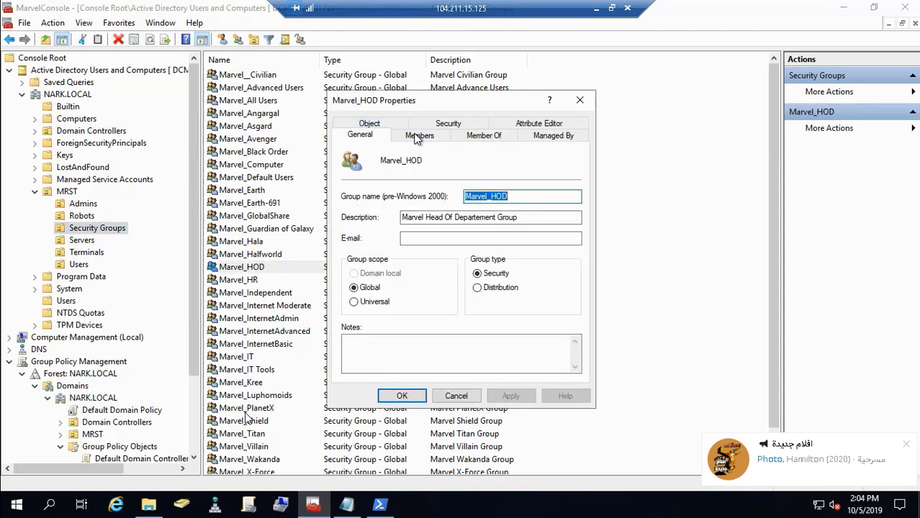
{"action": "left_click", "coordinate": [418, 136]}
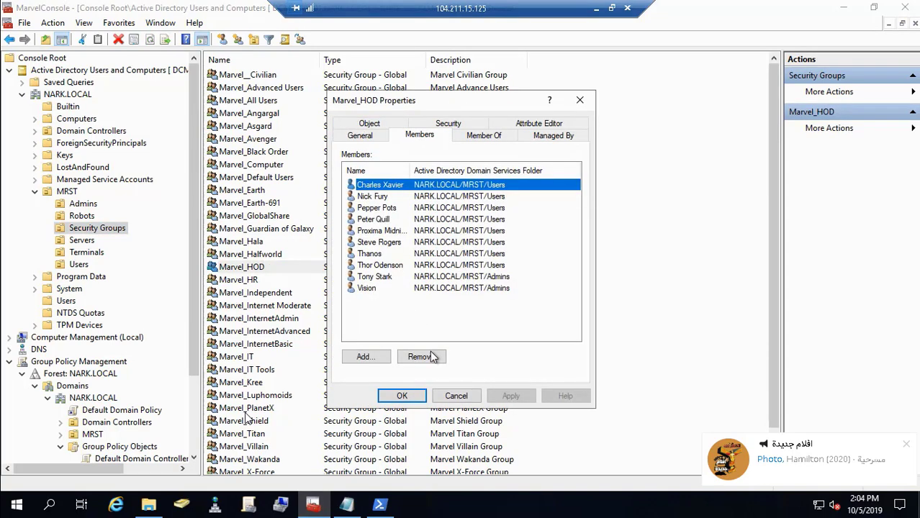
{"action": "left_click", "coordinate": [456, 396]}
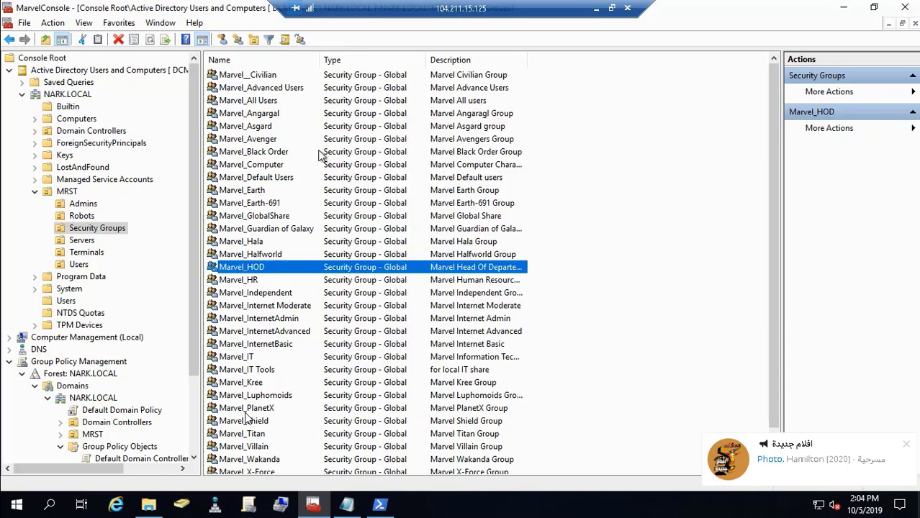
Step: From Marvel_All Users' Members tab, run an Advanced Find Now search listing all domain accounts
{"action": "double_click", "coordinate": [274, 102]}
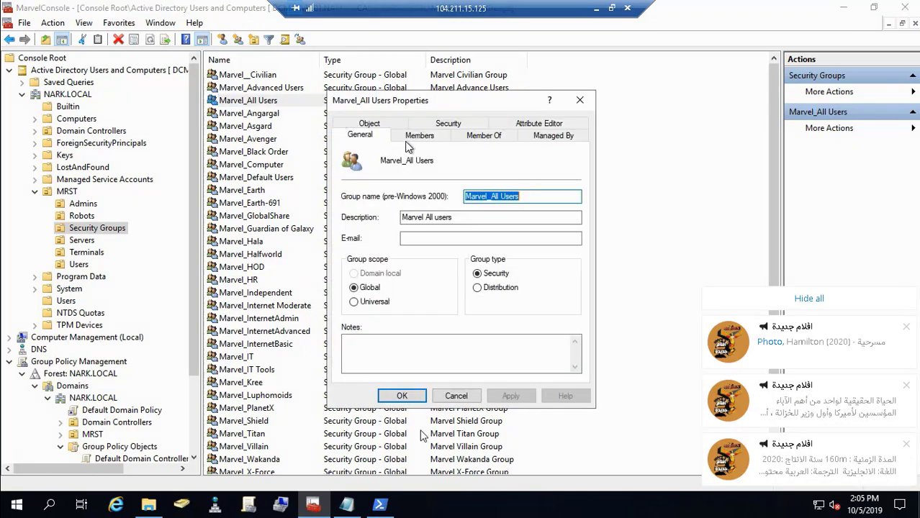
{"action": "left_click", "coordinate": [415, 138]}
{"action": "left_click", "coordinate": [809, 300]}
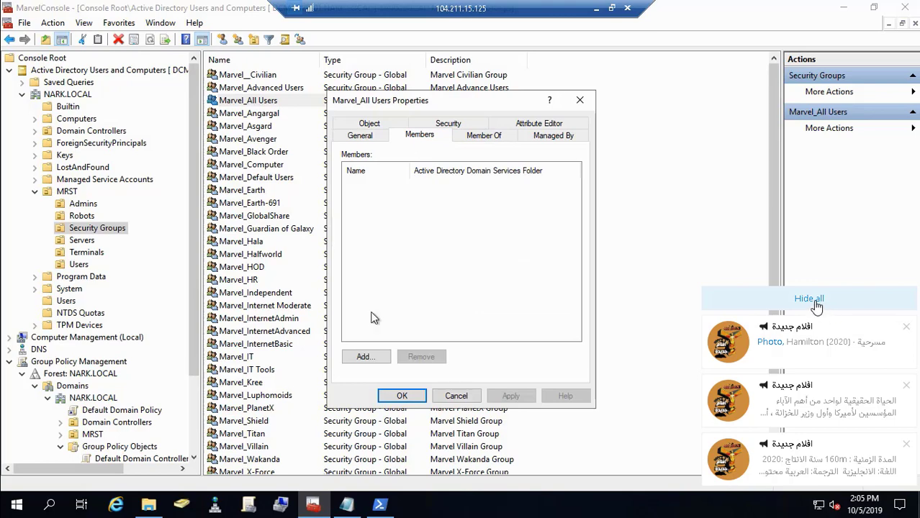
{"action": "left_click", "coordinate": [364, 357]}
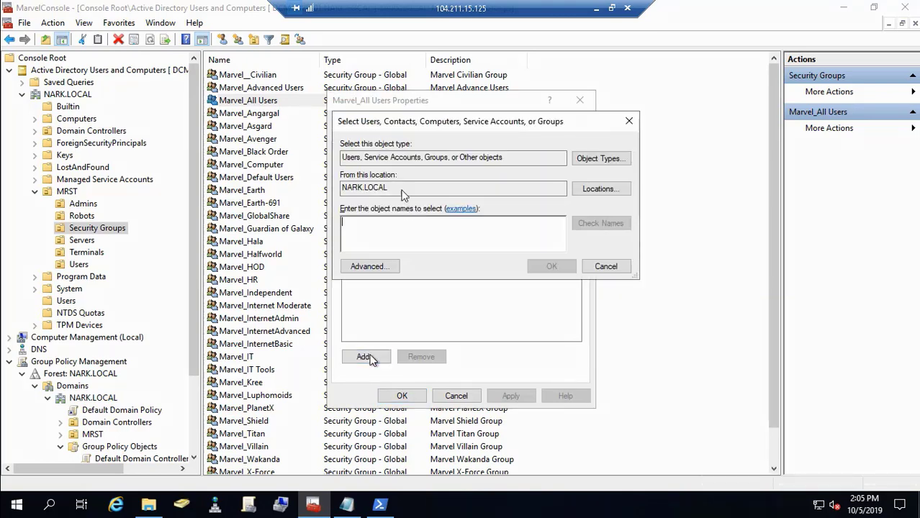
{"action": "left_click", "coordinate": [385, 266]}
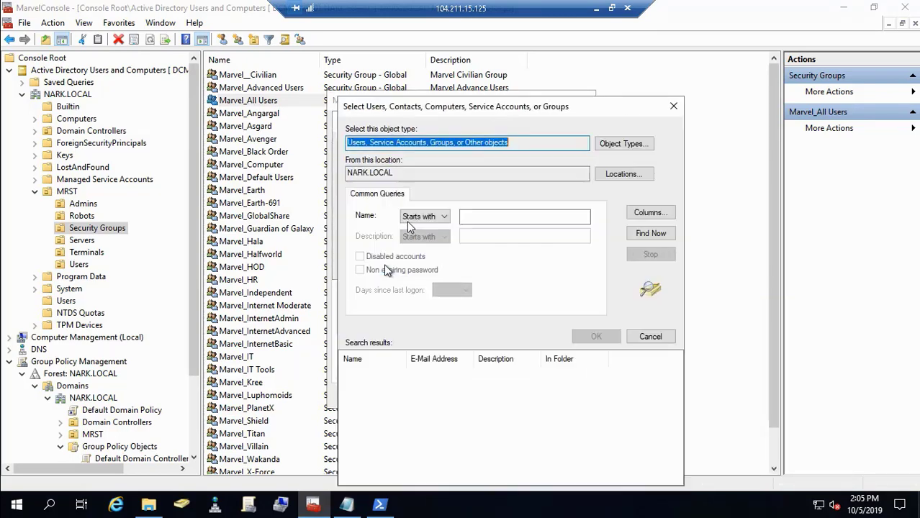
{"action": "left_click", "coordinate": [647, 238]}
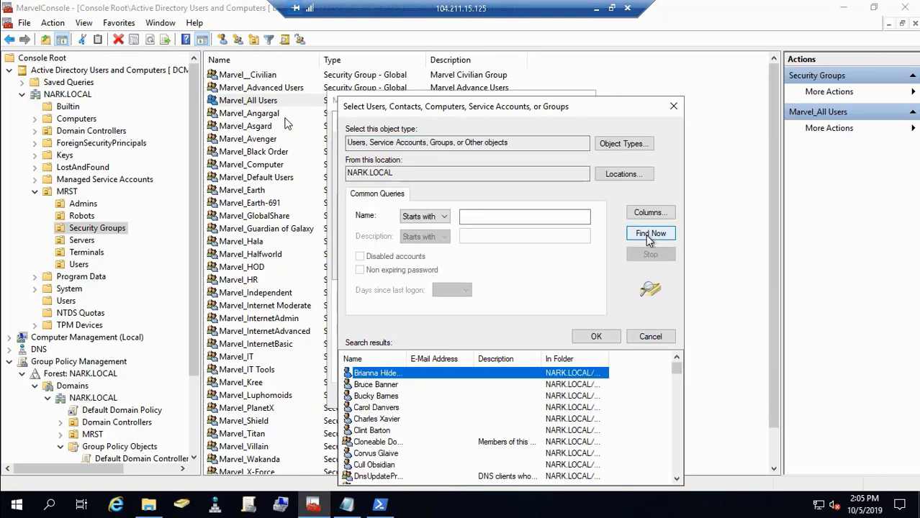
Step: Multi-select several user accounts in the search results to add to Marvel_All Users
{"action": "left_click", "coordinate": [678, 479]}
{"action": "left_click", "coordinate": [677, 478]}
{"action": "left_click", "coordinate": [677, 478]}
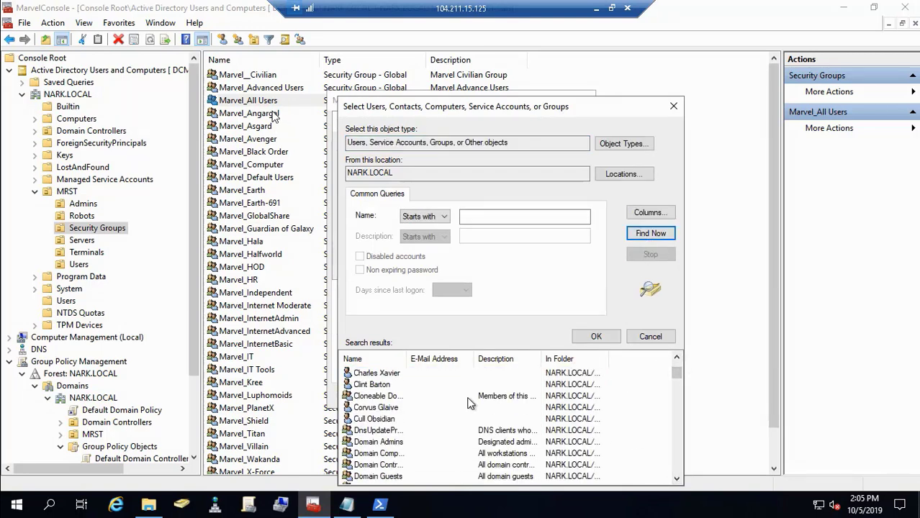
{"action": "left_click", "coordinate": [385, 386], "text": "shift"}
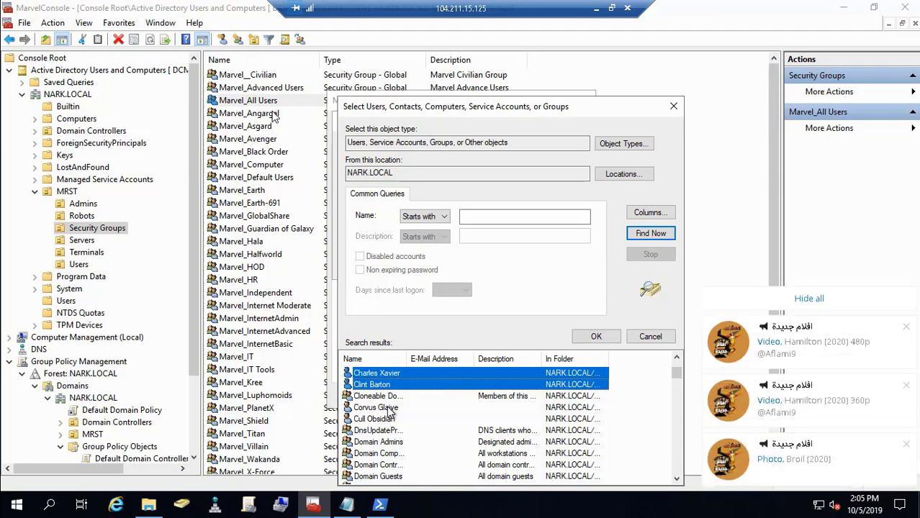
{"action": "left_click", "coordinate": [388, 408], "text": "ctrl"}
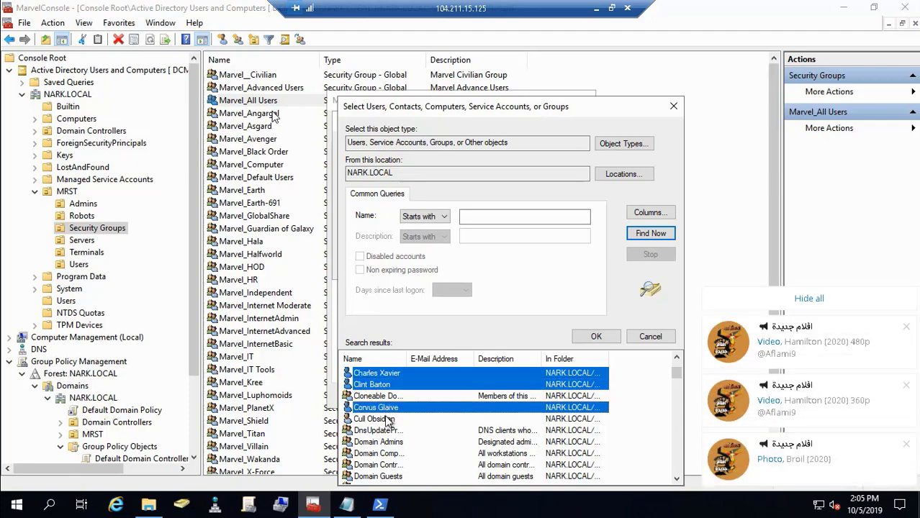
{"action": "left_click", "coordinate": [389, 418], "text": "ctrl"}
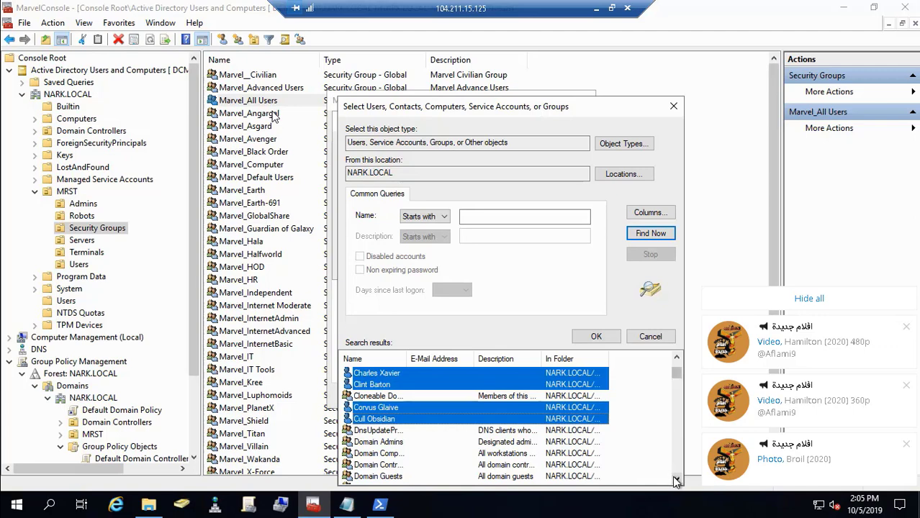
{"action": "left_click_drag", "start_coordinate": [677, 480], "coordinate": [677, 482]}
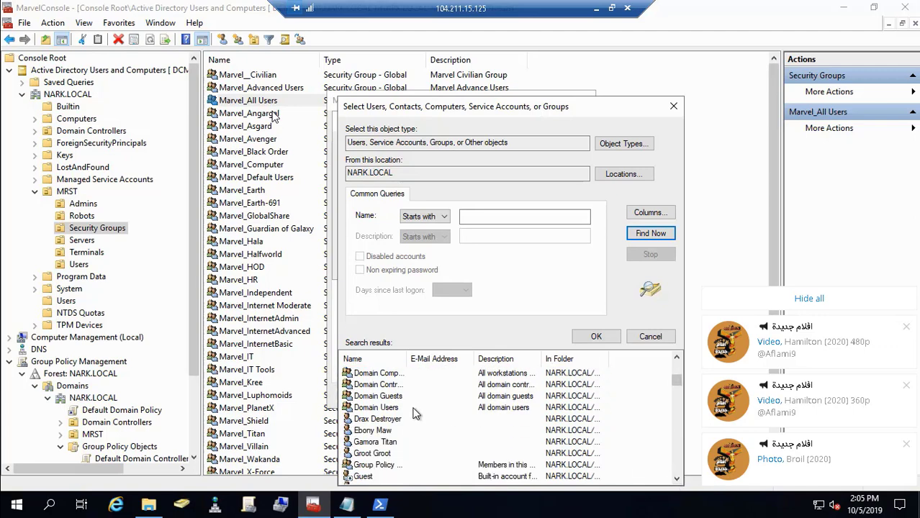
{"action": "left_click", "coordinate": [396, 421]}
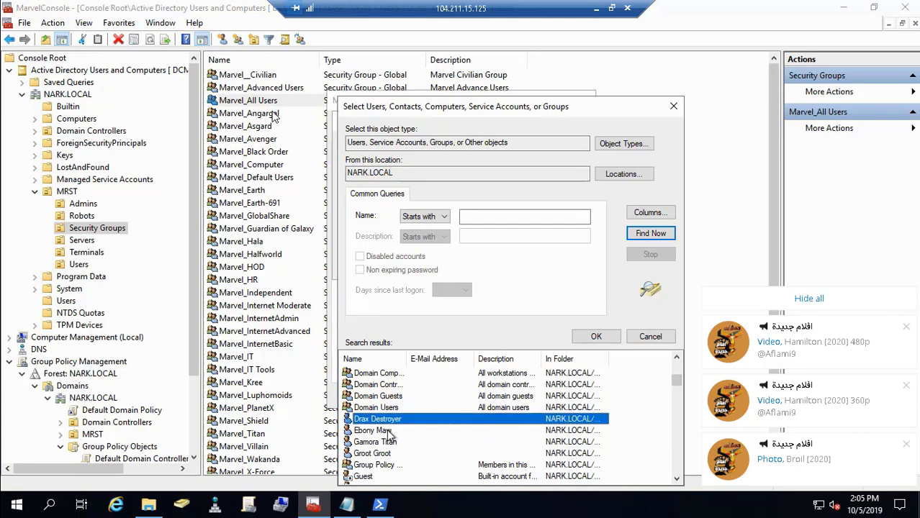
Step: Open Marvel_GlobalShare's properties and begin looking up 'Marvel' as a new member
{"action": "double_click", "coordinate": [298, 177]}
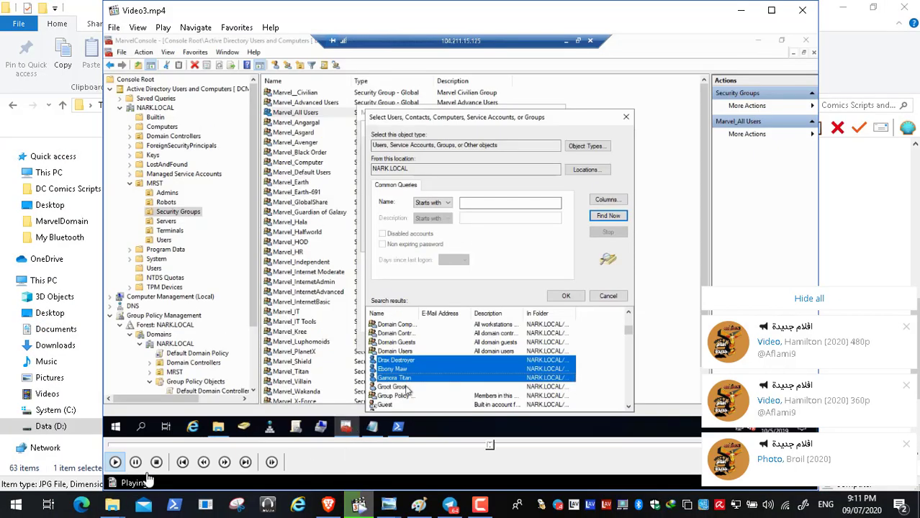
{"action": "left_click", "coordinate": [135, 462]}
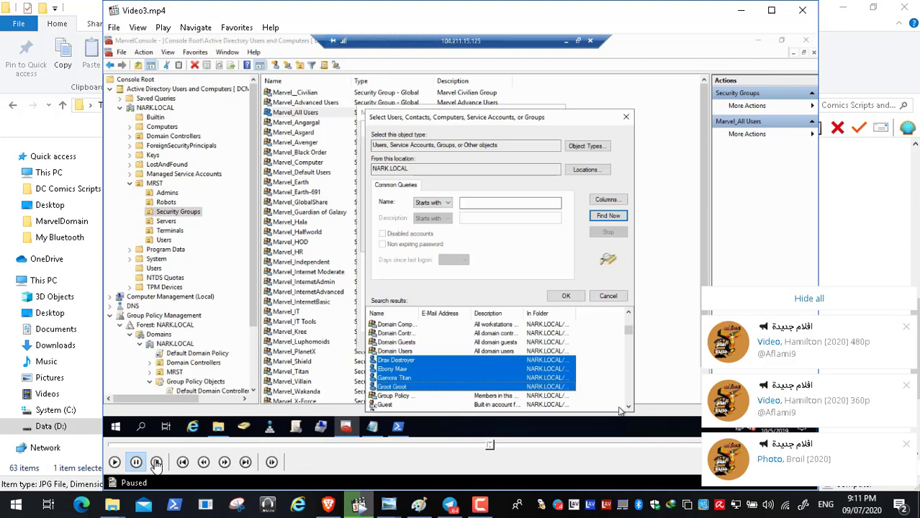
{"action": "left_click", "coordinate": [480, 506]}
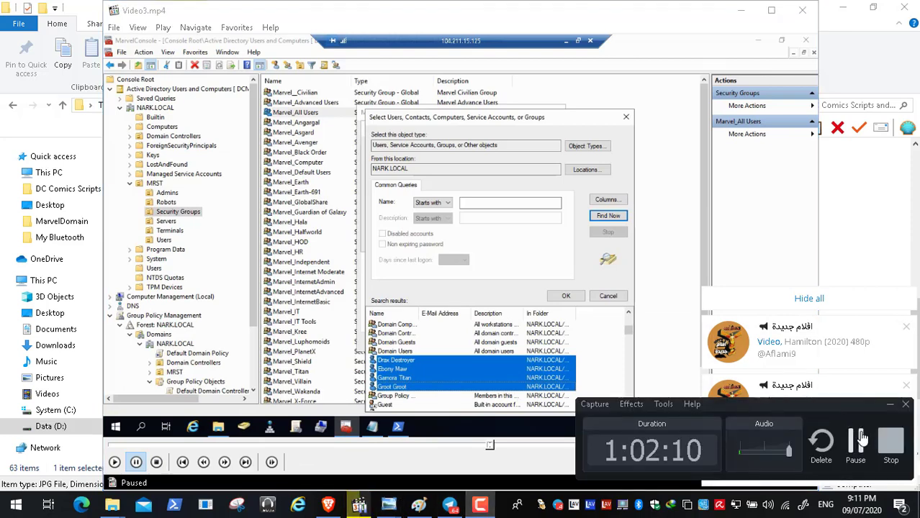
{"action": "left_click", "coordinate": [862, 441]}
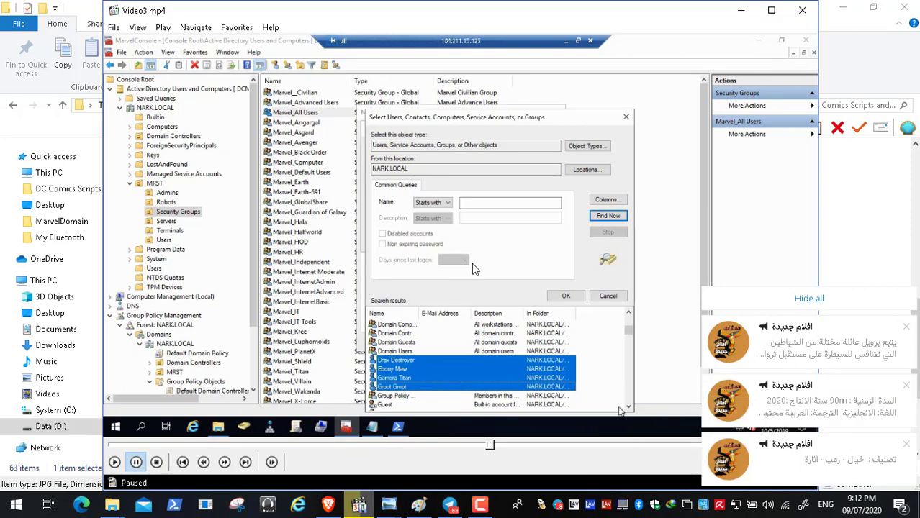
{"action": "left_click", "coordinate": [822, 302]}
{"action": "double_click", "coordinate": [386, 249]}
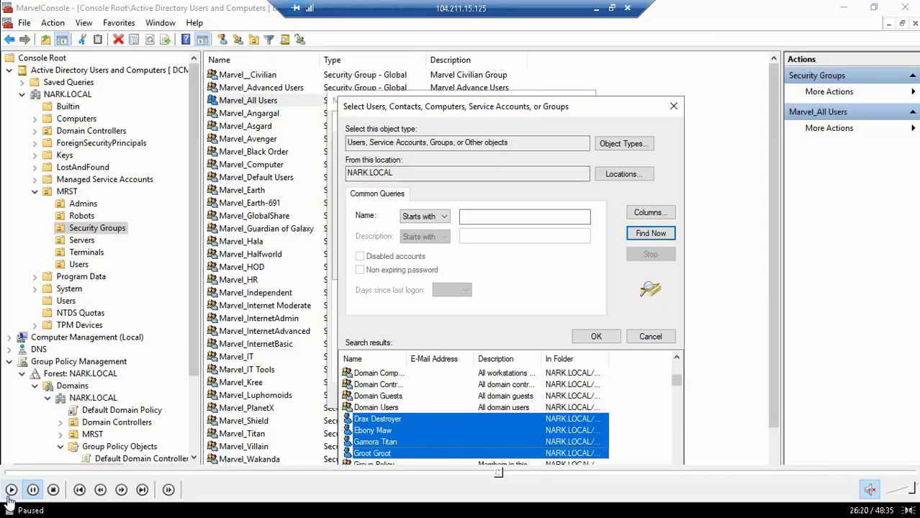
{"action": "left_click", "coordinate": [11, 490]}
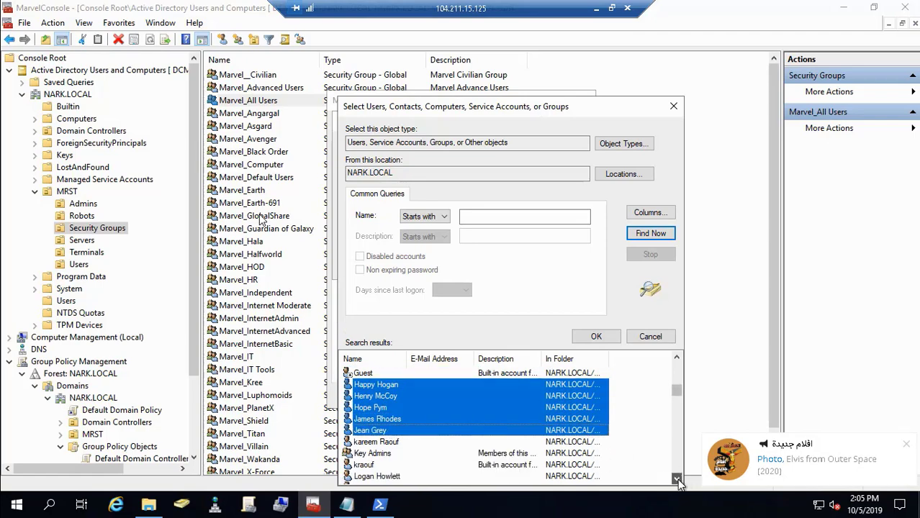
{"action": "key", "text": "Escape"}
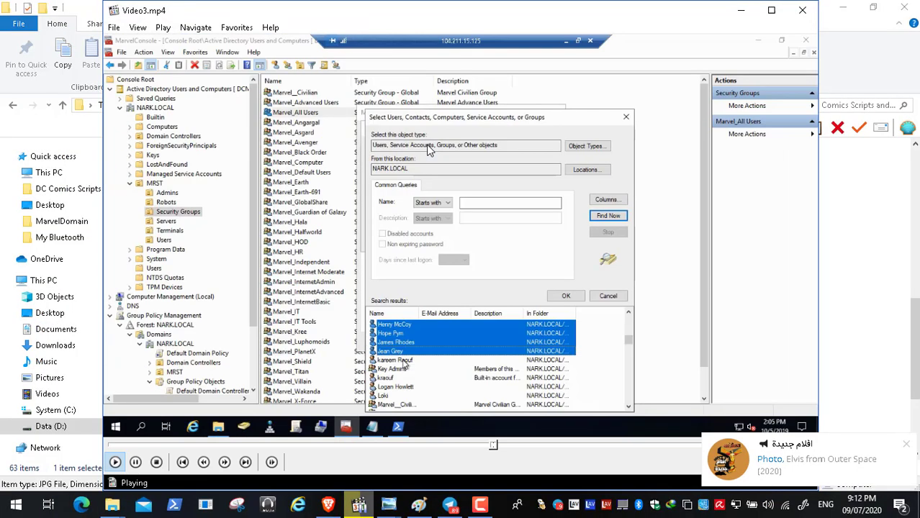
{"action": "right_click", "coordinate": [569, 503]}
{"action": "left_click", "coordinate": [590, 490]}
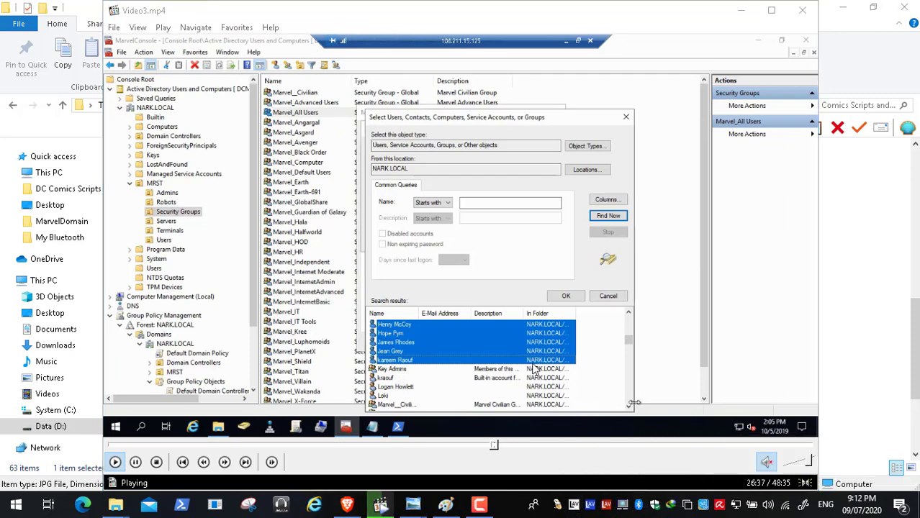
{"action": "double_click", "coordinate": [319, 346]}
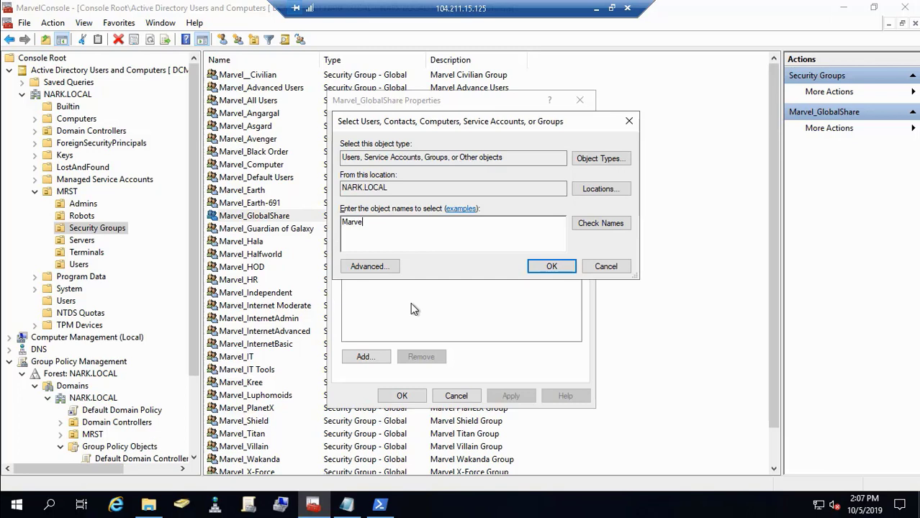
Step: Add Marvel_All Users to Marvel_GlobalShare's members, then apply and close its properties
{"action": "mouse_move", "coordinate": [2, 493]}
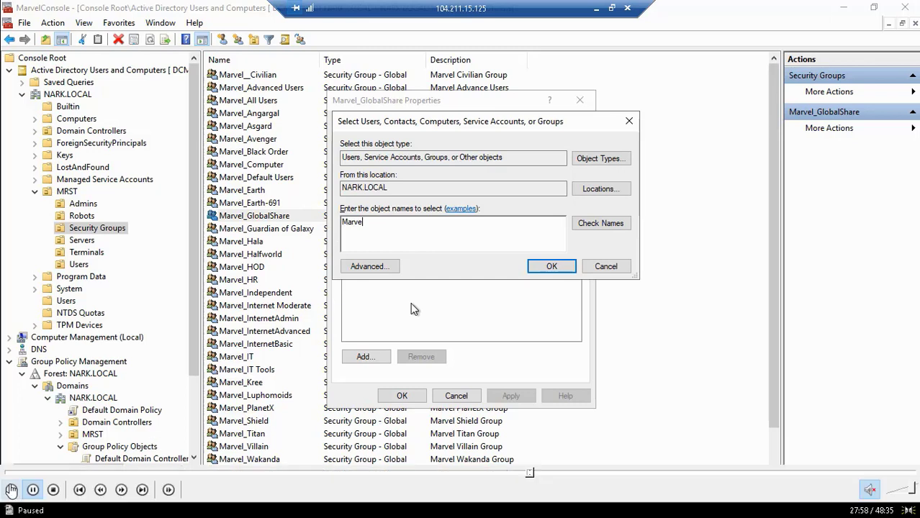
{"action": "left_click", "coordinate": [11, 490]}
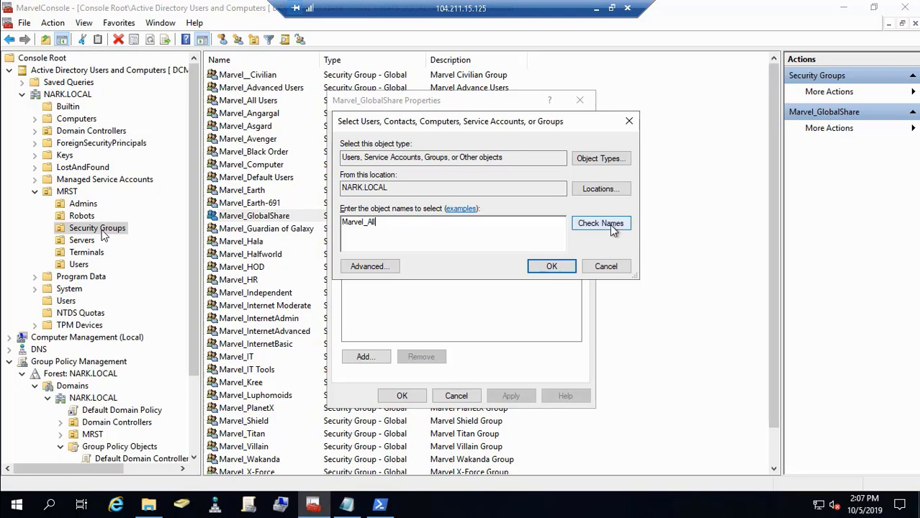
{"action": "left_click", "coordinate": [552, 268]}
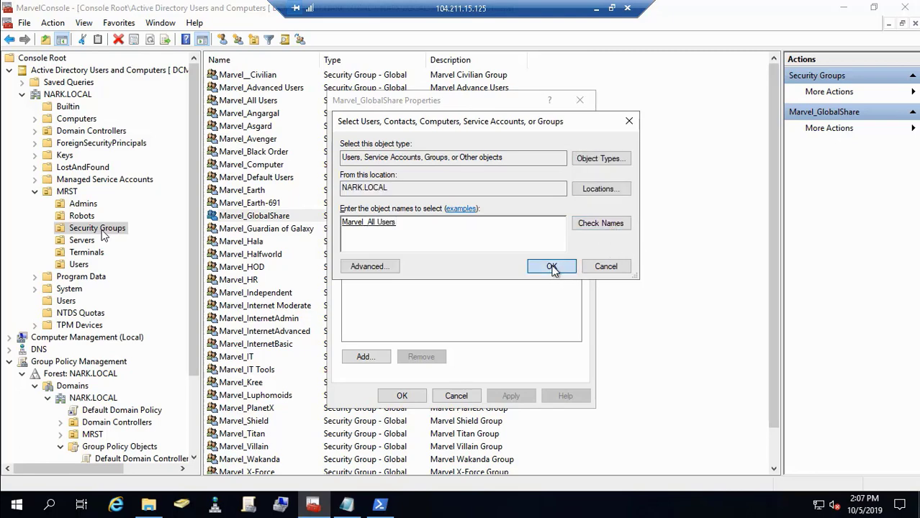
{"action": "left_click", "coordinate": [512, 397]}
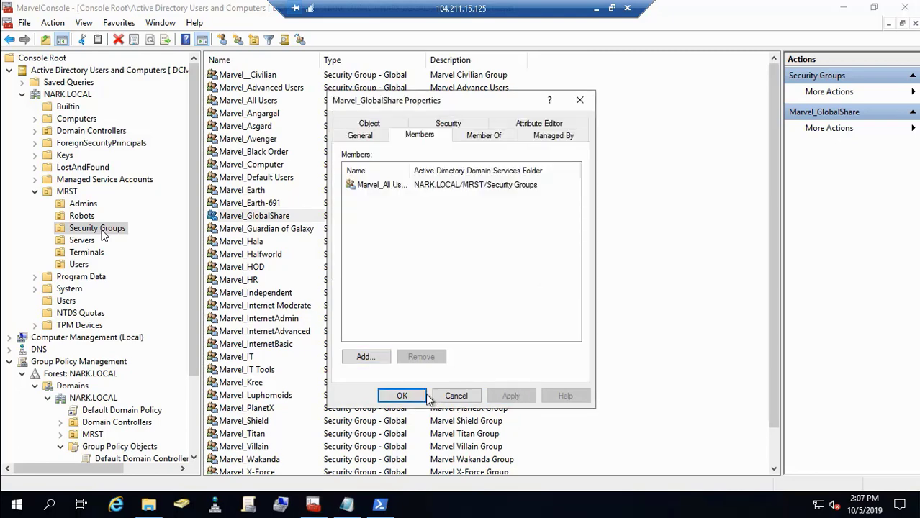
{"action": "left_click", "coordinate": [403, 396]}
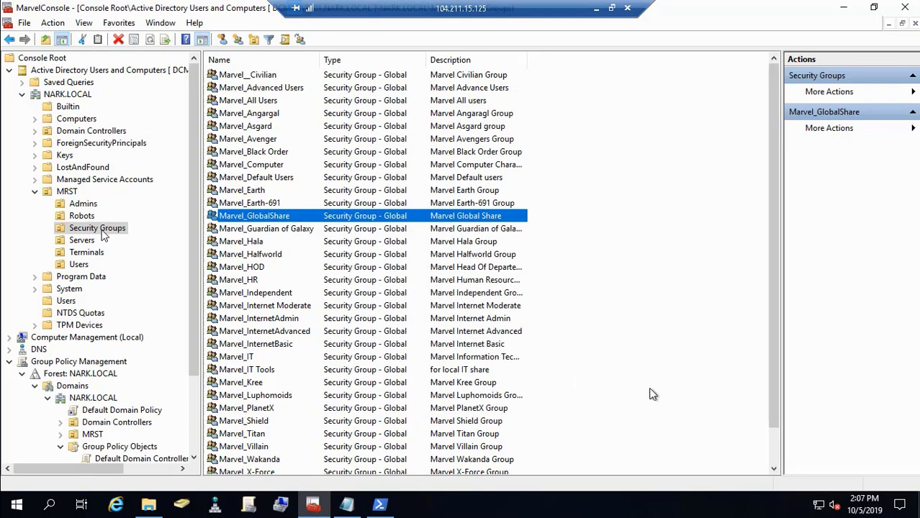
{"action": "left_click", "coordinate": [774, 457]}
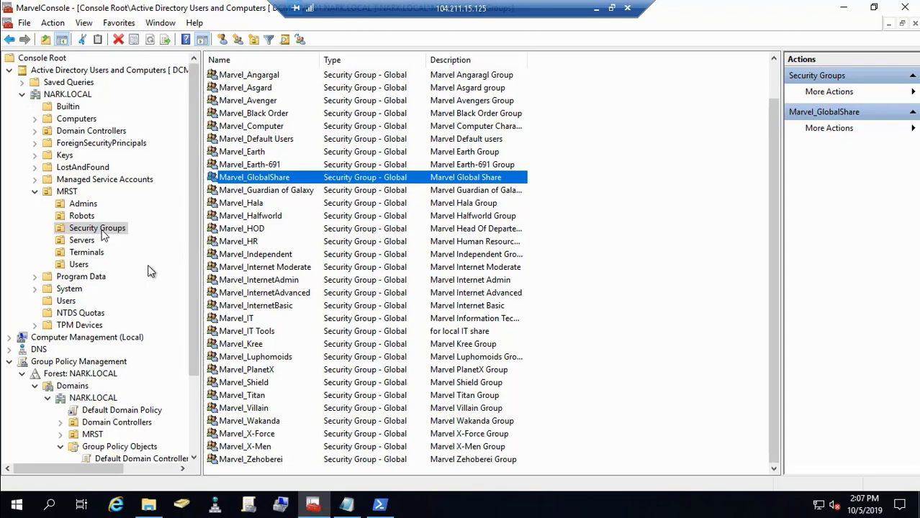
Step: Scroll through the domain accounts in Users, then return to the Security Groups list
{"action": "left_click", "coordinate": [80, 265]}
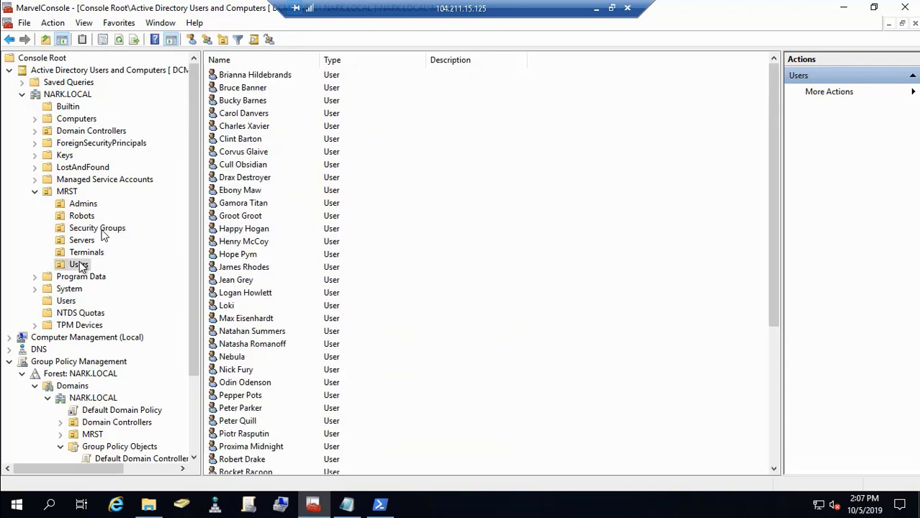
{"action": "left_click", "coordinate": [772, 452]}
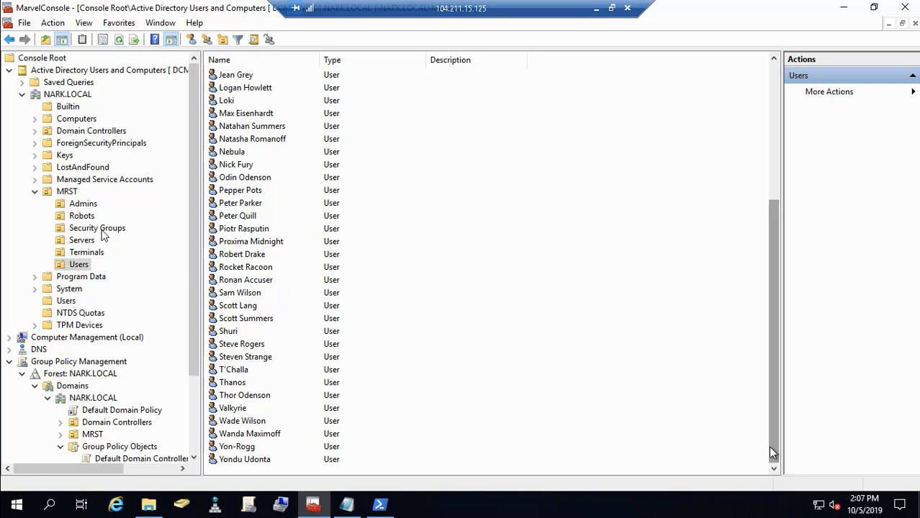
{"action": "left_click", "coordinate": [773, 101]}
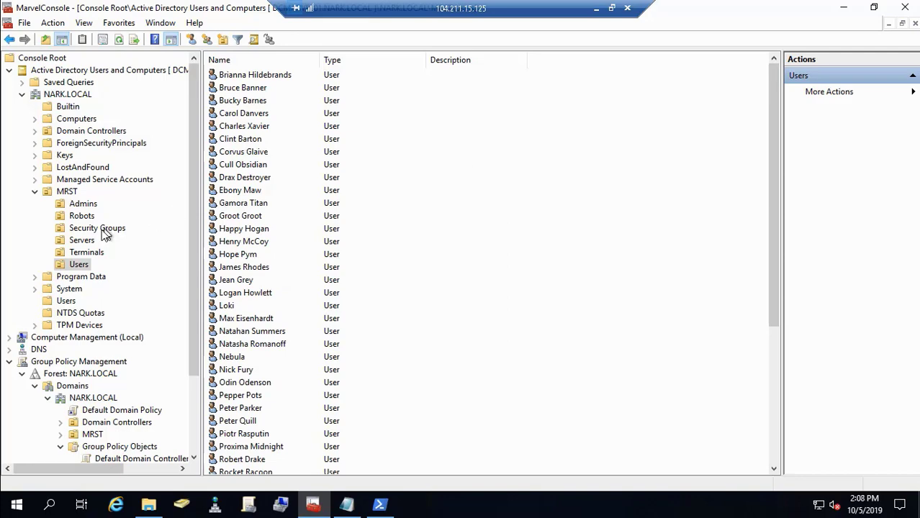
{"action": "left_click", "coordinate": [103, 234]}
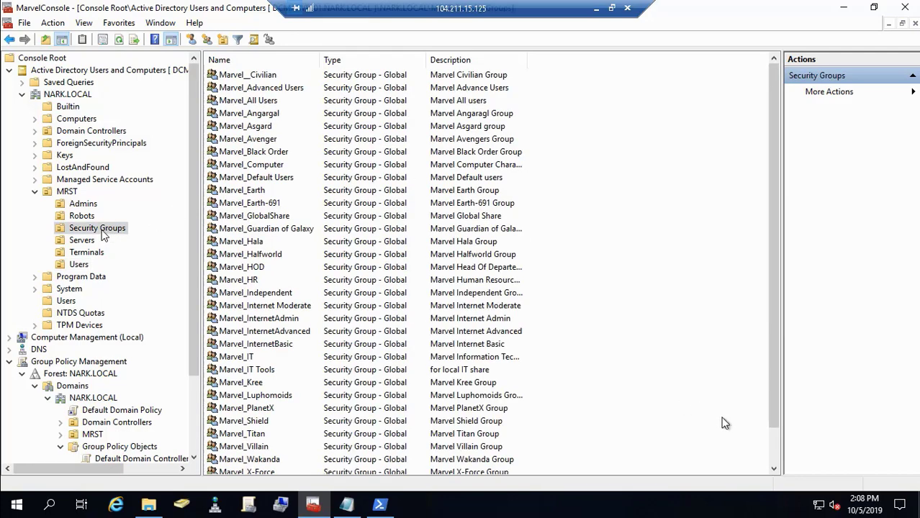
{"action": "left_click", "coordinate": [773, 459]}
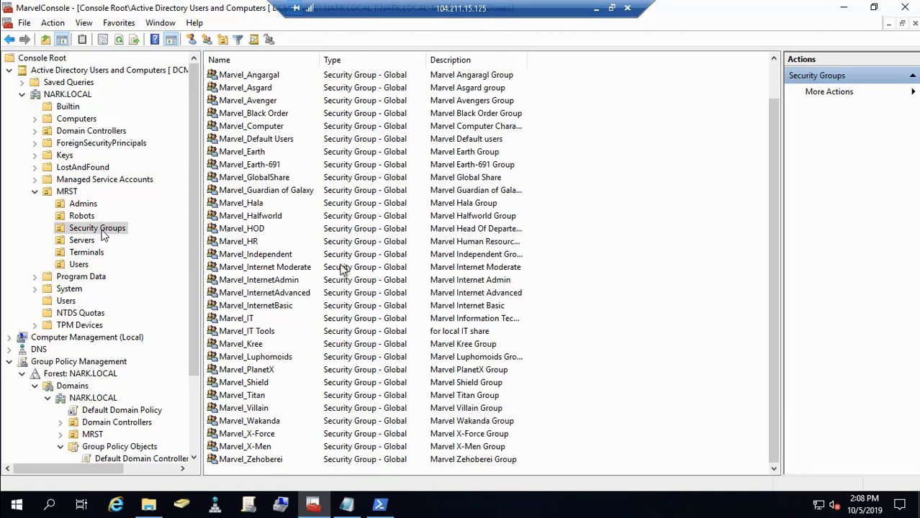
{"action": "right_click", "coordinate": [101, 231]}
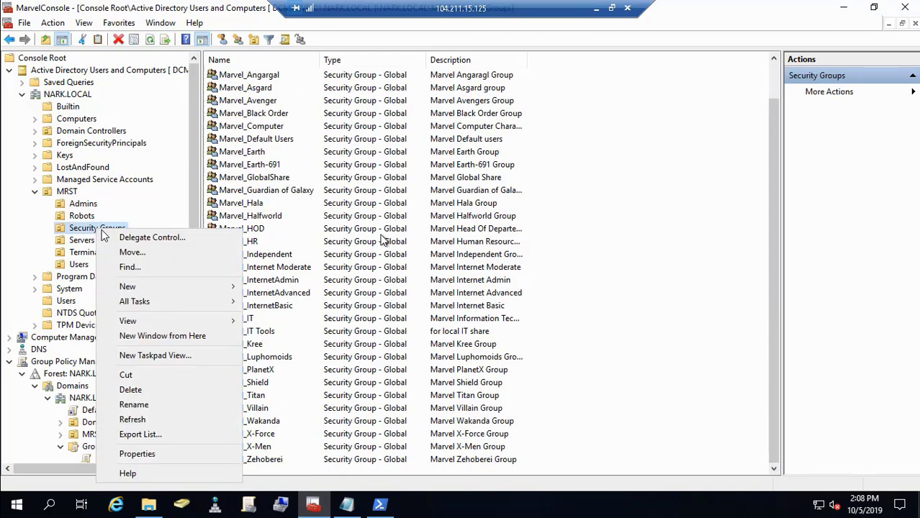
{"action": "left_click", "coordinate": [410, 231]}
Step: Copy the Marvel_HR group name from its properties and close them
{"action": "double_click", "coordinate": [270, 244]}
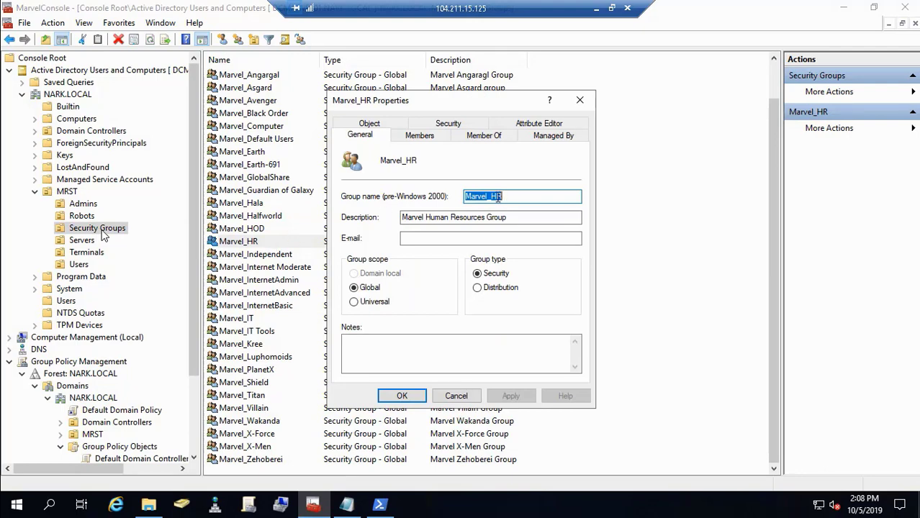
{"action": "right_click", "coordinate": [497, 198]}
{"action": "left_click", "coordinate": [529, 240]}
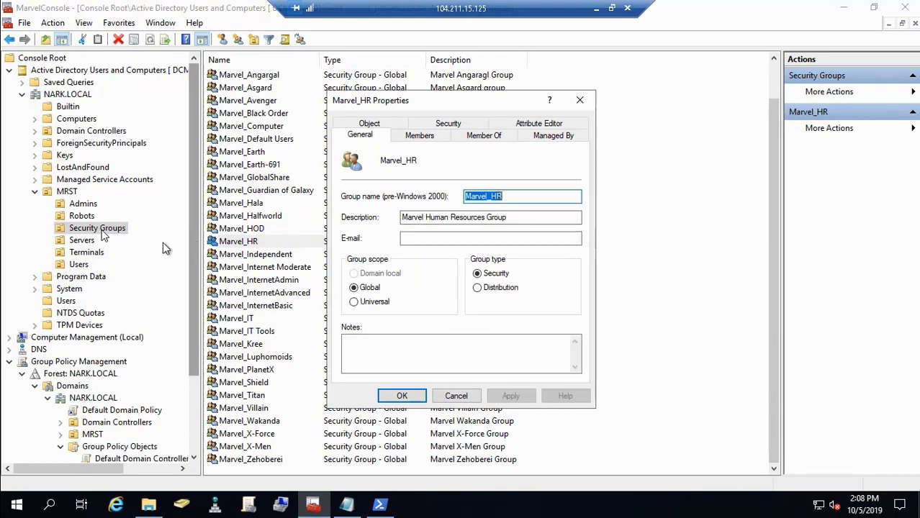
{"action": "key", "text": "Escape"}
{"action": "right_click", "coordinate": [109, 231]}
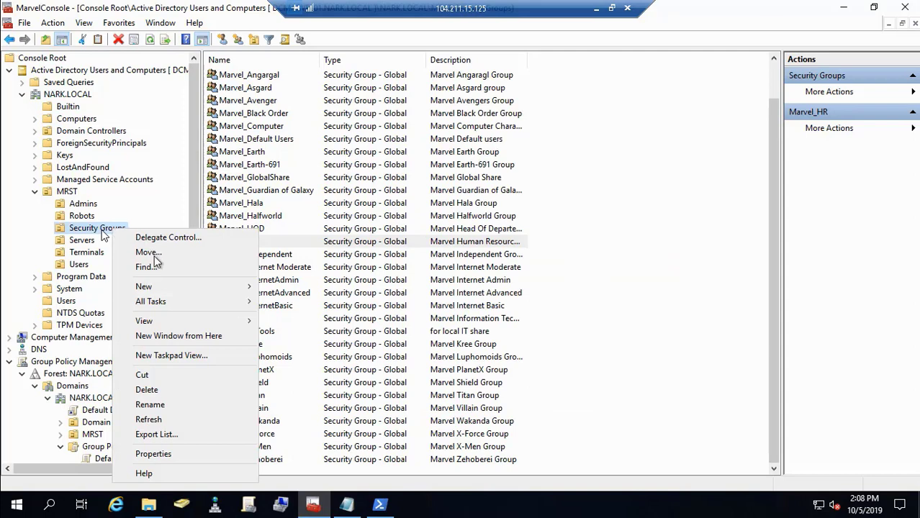
Step: Start a new group in Security Groups named Marvel_RobotsAI, then pause and exit full-screen playback
{"action": "mouse_move", "coordinate": [204, 289]}
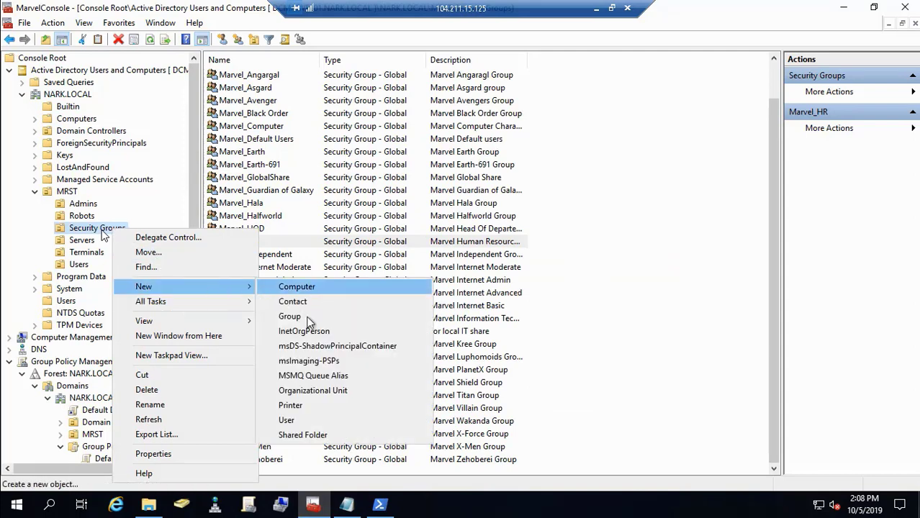
{"action": "left_click", "coordinate": [366, 318]}
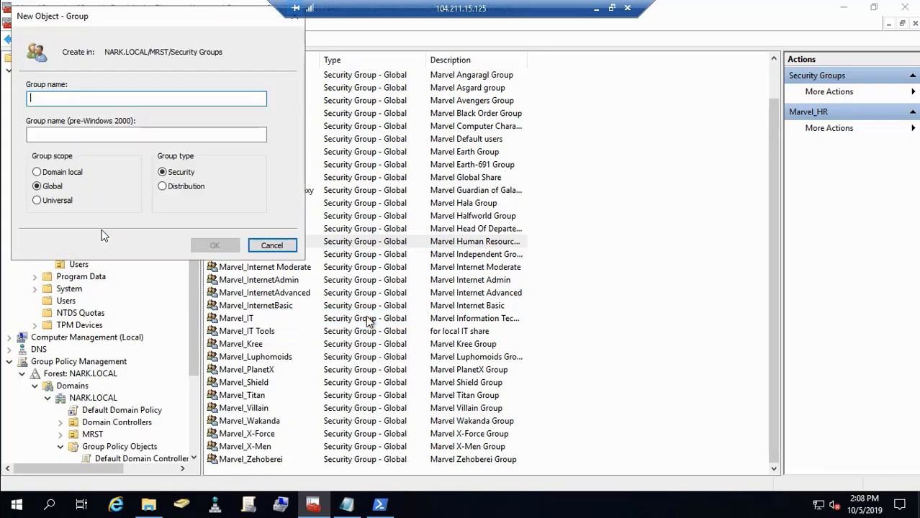
{"action": "type", "text": "Marvel_HR"}
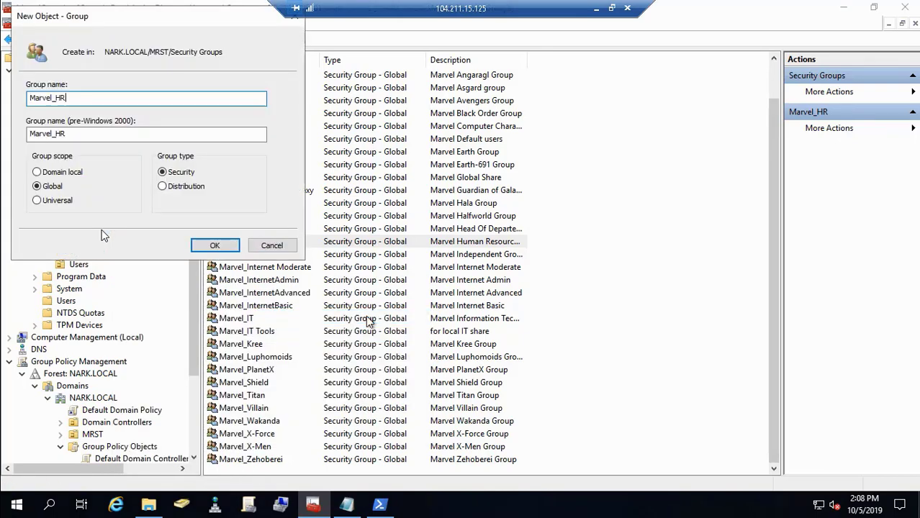
{"action": "key", "text": "BackSpace"}
{"action": "key", "text": "BackSpace"}
{"action": "type", "text": "Robots"}
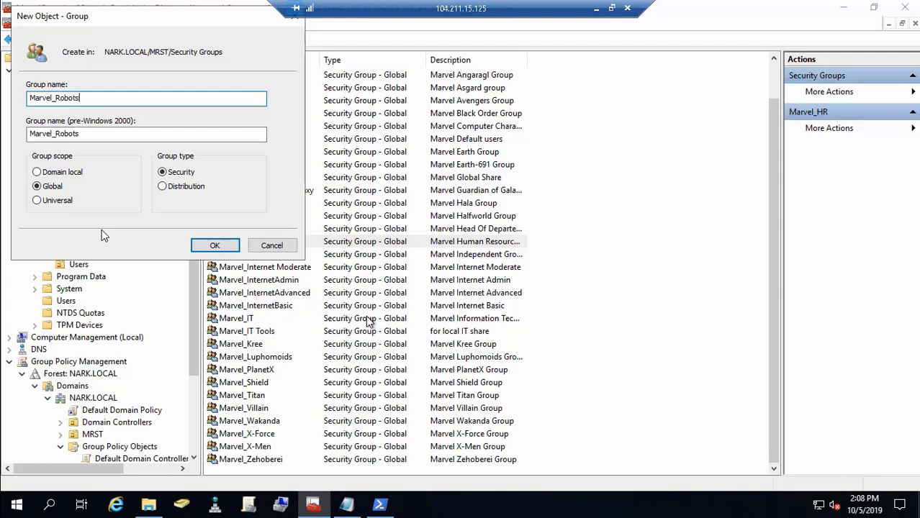
{"action": "type", "text": "AIUsers"}
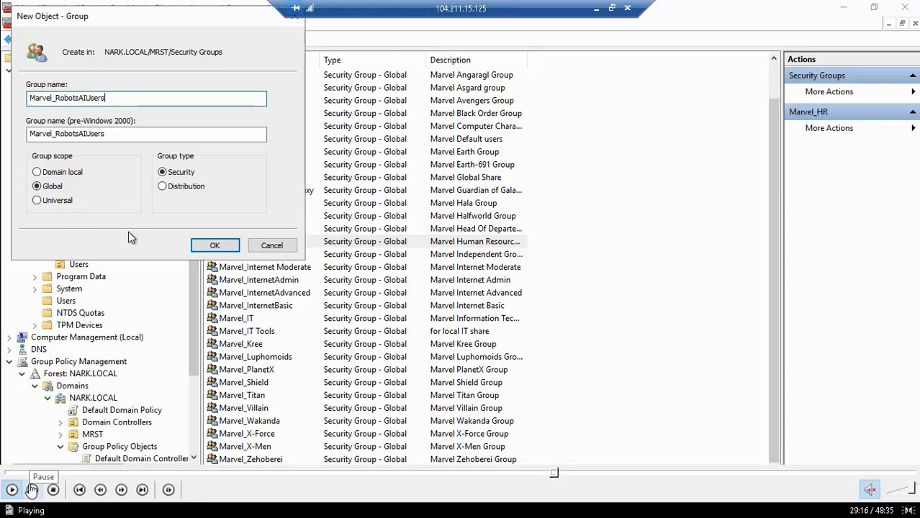
{"action": "left_click", "coordinate": [33, 489]}
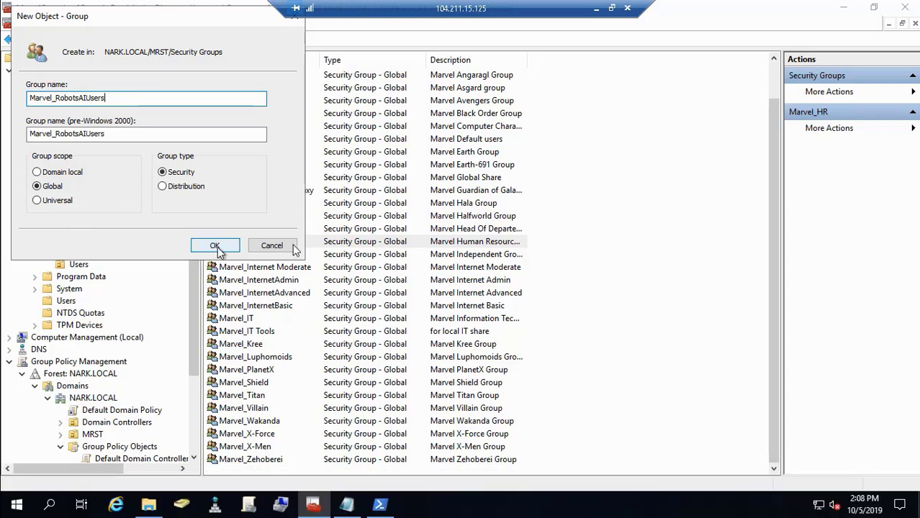
{"action": "double_click", "coordinate": [173, 457]}
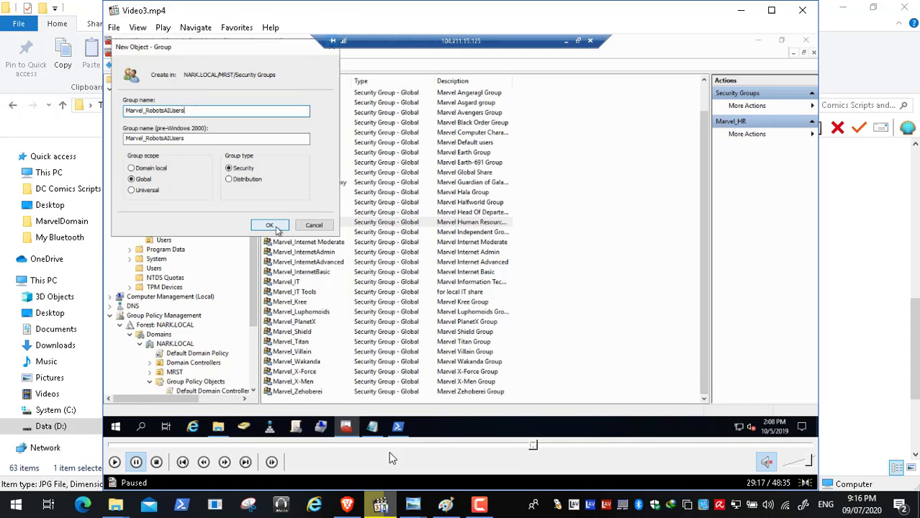
Step: Open Robots.jpg, the department robots diagram, from the Photos taskbar preview at actual size
{"action": "mouse_move", "coordinate": [414, 508]}
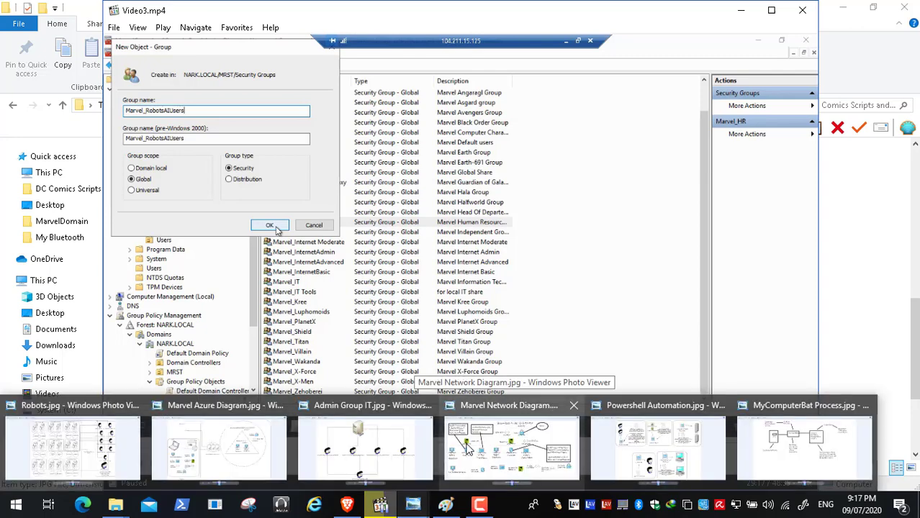
{"action": "left_click", "coordinate": [103, 448]}
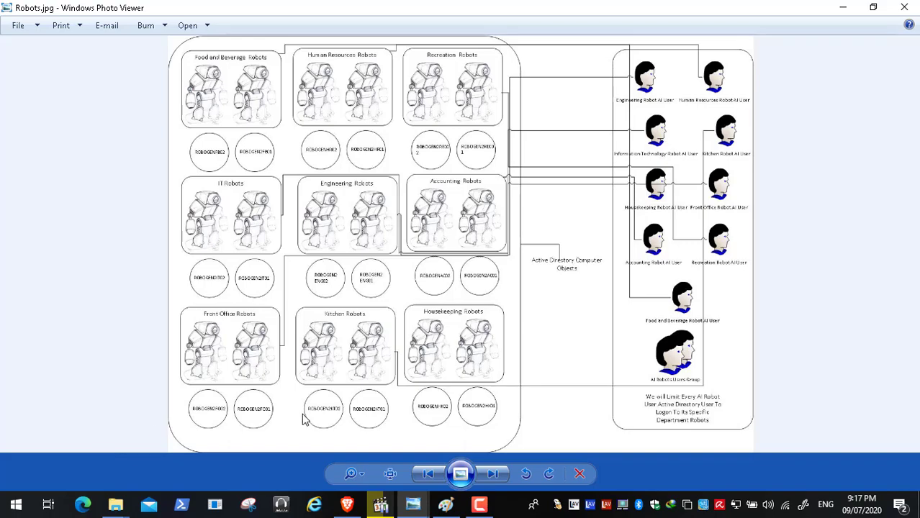
{"action": "left_click", "coordinate": [390, 474]}
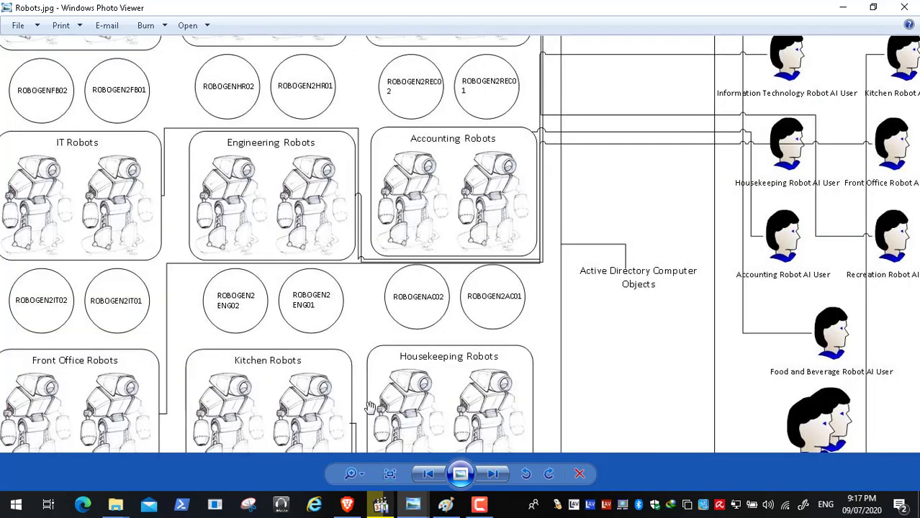
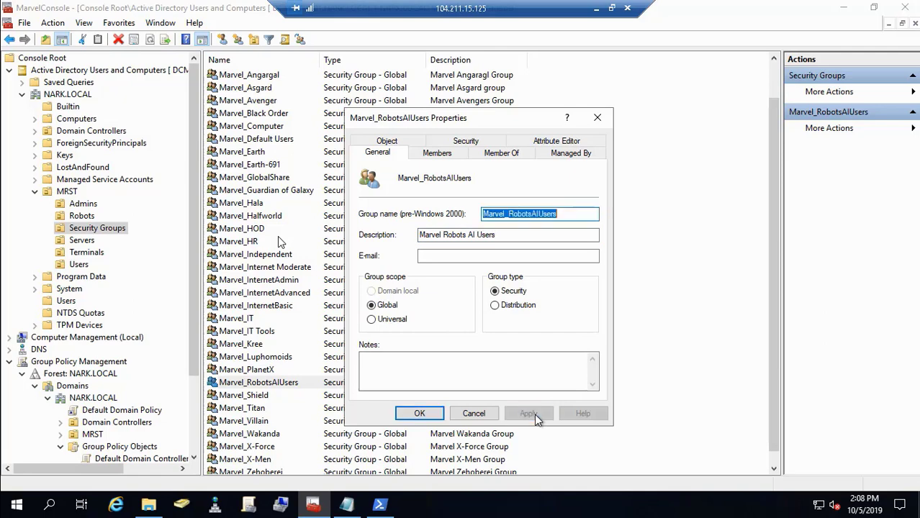
Step: Apply the 'Marvel Robots AI Users' description and close the Marvel_RobotsAIUsers properties
{"action": "left_click", "coordinate": [422, 415]}
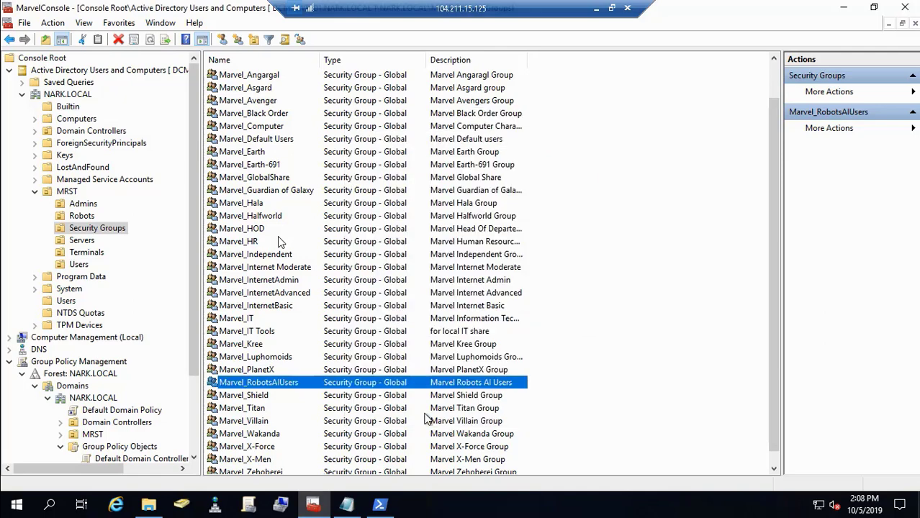
Step: Browse MRST Users and Robots, then jump to the filled-in RobotAI Engineering new-user form
{"action": "left_click", "coordinate": [78, 265]}
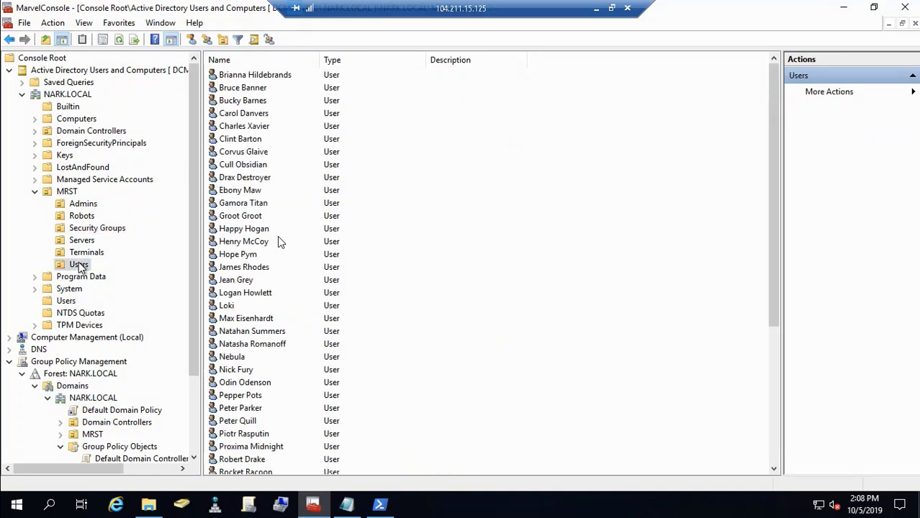
{"action": "left_click", "coordinate": [89, 218]}
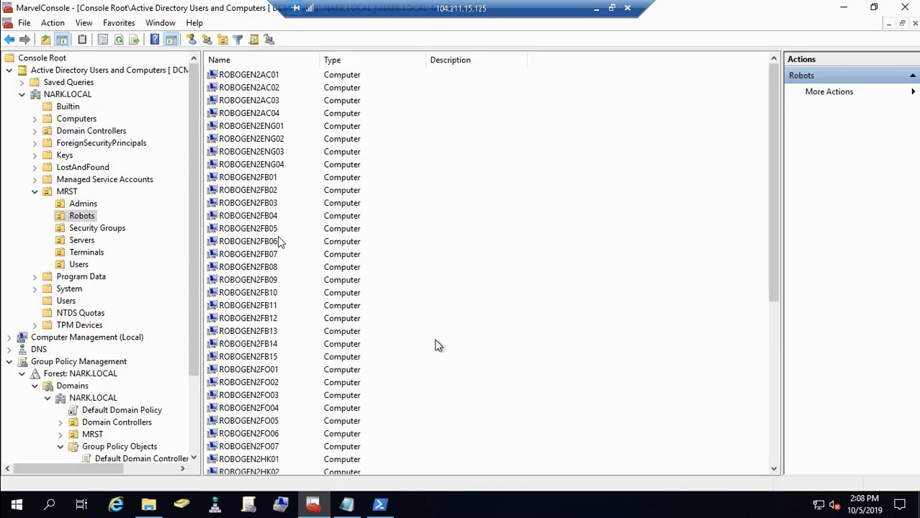
{"action": "mouse_move", "coordinate": [541, 453]}
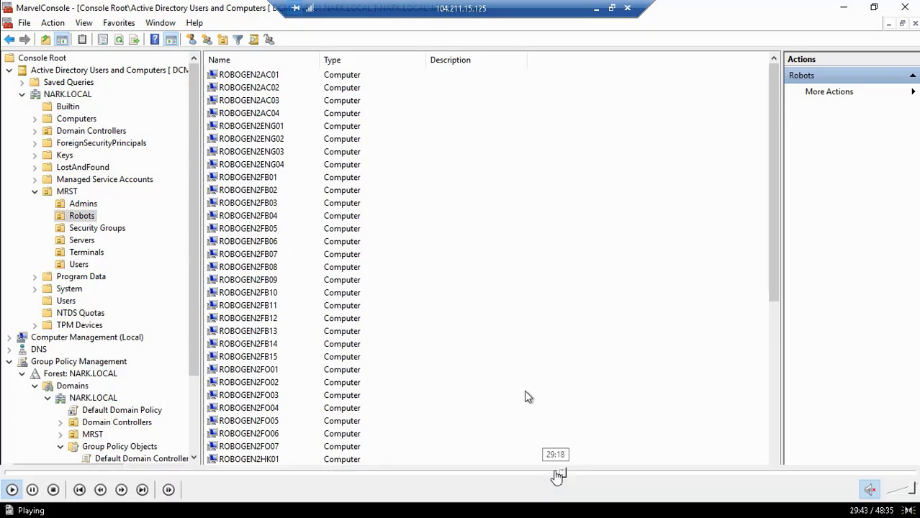
{"action": "left_click", "coordinate": [568, 475]}
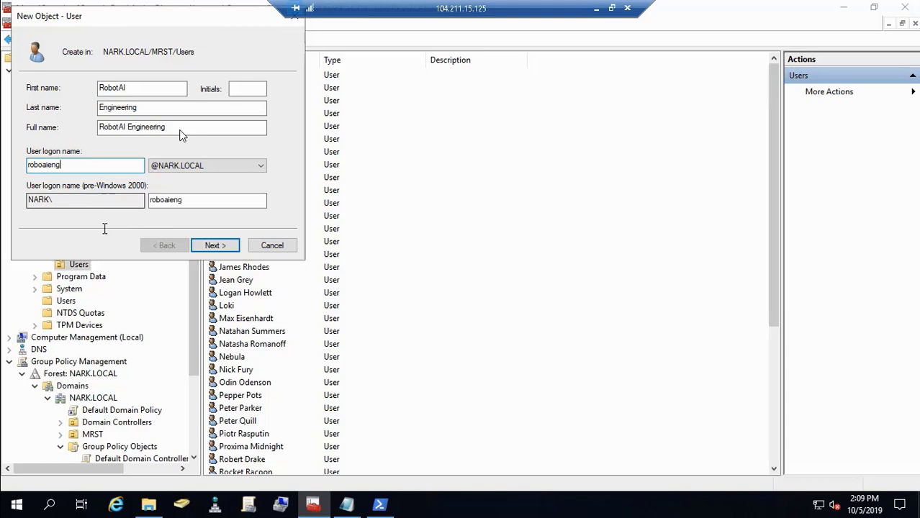
Step: Continue to RobotAI Engineering's password page and resume playback through the never-expiring password setup
{"action": "left_click", "coordinate": [205, 245]}
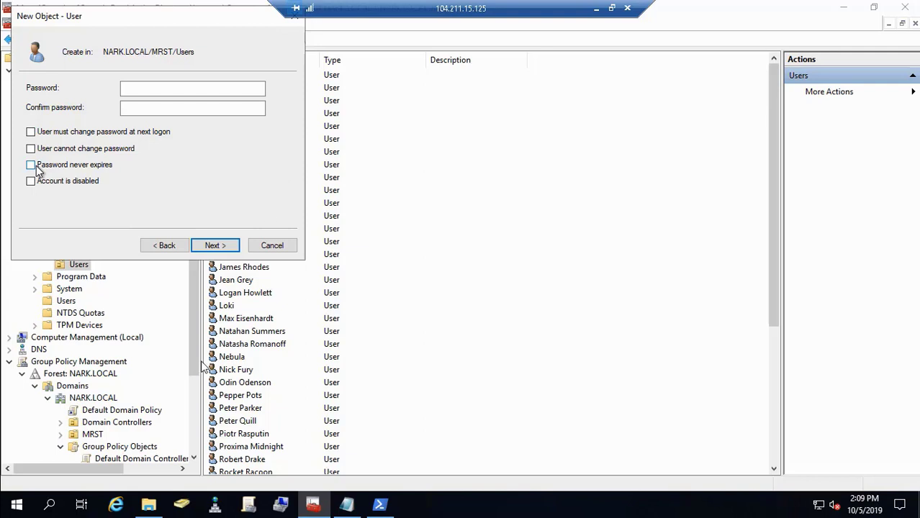
{"action": "mouse_move", "coordinate": [49, 508]}
{"action": "left_click", "coordinate": [11, 489]}
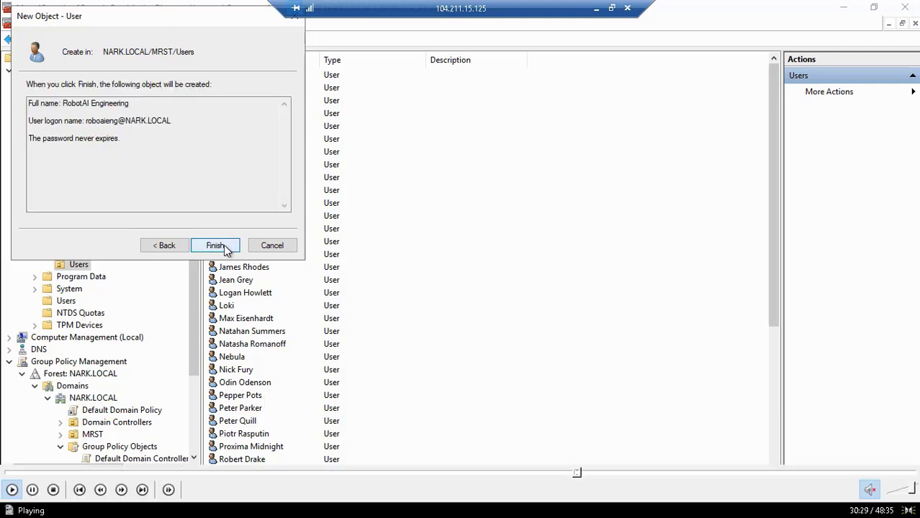
{"action": "double_click", "coordinate": [359, 341]}
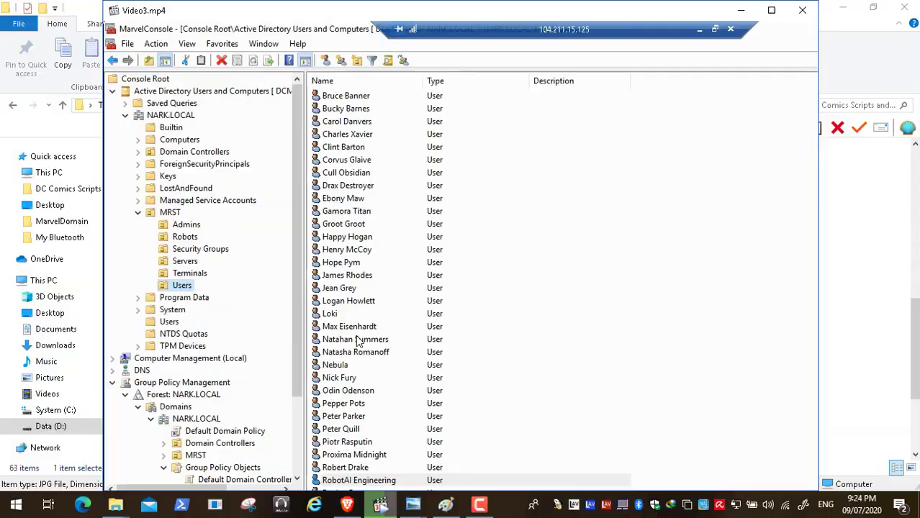
{"action": "left_click", "coordinate": [136, 462]}
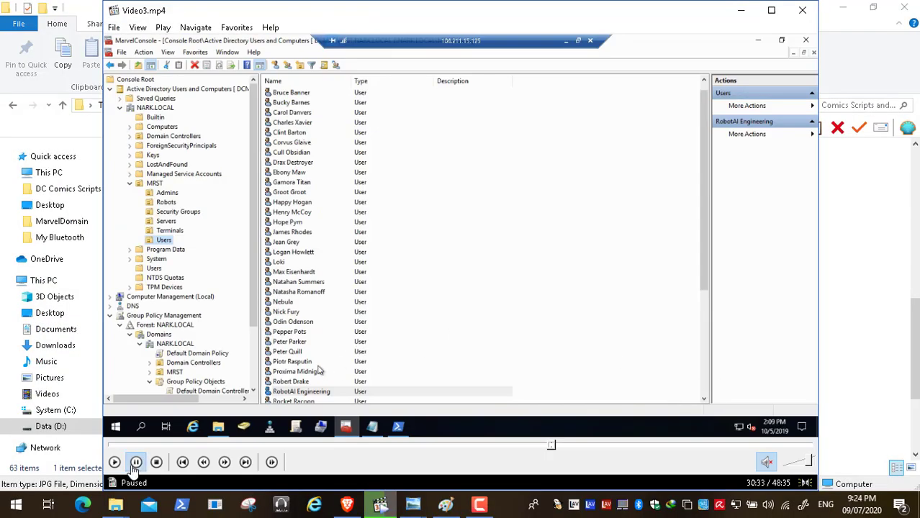
{"action": "left_click", "coordinate": [423, 511]}
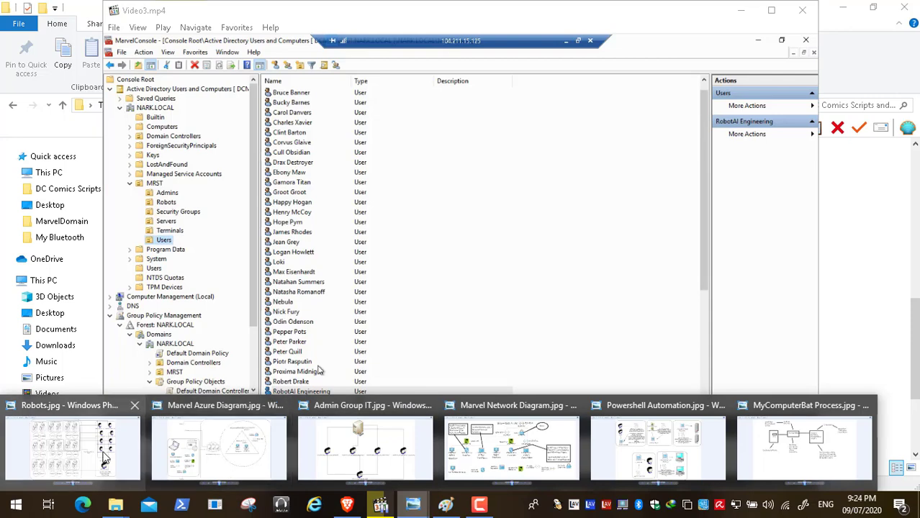
{"action": "left_click", "coordinate": [104, 457]}
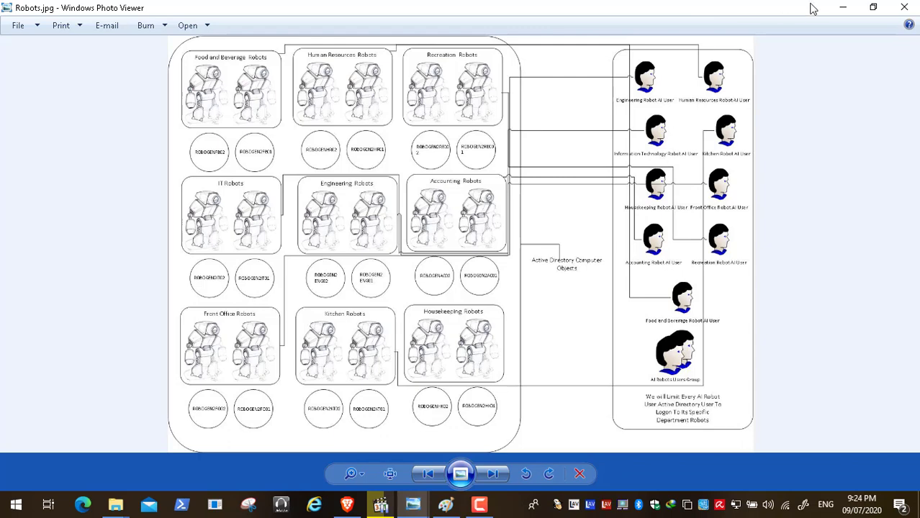
{"action": "left_click", "coordinate": [843, 7]}
Step: Return the video to full screen and start a new user in MRST/Users
{"action": "double_click", "coordinate": [383, 249]}
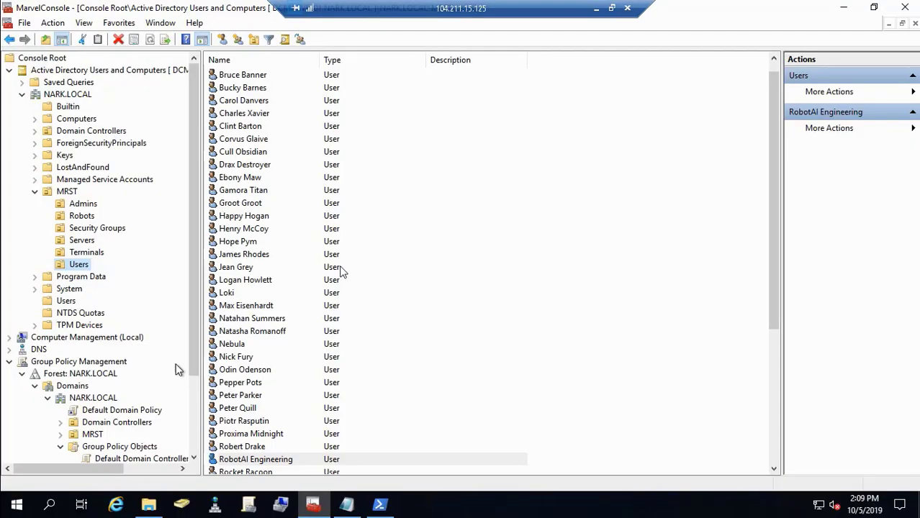
{"action": "left_click", "coordinate": [12, 490]}
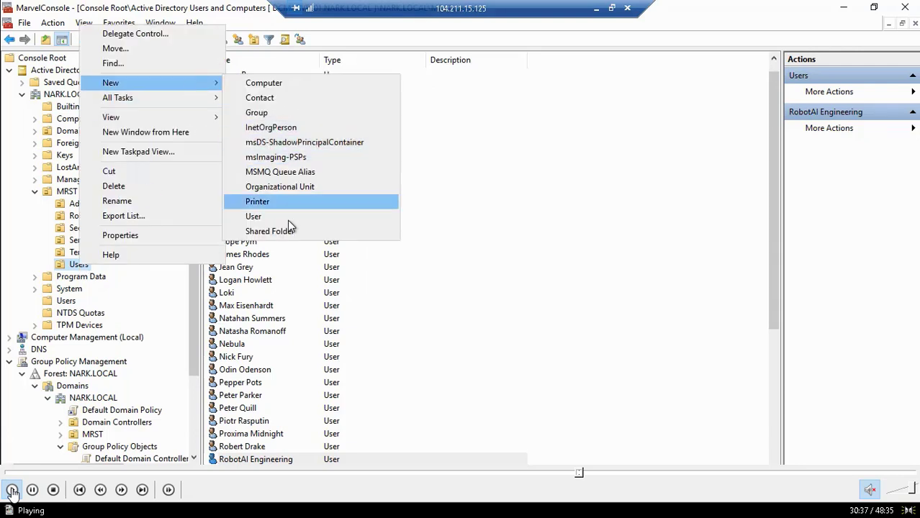
{"action": "left_click", "coordinate": [287, 217]}
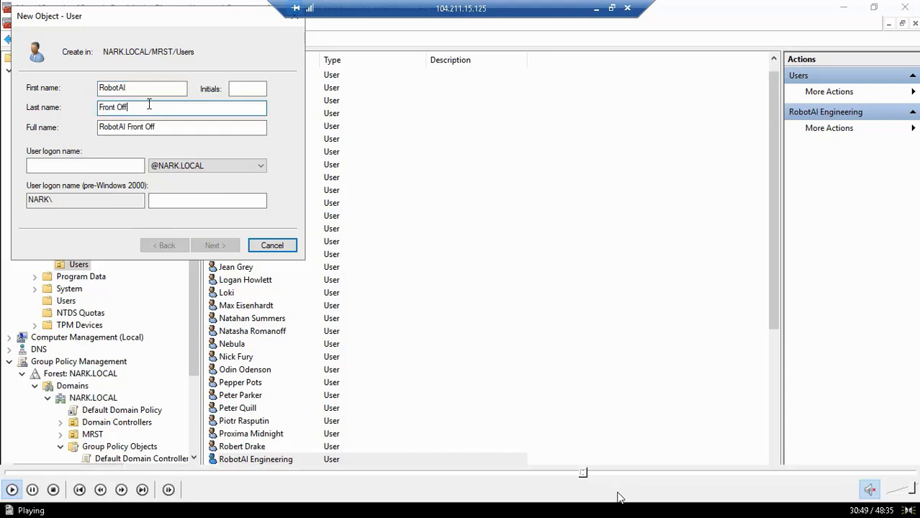
Step: Skip through creating the Front Office, Housekeeping and Kitchen RobotAI users
{"action": "left_click", "coordinate": [589, 475]}
{"action": "left_click", "coordinate": [608, 475]}
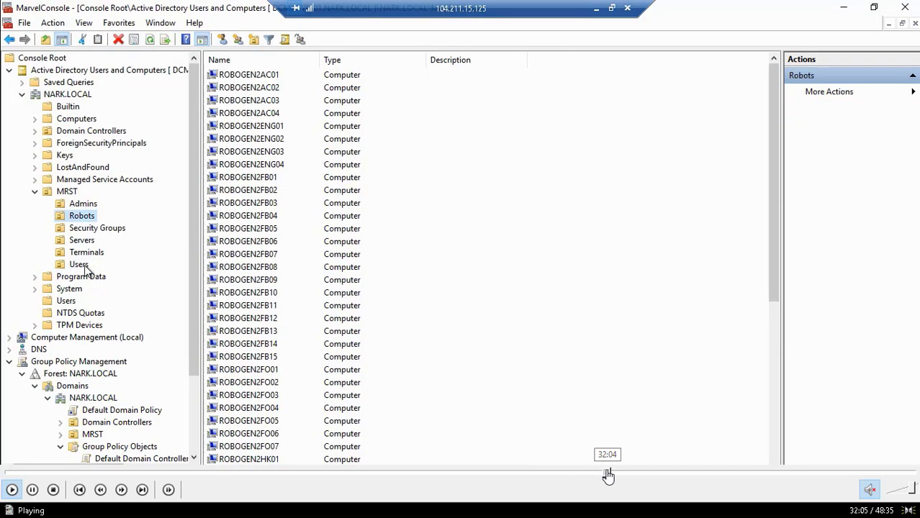
{"action": "left_click", "coordinate": [617, 475]}
{"action": "left_click", "coordinate": [623, 475]}
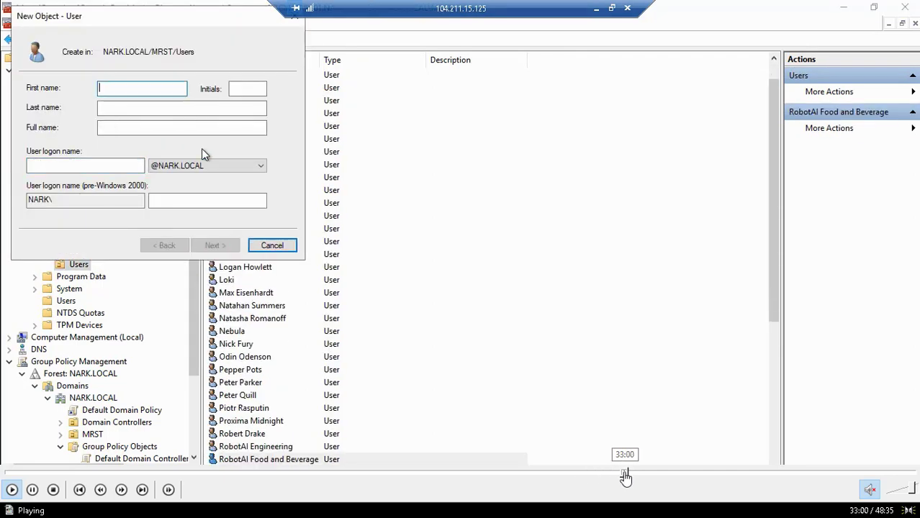
{"action": "left_click", "coordinate": [631, 475]}
{"action": "left_click", "coordinate": [641, 475]}
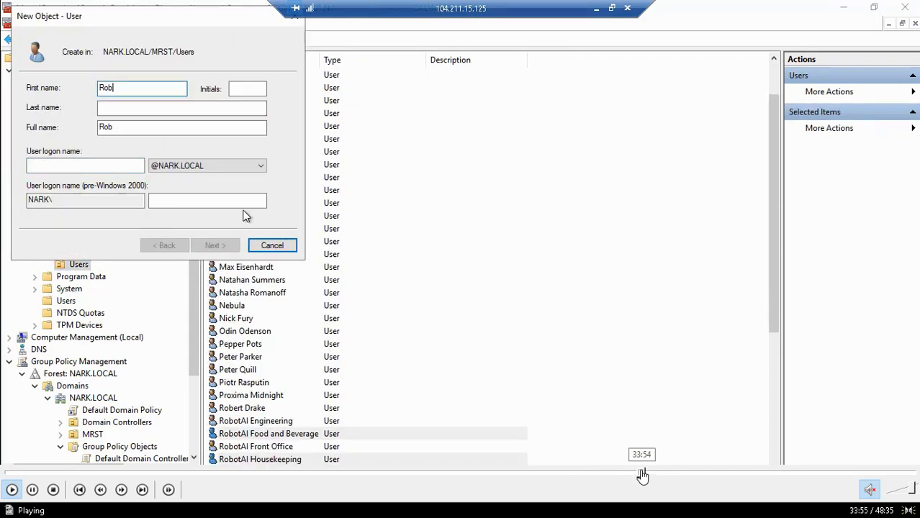
{"action": "left_click", "coordinate": [646, 475]}
{"action": "left_click", "coordinate": [652, 475]}
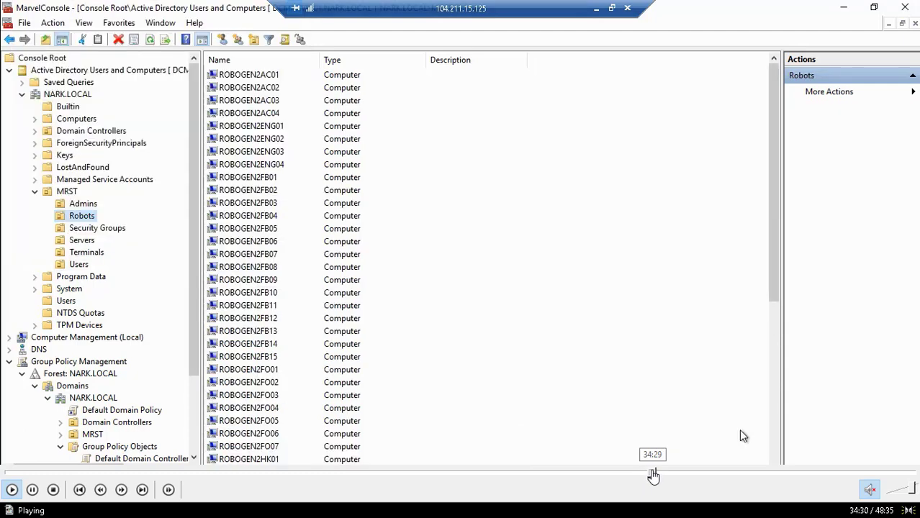
{"action": "left_click", "coordinate": [657, 475]}
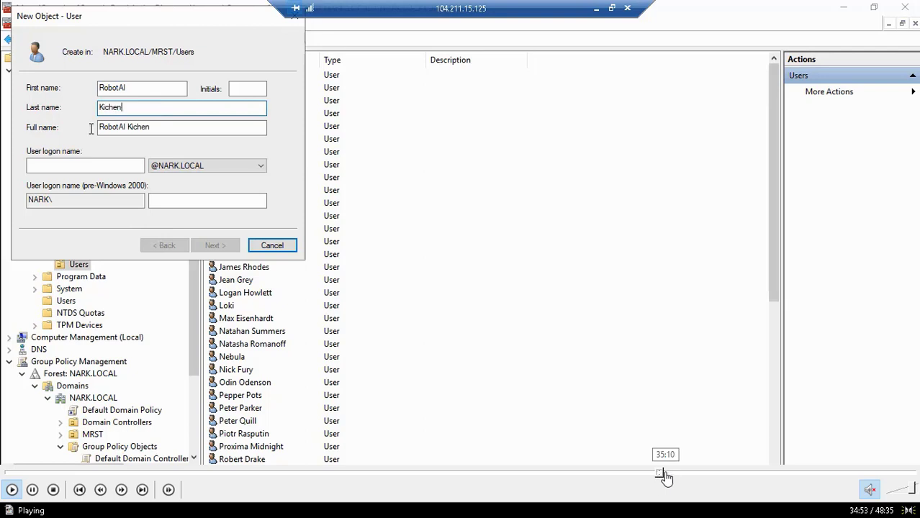
Step: Skip through the remaining RobotAI users' password pages to RobotAI Accounting's Logon Workstations
{"action": "left_click", "coordinate": [665, 475]}
{"action": "left_click", "coordinate": [669, 475]}
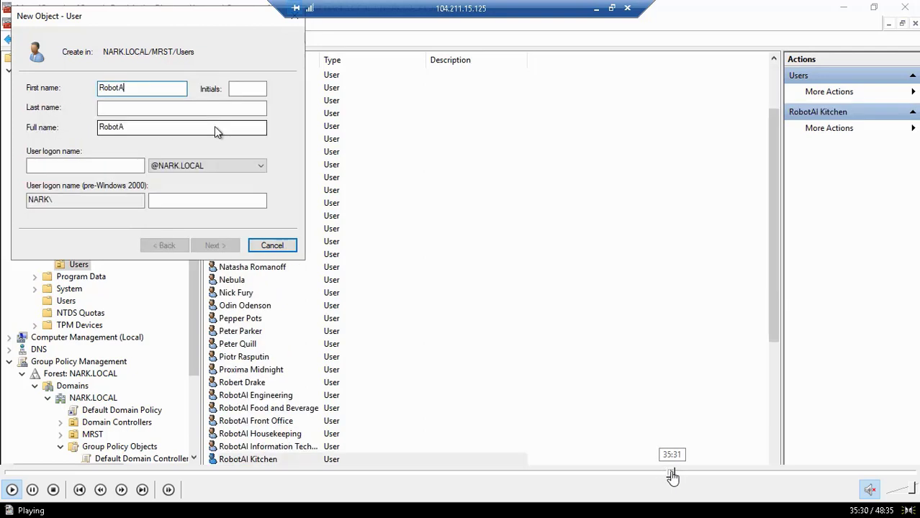
{"action": "left_click", "coordinate": [680, 475]}
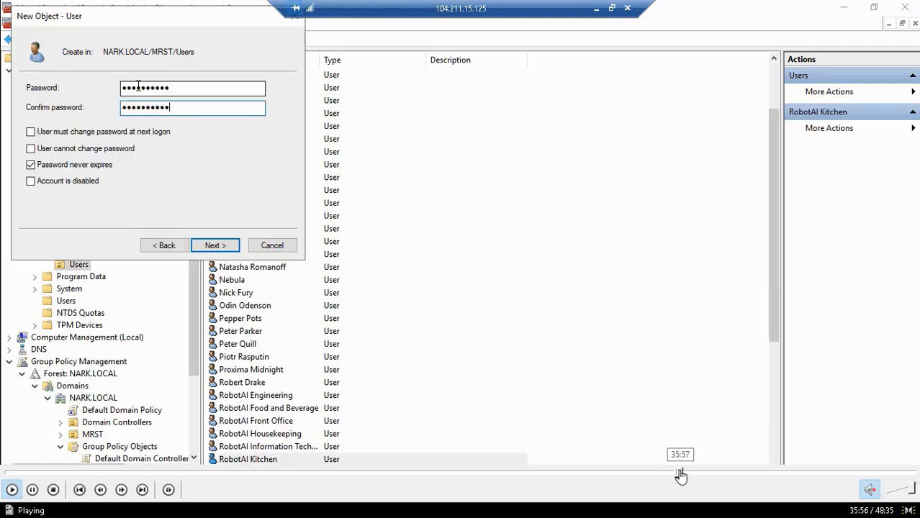
{"action": "left_click", "coordinate": [688, 475]}
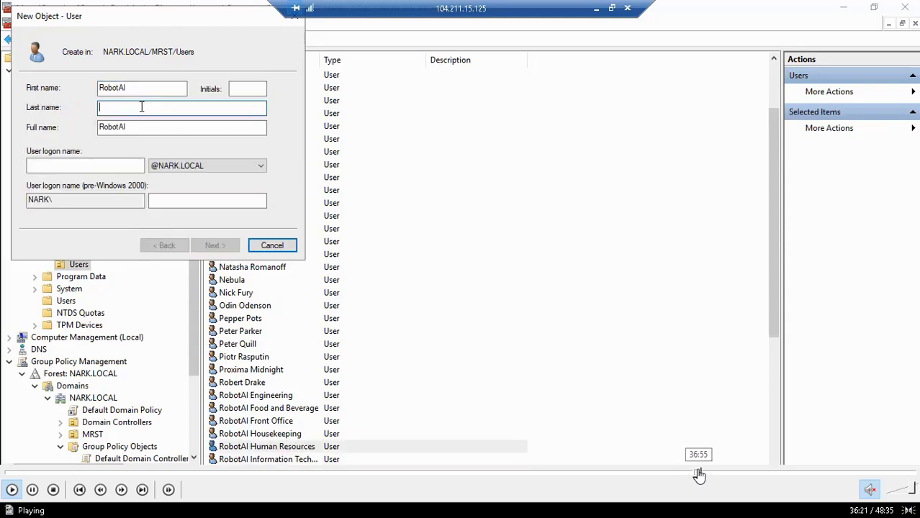
{"action": "left_click", "coordinate": [698, 475]}
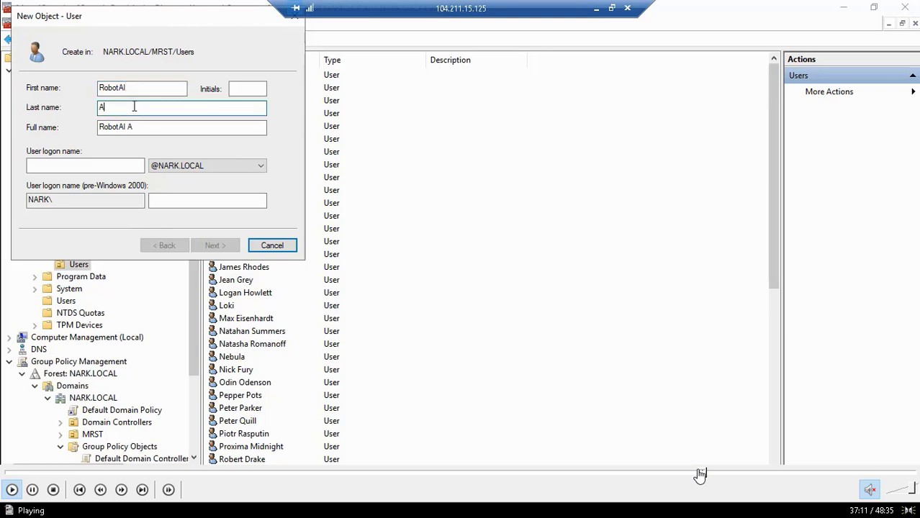
{"action": "left_click", "coordinate": [707, 475]}
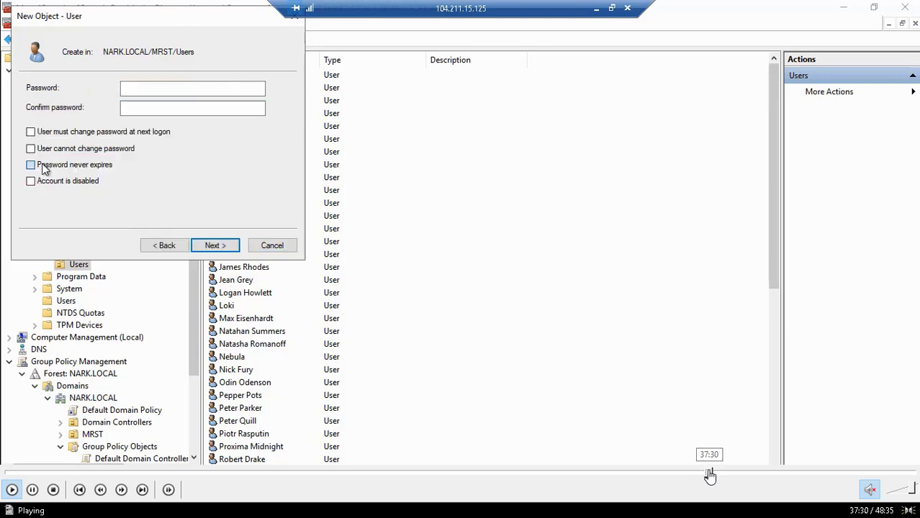
{"action": "left_click", "coordinate": [718, 475]}
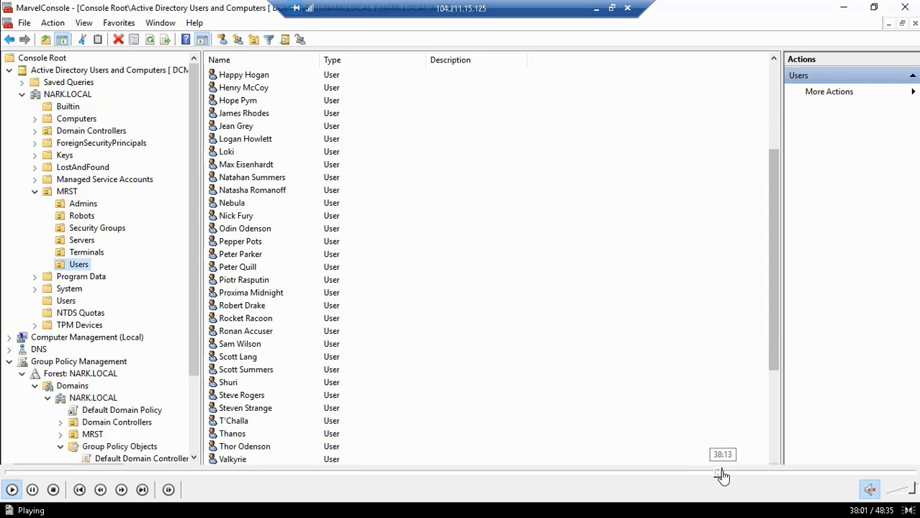
Step: Cancel RobotAI Accounting's Logon Workstations unchanged and list the computers in MRST Robots
{"action": "left_click", "coordinate": [724, 475]}
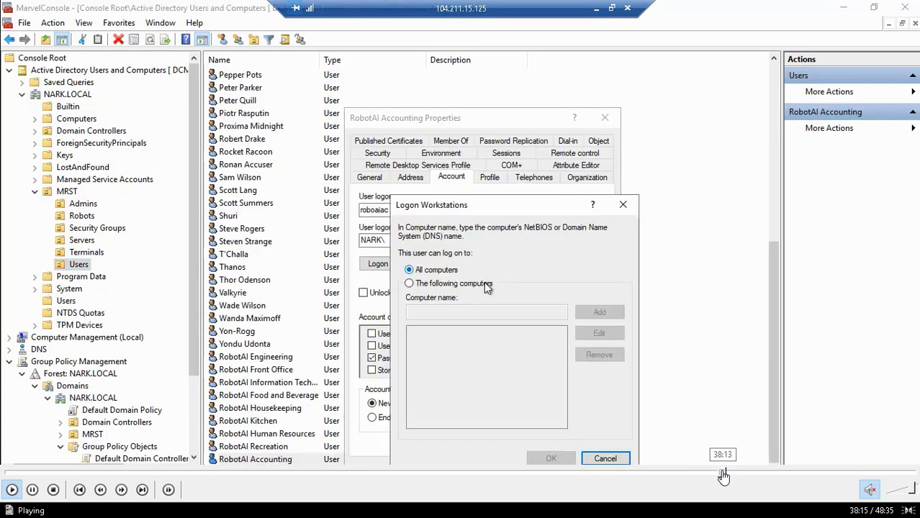
{"action": "left_click", "coordinate": [723, 475]}
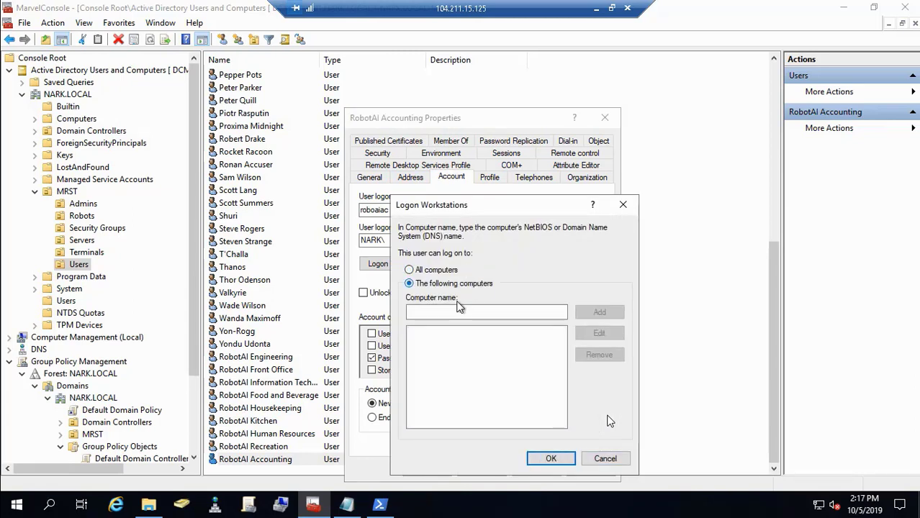
{"action": "left_click", "coordinate": [453, 311]}
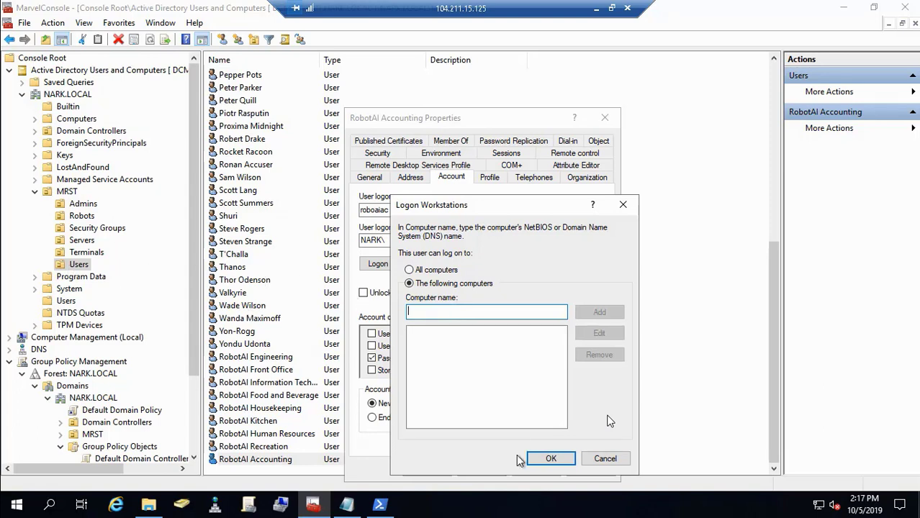
{"action": "left_click", "coordinate": [604, 459]}
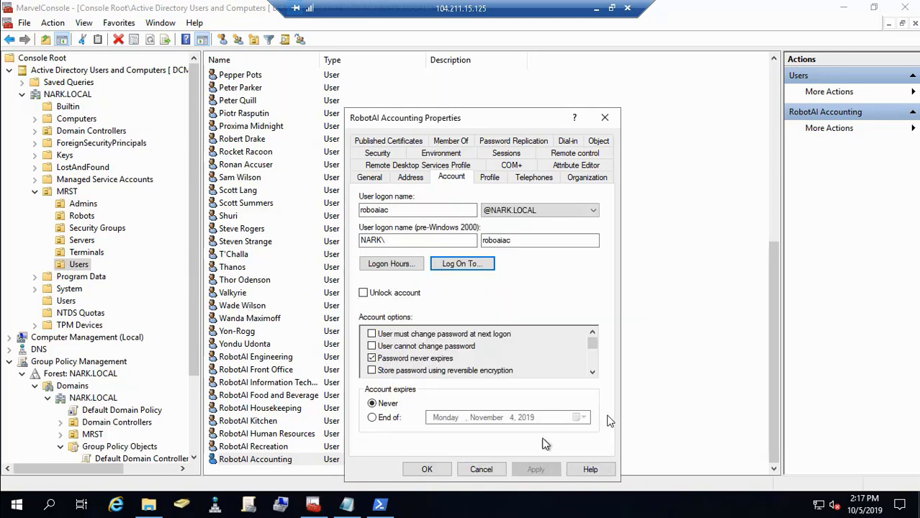
{"action": "left_click", "coordinate": [86, 217]}
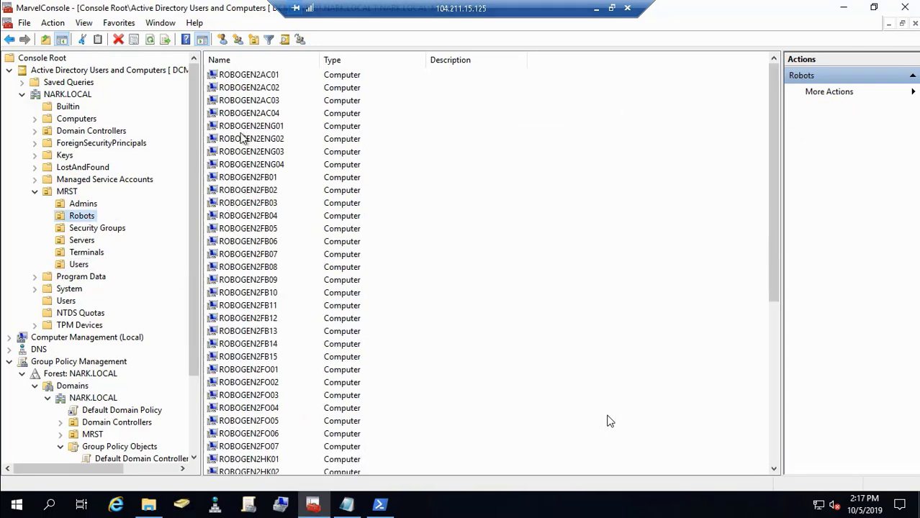
Step: Check ROBOGEN2AC01's properties, then bring the Marvel_HR group properties to the front
{"action": "left_click", "coordinate": [259, 76]}
{"action": "right_click", "coordinate": [259, 77]}
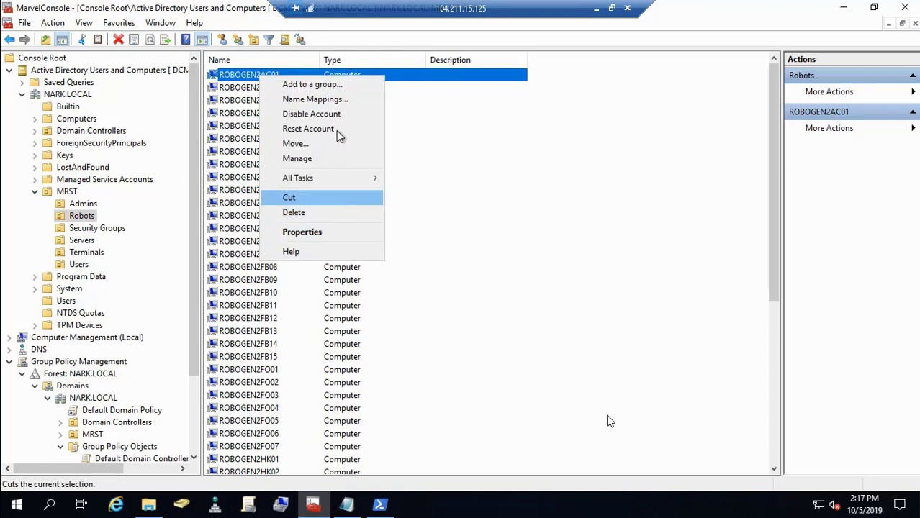
{"action": "left_click", "coordinate": [335, 232]}
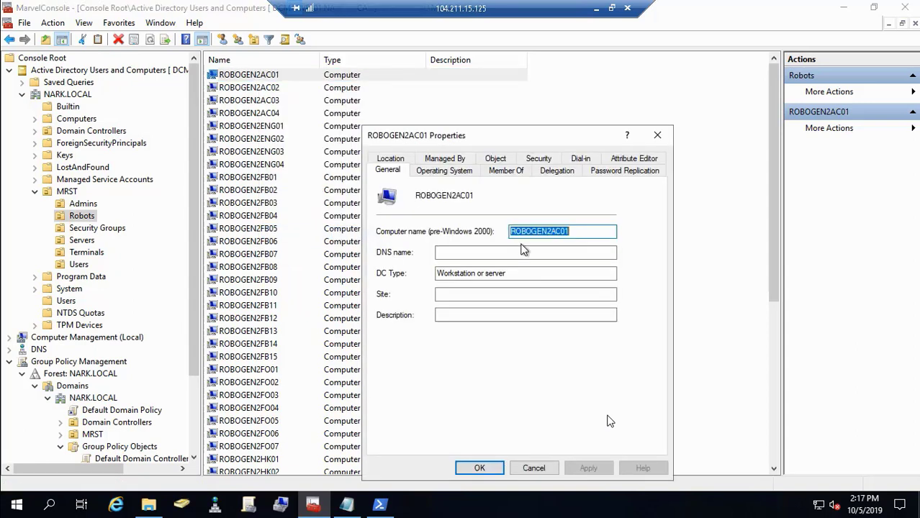
{"action": "left_click", "coordinate": [540, 468]}
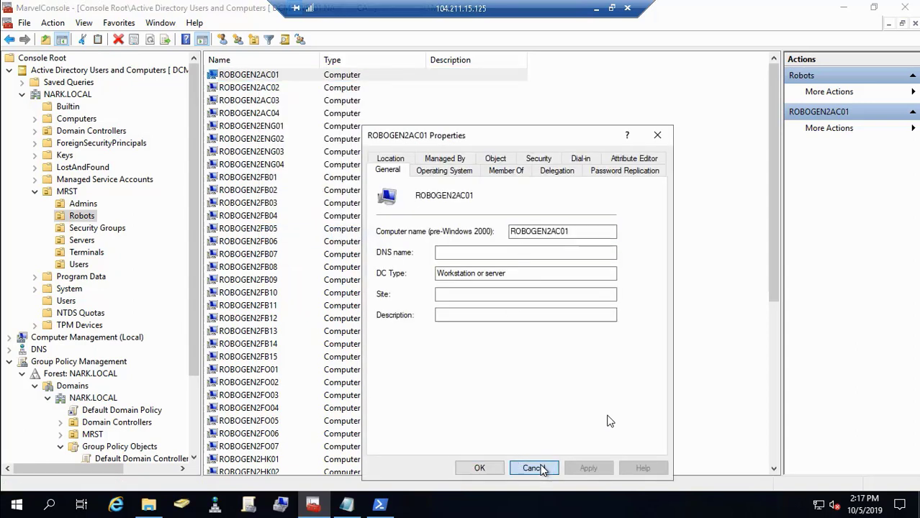
{"action": "left_click", "coordinate": [311, 508]}
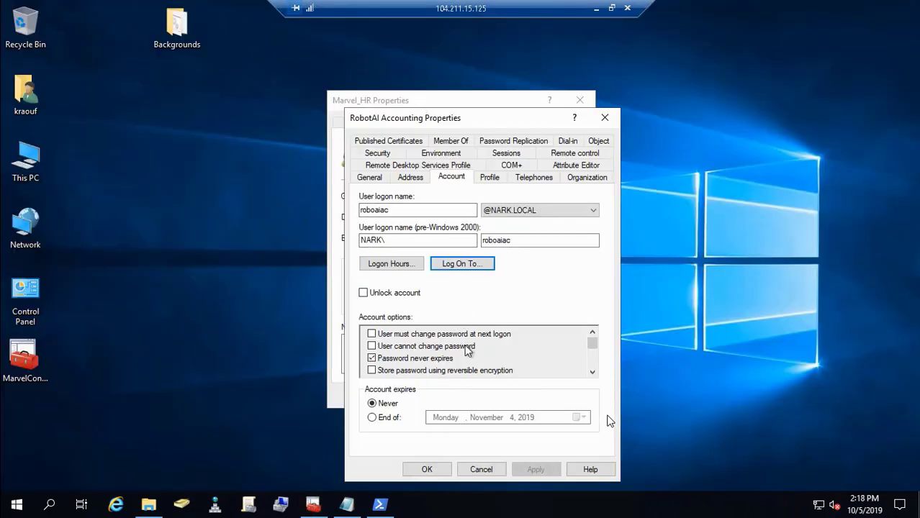
{"action": "left_click", "coordinate": [445, 103]}
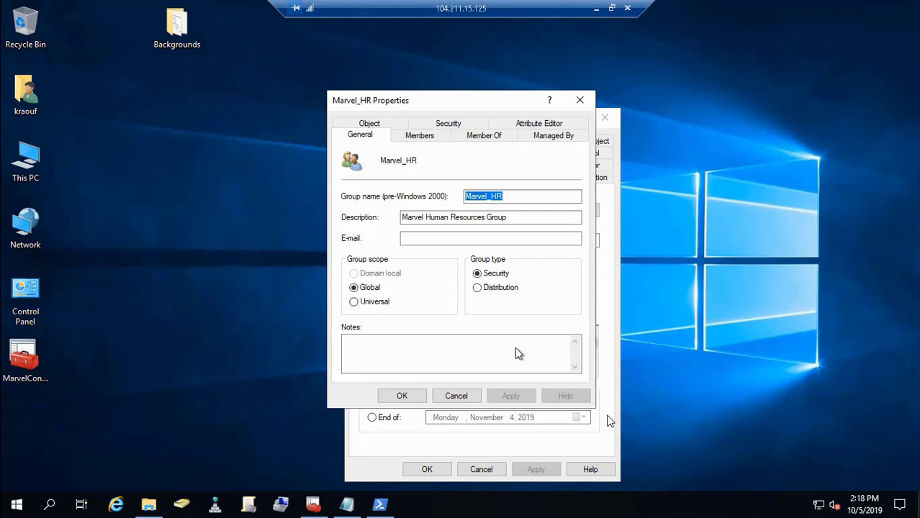
Step: Close Marvel_HR properties and limit RobotAI Accounting to logging on to specific computers
{"action": "left_click", "coordinate": [401, 397]}
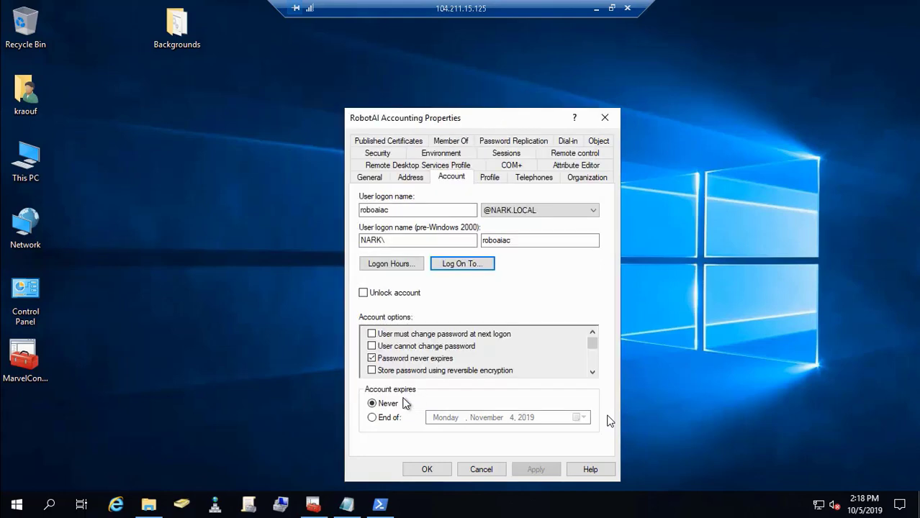
{"action": "left_click", "coordinate": [468, 264]}
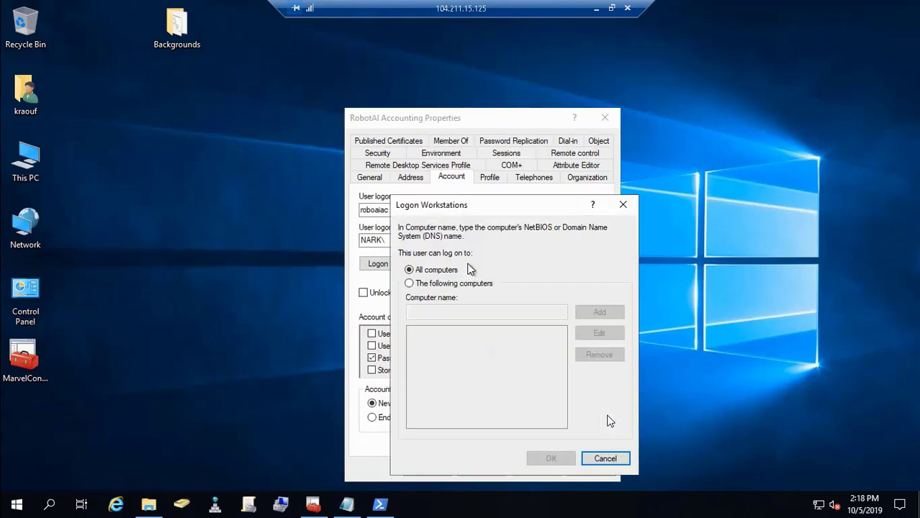
{"action": "left_click", "coordinate": [425, 284]}
{"action": "left_click", "coordinate": [429, 311]}
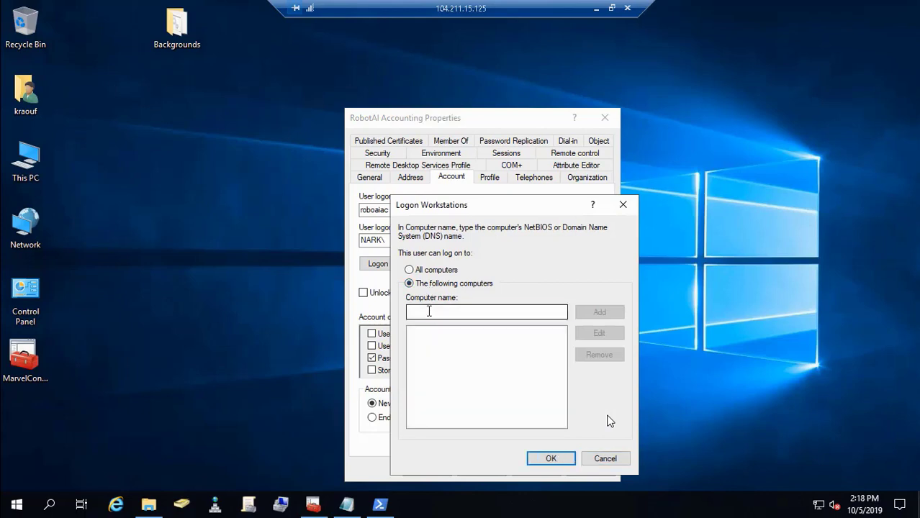
Step: Add ROBOGEN2AC01, ROBOGEN2AC02, ROBOGEN2AC03 and ROBOGEN2AC04 as allowed logon computers
{"action": "type", "text": "ROBOGEN2AC01"}
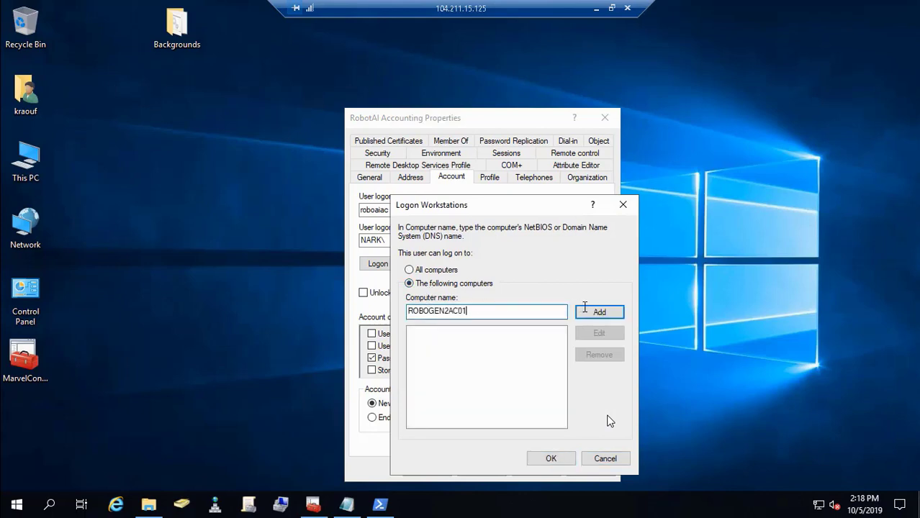
{"action": "left_click", "coordinate": [609, 314]}
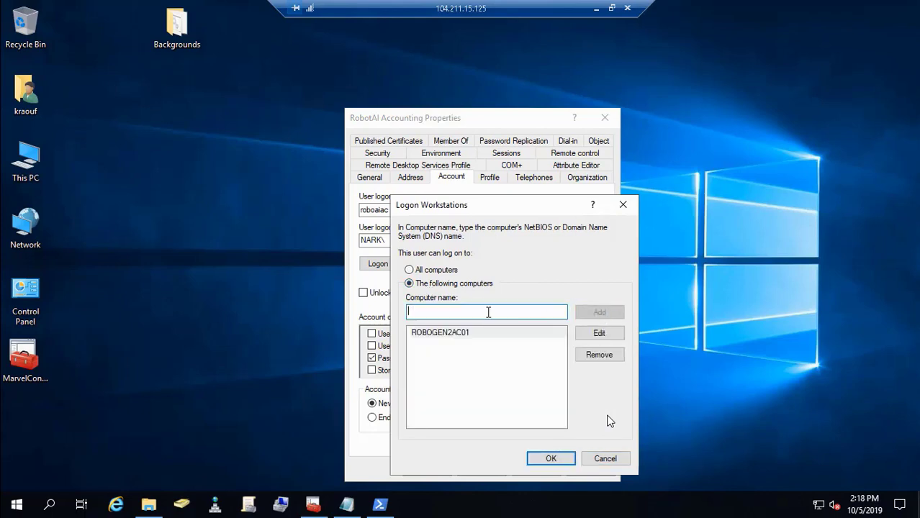
{"action": "type", "text": "ROBOGEN2AC01"}
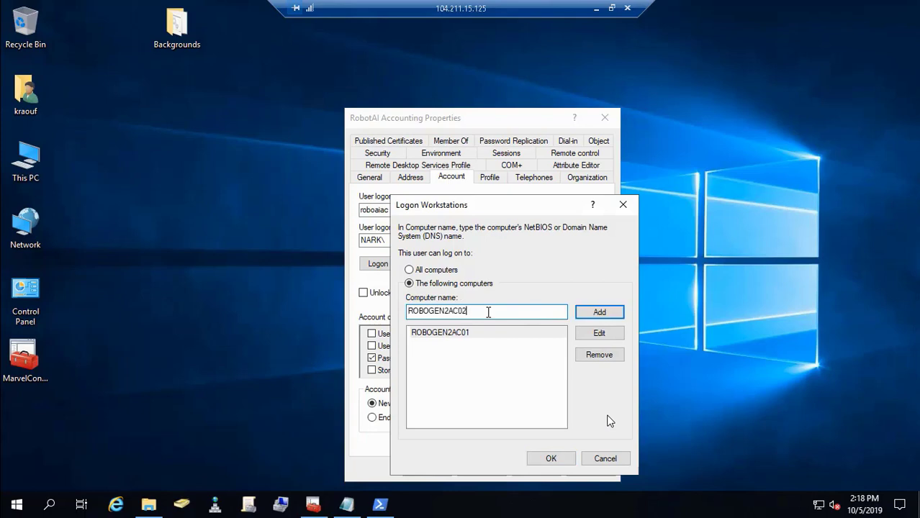
{"action": "left_click", "coordinate": [600, 309]}
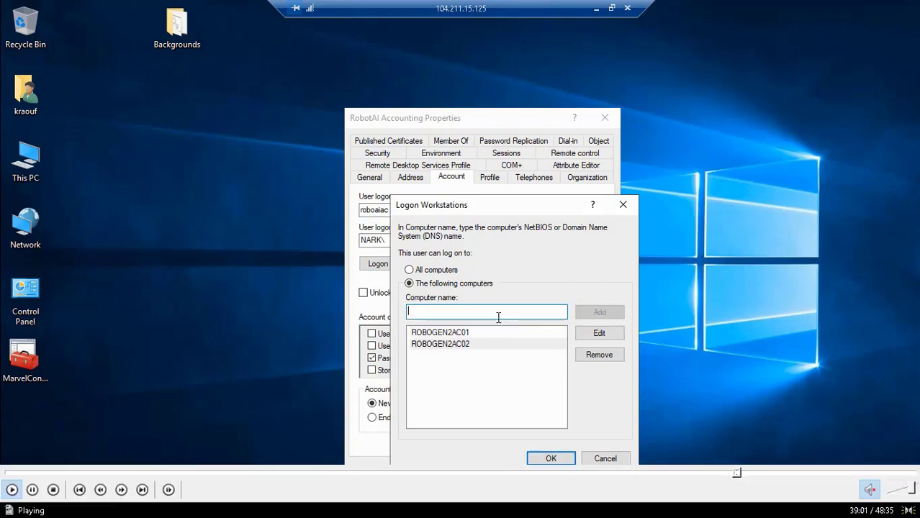
{"action": "type", "text": "ROBOGEN2AC01"}
{"action": "key", "text": "BackSpace"}
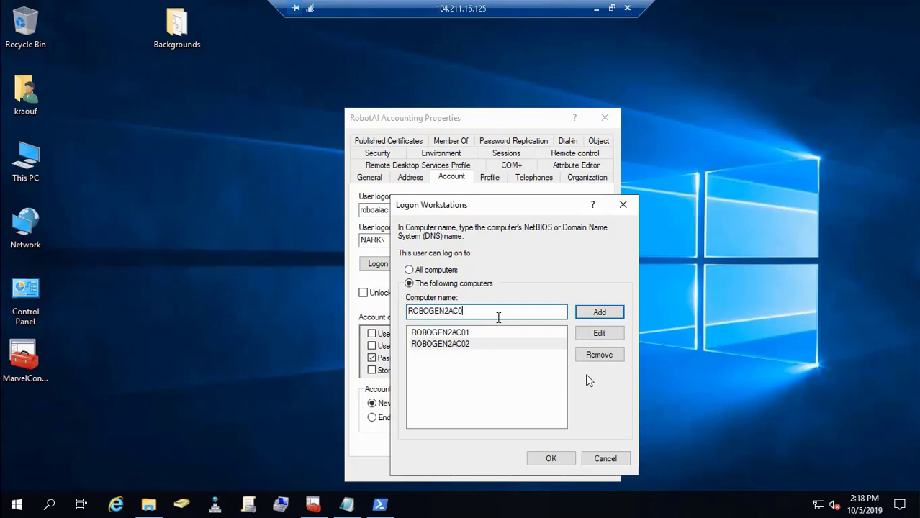
{"action": "type", "text": "3"}
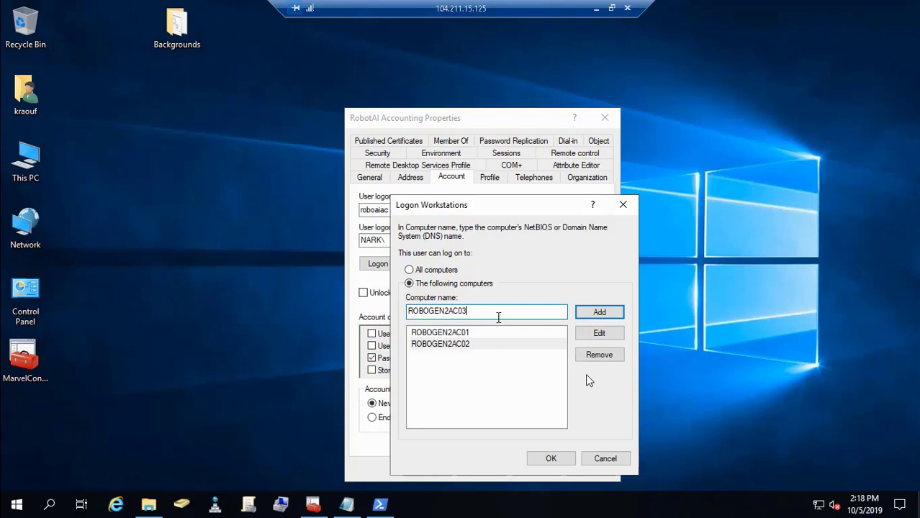
{"action": "left_click", "coordinate": [618, 311]}
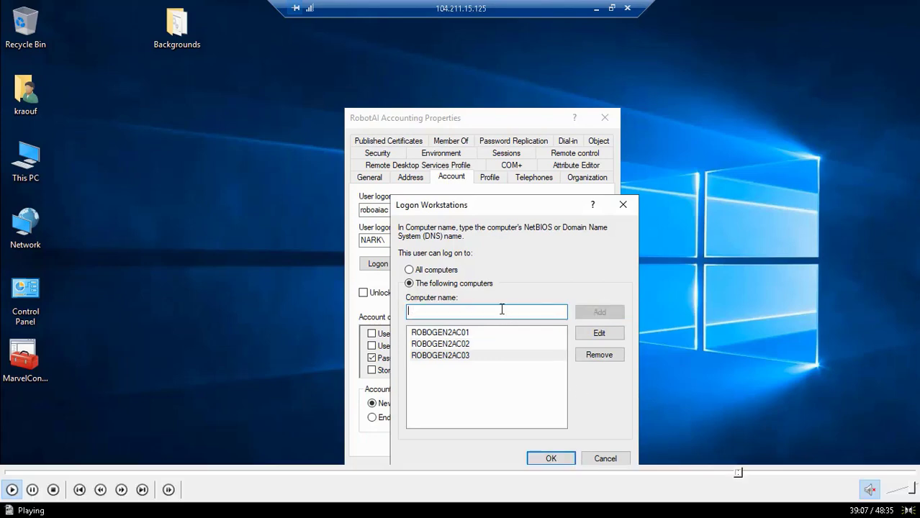
{"action": "type", "text": "ROBOGEN2AC01"}
{"action": "key", "text": "BackSpace"}
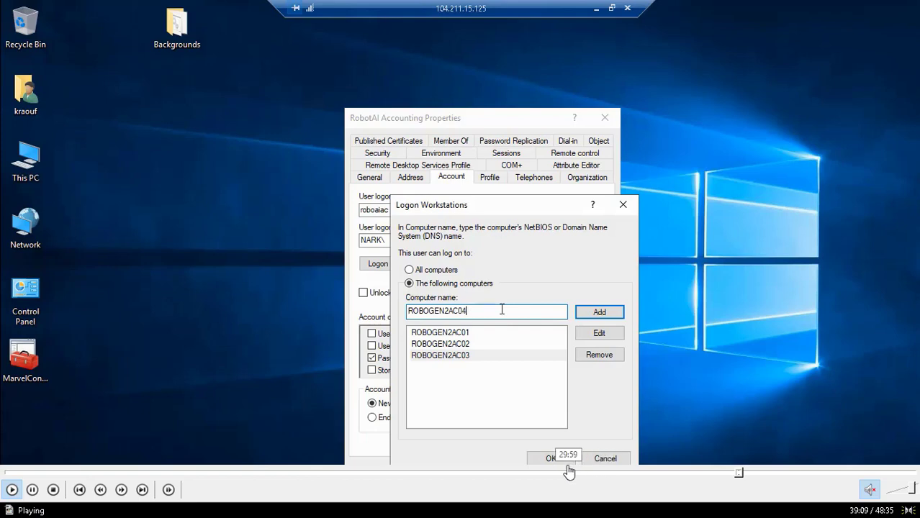
{"action": "left_click", "coordinate": [609, 314]}
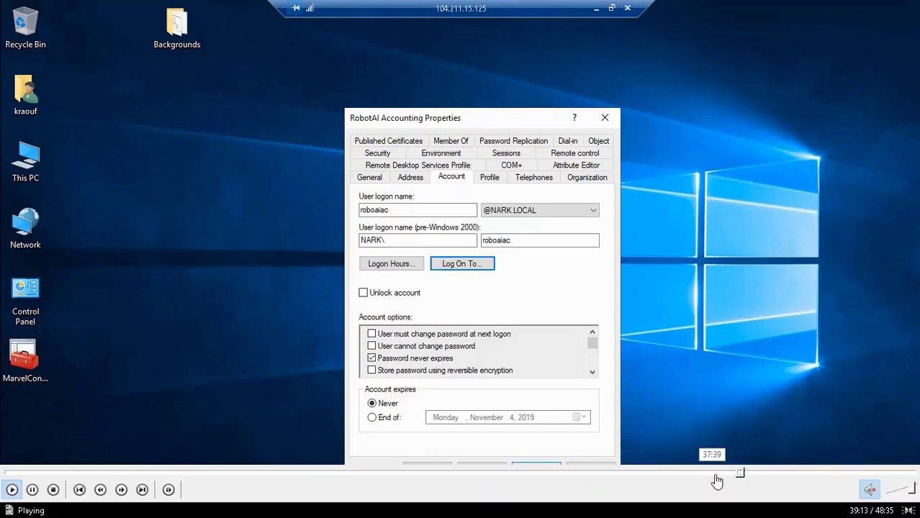
Step: Skip through the Engineering, Food and Beverage, Housekeeping and Human Resources workstation restrictions
{"action": "left_click", "coordinate": [760, 474]}
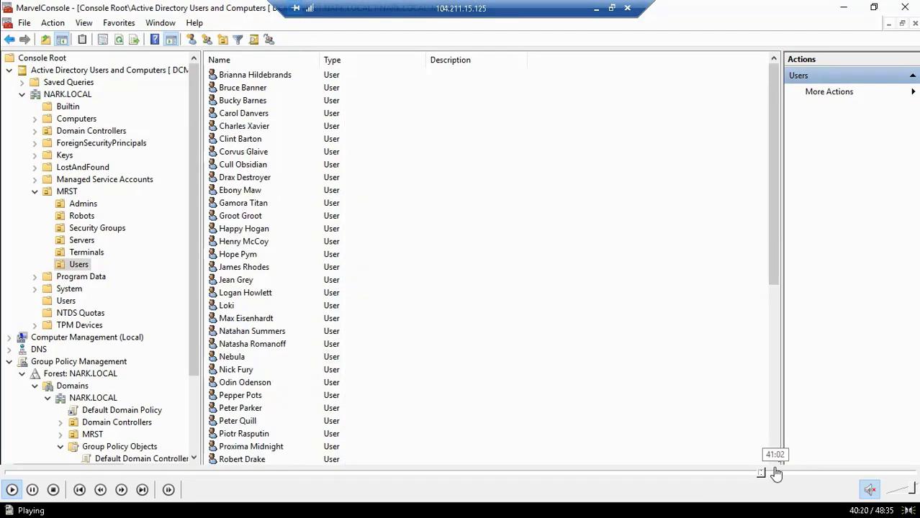
{"action": "left_click", "coordinate": [774, 473]}
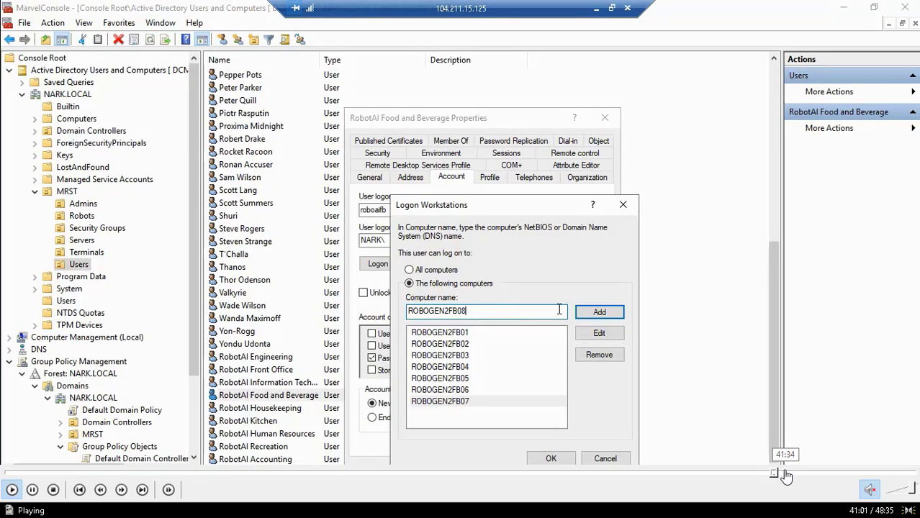
{"action": "left_click", "coordinate": [784, 473]}
{"action": "left_click", "coordinate": [798, 474]}
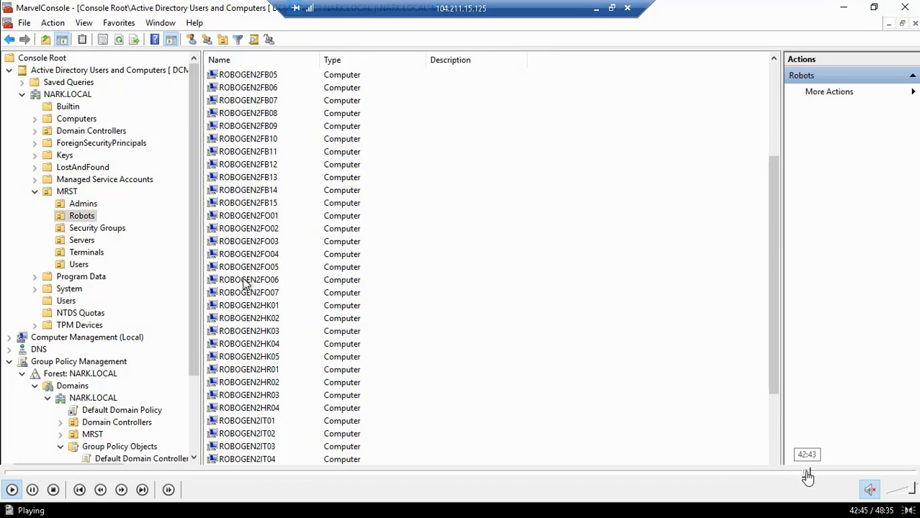
{"action": "left_click", "coordinate": [806, 474]}
{"action": "left_click", "coordinate": [824, 474]}
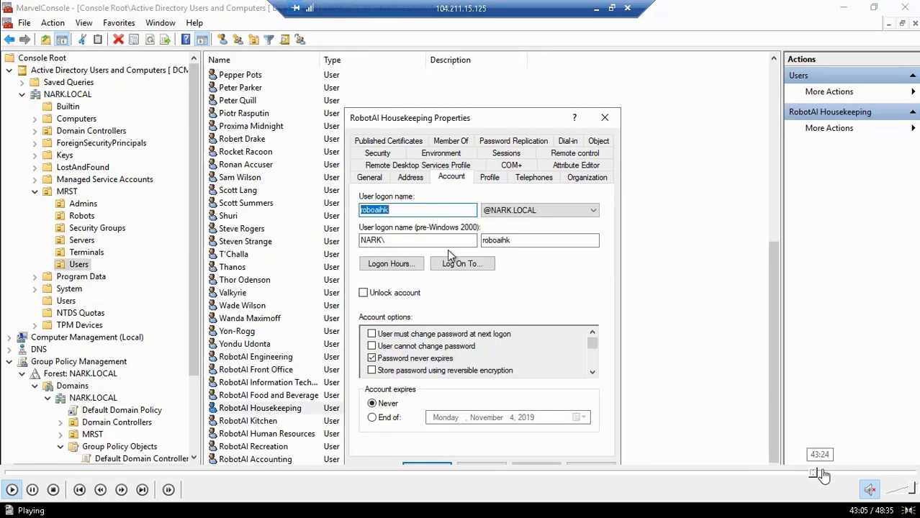
{"action": "left_click", "coordinate": [836, 474]}
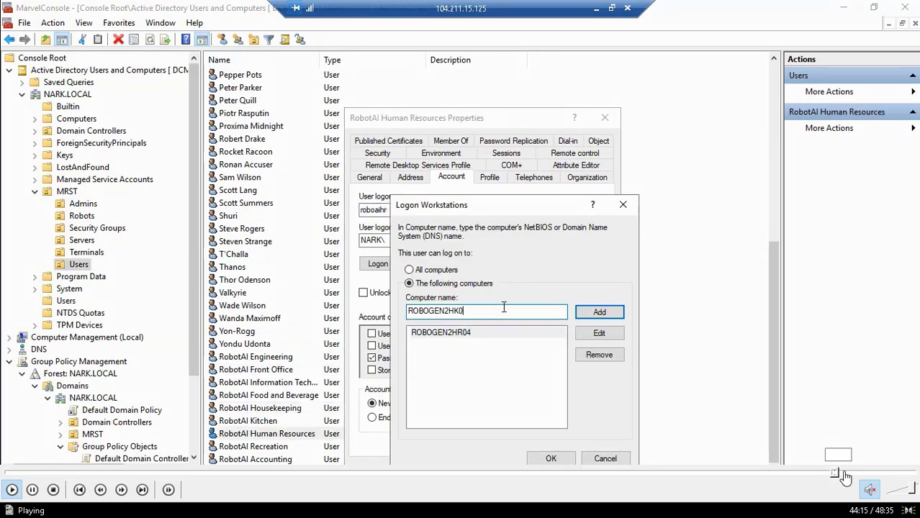
Step: Skip through the Information Technology, Kitchen and Recreation workstation restrictions
{"action": "left_click", "coordinate": [844, 474]}
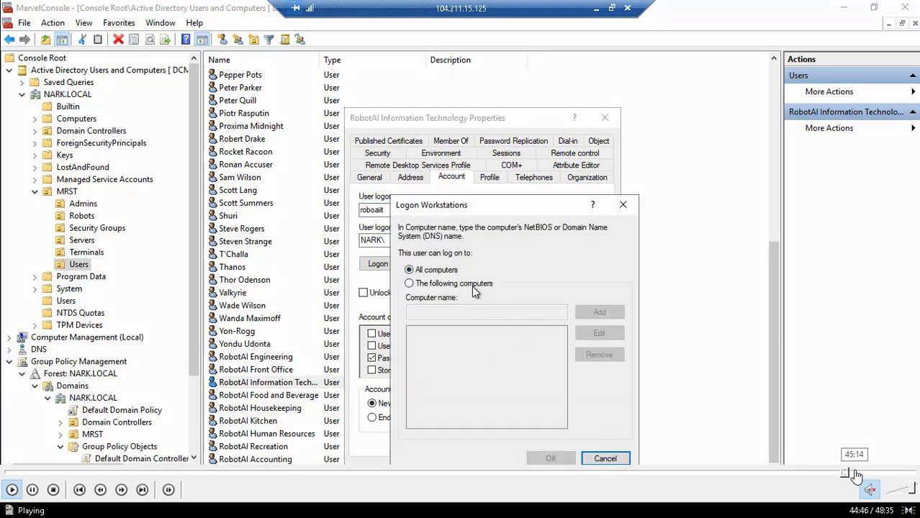
{"action": "left_click", "coordinate": [860, 474]}
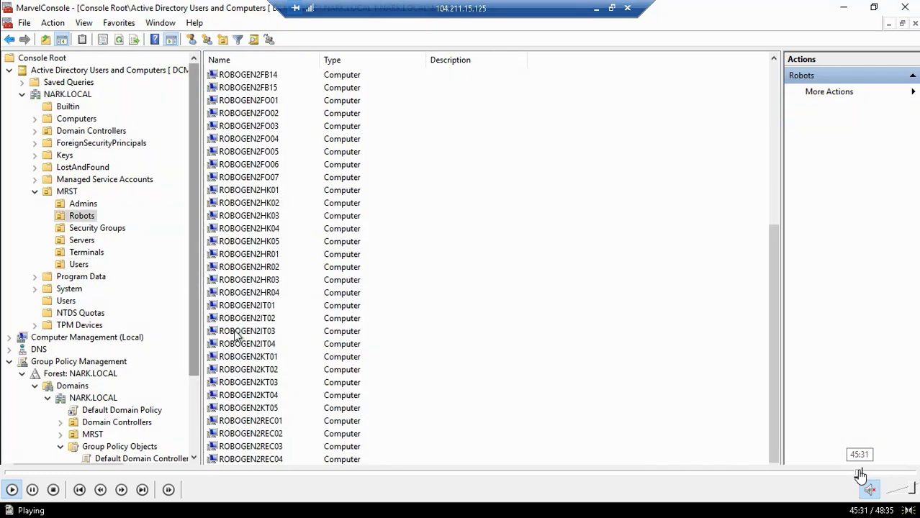
{"action": "left_click", "coordinate": [858, 475]}
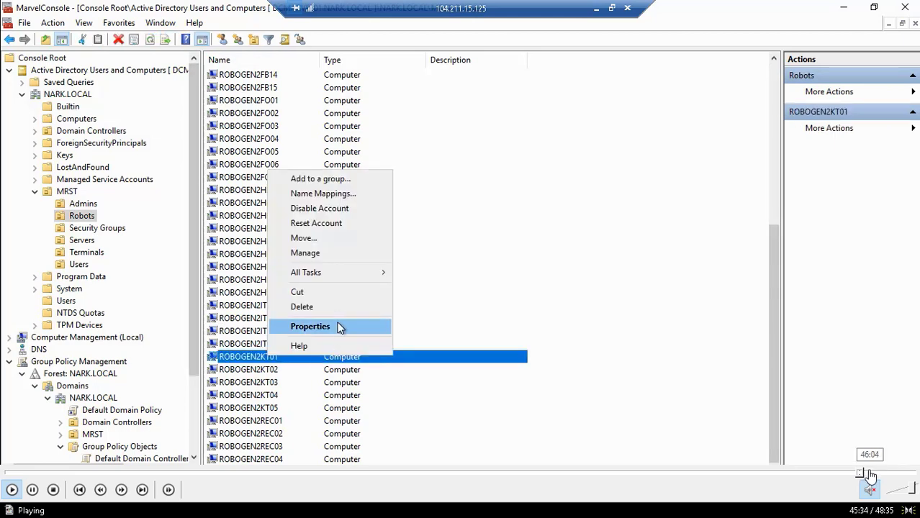
{"action": "left_click", "coordinate": [870, 472]}
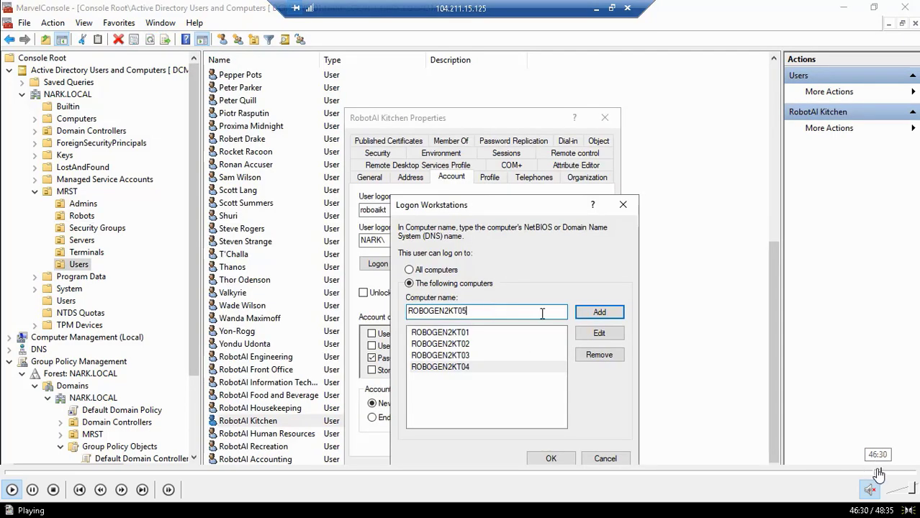
{"action": "left_click", "coordinate": [878, 472]}
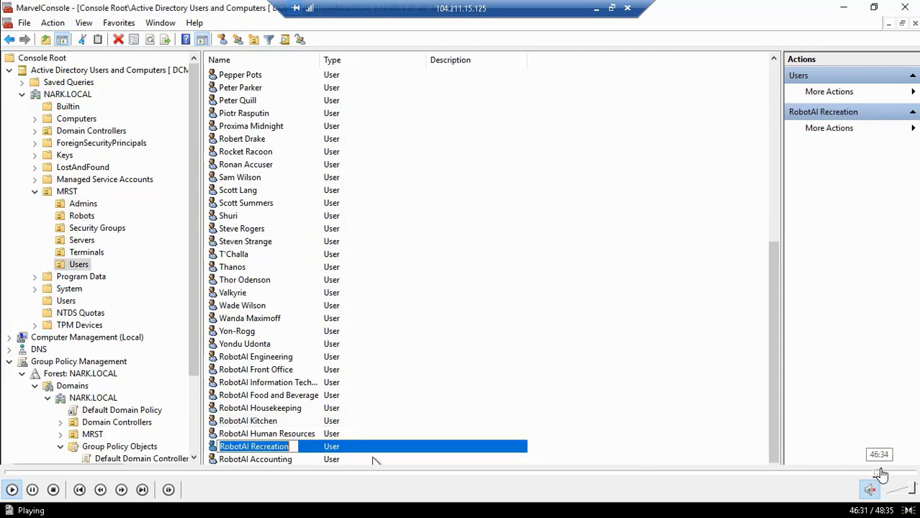
{"action": "left_click", "coordinate": [884, 473]}
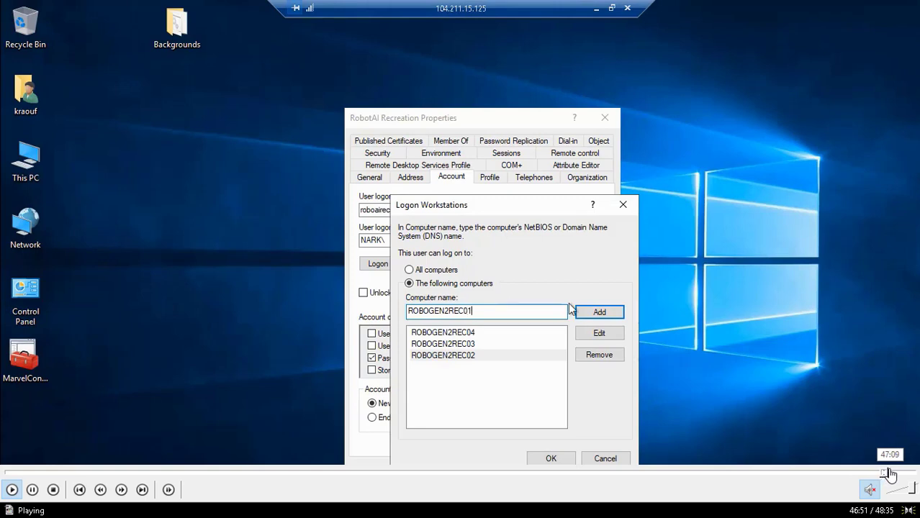
{"action": "left_click", "coordinate": [890, 473]}
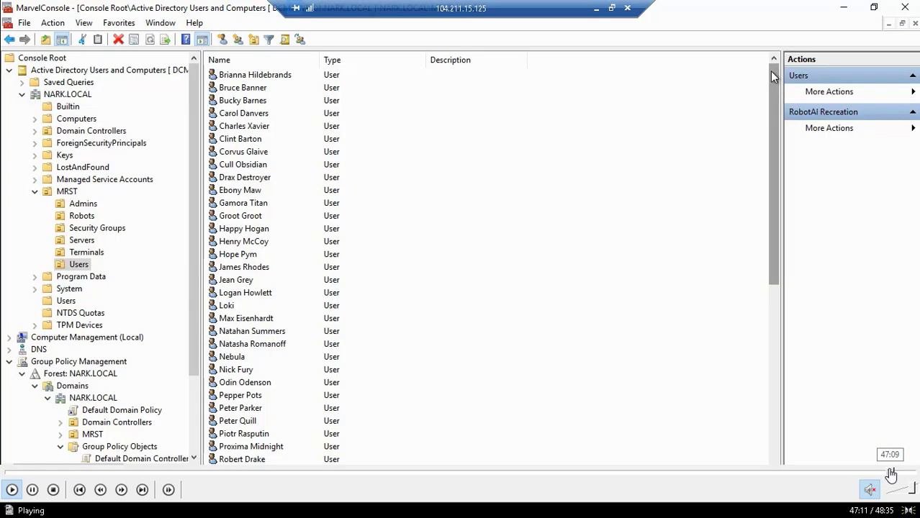
Step: Skip ahead to the full MRST user list with several users' shared properties opened
{"action": "left_click", "coordinate": [893, 473]}
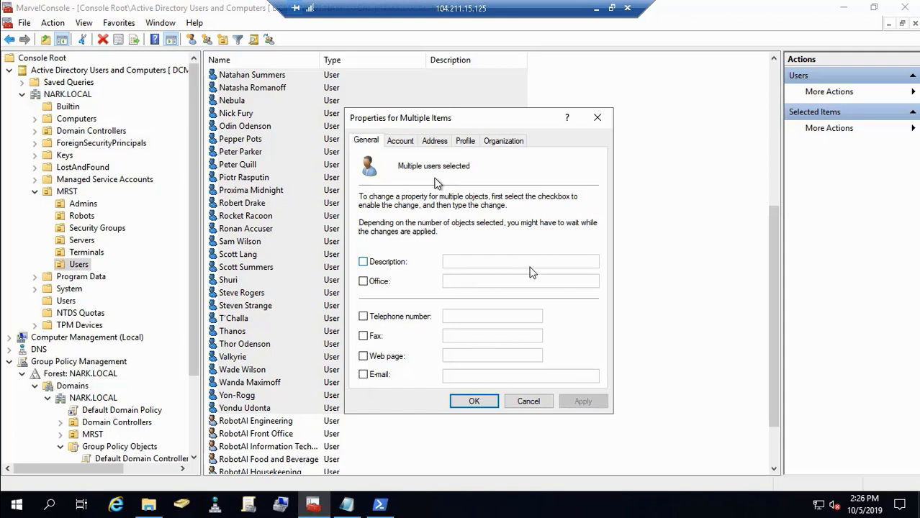
Step: Resume playback and confirm the four admins' shared MyComputer.bat logon script
{"action": "mouse_move", "coordinate": [7, 505]}
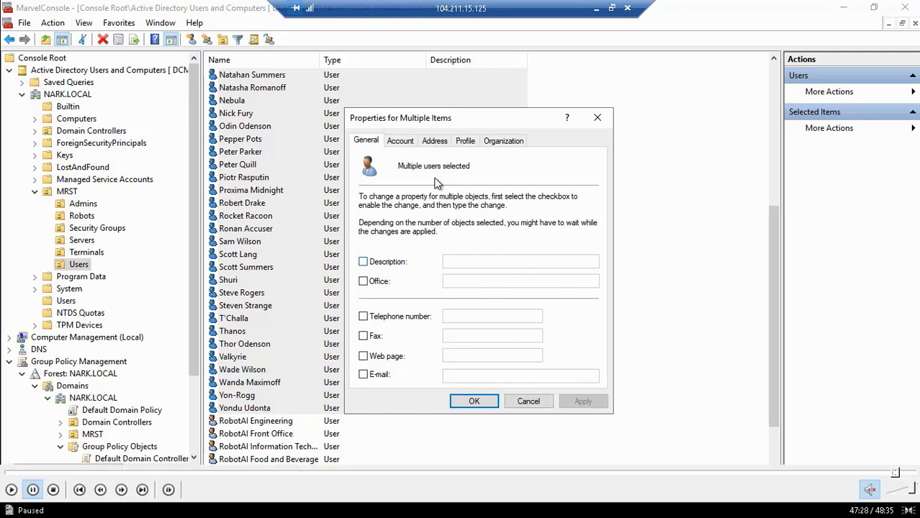
{"action": "left_click", "coordinate": [11, 491]}
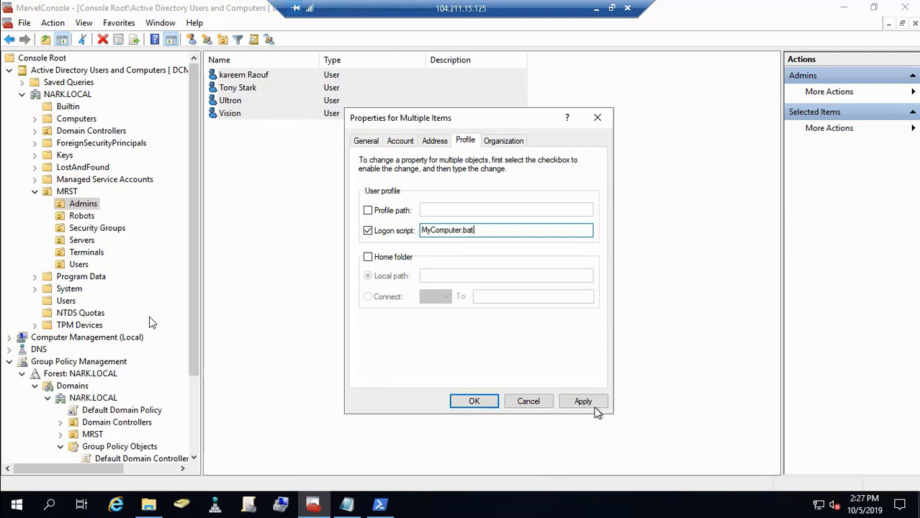
{"action": "left_click", "coordinate": [483, 404]}
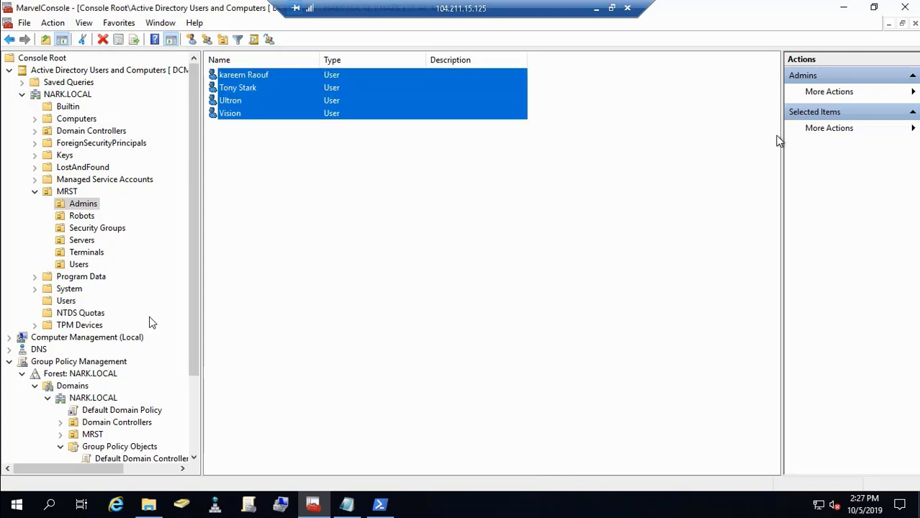
Step: Close MarvelConsole, saving its console settings
{"action": "left_click", "coordinate": [904, 8]}
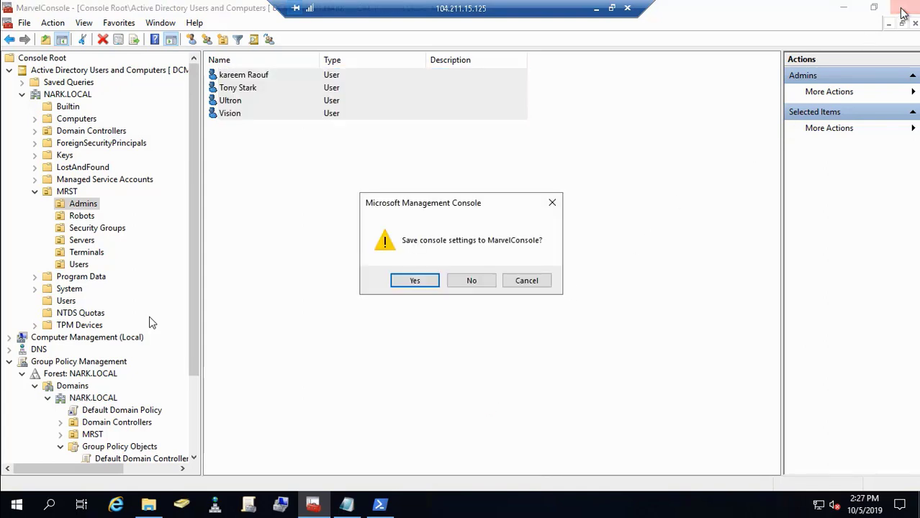
{"action": "left_click", "coordinate": [416, 280]}
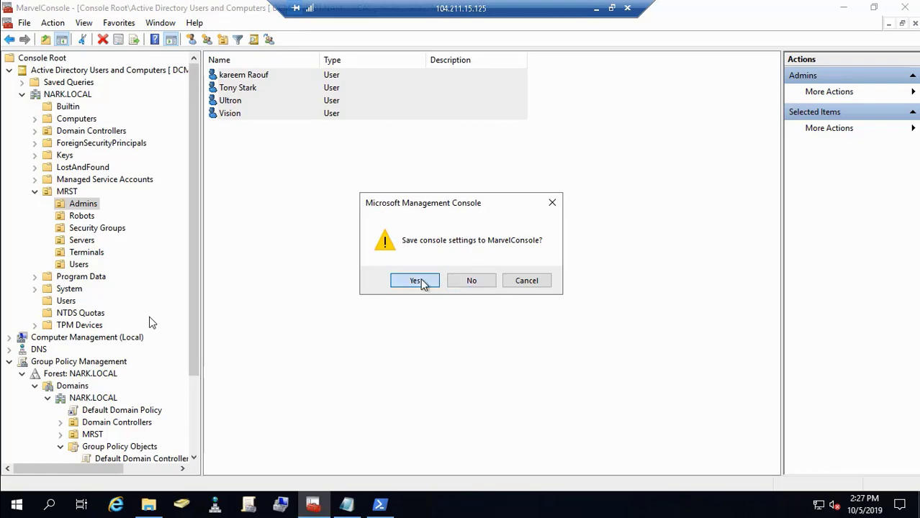
{"action": "left_click", "coordinate": [348, 505]}
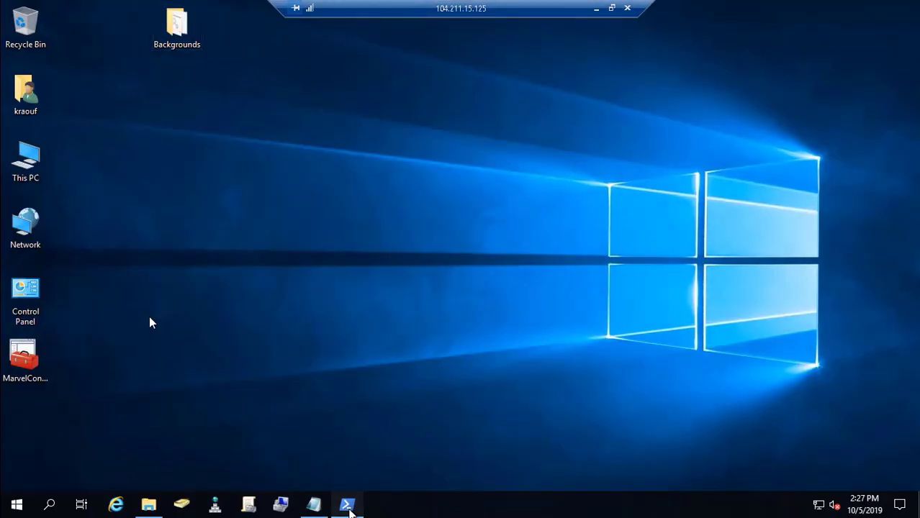
Step: Exit full-screen video, close the video player and File Explorer, then stop the Camtasia recording
{"action": "double_click", "coordinate": [202, 361]}
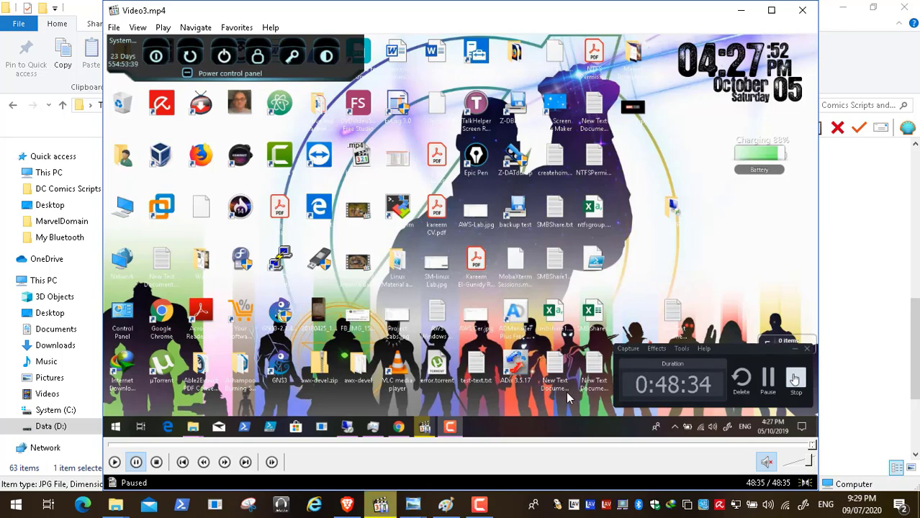
{"action": "left_click", "coordinate": [802, 8]}
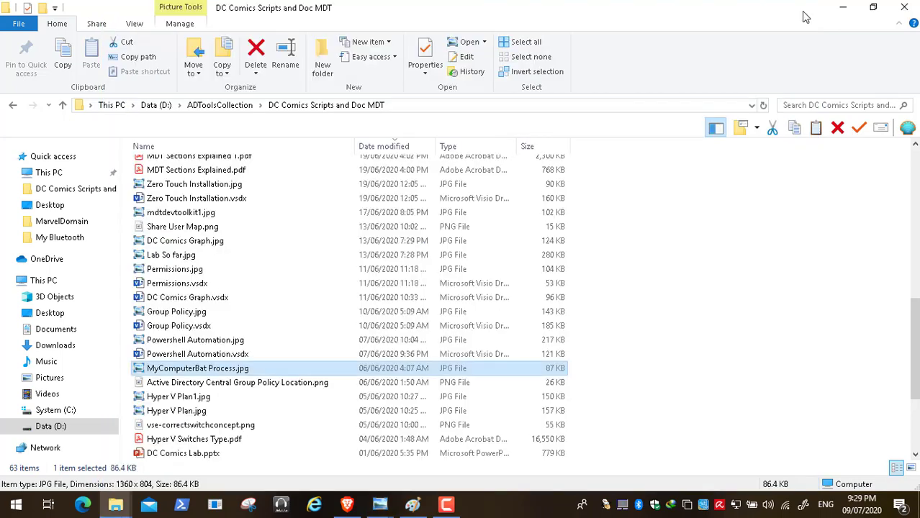
{"action": "left_click", "coordinate": [905, 8]}
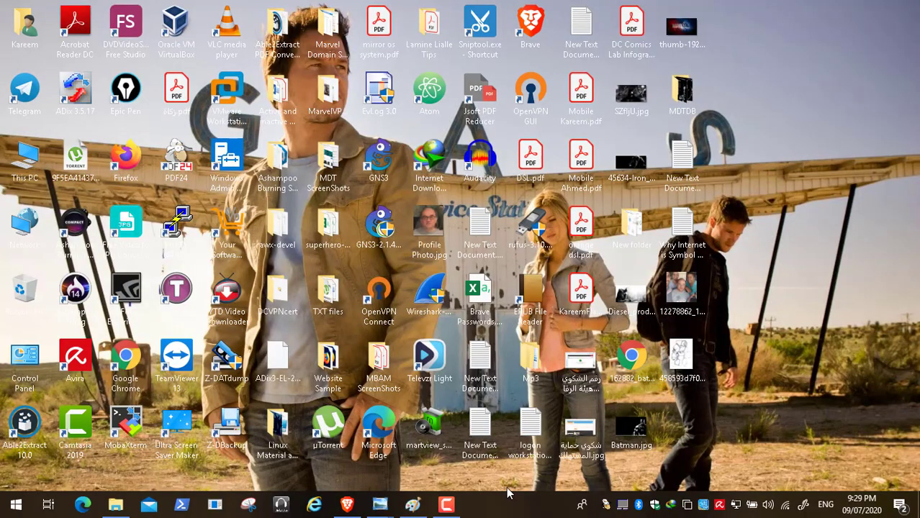
{"action": "left_click", "coordinate": [447, 506]}
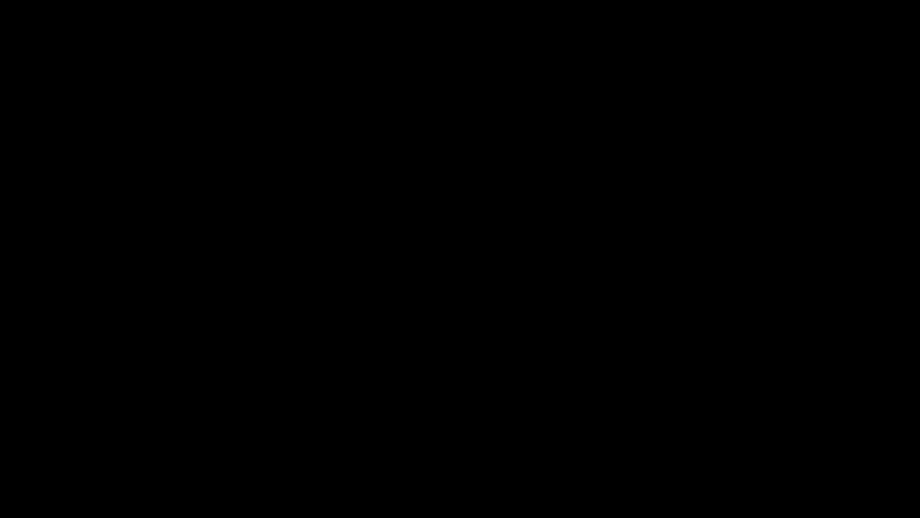